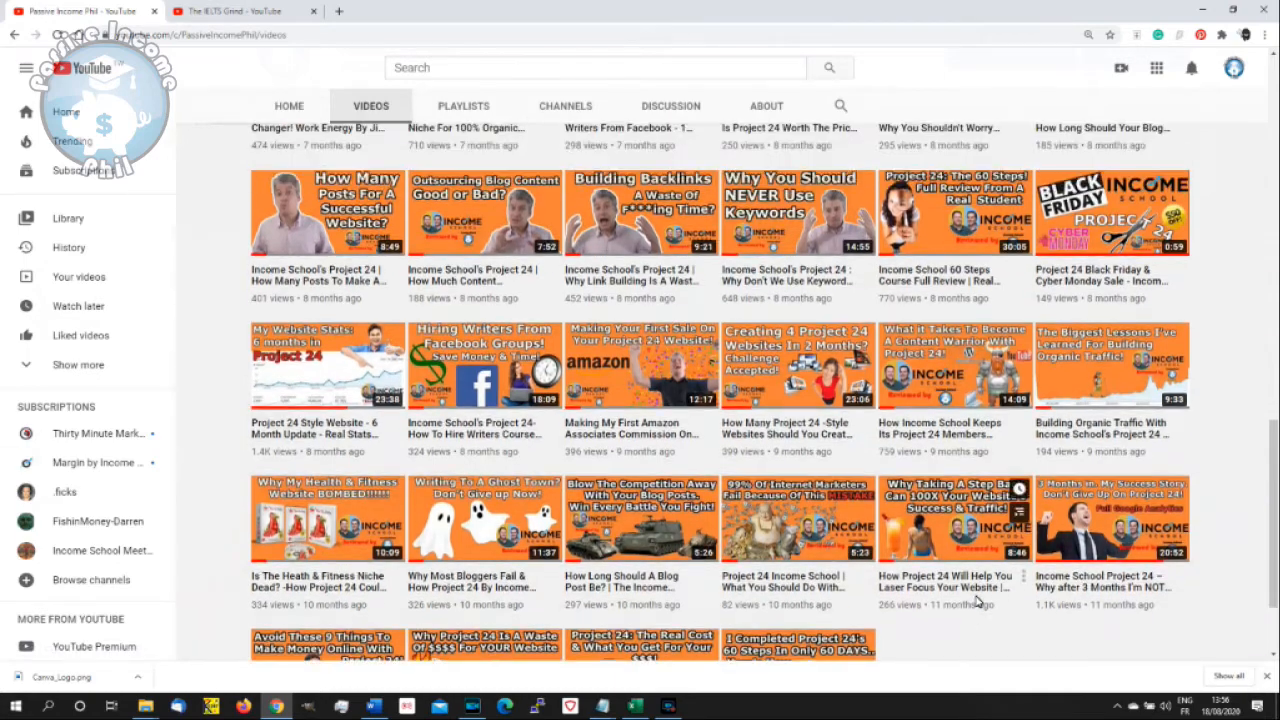
- Review the video thumbnails on the Passive Income Phil channel, from the oldest uploads to the newest
{"action": "scroll", "coordinate": [977, 601], "scroll_direction": "down", "scroll_amount": 2}
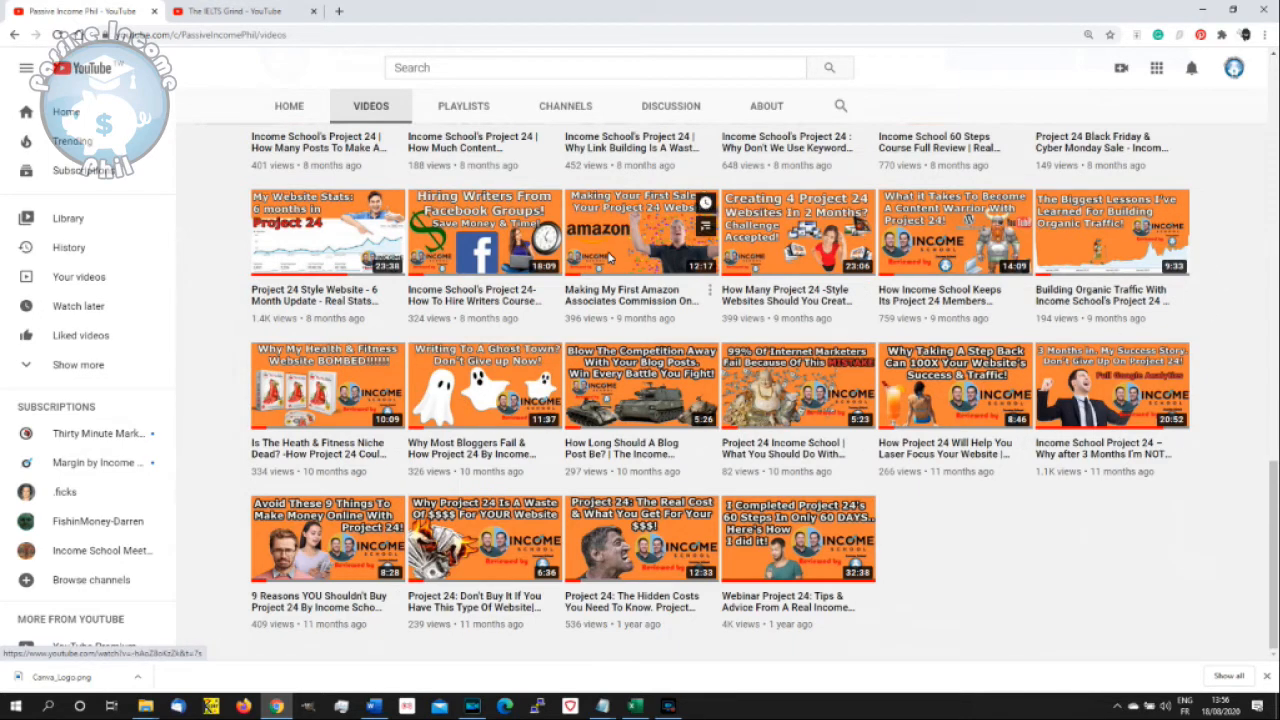
{"action": "scroll", "coordinate": [672, 268], "scroll_direction": "up", "scroll_amount": 1}
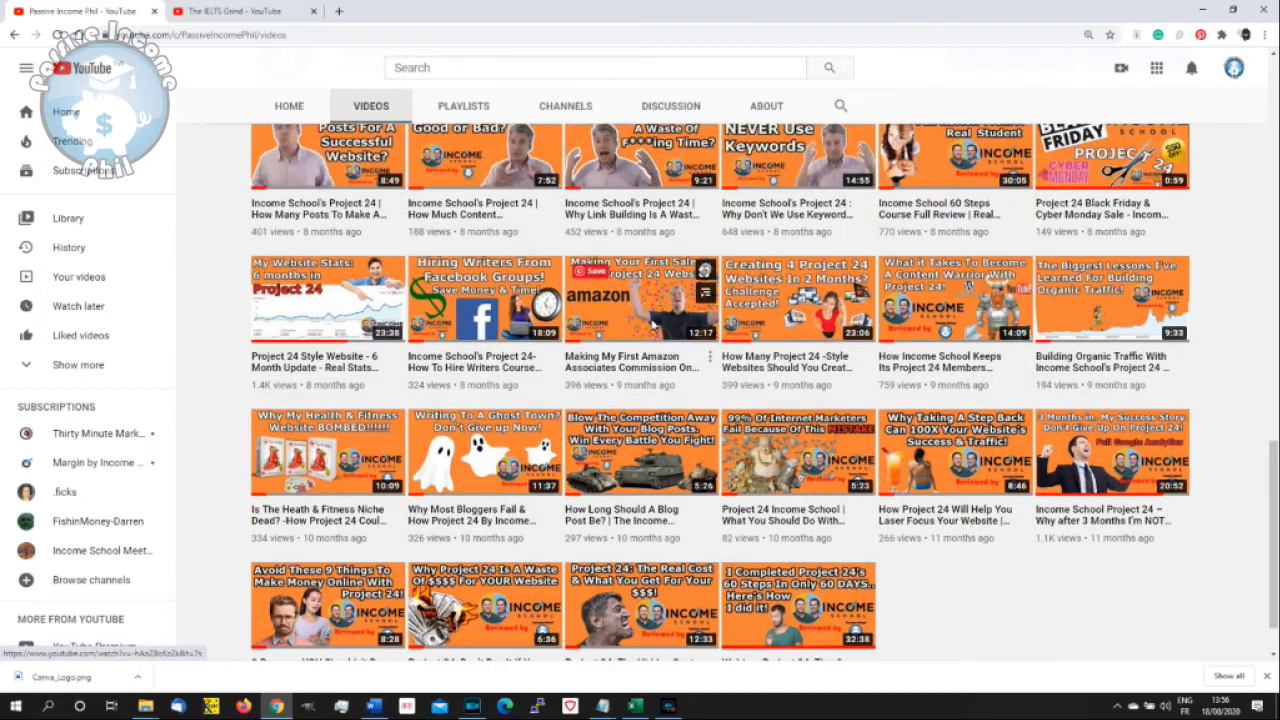
{"action": "scroll", "coordinate": [640, 380], "scroll_direction": "up", "scroll_amount": 2}
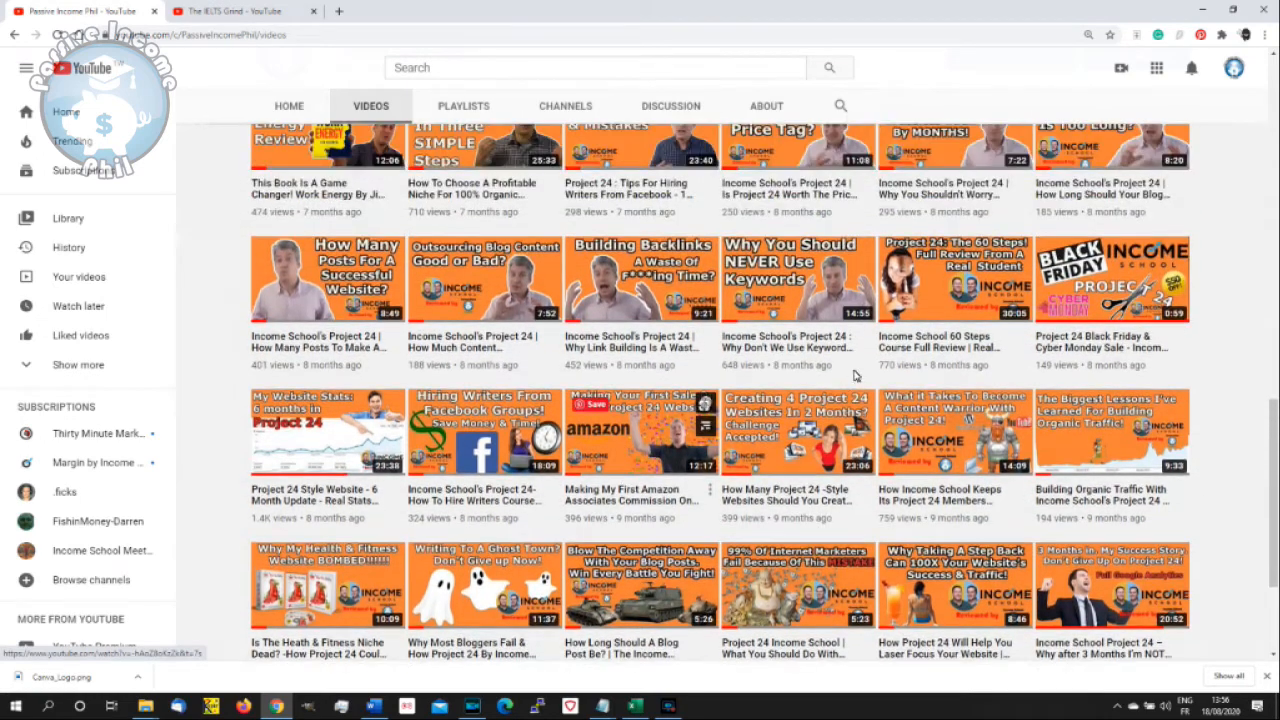
{"action": "scroll", "coordinate": [850, 347], "scroll_direction": "up", "scroll_amount": 1}
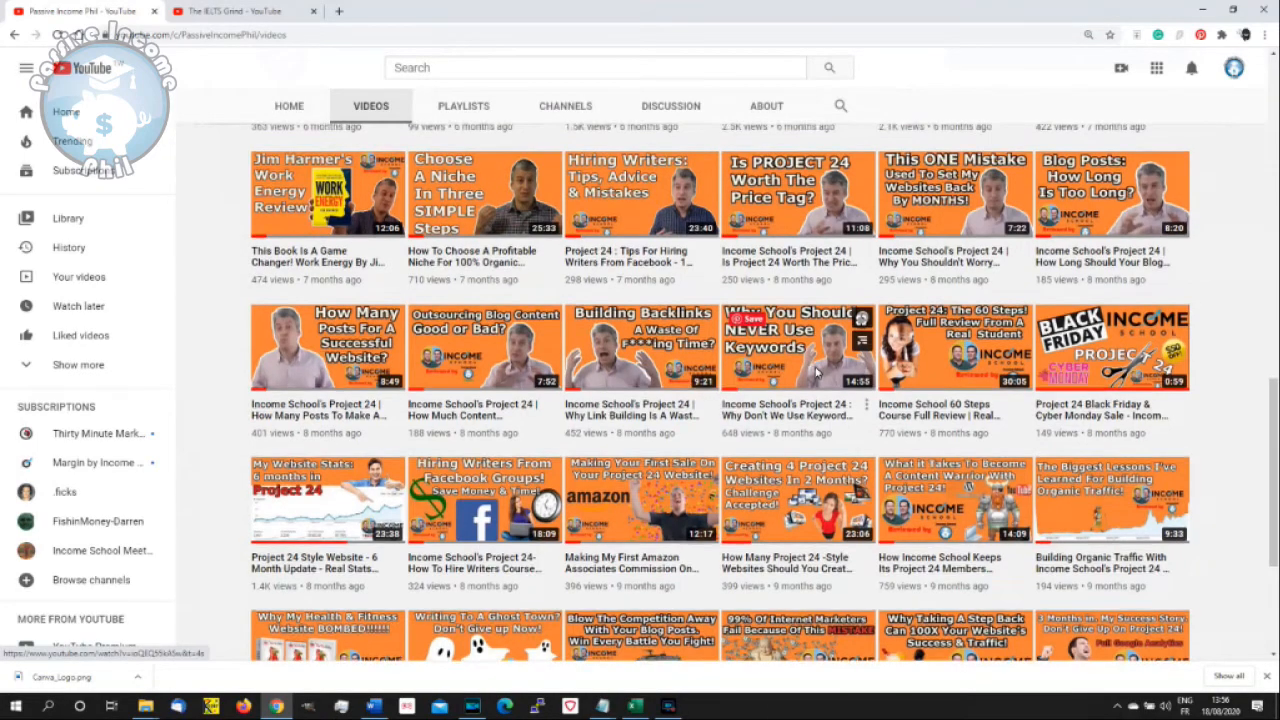
{"action": "scroll", "coordinate": [817, 405], "scroll_direction": "up", "scroll_amount": 3}
{"action": "scroll", "coordinate": [817, 437], "scroll_direction": "up", "scroll_amount": 5}
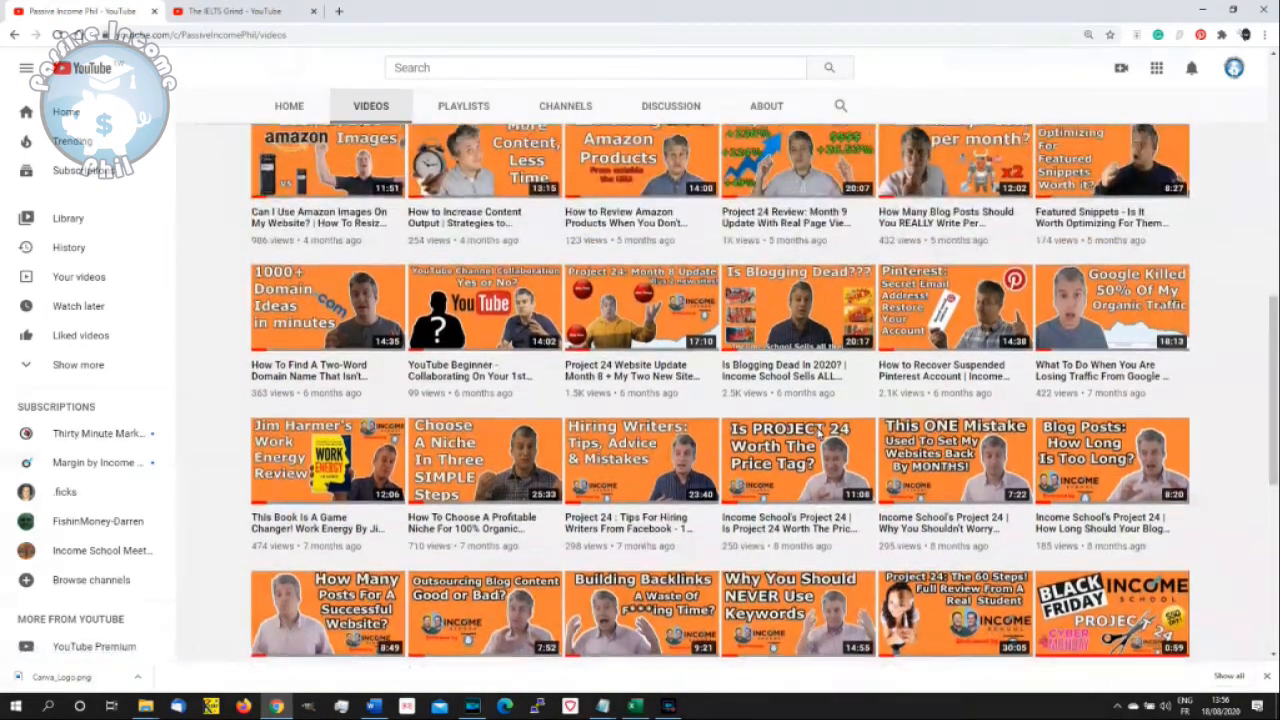
{"action": "scroll", "coordinate": [818, 432], "scroll_direction": "up", "scroll_amount": 1}
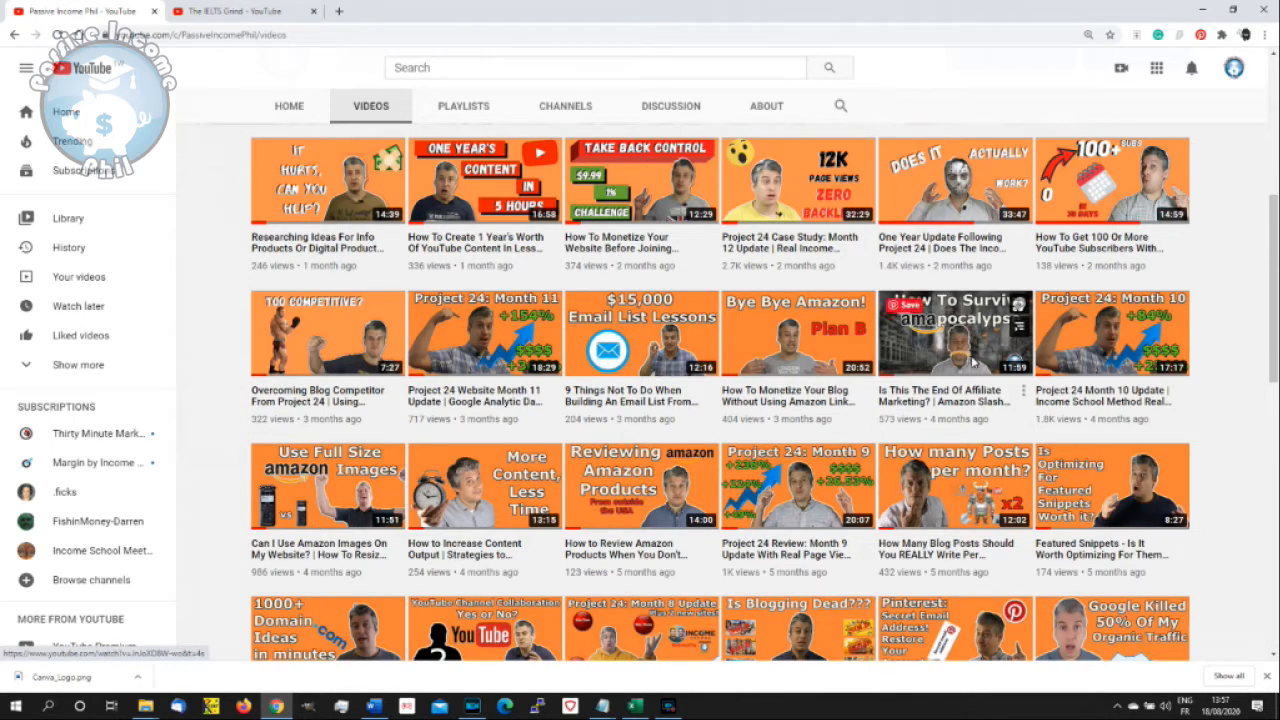
{"action": "scroll", "coordinate": [860, 421], "scroll_direction": "up", "scroll_amount": 3}
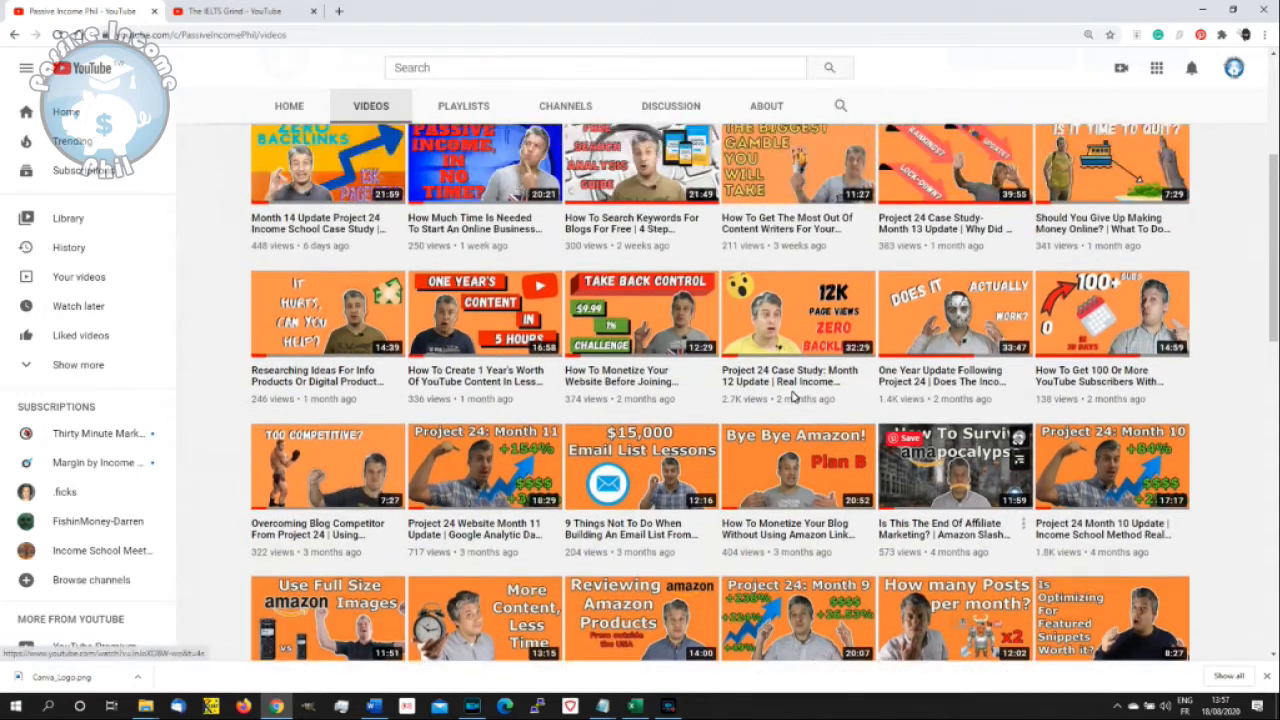
{"action": "scroll", "coordinate": [750, 421], "scroll_direction": "up", "scroll_amount": 2}
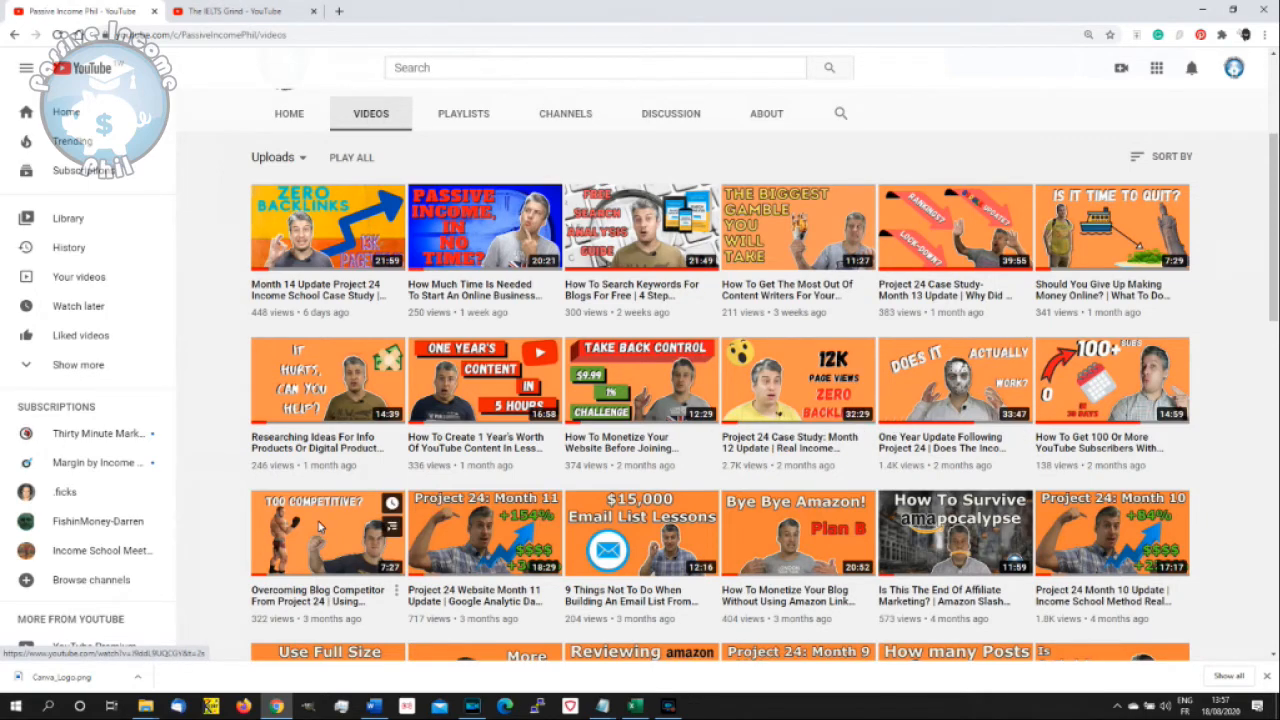
{"action": "scroll", "coordinate": [336, 508], "scroll_direction": "down", "scroll_amount": 1}
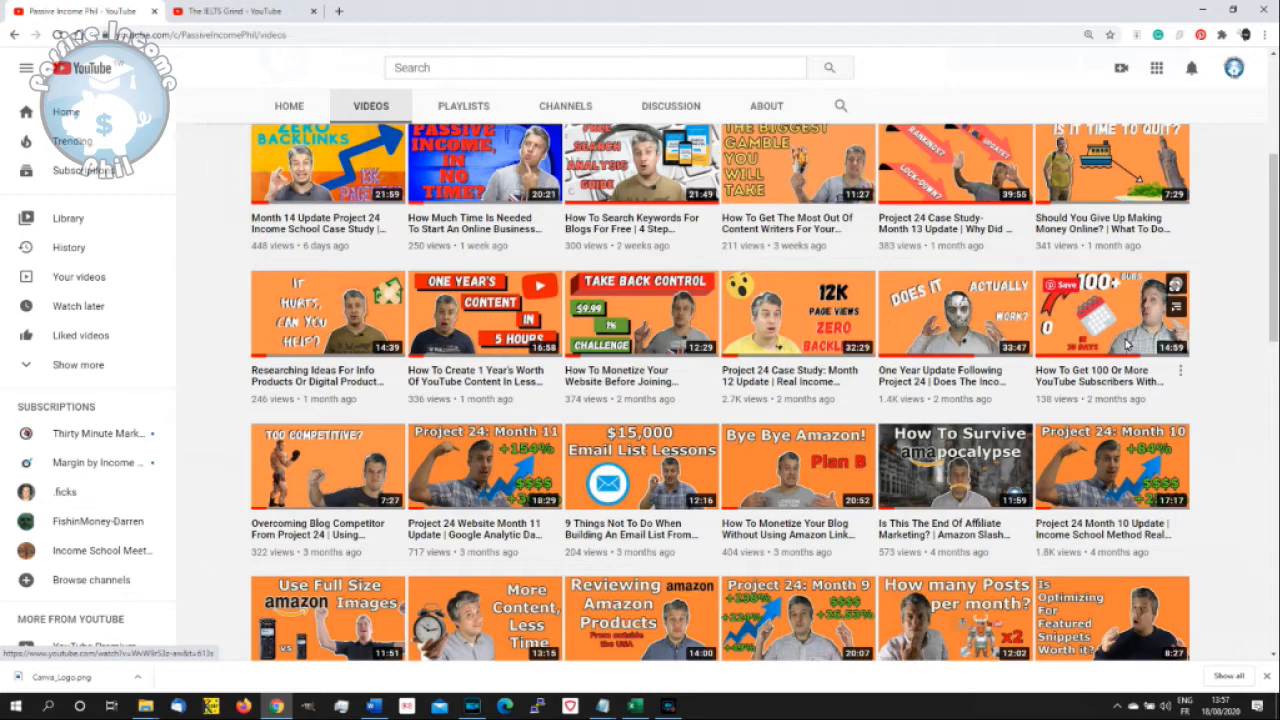
{"action": "scroll", "coordinate": [600, 380], "scroll_direction": "up", "scroll_amount": 1}
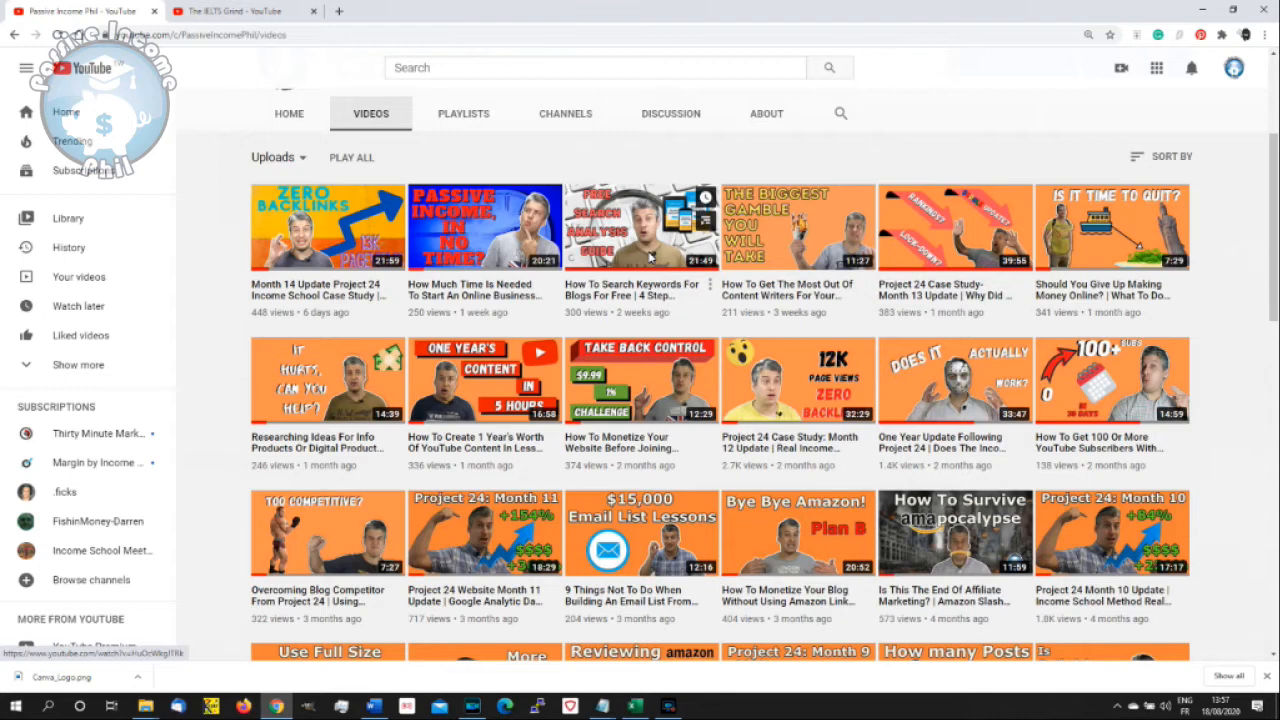
- Switch to The IELTS Grind channel and review its video thumbnails from the oldest uploads to the recent ones
{"action": "left_click", "coordinate": [241, 14]}
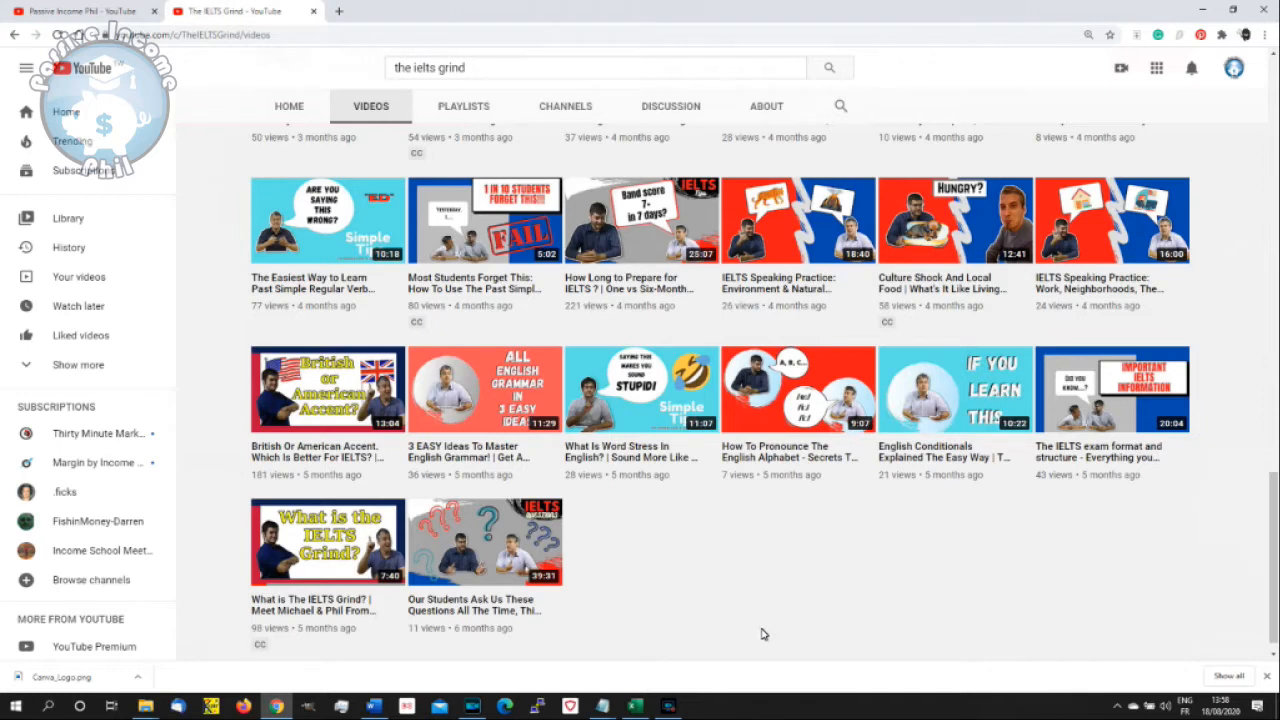
{"action": "scroll", "coordinate": [761, 634], "scroll_direction": "up", "scroll_amount": 1}
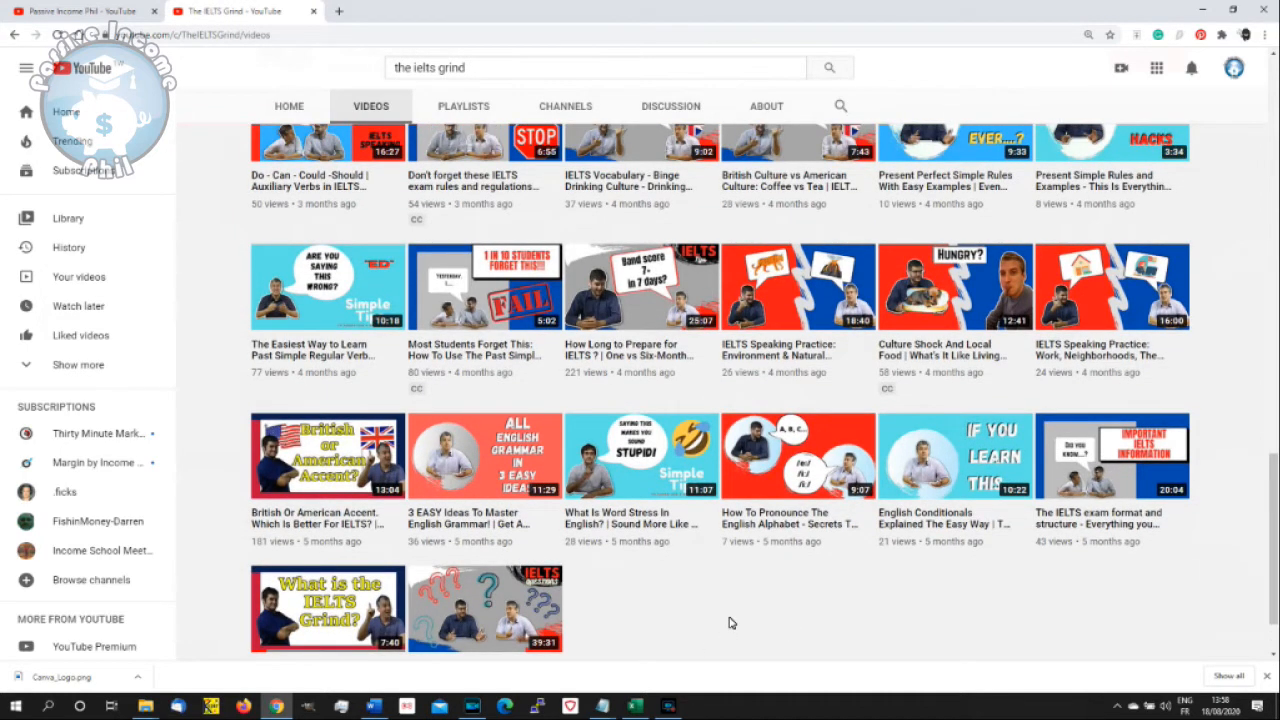
{"action": "scroll", "coordinate": [729, 623], "scroll_direction": "up", "scroll_amount": 1}
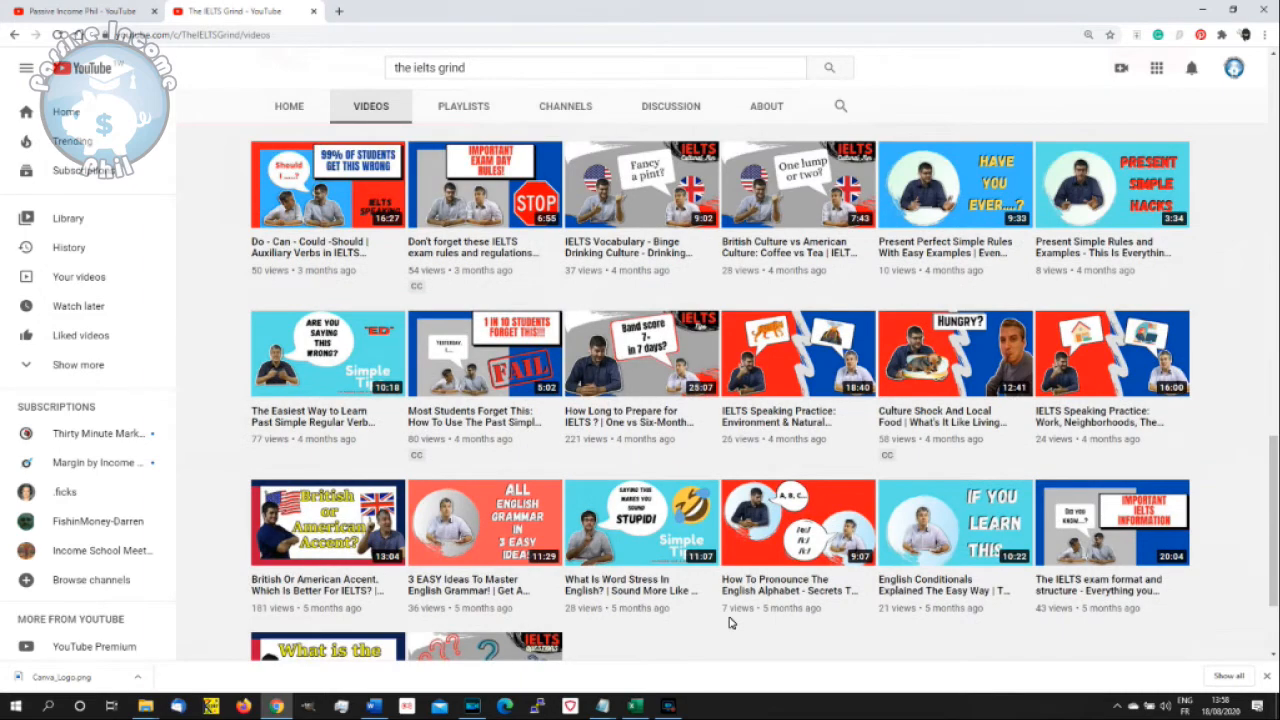
{"action": "scroll", "coordinate": [729, 623], "scroll_direction": "up", "scroll_amount": 2}
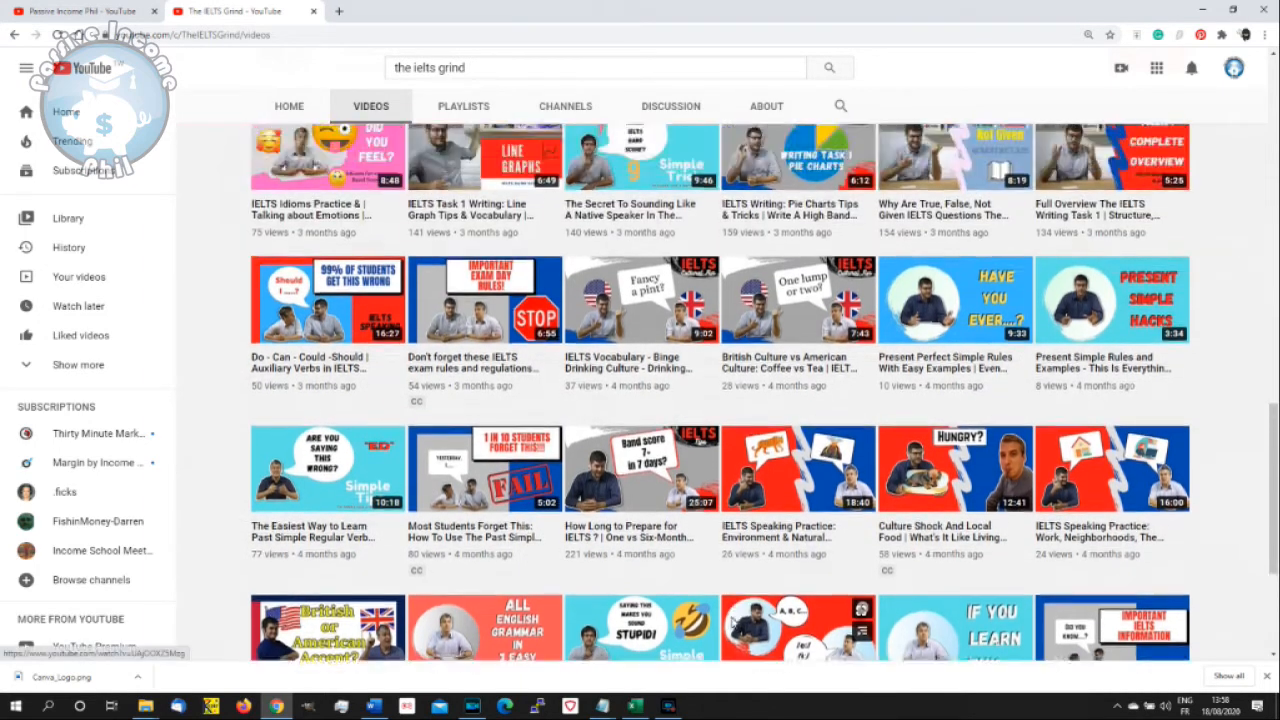
{"action": "scroll", "coordinate": [731, 622], "scroll_direction": "up", "scroll_amount": 1}
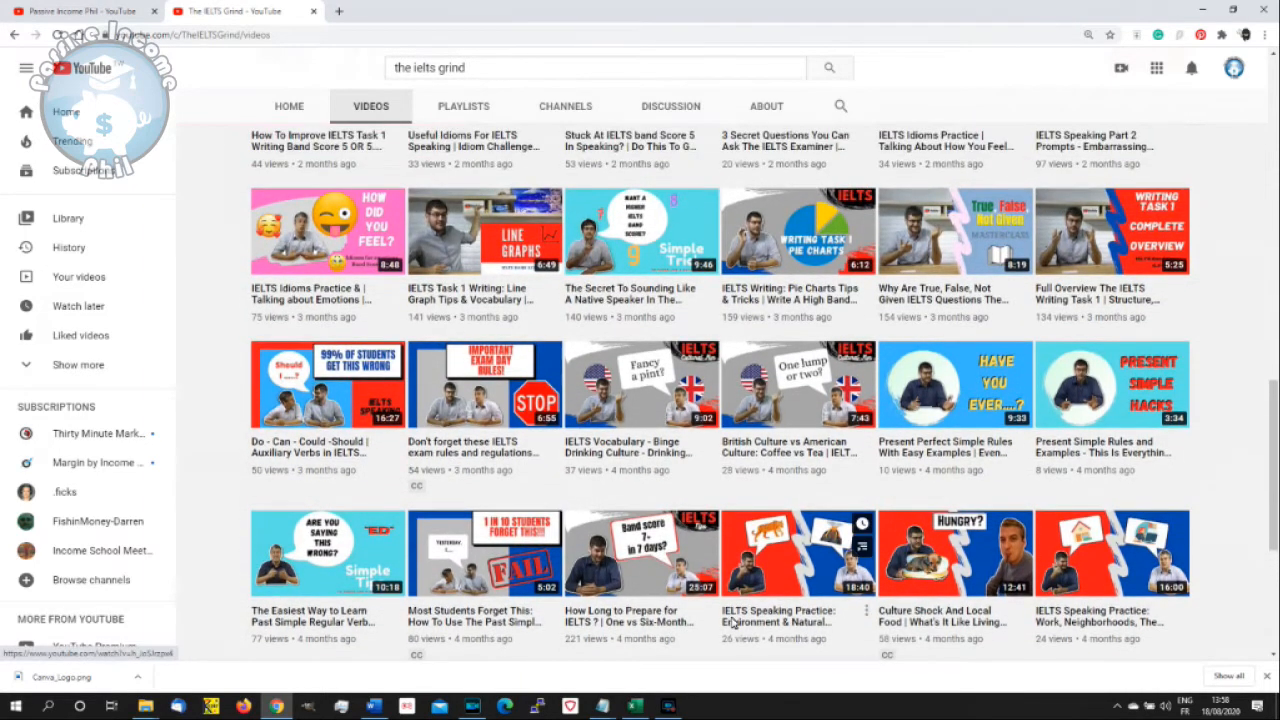
{"action": "scroll", "coordinate": [731, 622], "scroll_direction": "up", "scroll_amount": 2}
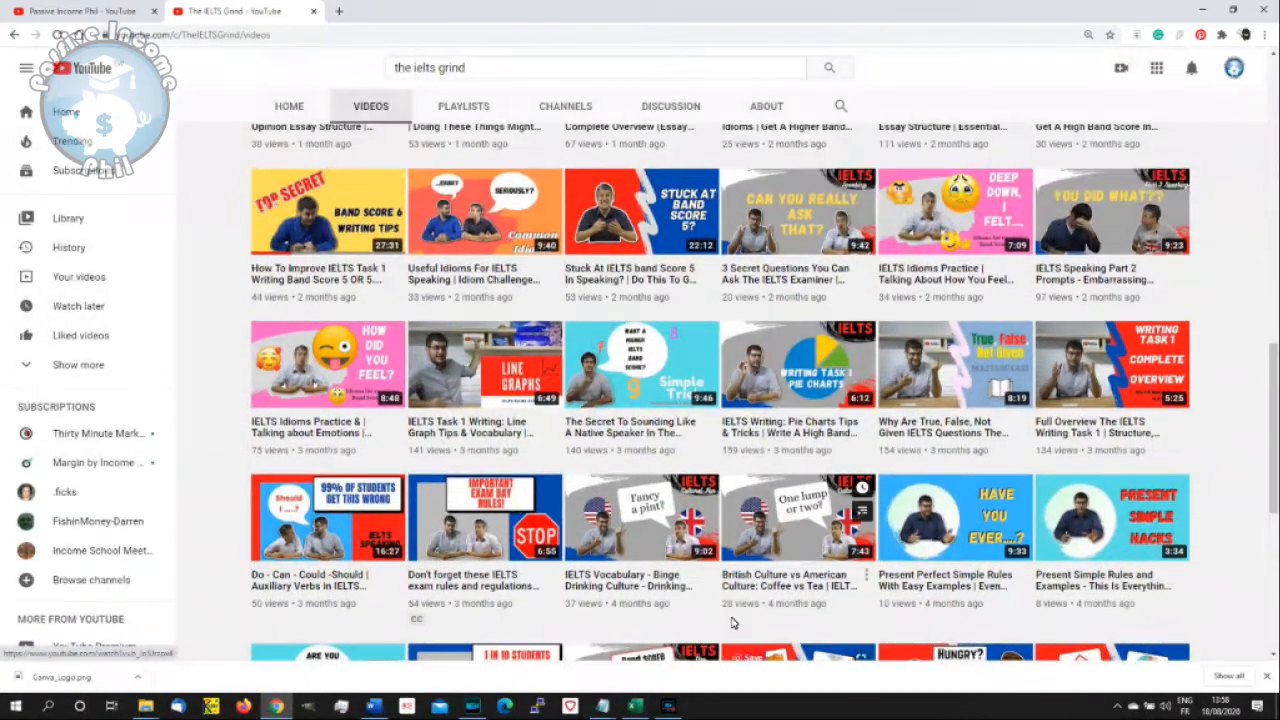
{"action": "scroll", "coordinate": [731, 622], "scroll_direction": "up", "scroll_amount": 1}
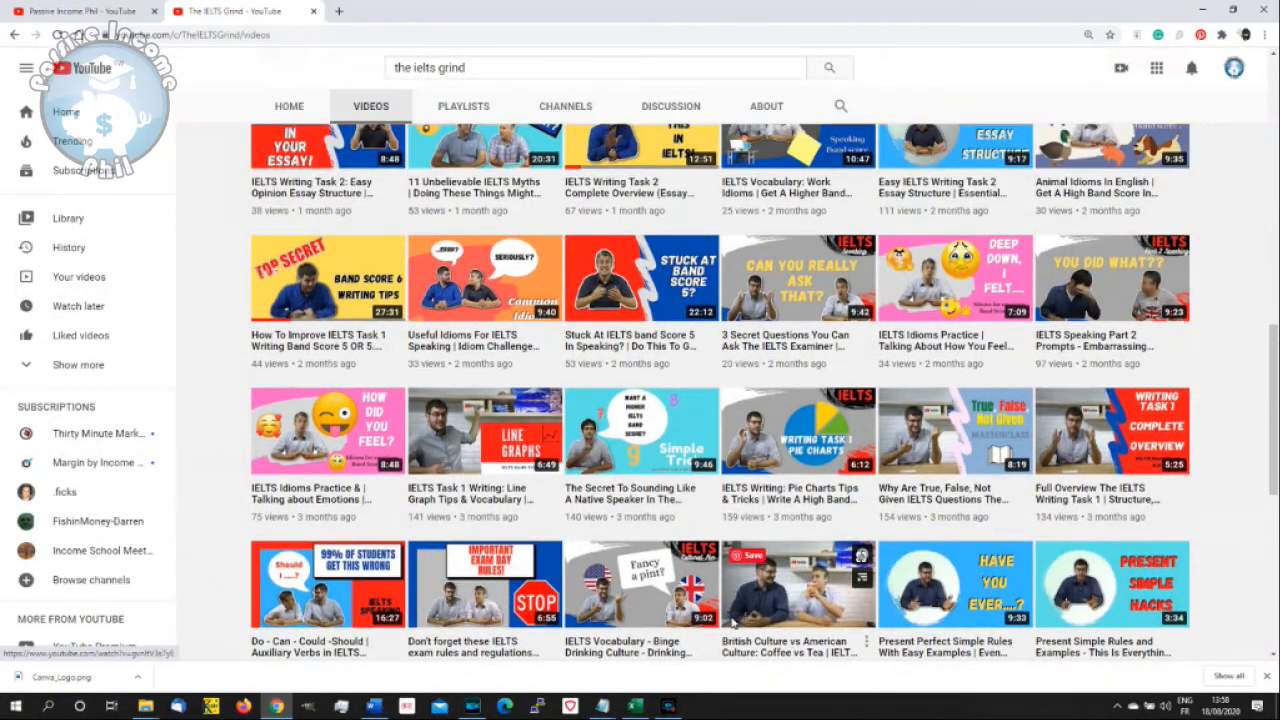
{"action": "scroll", "coordinate": [733, 622], "scroll_direction": "up", "scroll_amount": 1}
{"action": "scroll", "coordinate": [731, 622], "scroll_direction": "up", "scroll_amount": 4}
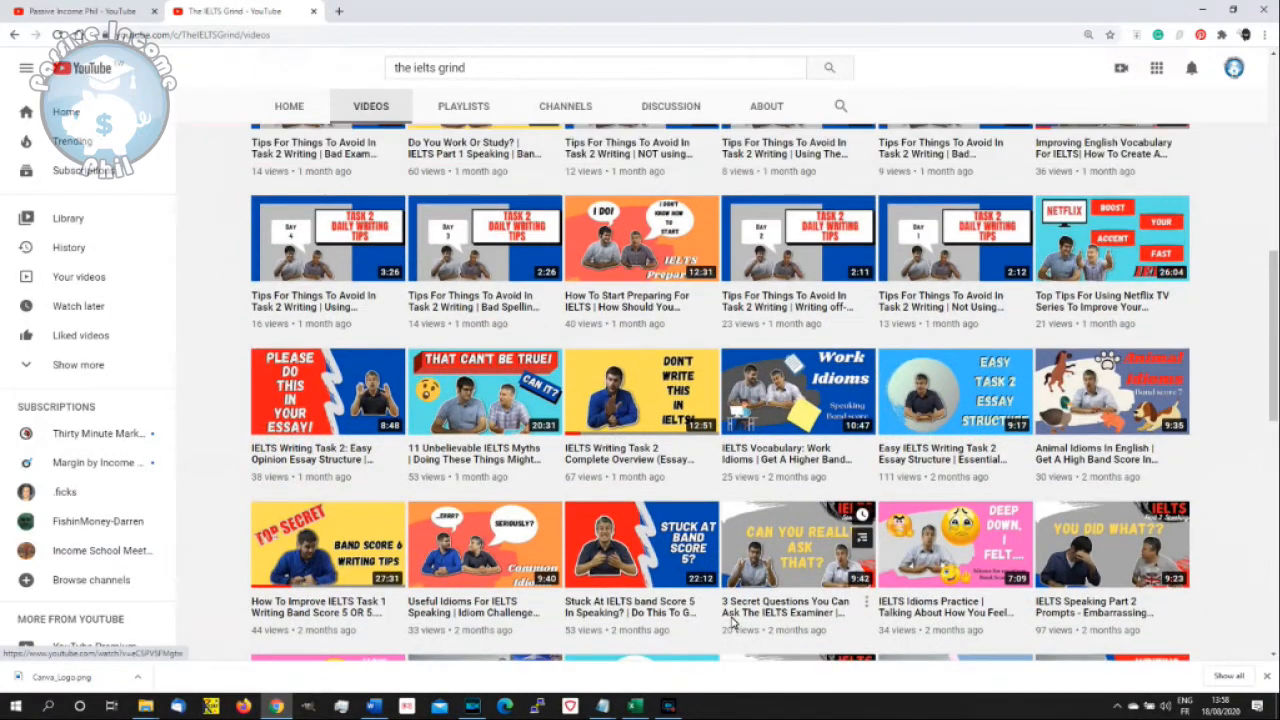
{"action": "scroll", "coordinate": [731, 622], "scroll_direction": "up", "scroll_amount": 2}
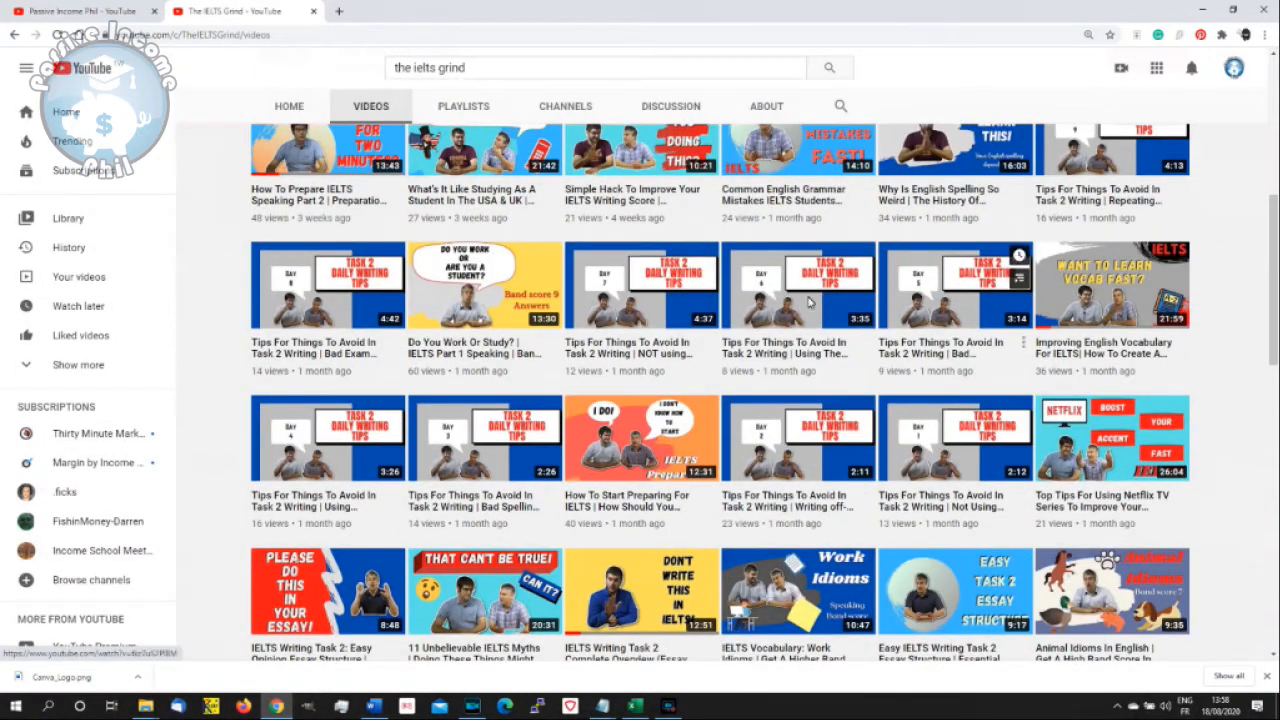
{"action": "scroll", "coordinate": [787, 477], "scroll_direction": "up", "scroll_amount": 1}
{"action": "scroll", "coordinate": [795, 490], "scroll_direction": "up", "scroll_amount": 1}
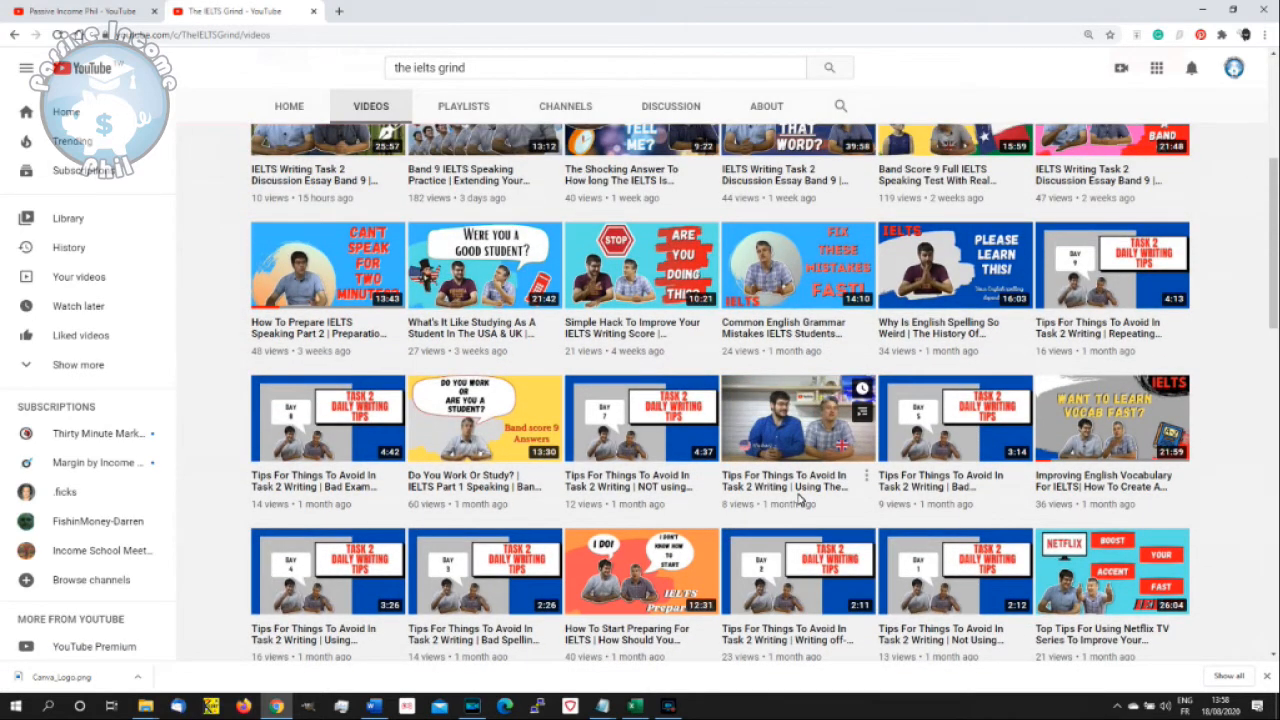
{"action": "scroll", "coordinate": [798, 500], "scroll_direction": "up", "scroll_amount": 2}
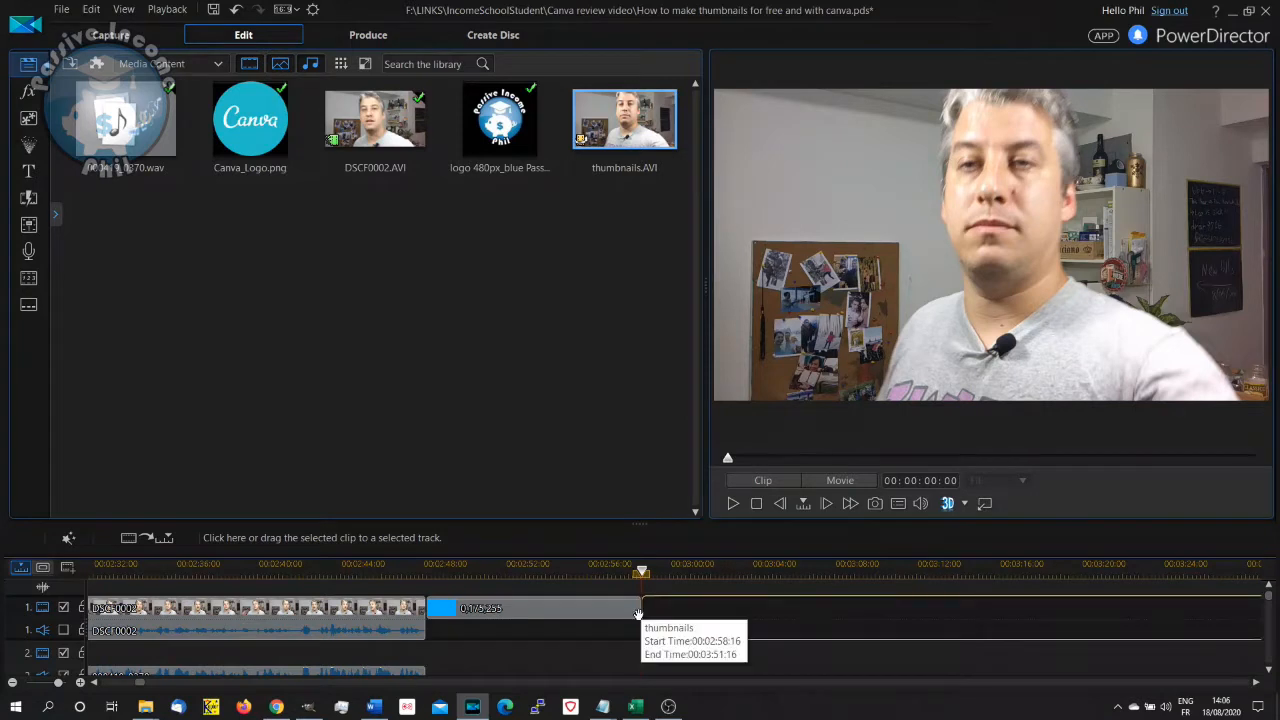
- Place the thumbnails.AVI clip on video track 1 directly after the blue colour clip, starting at 00:02:58:16
{"action": "left_click_drag", "start_coordinate": [638, 614], "coordinate": [638, 614]}
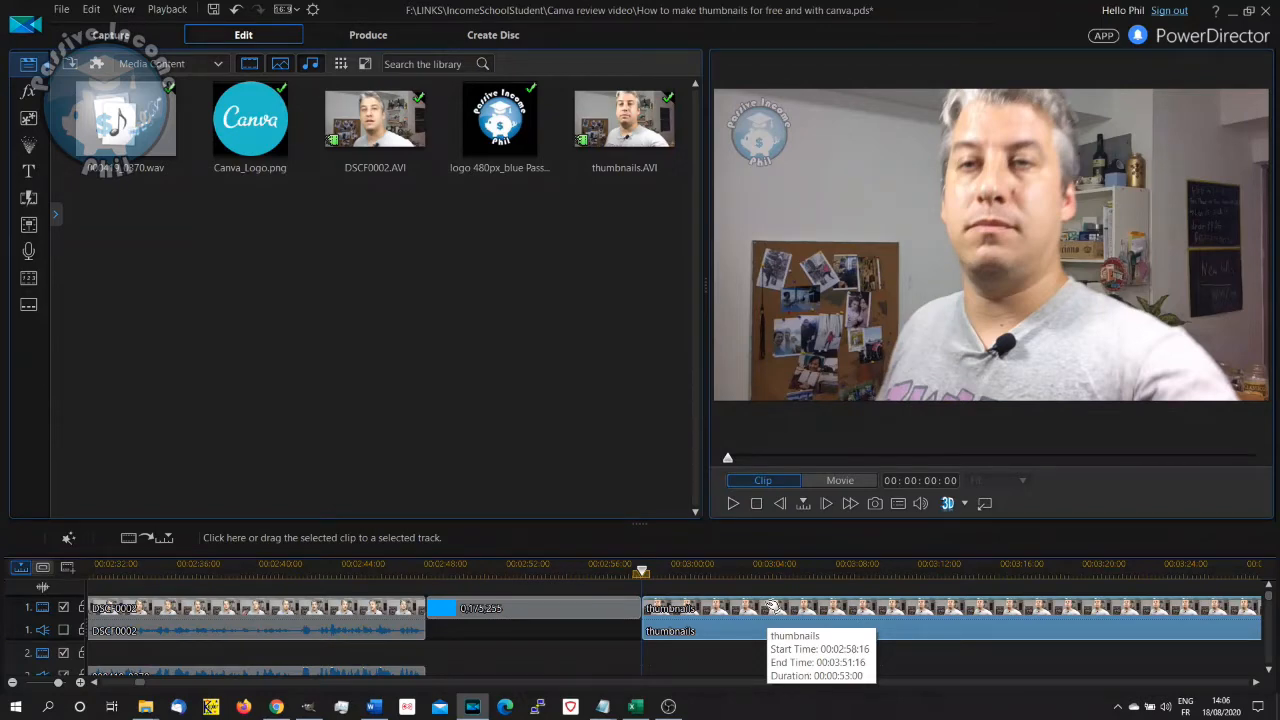
{"action": "left_click", "coordinate": [773, 608]}
{"action": "mouse_move", "coordinate": [669, 707]}
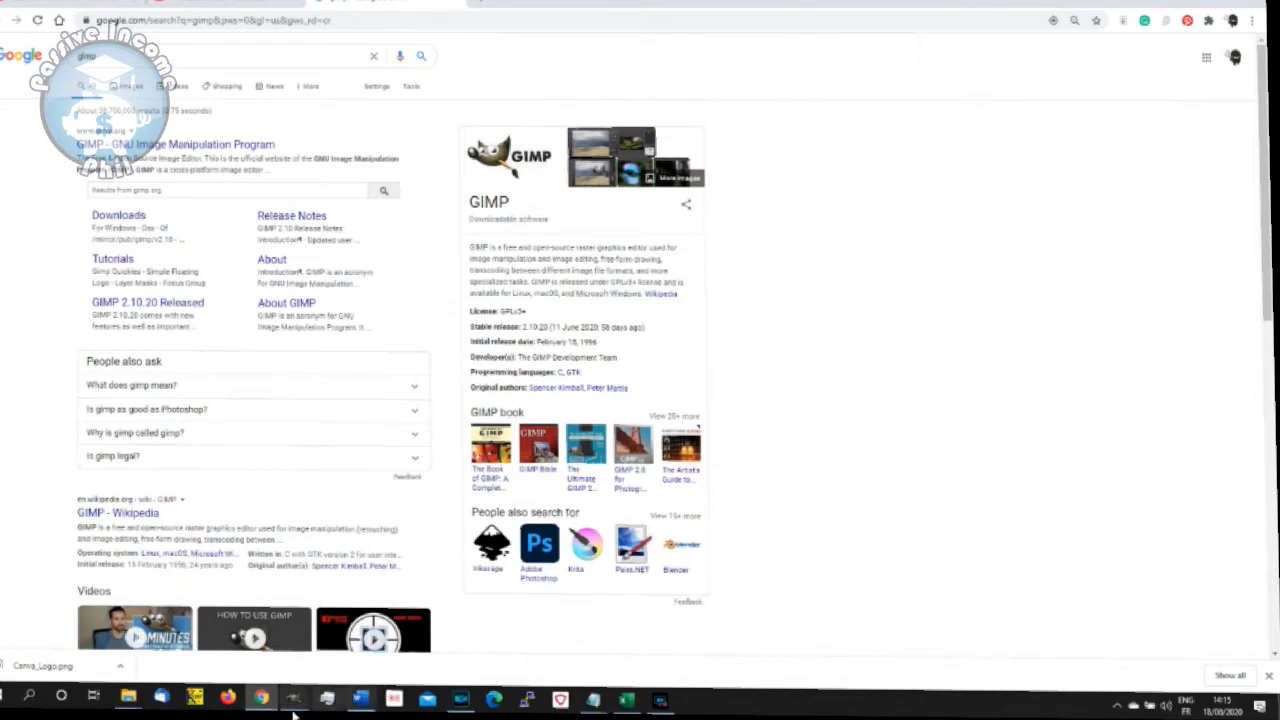
- Switch to GIMP and view the SnapShot(128) and SnapShot(127) images, ending on SnapShot(124)
{"action": "mouse_move", "coordinate": [380, 712]}
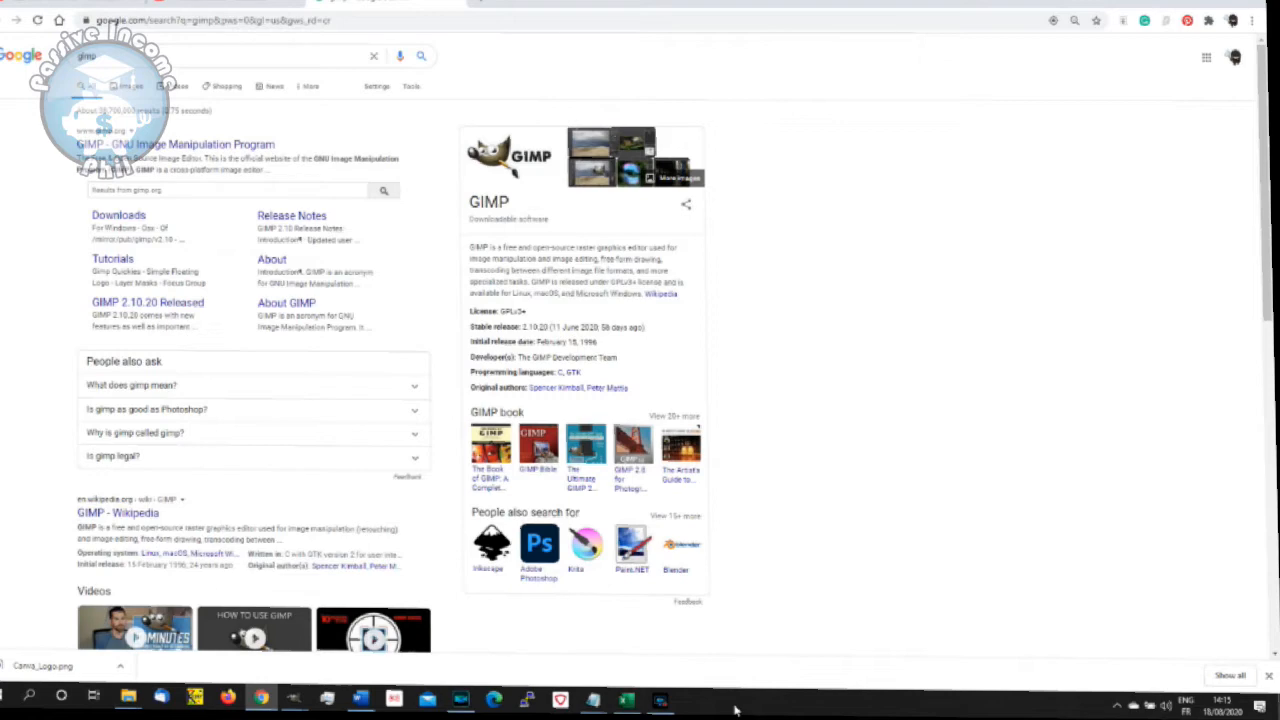
{"action": "mouse_move", "coordinate": [290, 702]}
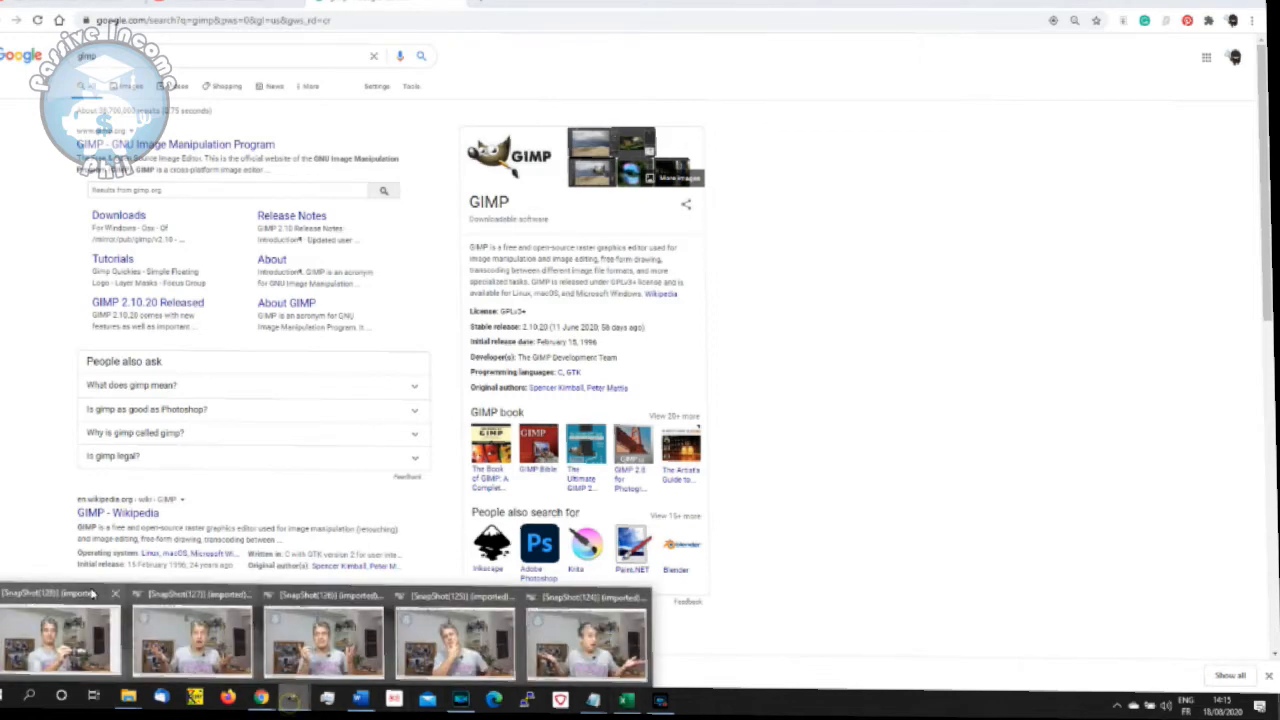
{"action": "left_click", "coordinate": [85, 597]}
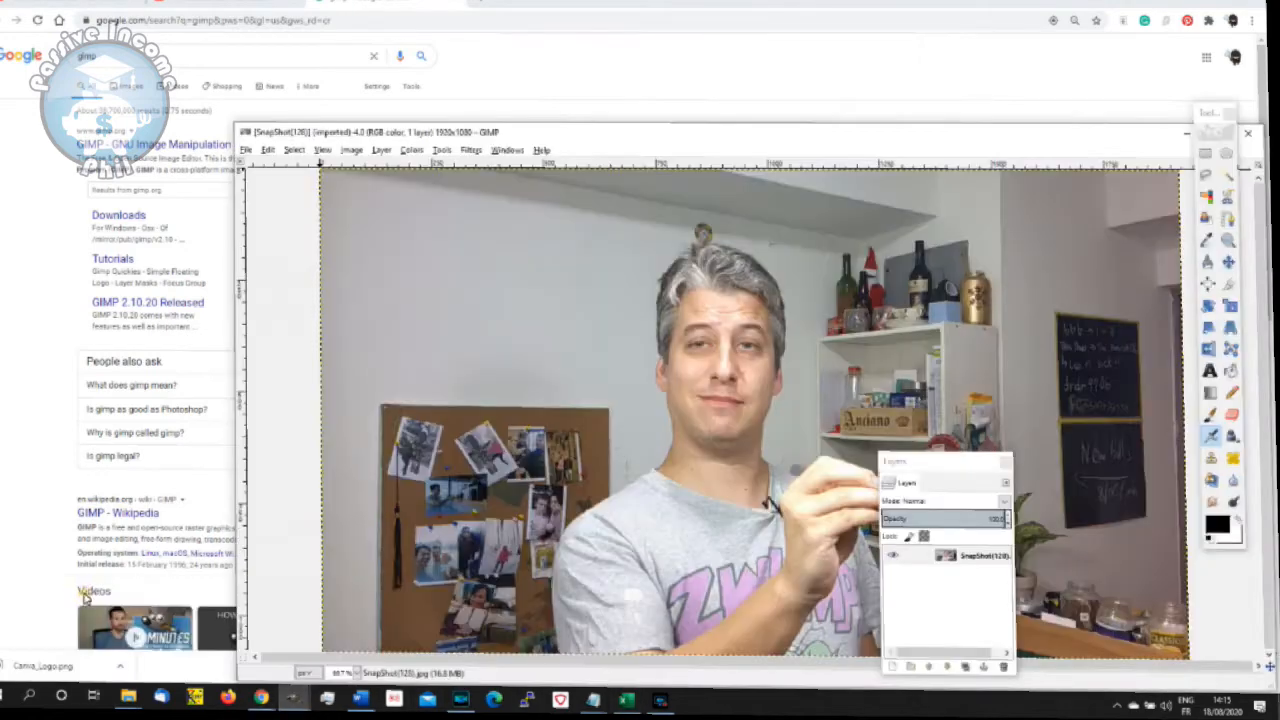
{"action": "left_click", "coordinate": [292, 700]}
{"action": "left_click", "coordinate": [190, 607]}
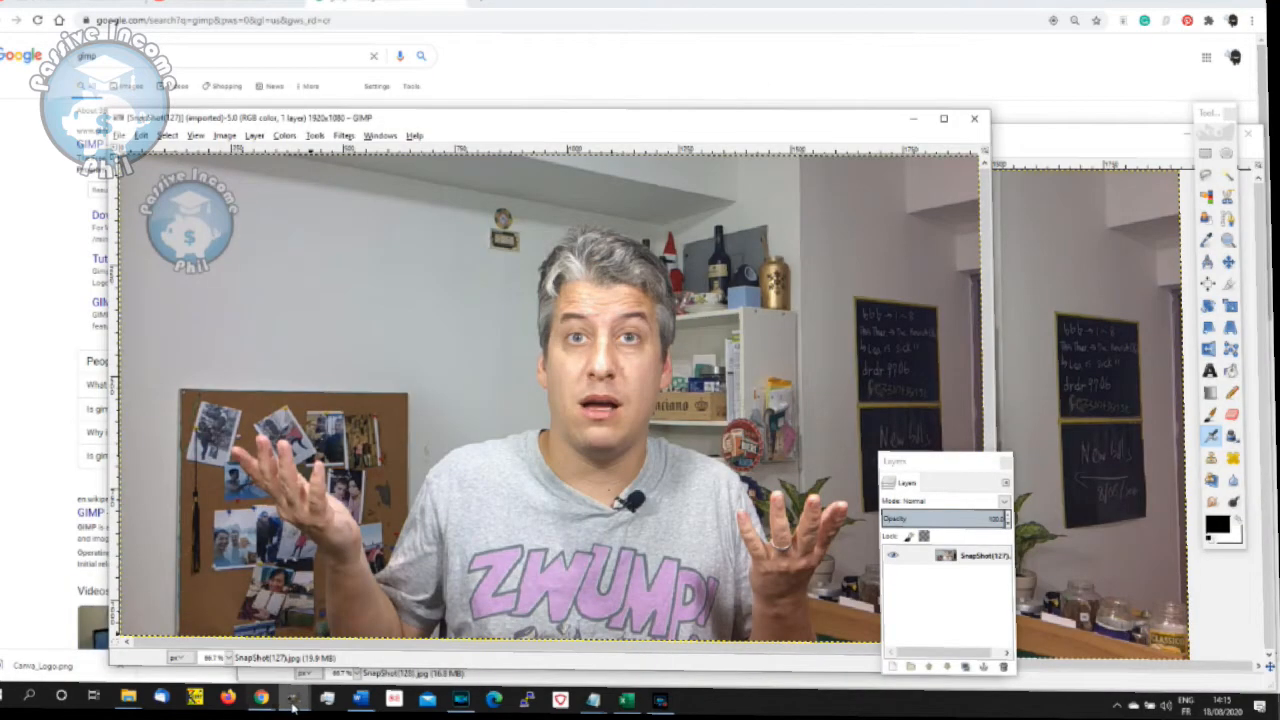
{"action": "mouse_move", "coordinate": [290, 700]}
{"action": "left_click", "coordinate": [590, 597]}
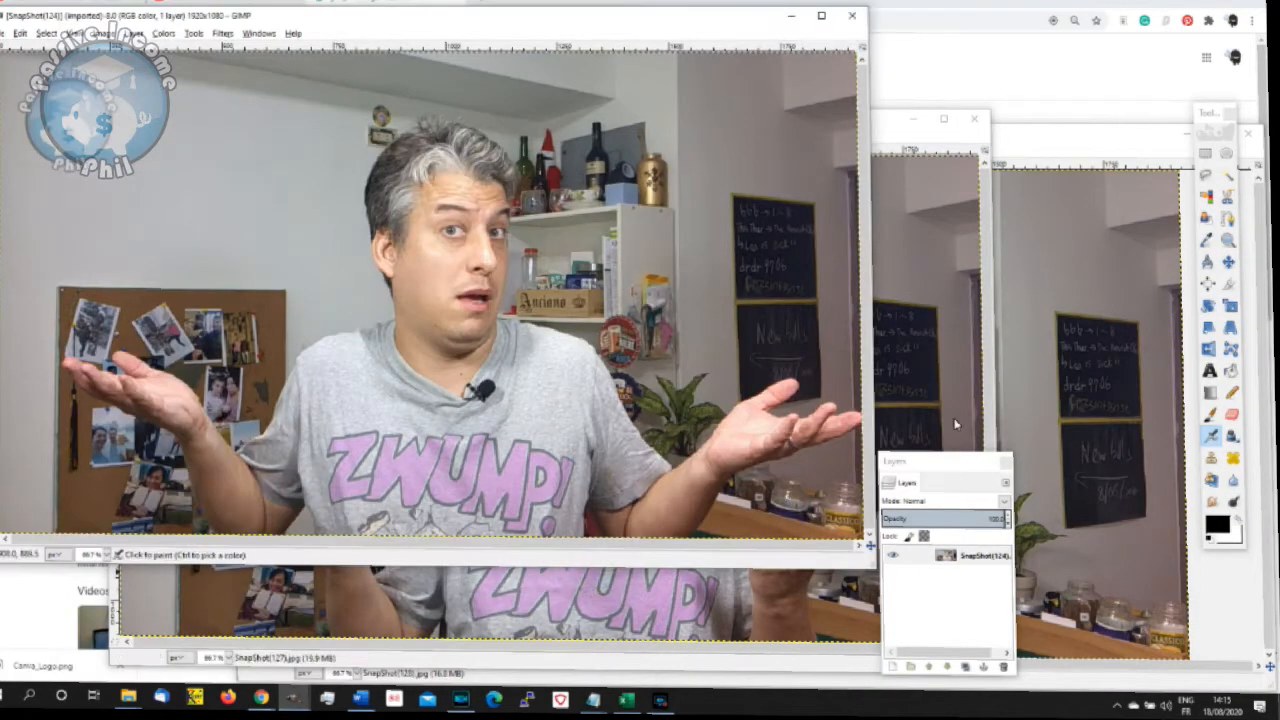
- Maximize the SnapShot(124) image window and move the Layers dialog off the photo onto the empty canvas area
{"action": "left_click_drag", "start_coordinate": [640, 14], "coordinate": [665, 47]}
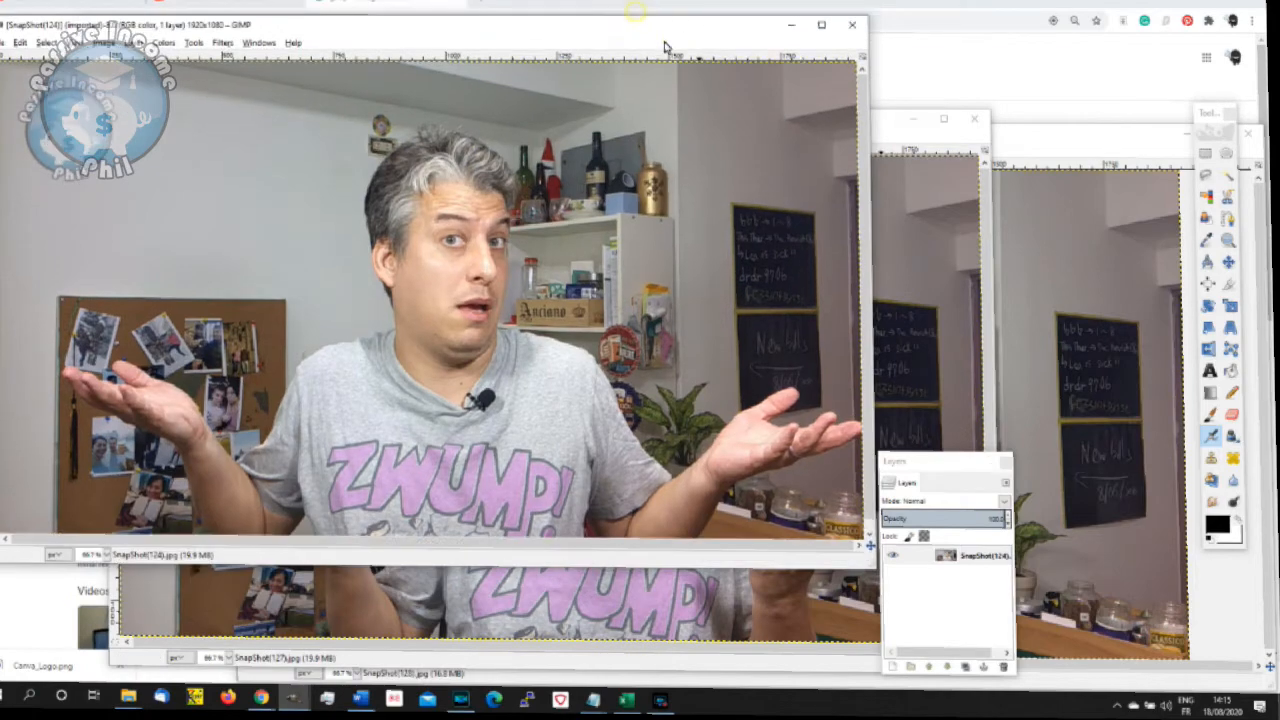
{"action": "left_click", "coordinate": [821, 24]}
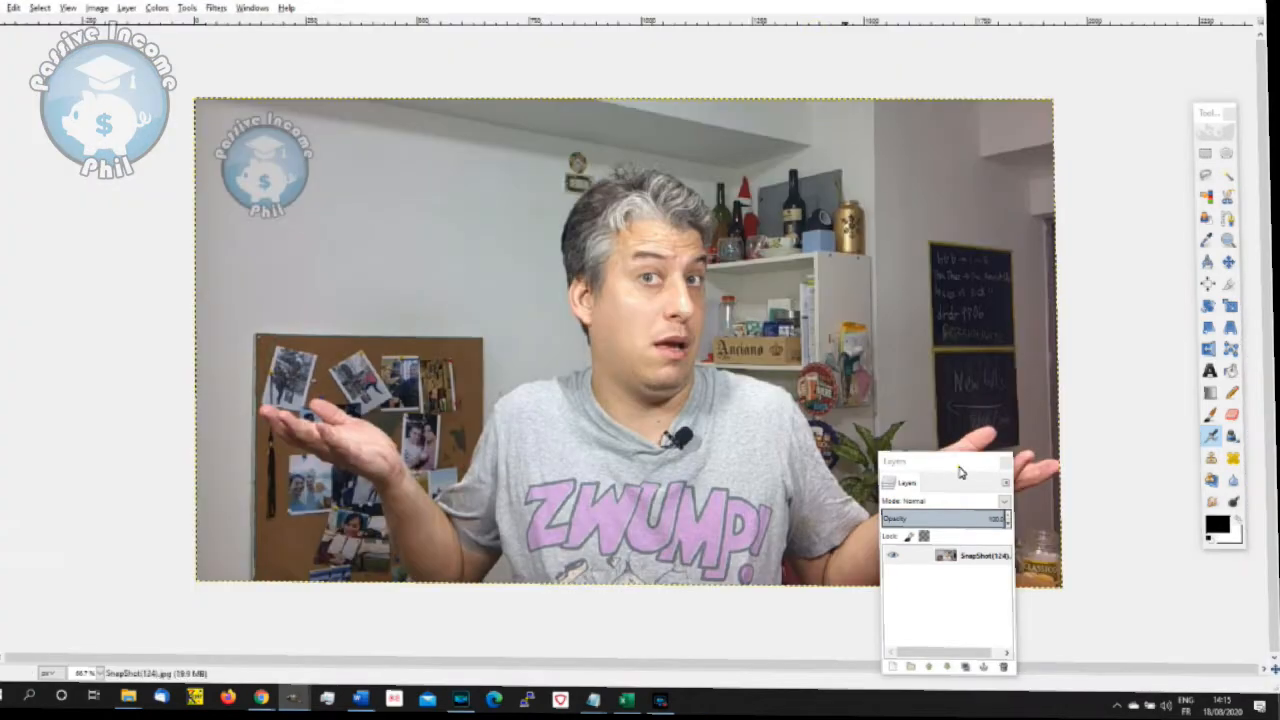
{"action": "left_click_drag", "start_coordinate": [957, 464], "coordinate": [86, 394]}
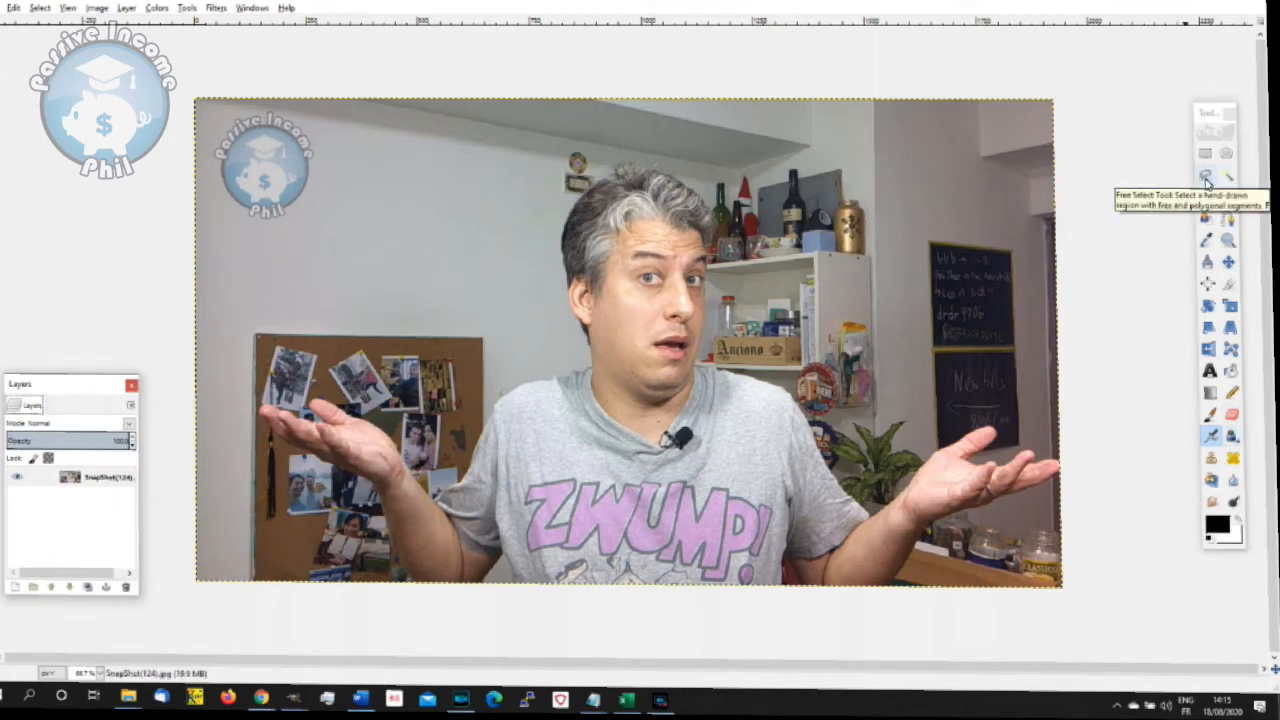
- Start a Free Select outline at the photo's lower edge and trace it along the underside of the presenter's raised forearm on the plant side
{"action": "left_click", "coordinate": [1206, 178]}
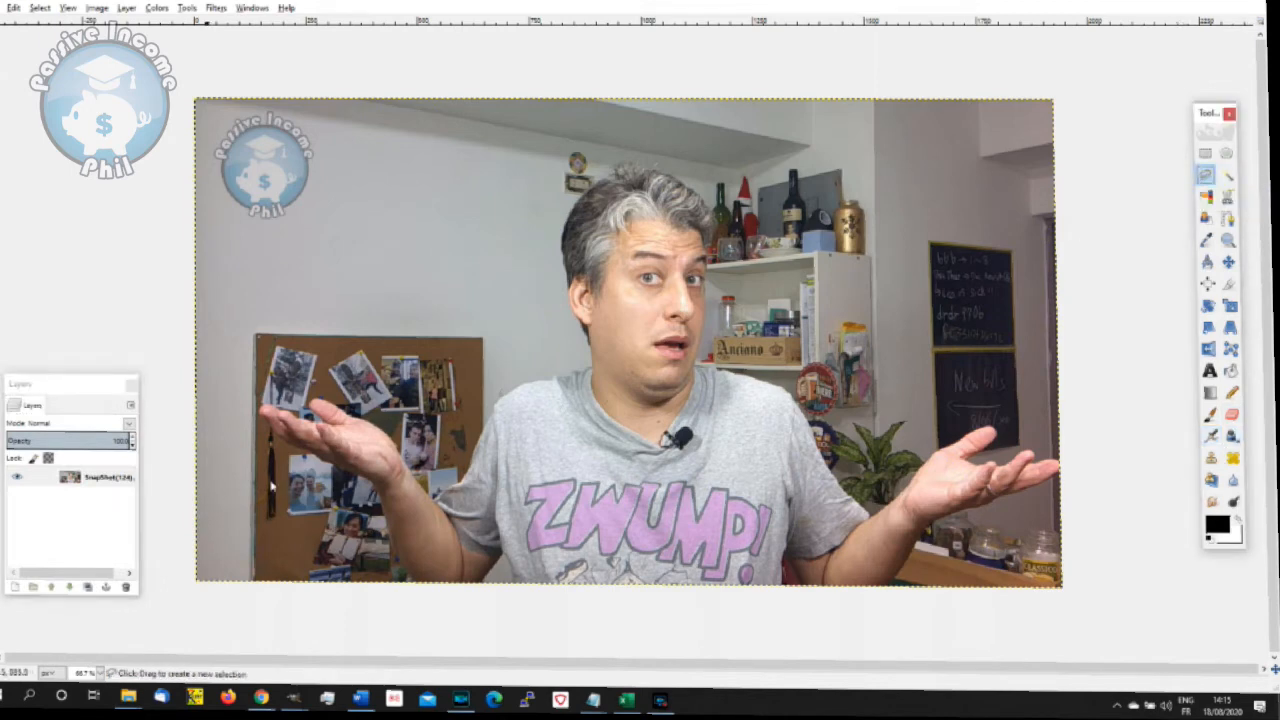
{"action": "scroll", "coordinate": [921, 557], "scroll_direction": "up", "scroll_amount": 7}
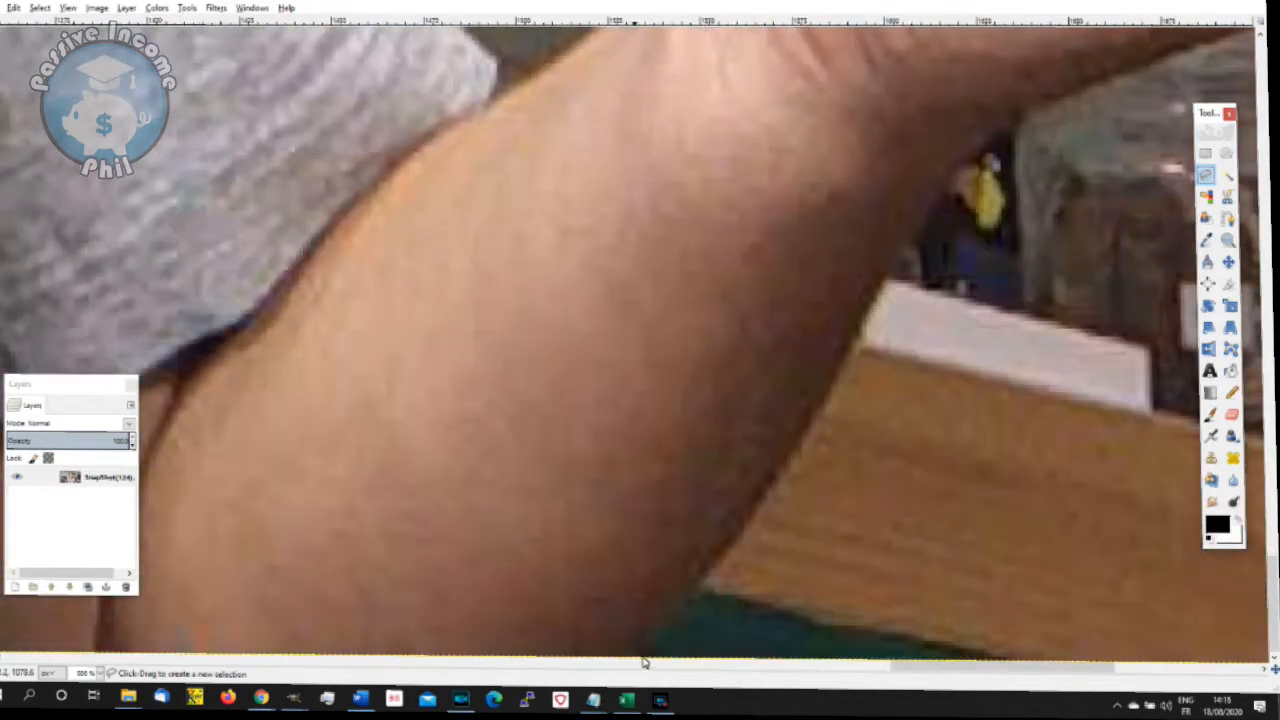
{"action": "left_click", "coordinate": [657, 637]}
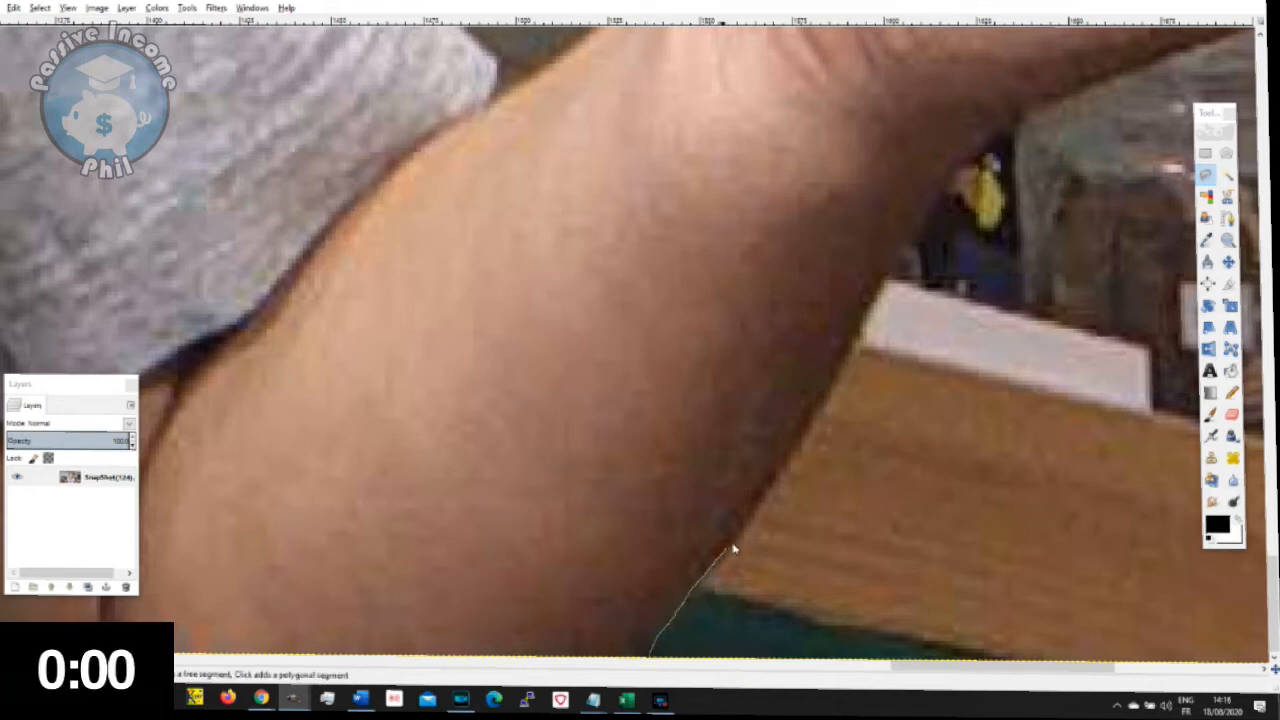
{"action": "left_click", "coordinate": [774, 476]}
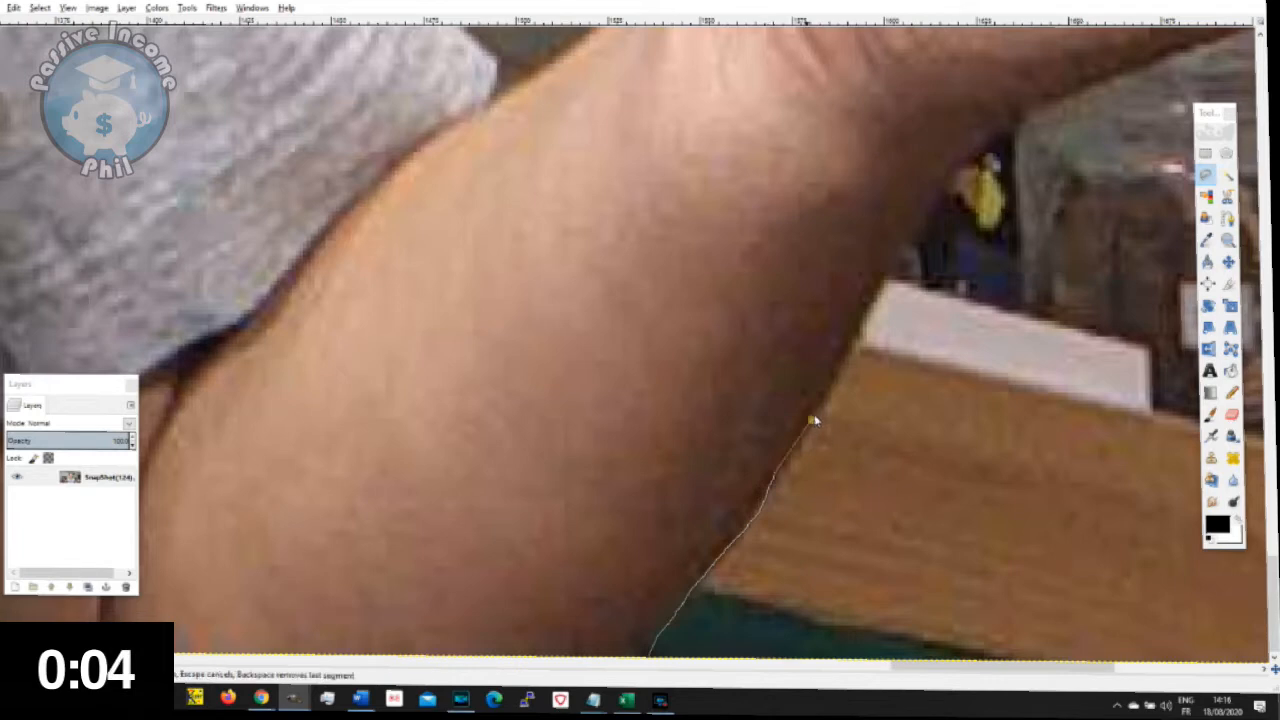
{"action": "left_click", "coordinate": [830, 383]}
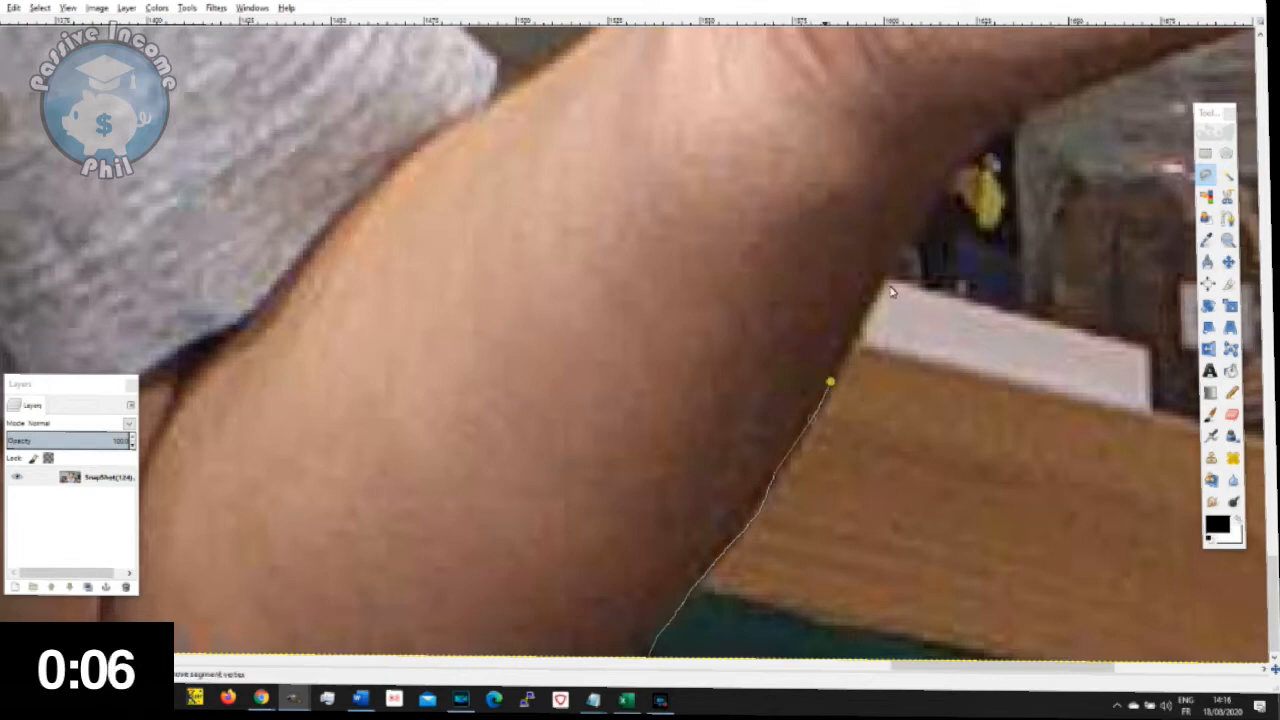
{"action": "left_click", "coordinate": [912, 238]}
{"action": "left_click", "coordinate": [933, 209]}
{"action": "left_click_drag", "start_coordinate": [933, 209], "coordinate": [1027, 108]}
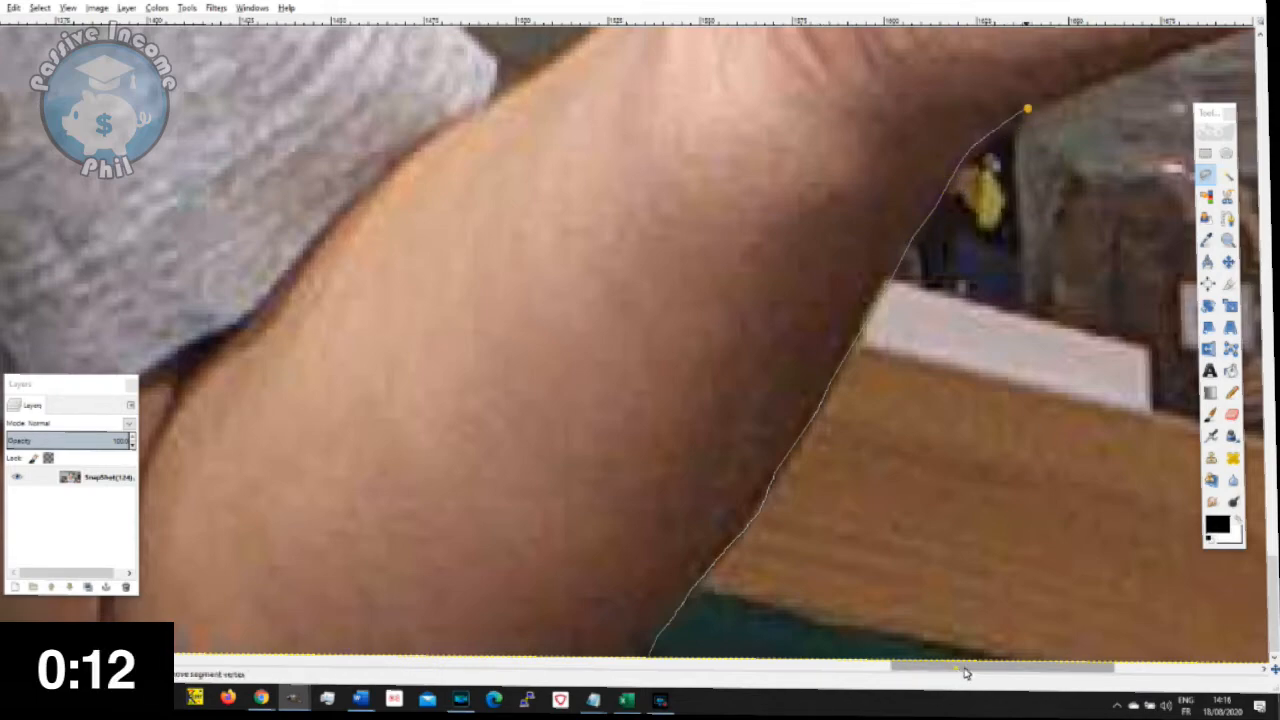
{"action": "left_click_drag", "start_coordinate": [966, 669], "coordinate": [1040, 668]}
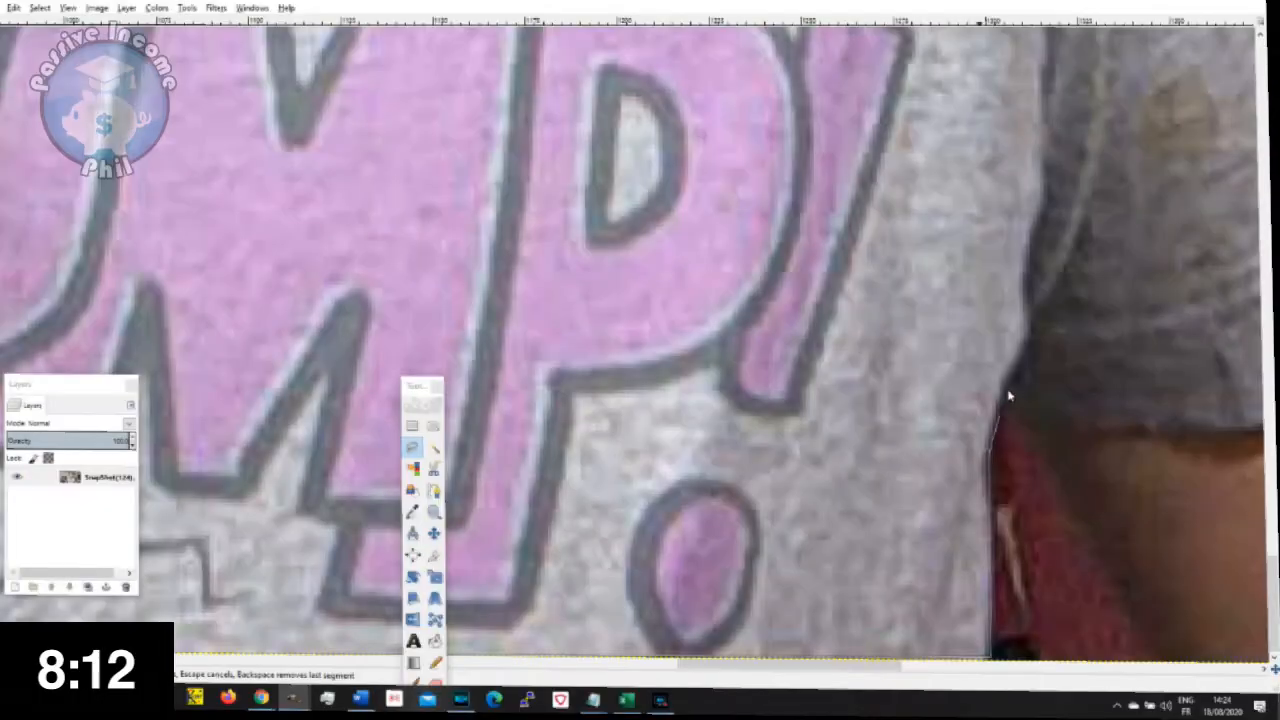
- Trace around the red gap between the shirt and the arm, close the outline at its starting point and cut the presenter out
{"action": "left_click_drag", "start_coordinate": [1080, 487], "coordinate": [1146, 655]}
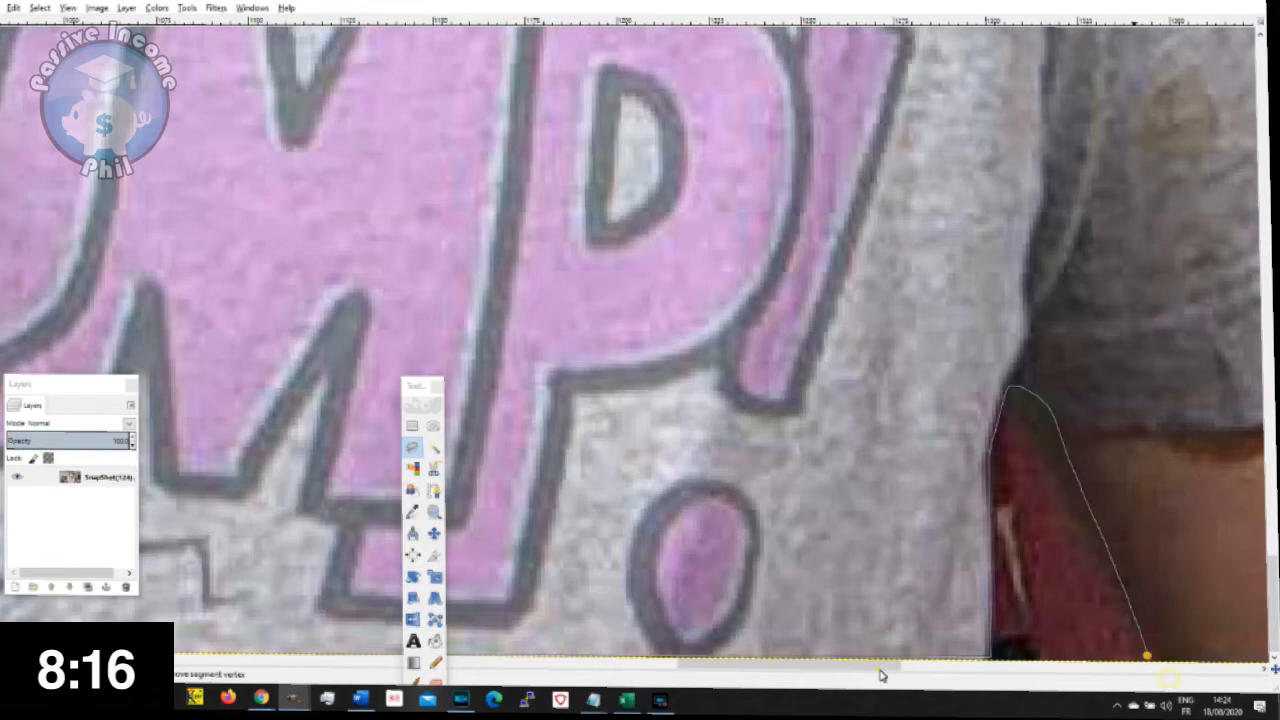
{"action": "left_click_drag", "start_coordinate": [880, 669], "coordinate": [1054, 709]}
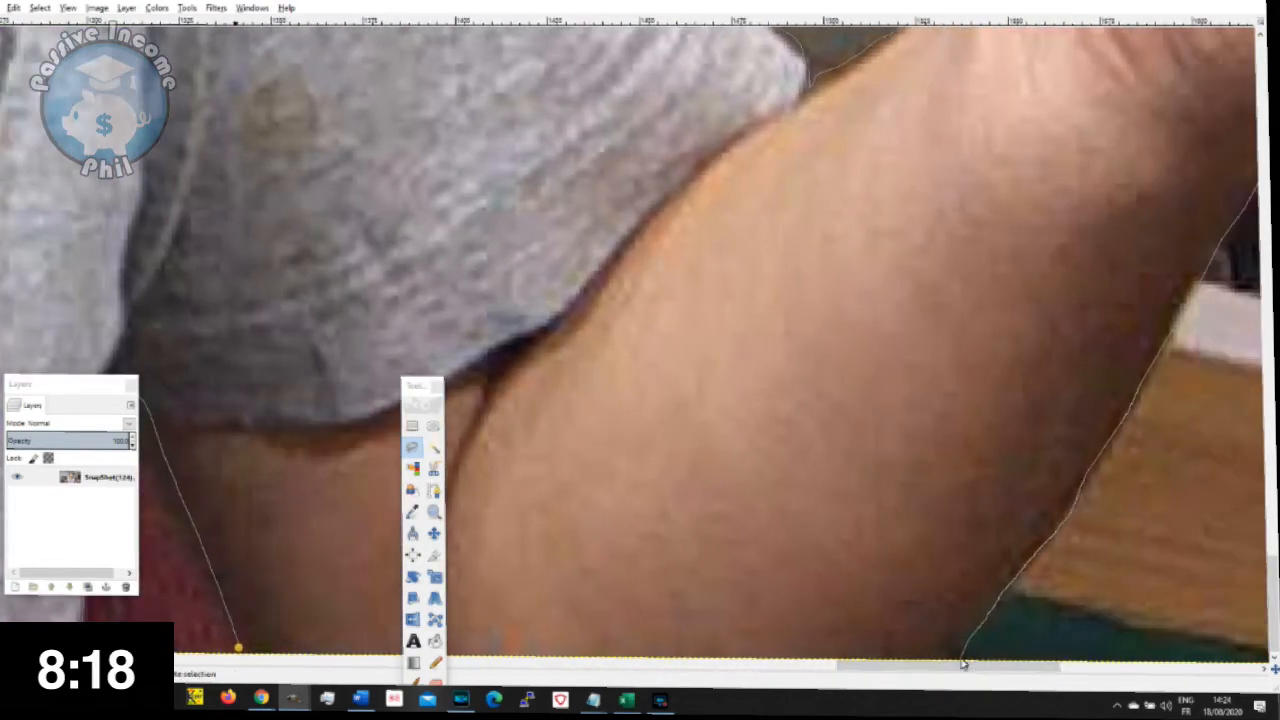
{"action": "double_click", "coordinate": [962, 662]}
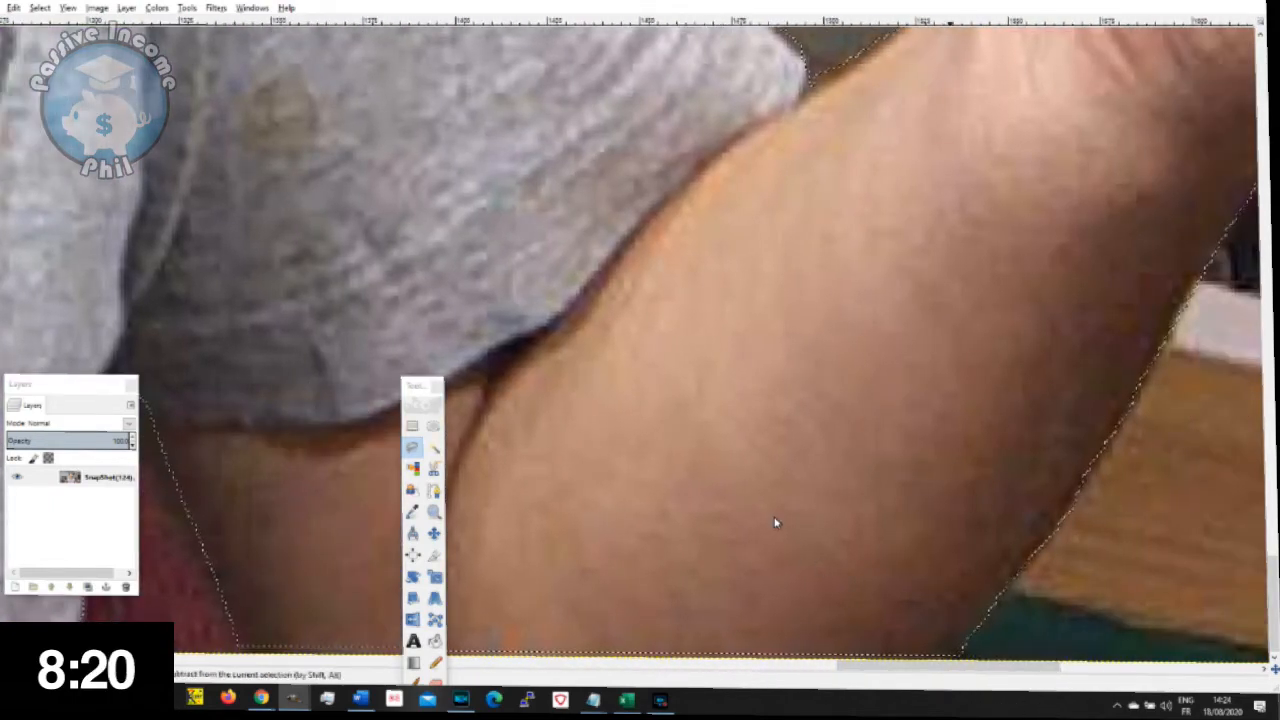
{"action": "key", "text": "ctrl+x"}
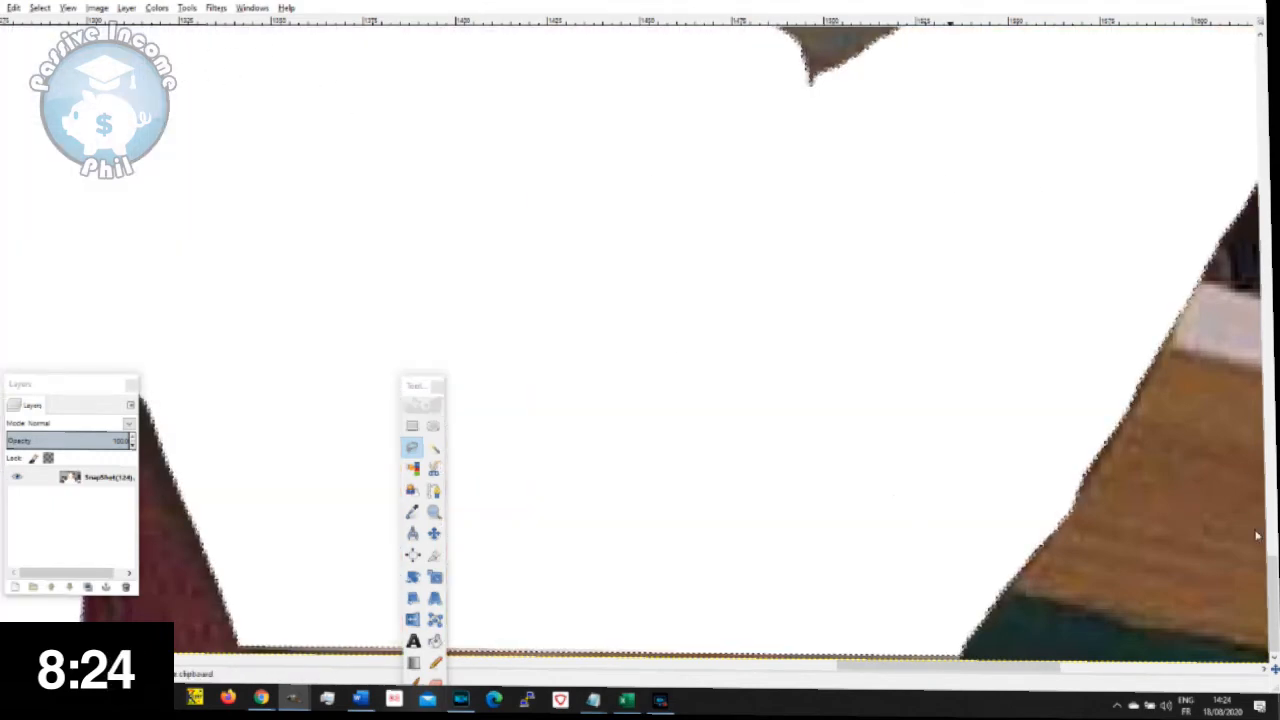
- Add a new 1920 × 1080 px layer filled with transparency above the SnapShot(124) layer
{"action": "left_click_drag", "start_coordinate": [1270, 597], "coordinate": [1270, 551]}
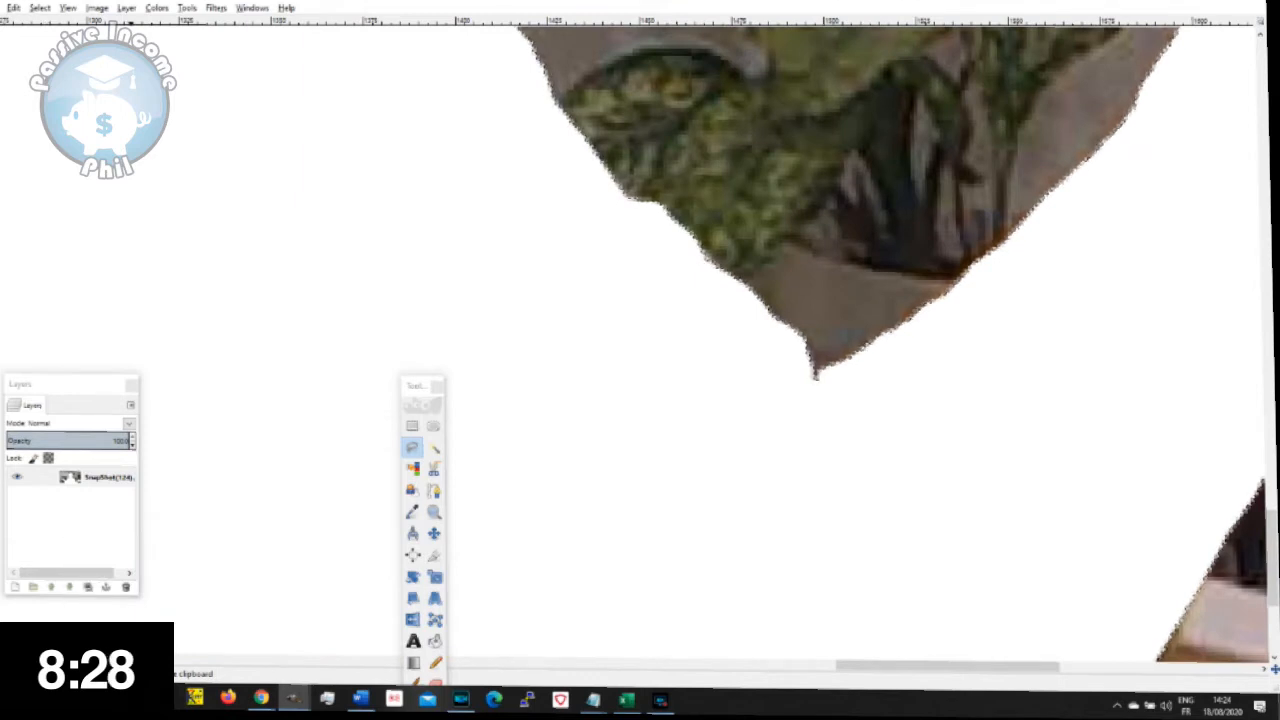
{"action": "left_click", "coordinate": [97, 673]}
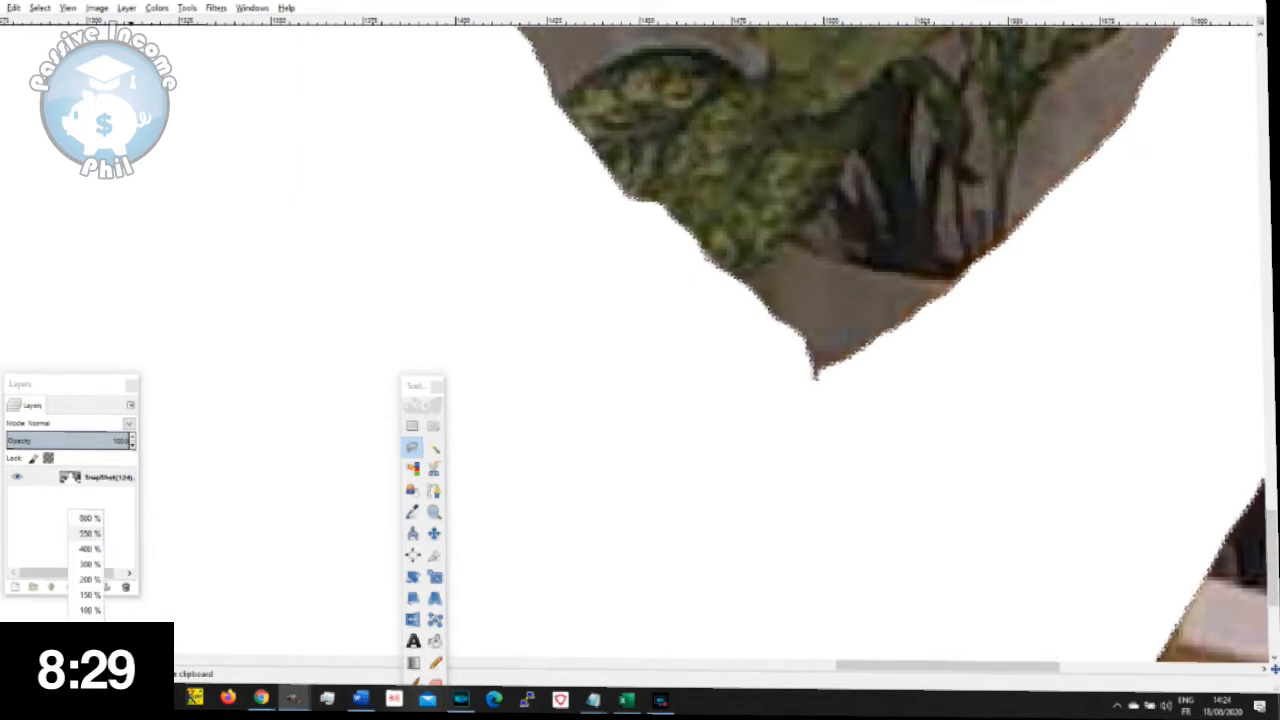
{"action": "left_click", "coordinate": [90, 595]}
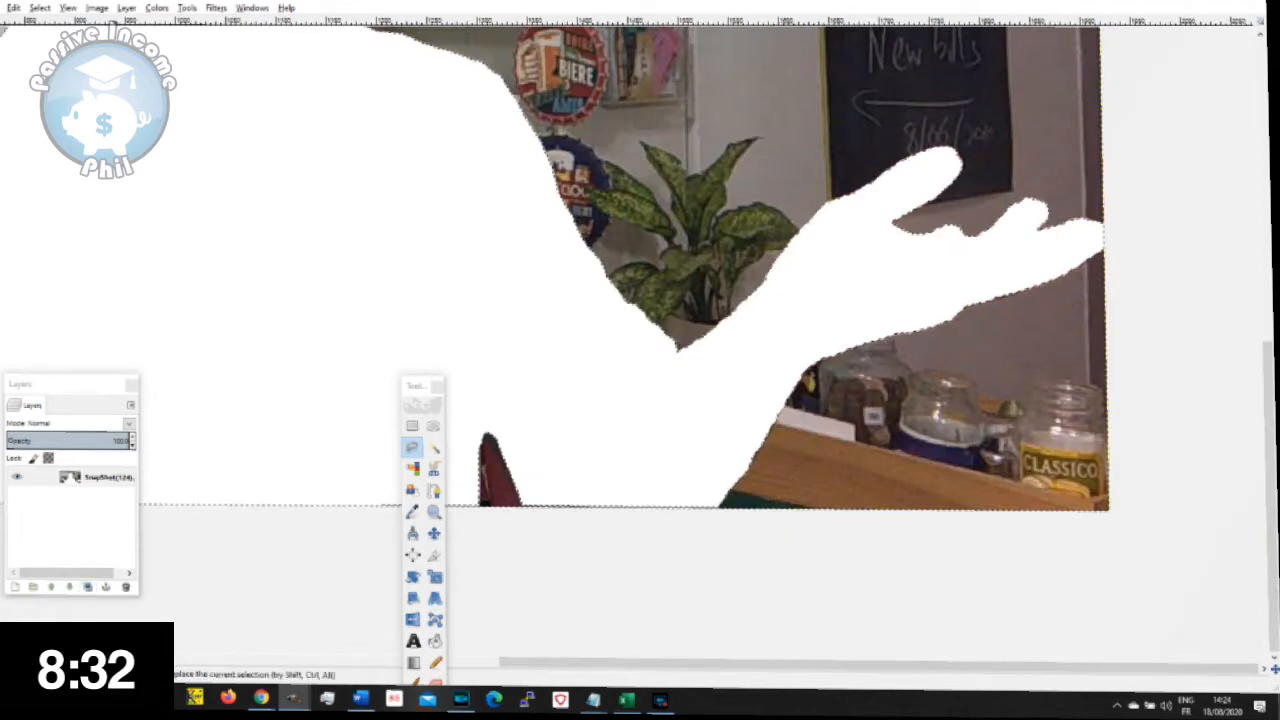
{"action": "left_click", "coordinate": [90, 610]}
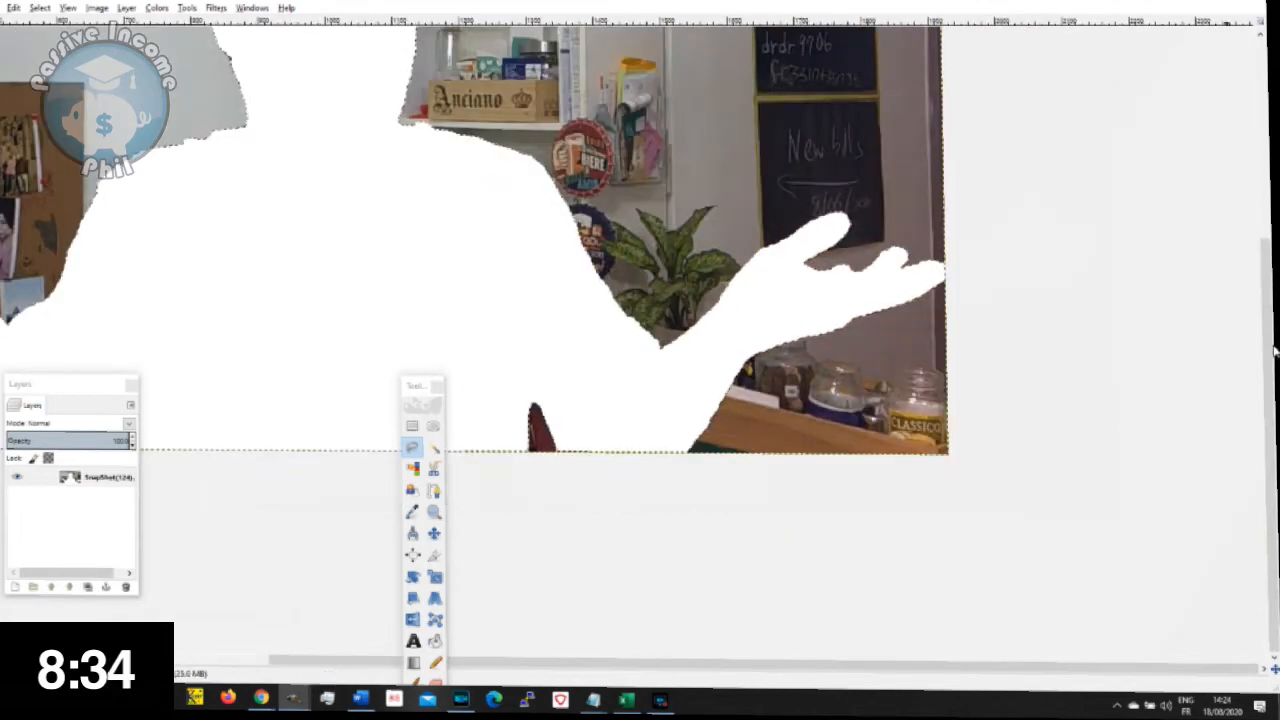
{"action": "scroll", "coordinate": [1273, 318], "scroll_direction": "up", "scroll_amount": 1}
{"action": "left_click_drag", "start_coordinate": [1273, 318], "coordinate": [1268, 172]}
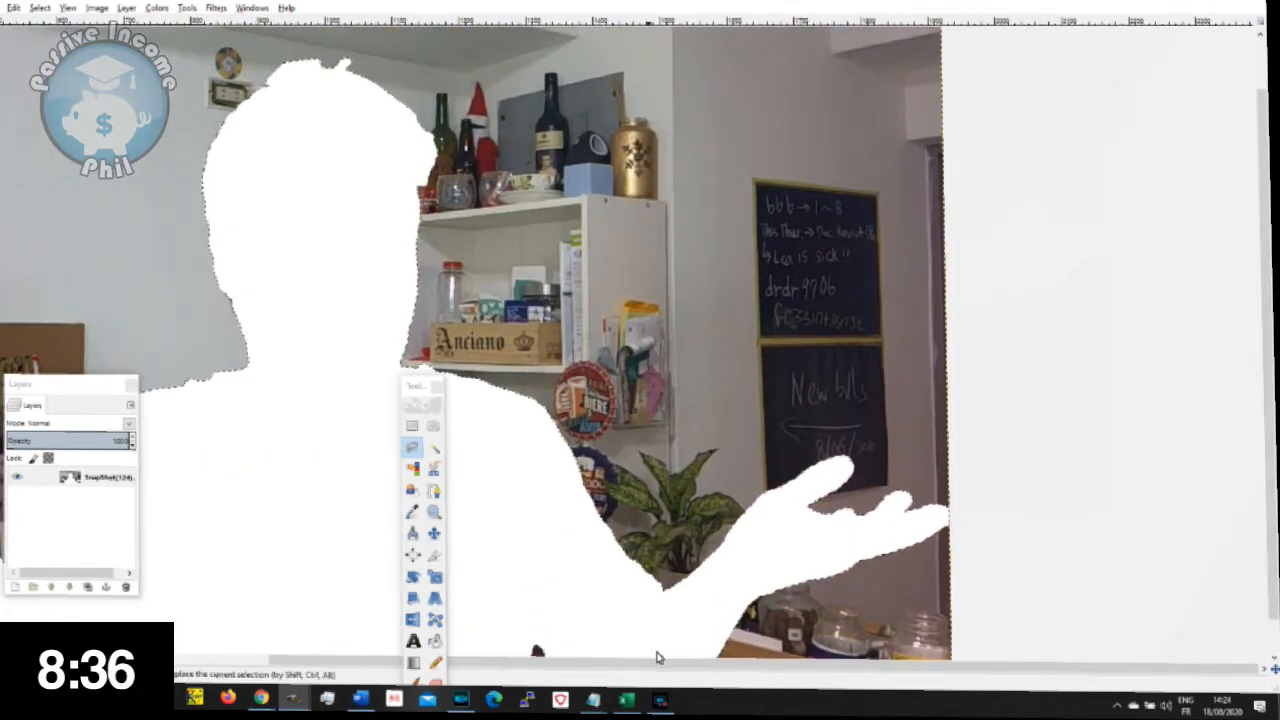
{"action": "left_click_drag", "start_coordinate": [658, 665], "coordinate": [470, 668]}
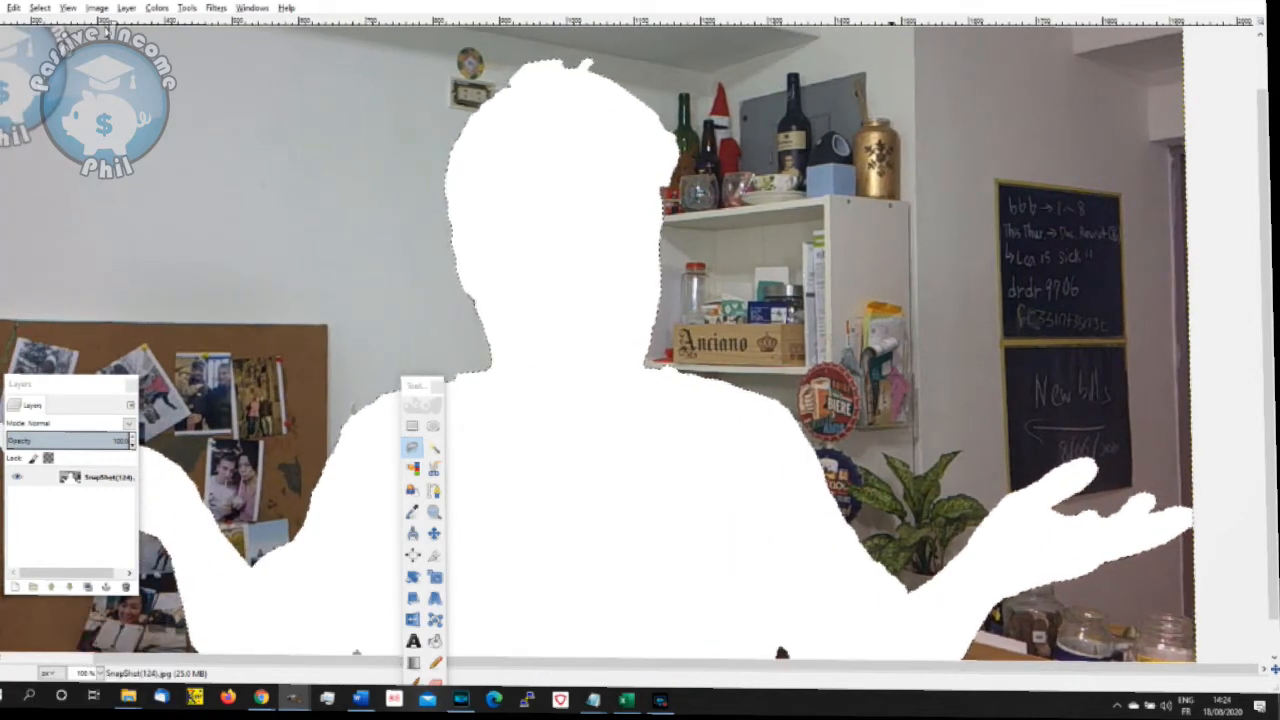
{"action": "left_click", "coordinate": [126, 8]}
{"action": "left_click", "coordinate": [135, 24]}
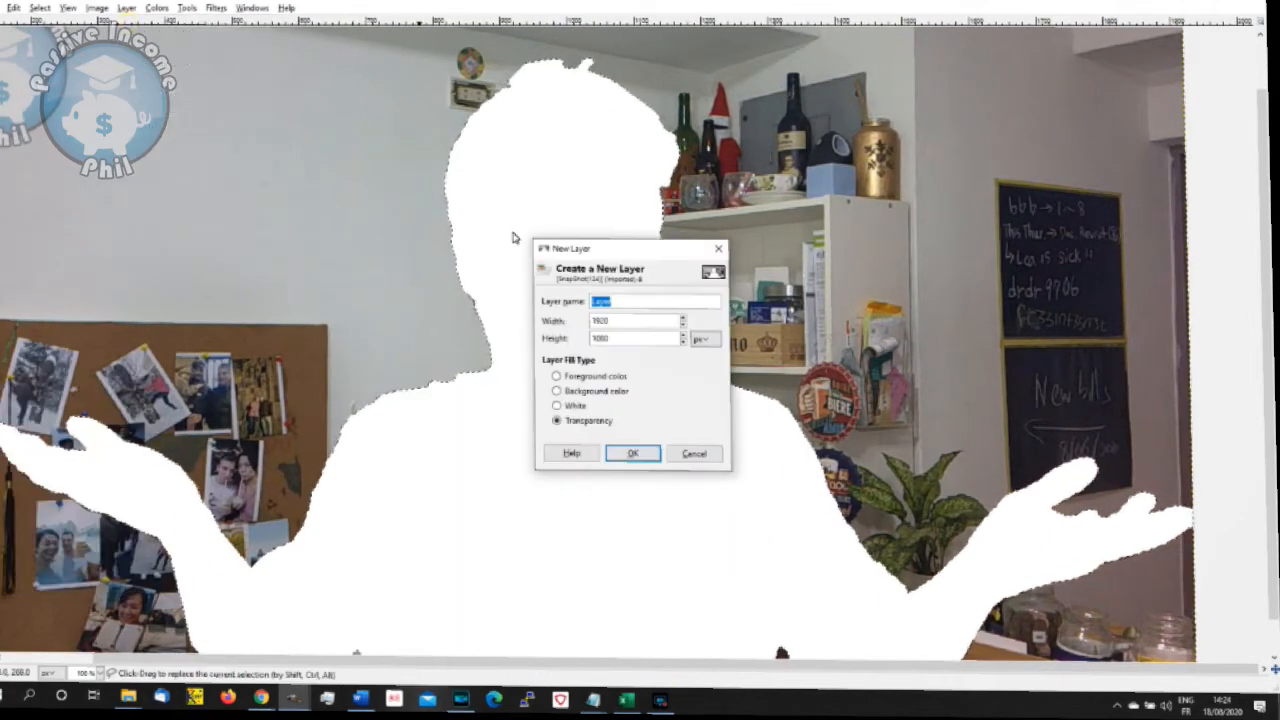
{"action": "left_click", "coordinate": [640, 455]}
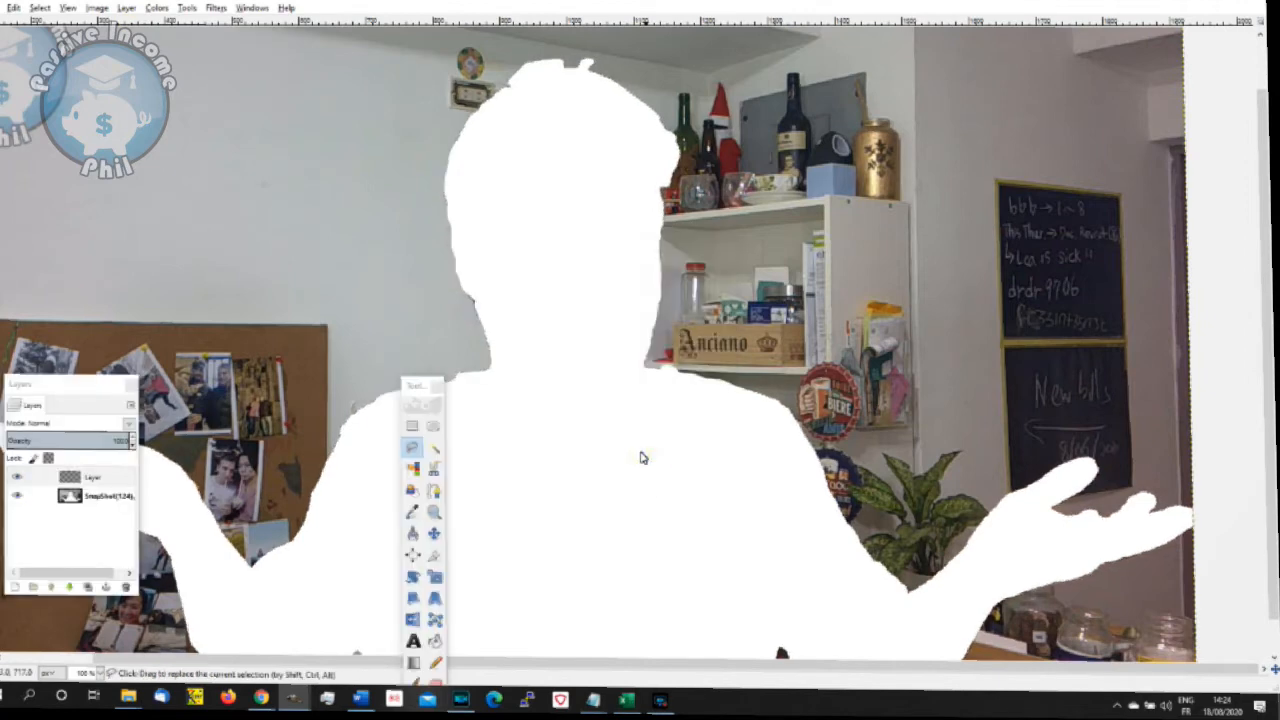
- Paste the cut presenter, anchor him onto the new transparent layer and hide the SnapShot(124) layer
{"action": "key", "text": "ctrl+v"}
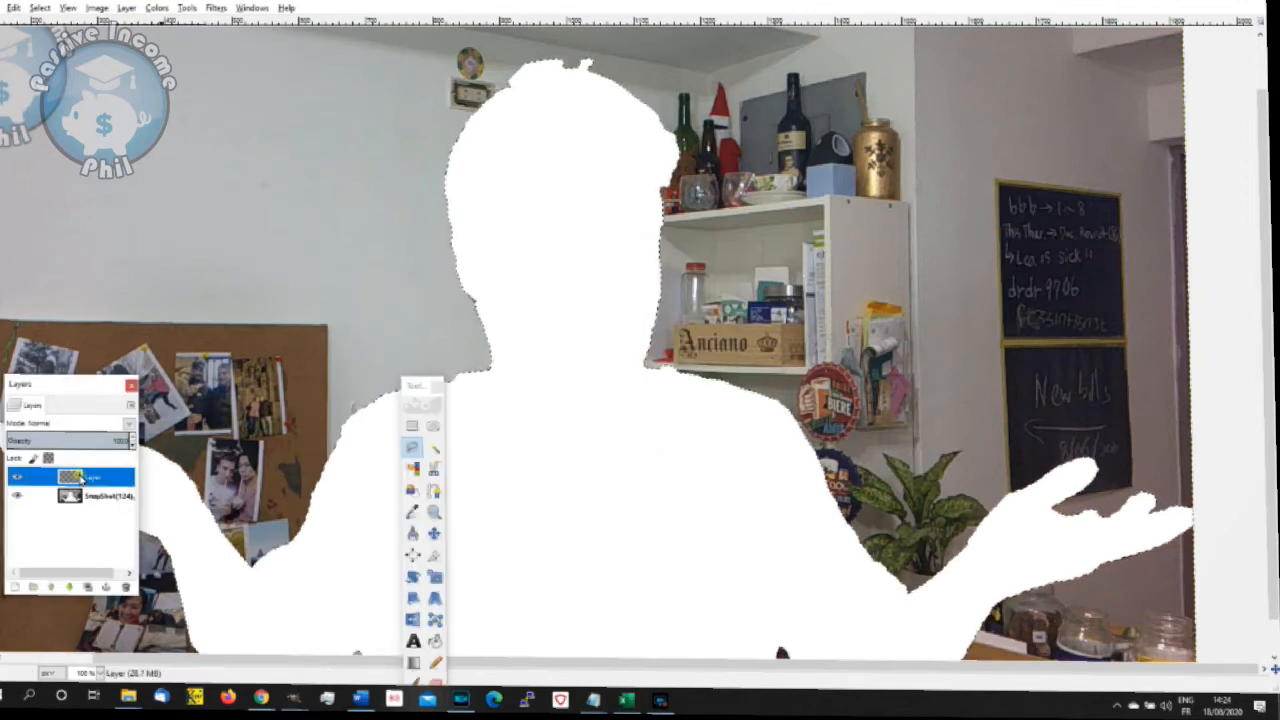
{"action": "key", "text": "ctrl+h"}
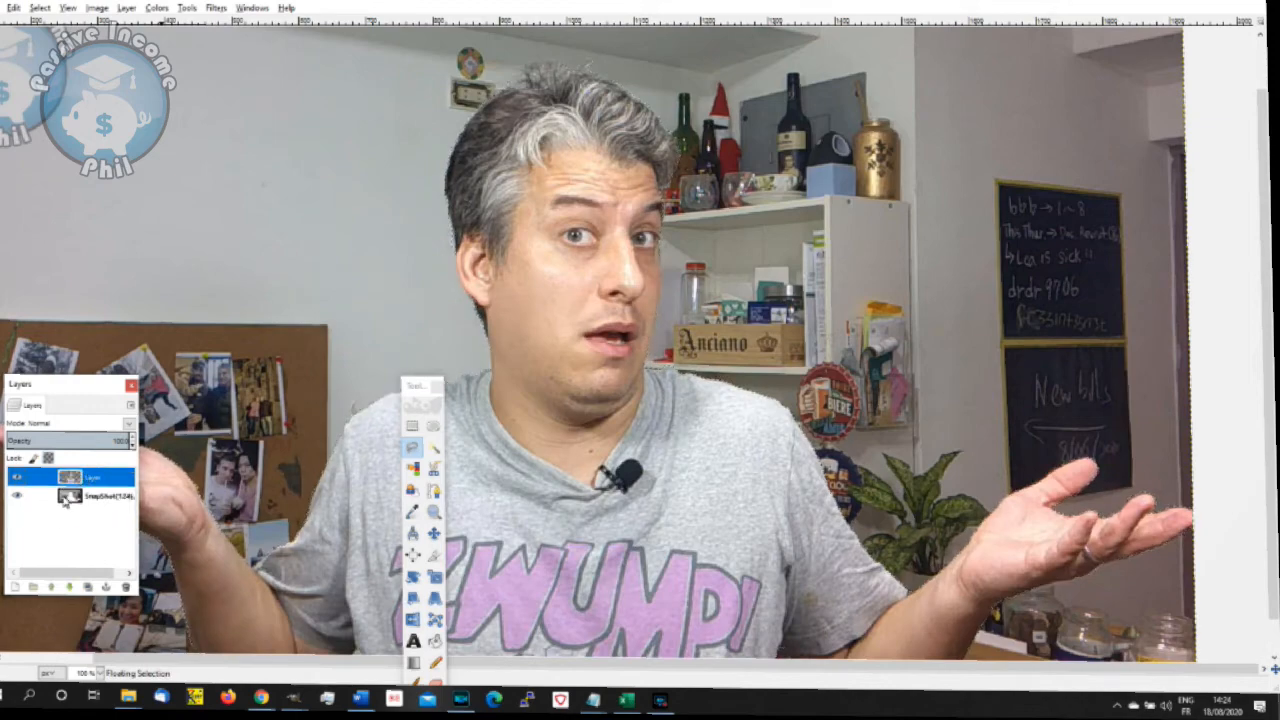
{"action": "left_click", "coordinate": [16, 497]}
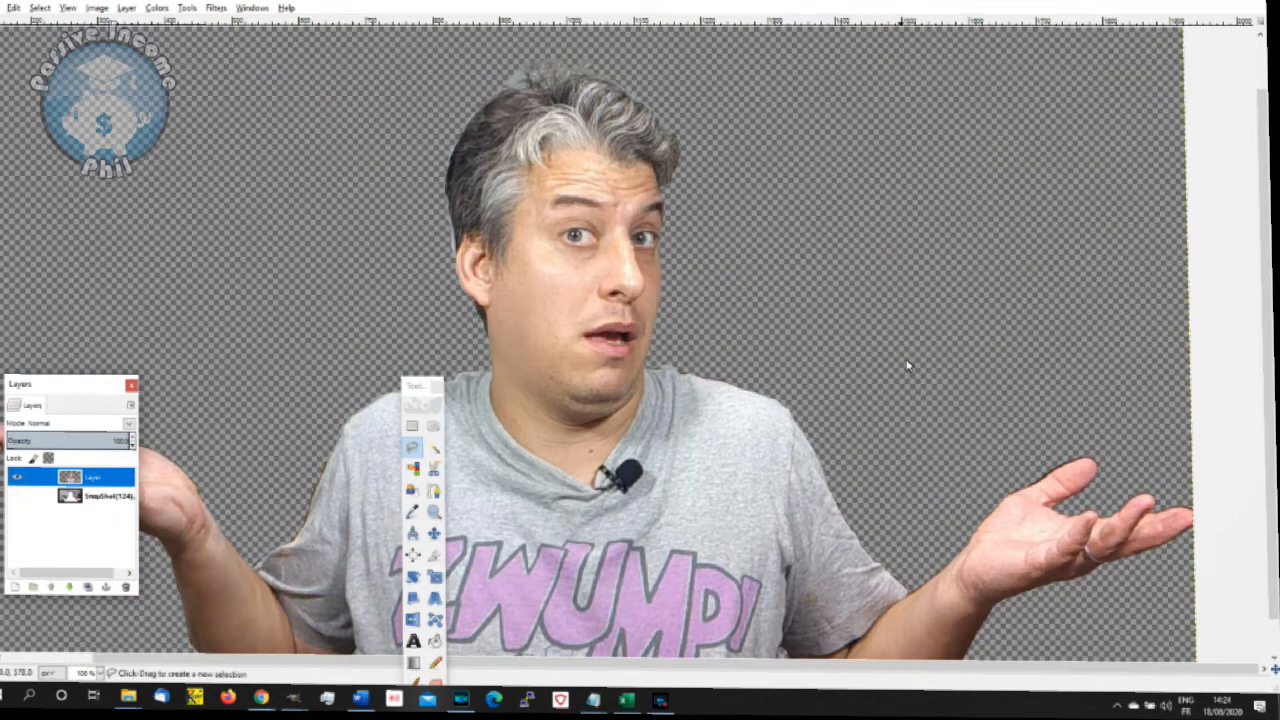
- Place the toolbox on the empty area beside the photo and shift the presenter cut-out slightly up and to the left with the Move tool
{"action": "scroll", "coordinate": [907, 366], "scroll_direction": "down", "scroll_amount": 2}
{"action": "left_click_drag", "start_coordinate": [422, 386], "coordinate": [1160, 330]}
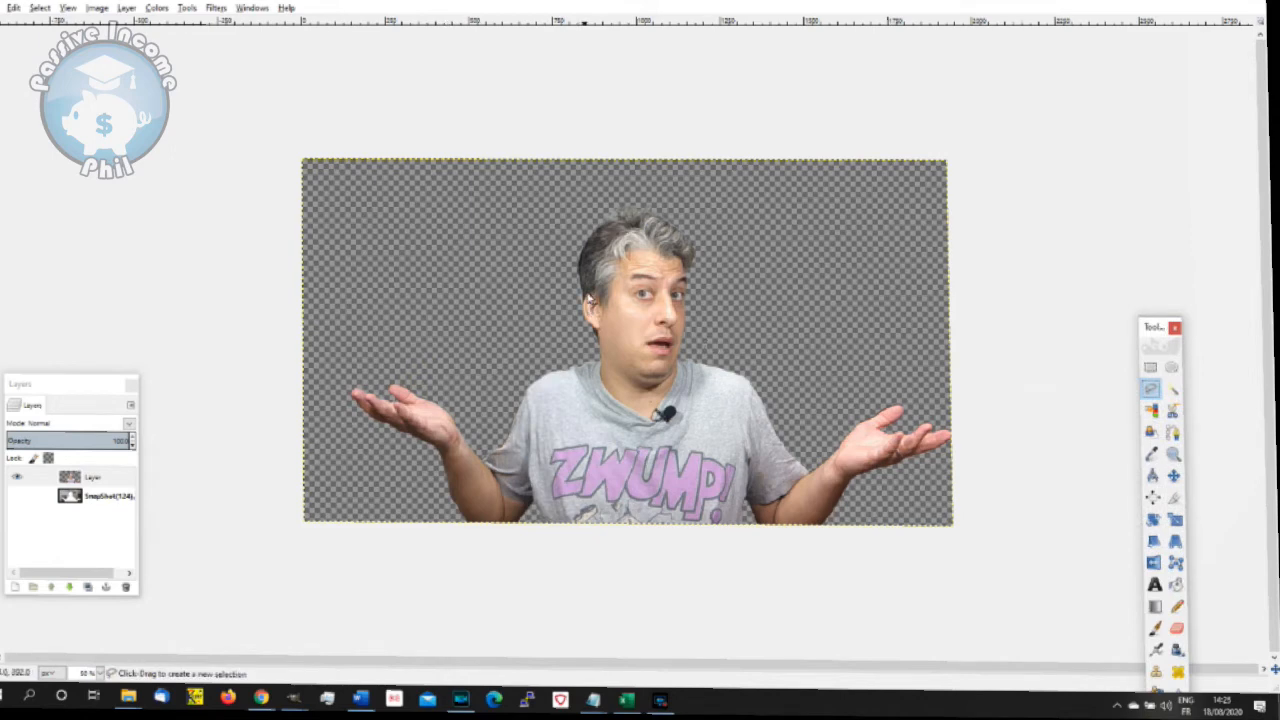
{"action": "scroll", "coordinate": [590, 298], "scroll_direction": "up", "scroll_amount": 2}
{"action": "scroll", "coordinate": [1098, 541], "scroll_direction": "down", "scroll_amount": 2}
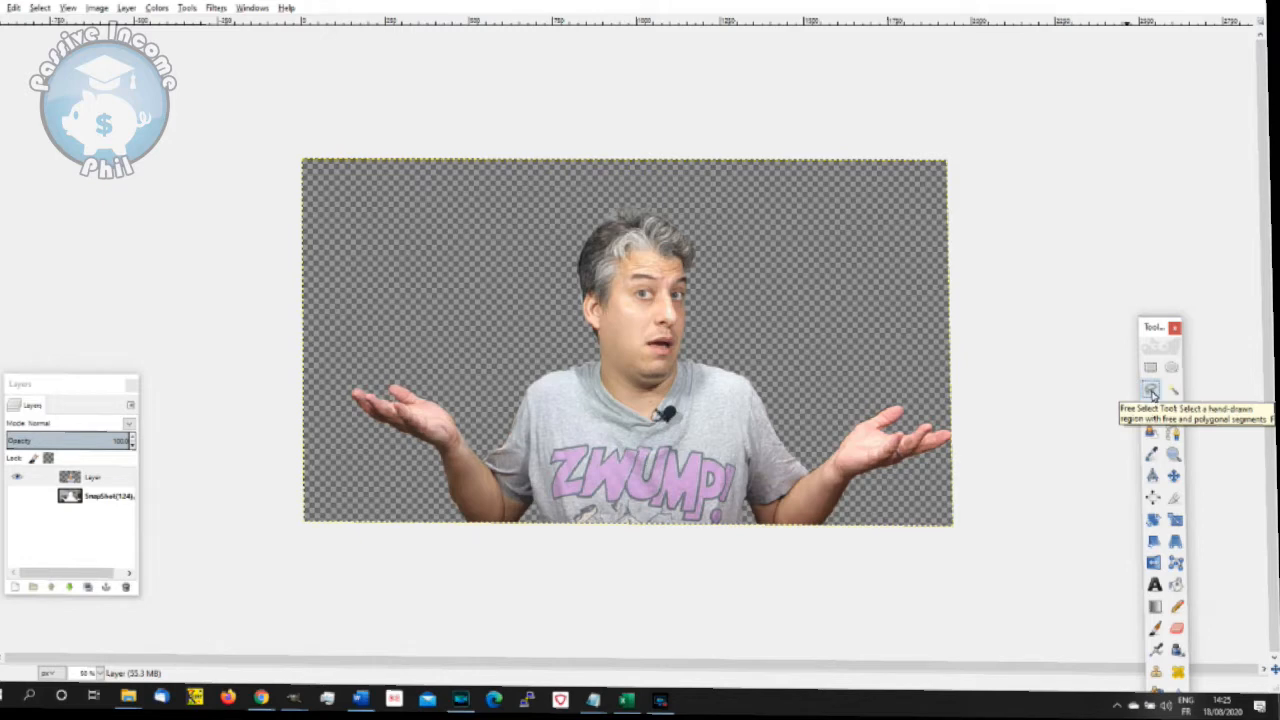
{"action": "left_click", "coordinate": [1173, 476]}
{"action": "left_click_drag", "start_coordinate": [636, 420], "coordinate": [617, 397]}
- Add another new transparent layer directly above the presenter cut-out layer
{"action": "left_click", "coordinate": [126, 8]}
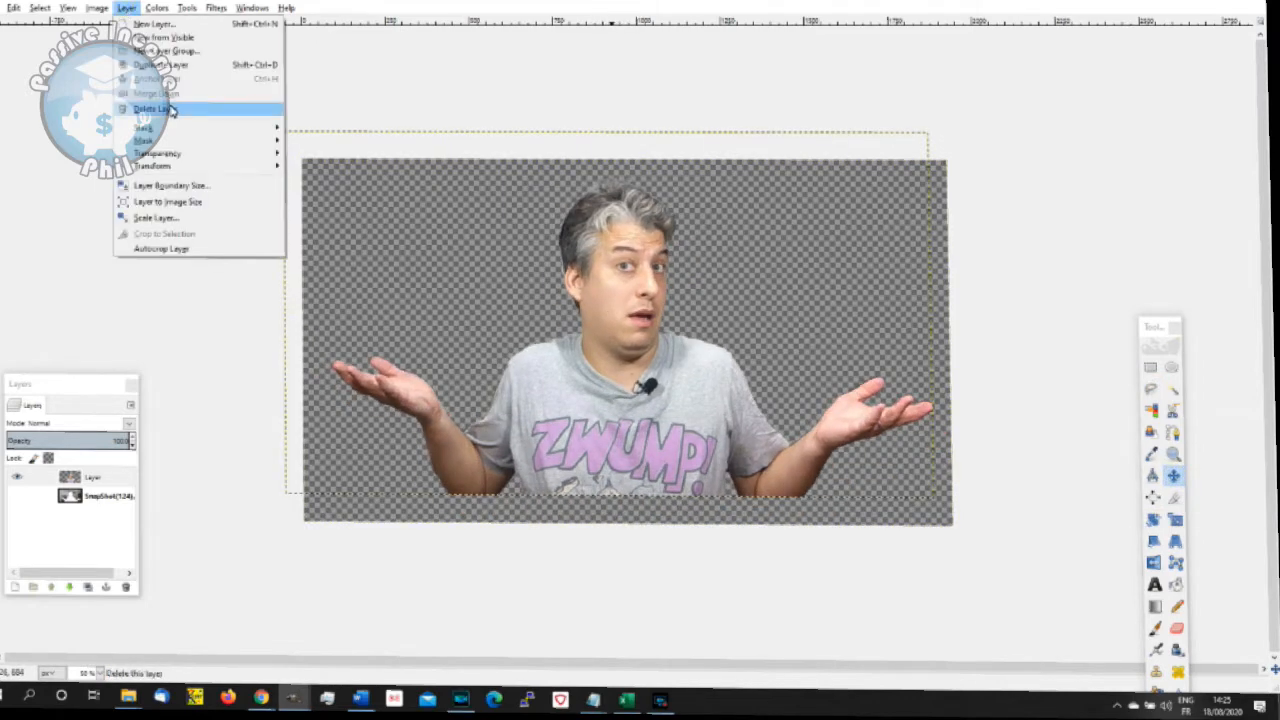
{"action": "left_click", "coordinate": [112, 483]}
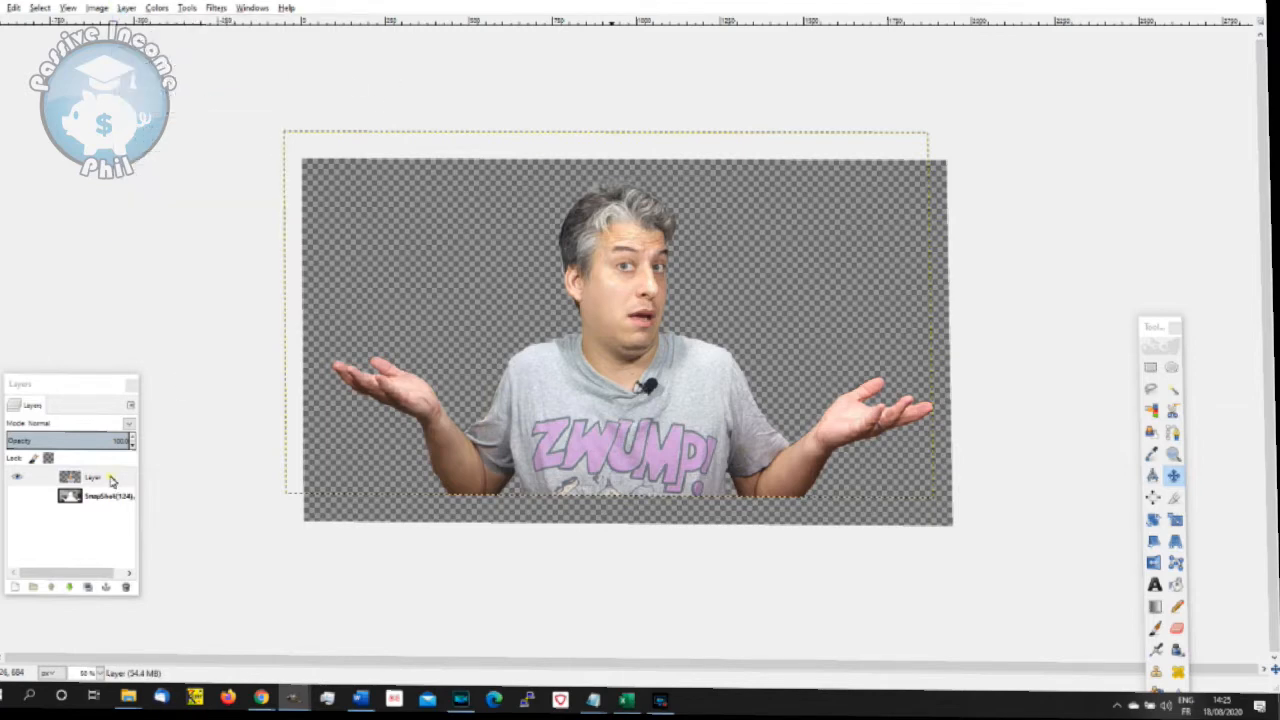
{"action": "left_click", "coordinate": [108, 481]}
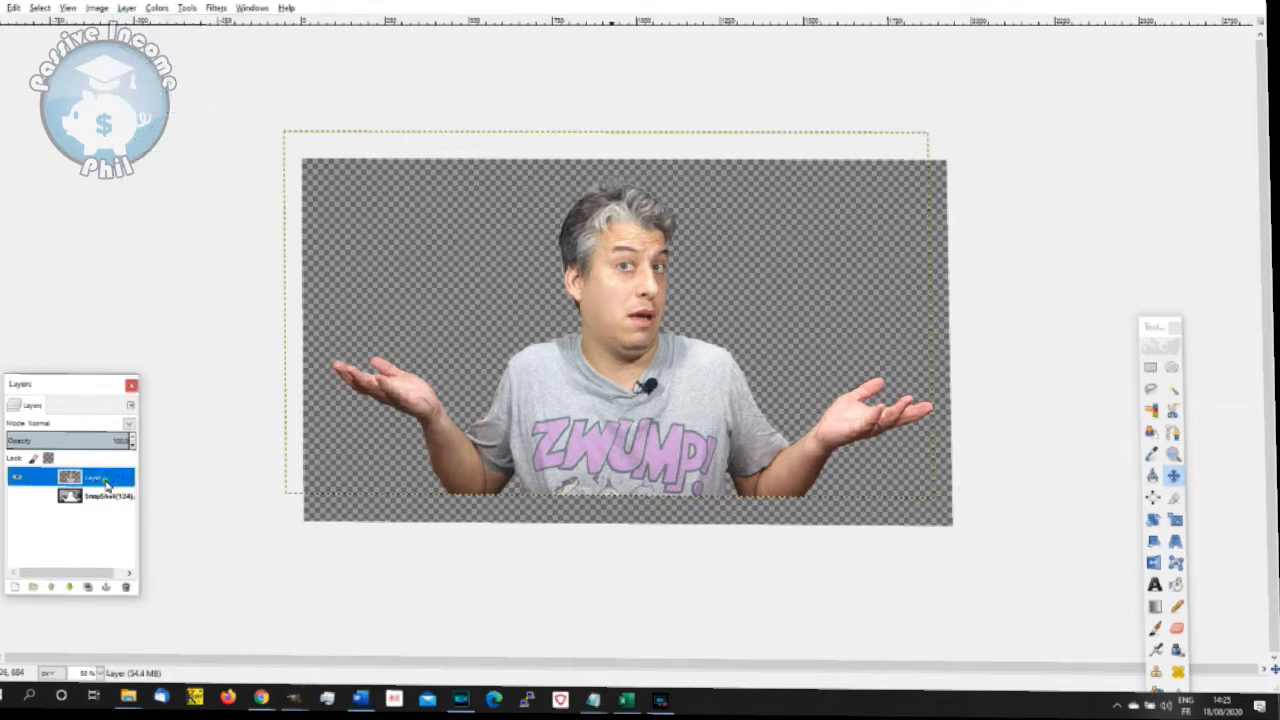
{"action": "left_click", "coordinate": [126, 8]}
{"action": "left_click", "coordinate": [180, 29]}
{"action": "left_click", "coordinate": [636, 453]}
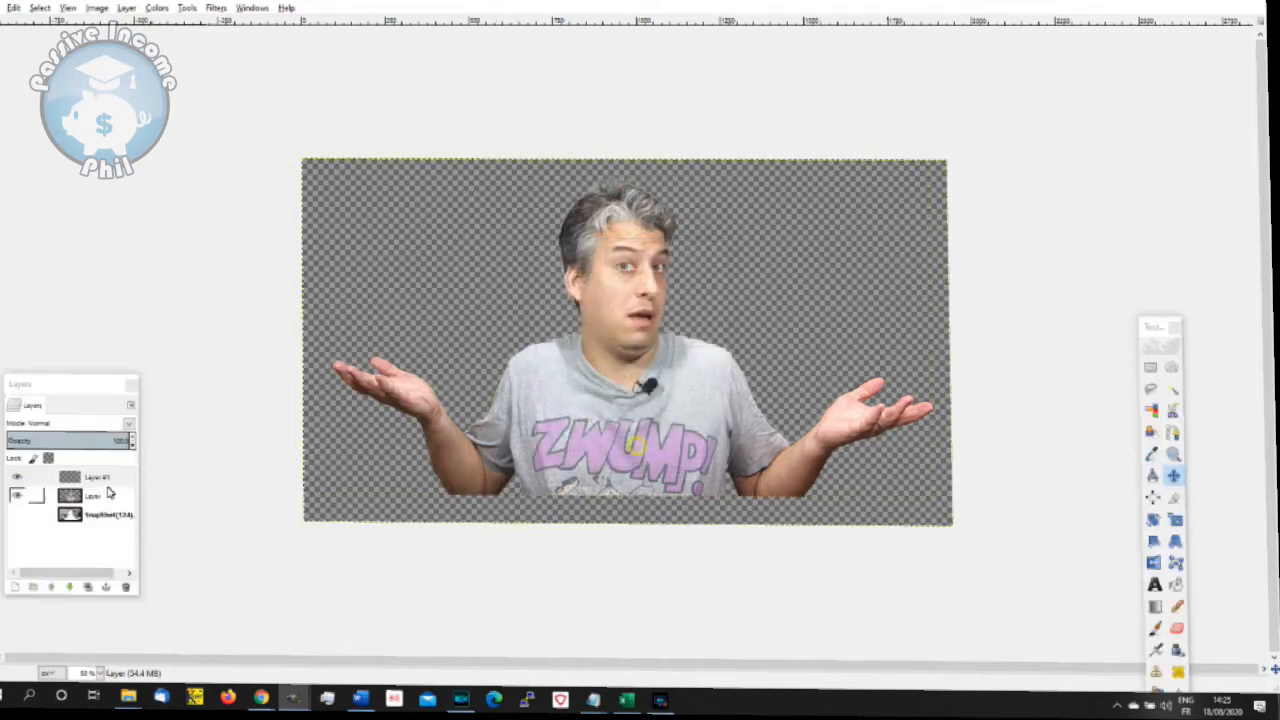
- Try to move the new empty layer beneath the presenter cut-out layer in the layer stack
{"action": "left_click_drag", "start_coordinate": [106, 480], "coordinate": [90, 510]}
{"action": "left_click", "coordinate": [102, 492]}
{"action": "left_click", "coordinate": [98, 478]}
{"action": "left_click", "coordinate": [79, 496]}
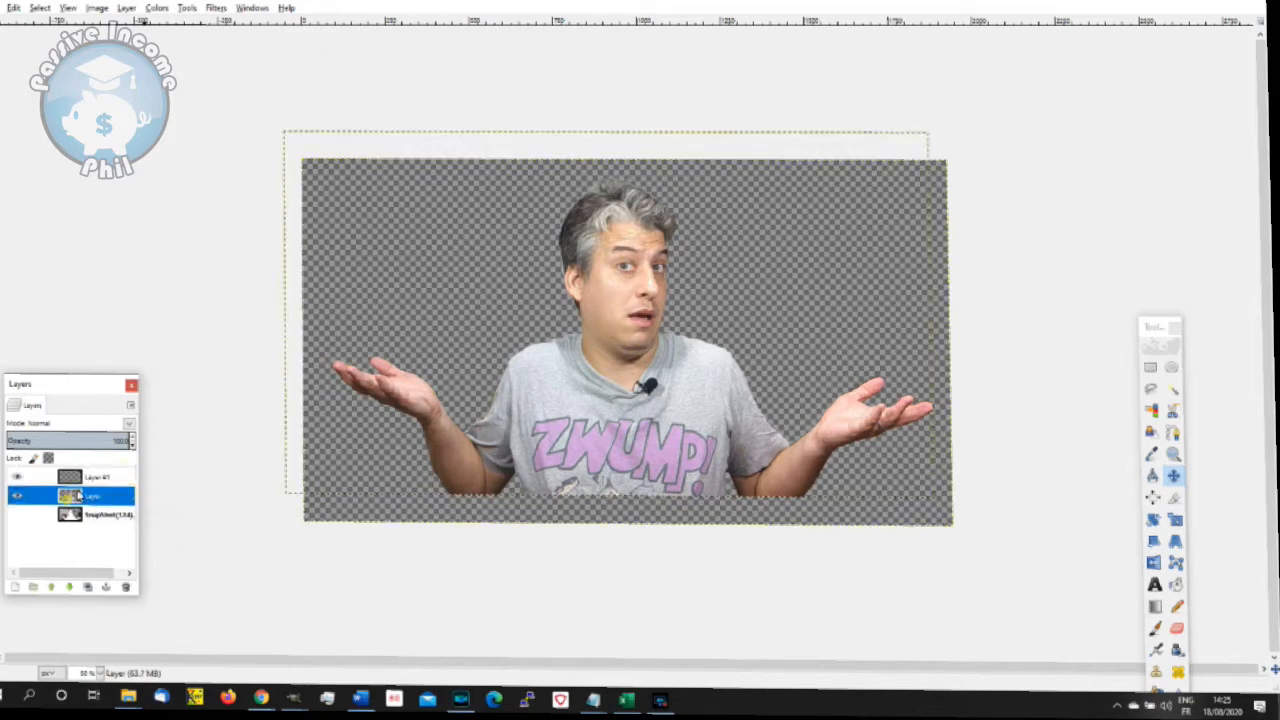
{"action": "left_click", "coordinate": [52, 9]}
{"action": "left_click", "coordinate": [281, 94]}
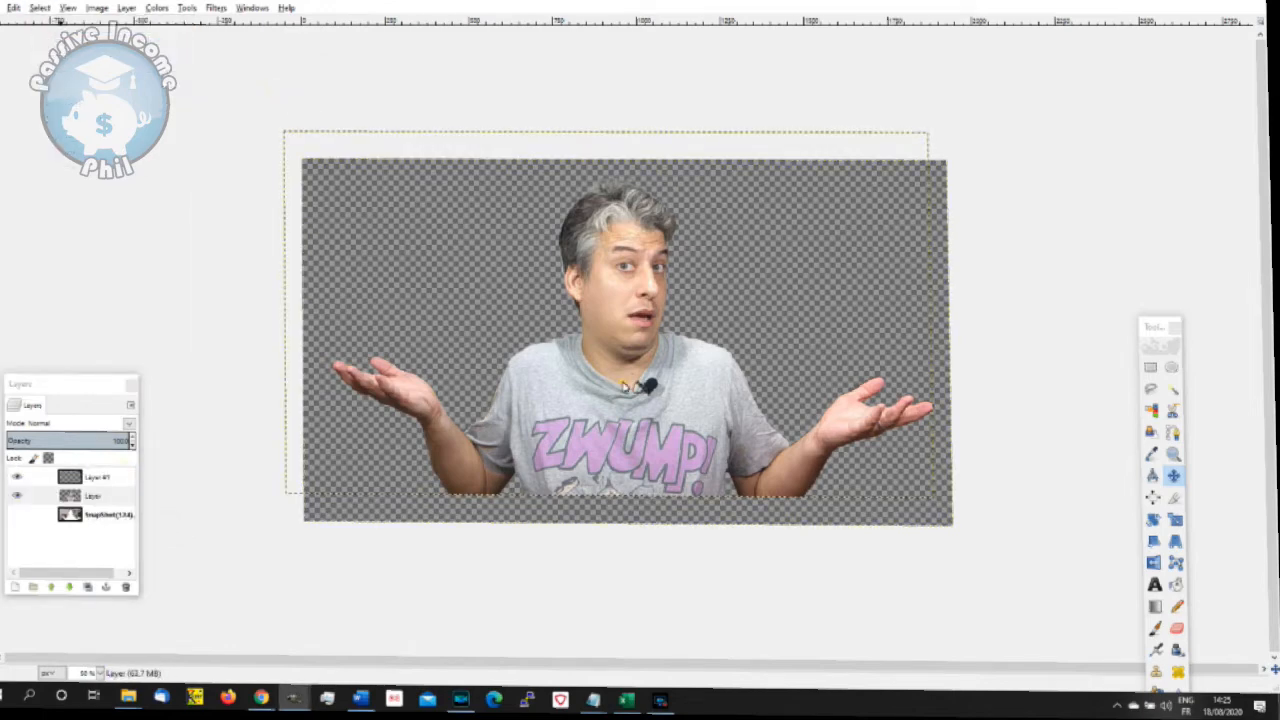
{"action": "left_click", "coordinate": [457, 576]}
{"action": "left_click", "coordinate": [92, 496]}
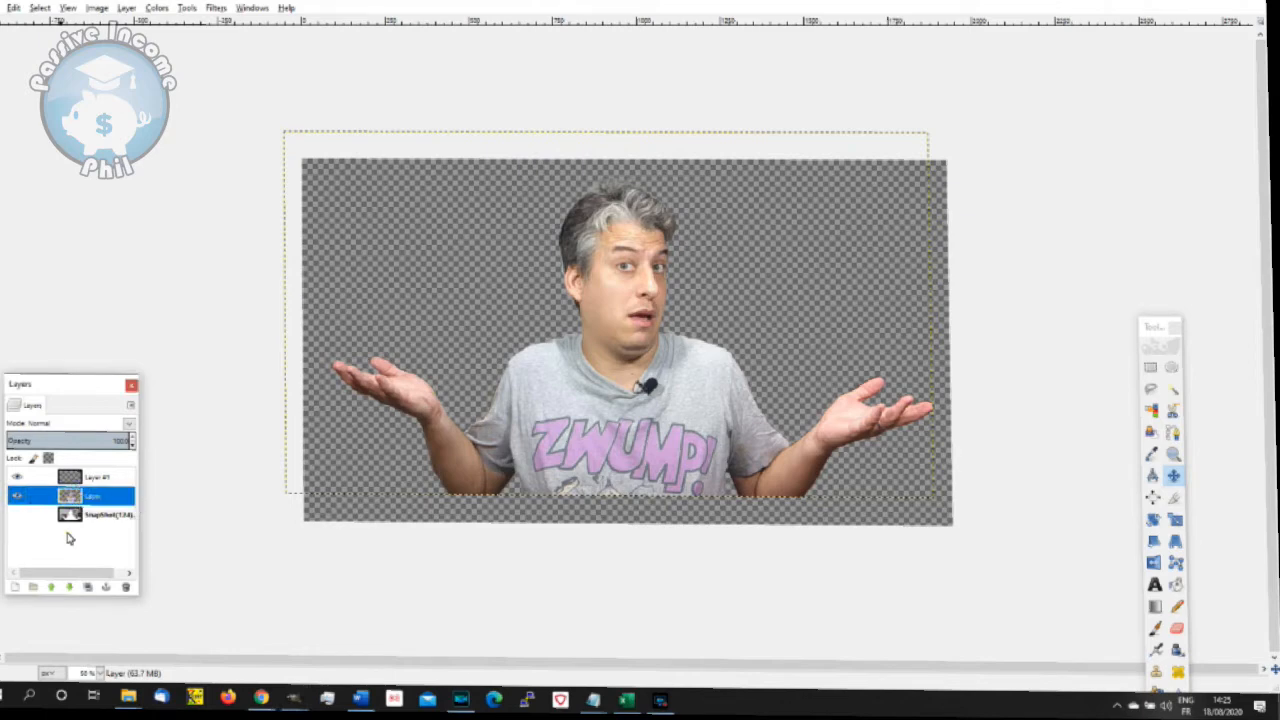
- Add a new transparent layer directly above the SnapShot(124) layer, beneath the presenter cut-out
{"action": "left_click", "coordinate": [92, 514]}
{"action": "left_click", "coordinate": [128, 9]}
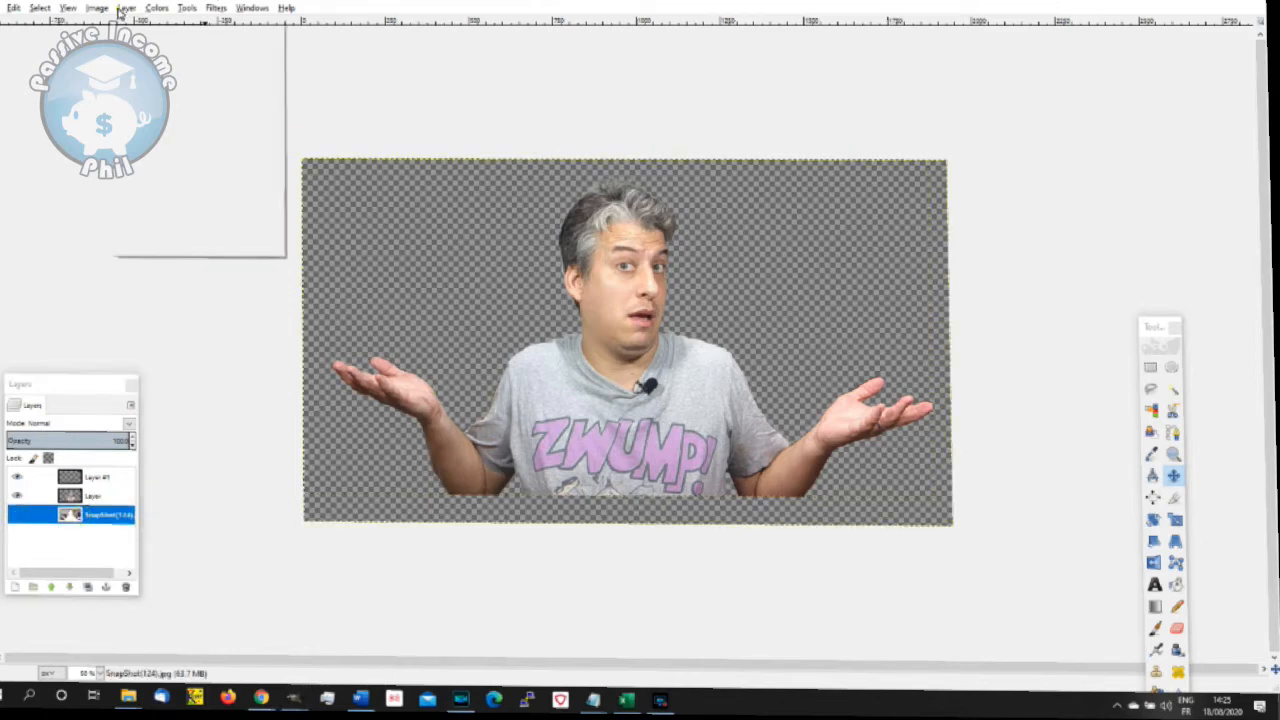
{"action": "left_click", "coordinate": [133, 28]}
{"action": "left_click", "coordinate": [633, 452]}
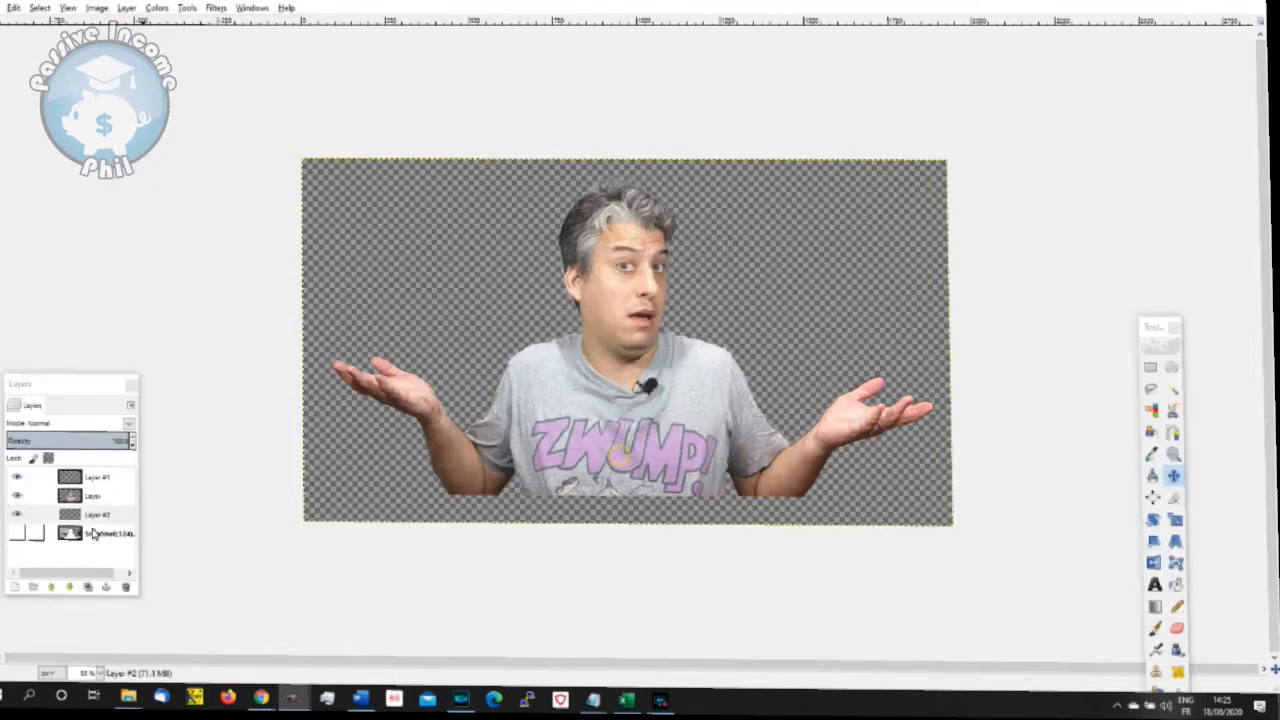
- Merge the presenter cut-out layer down onto the empty layer directly beneath it
{"action": "left_click", "coordinate": [95, 497]}
{"action": "left_click", "coordinate": [96, 8]}
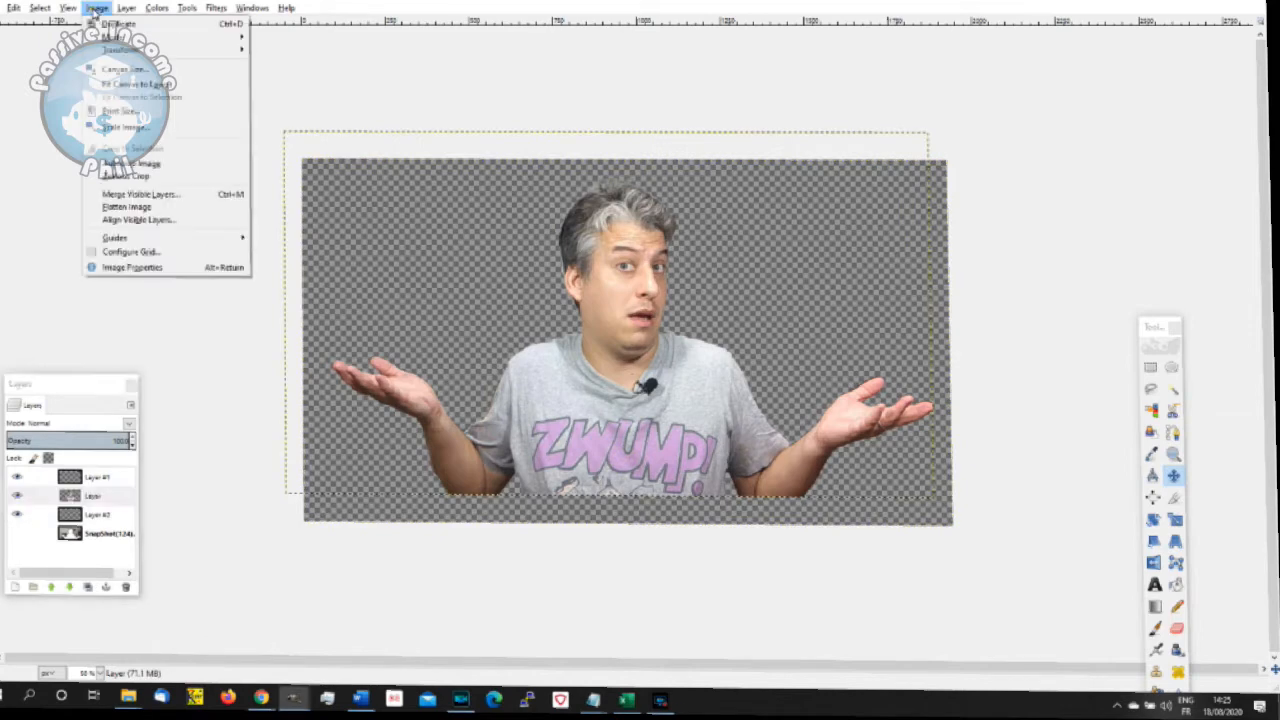
{"action": "left_click", "coordinate": [96, 8]}
{"action": "left_click", "coordinate": [127, 9]}
{"action": "left_click", "coordinate": [157, 93]}
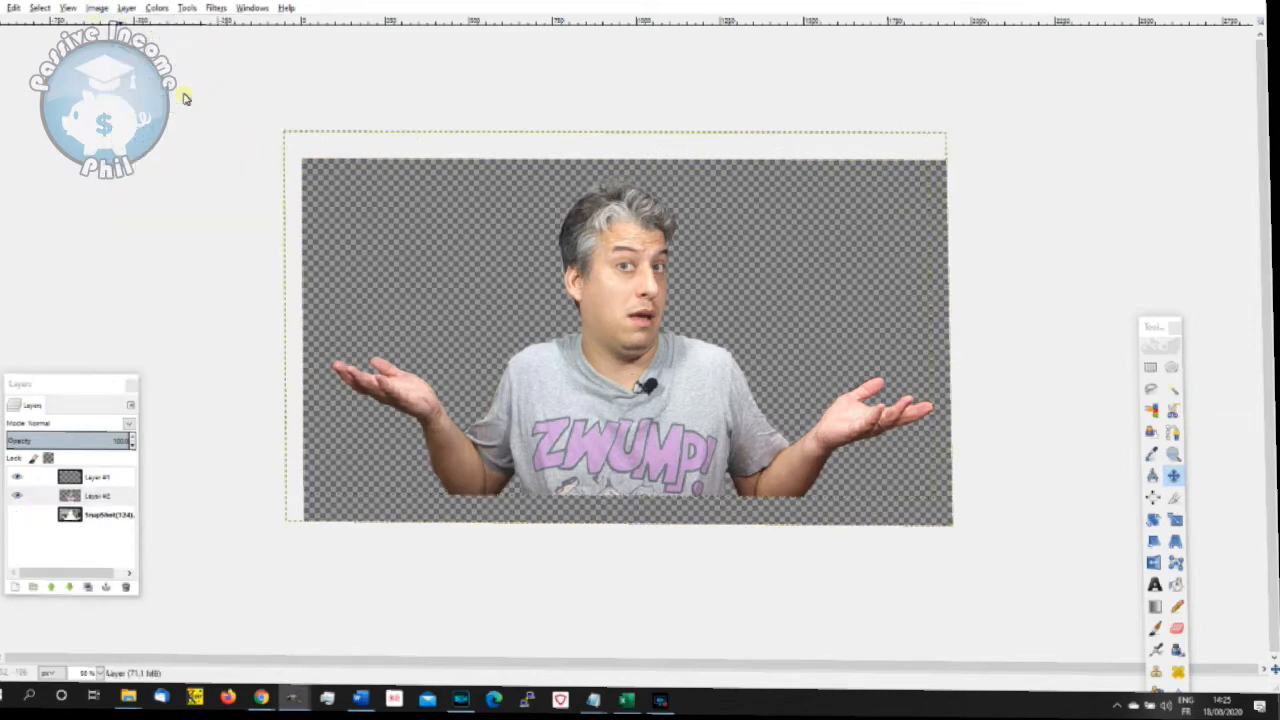
- Fuzzy-select the transparent area around the presenter and convert it into a border selection with the dialog's default settings
{"action": "left_click", "coordinate": [1173, 388]}
{"action": "left_click", "coordinate": [810, 293]}
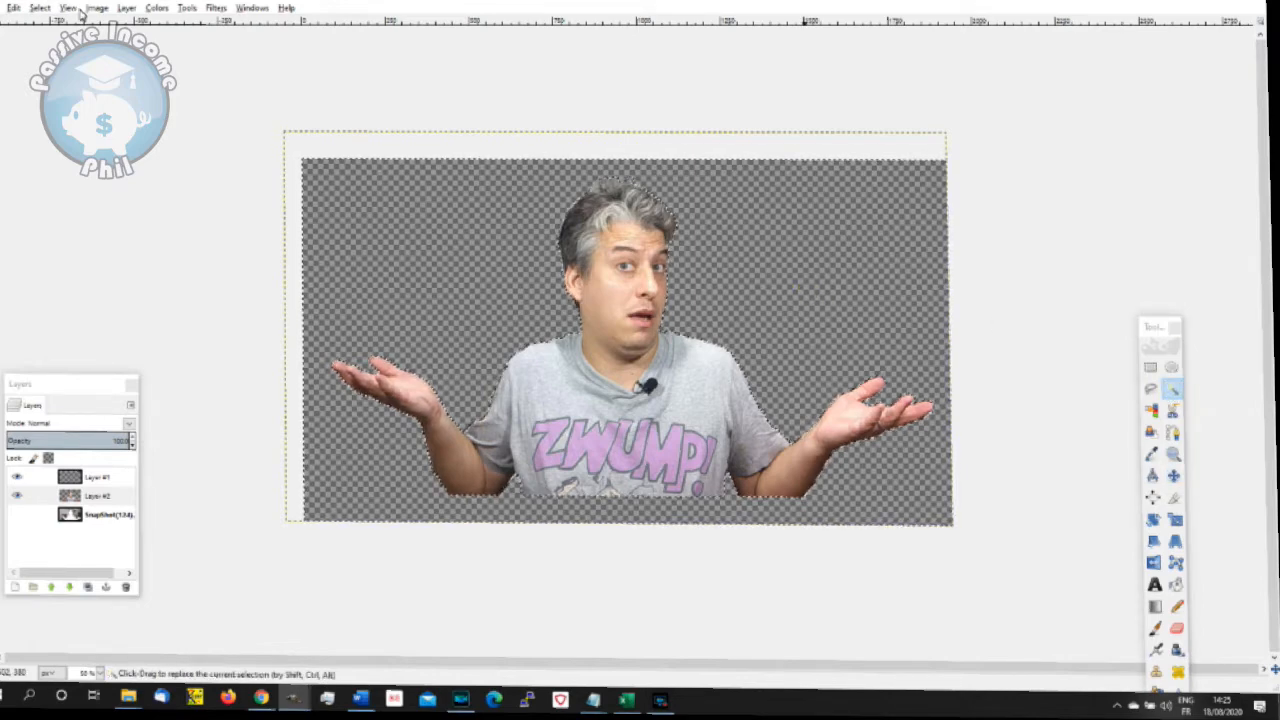
{"action": "left_click", "coordinate": [42, 10]}
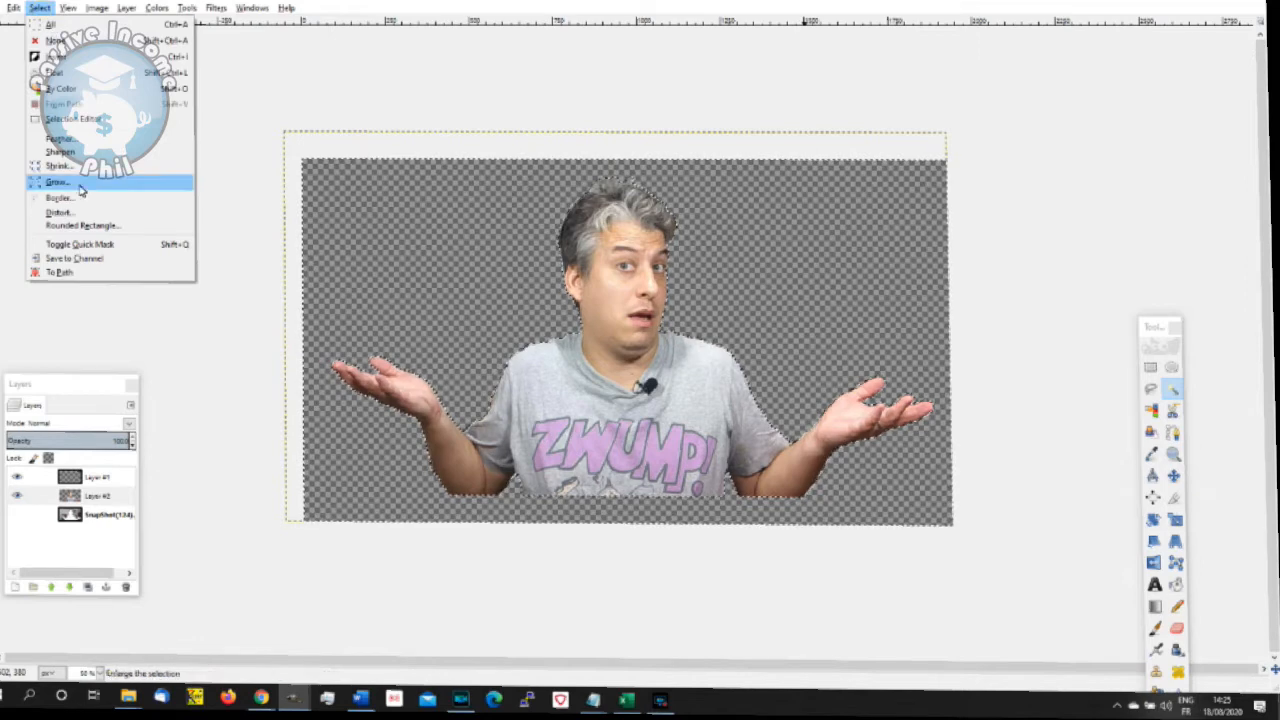
{"action": "left_click", "coordinate": [87, 204]}
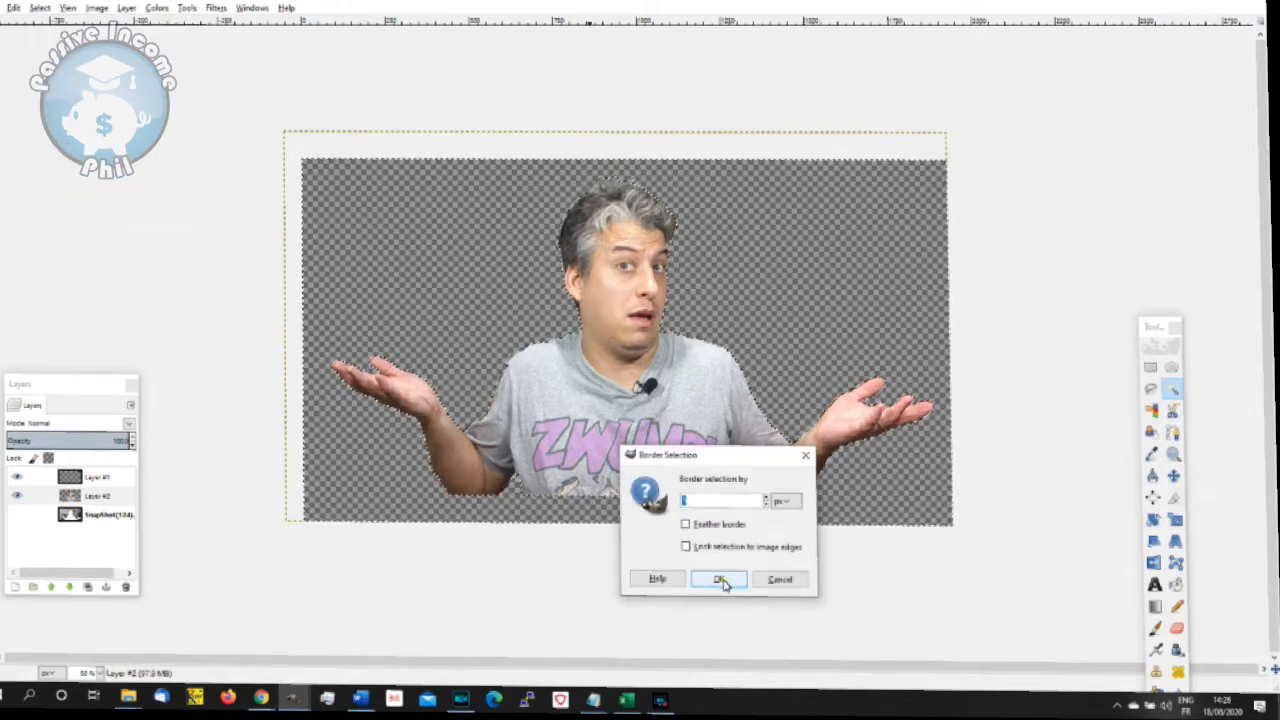
{"action": "left_click", "coordinate": [721, 580]}
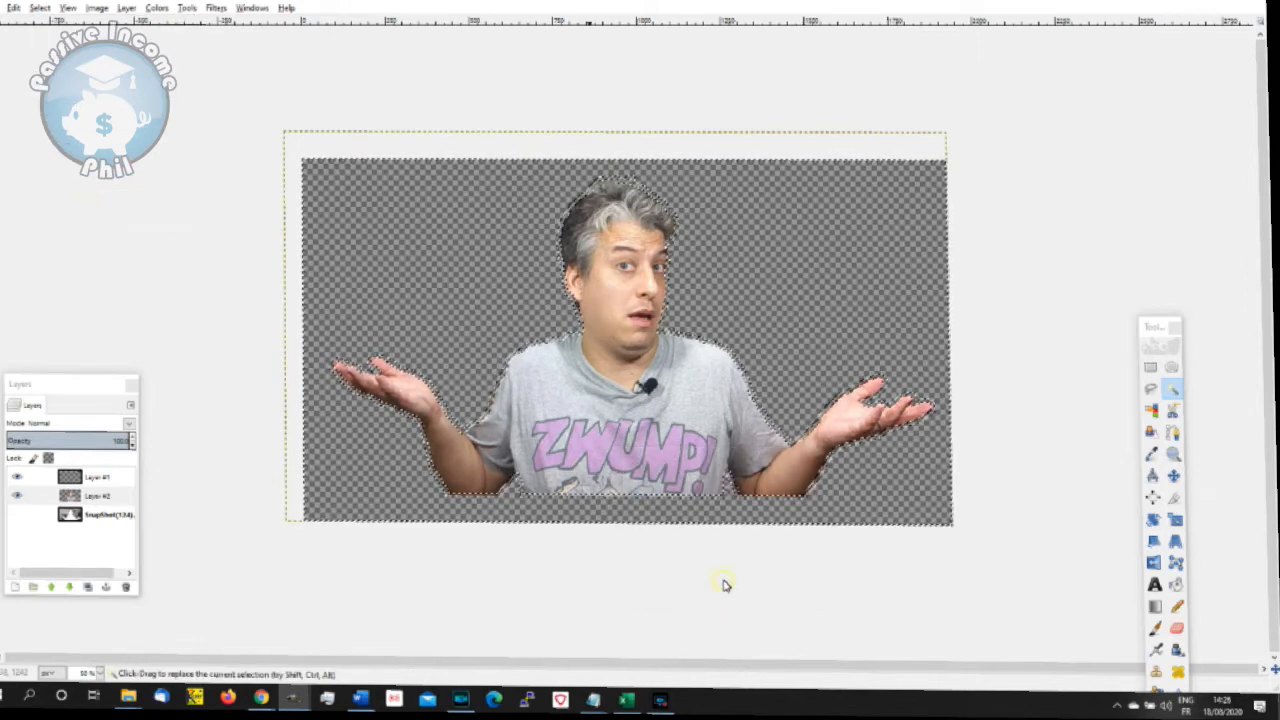
- Activate the Bucket Fill tool and set the foreground colour to white (ffffff)
{"action": "left_click", "coordinate": [1176, 586]}
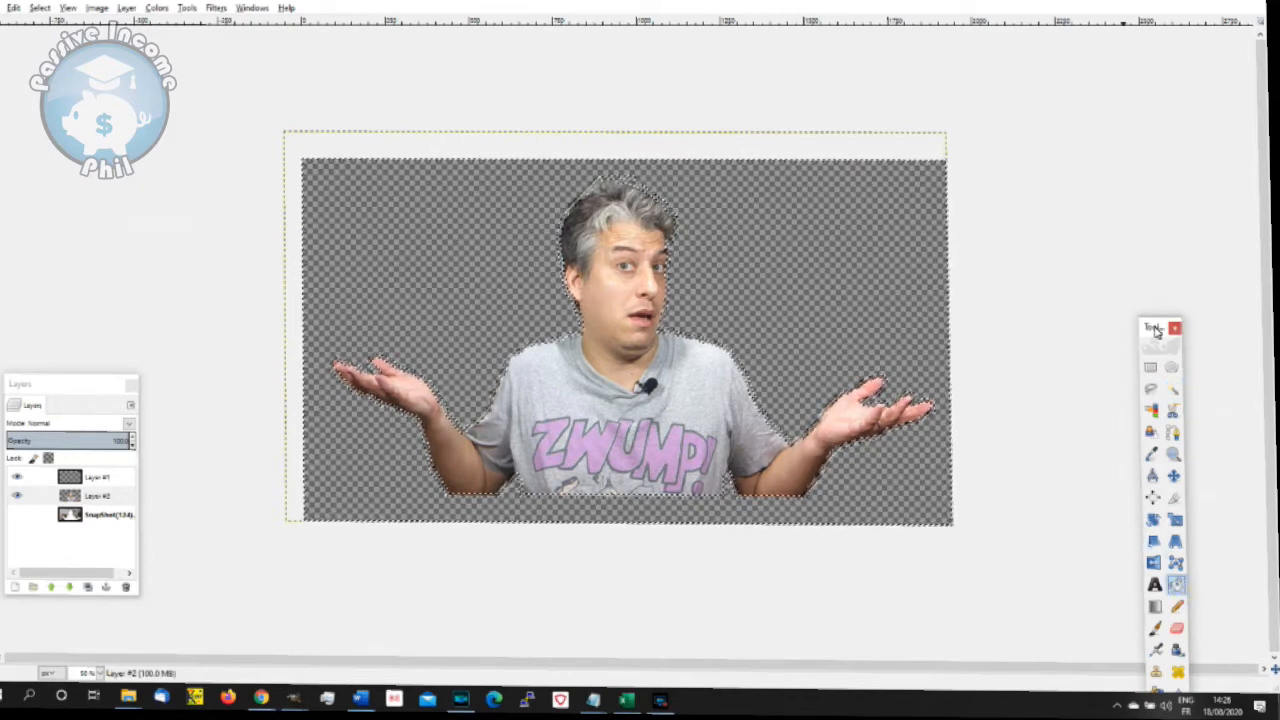
{"action": "left_click_drag", "start_coordinate": [1155, 331], "coordinate": [1127, 141]}
{"action": "left_click", "coordinate": [1131, 553]}
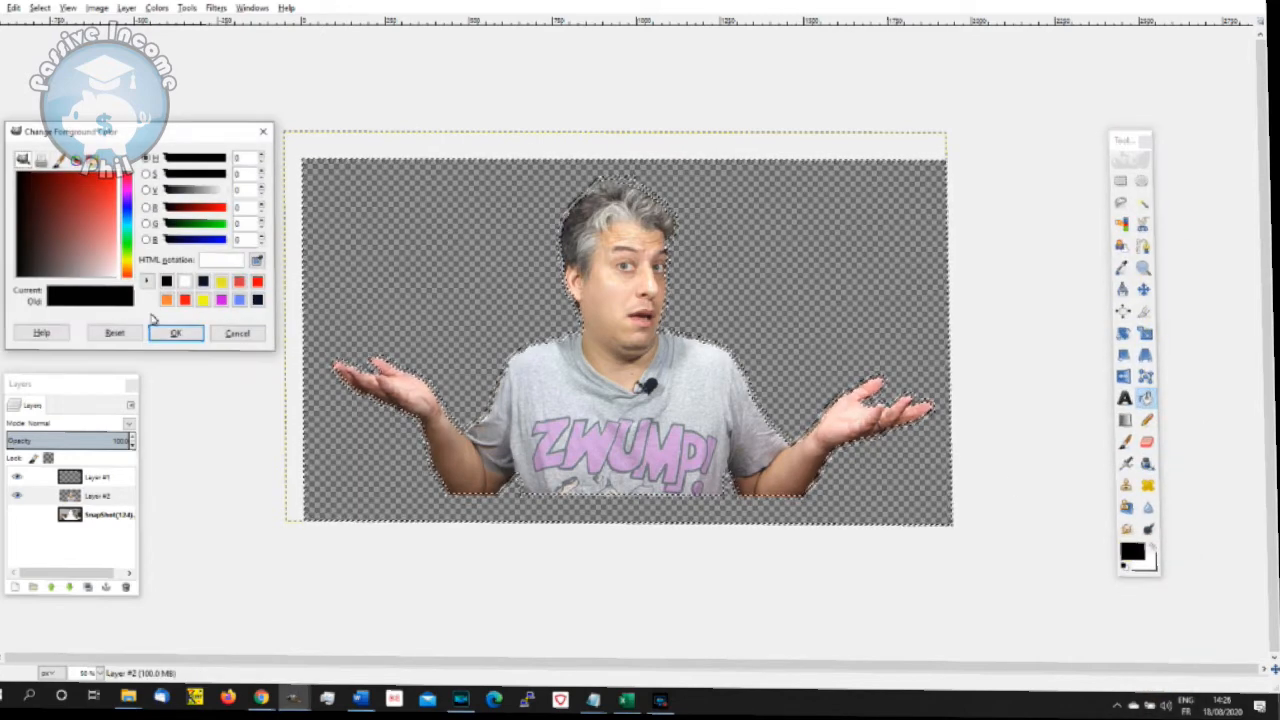
{"action": "left_click", "coordinate": [184, 281]}
{"action": "left_click", "coordinate": [178, 334]}
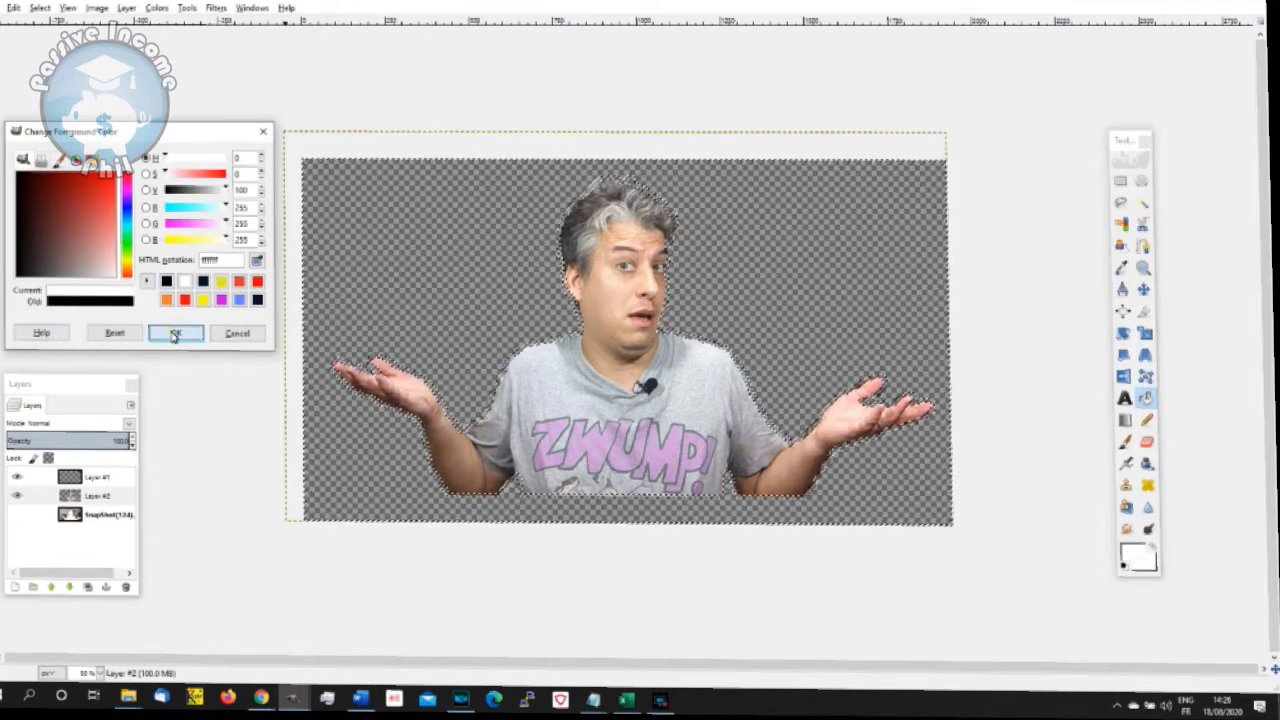
- Add a new transparent layer directly above the SnapShot(124) layer, beneath the presenter cut-out
{"action": "left_click", "coordinate": [95, 514]}
{"action": "right_click", "coordinate": [93, 514]}
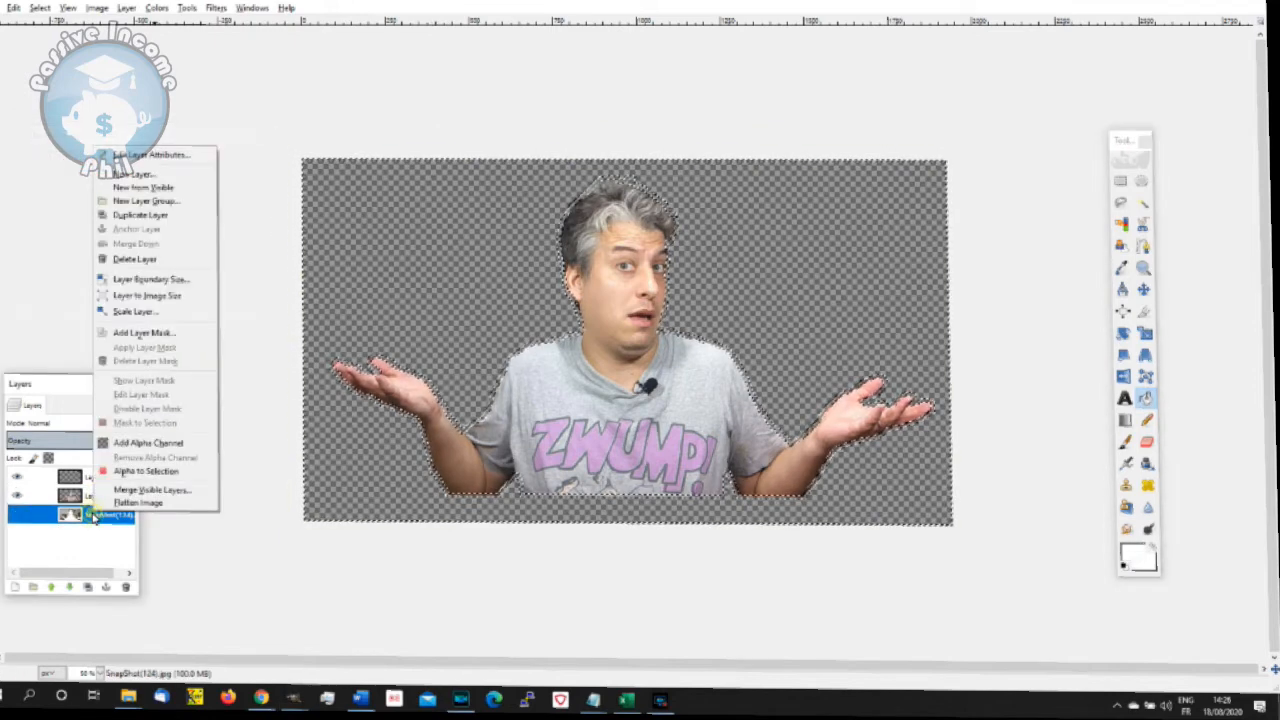
{"action": "left_click", "coordinate": [160, 177]}
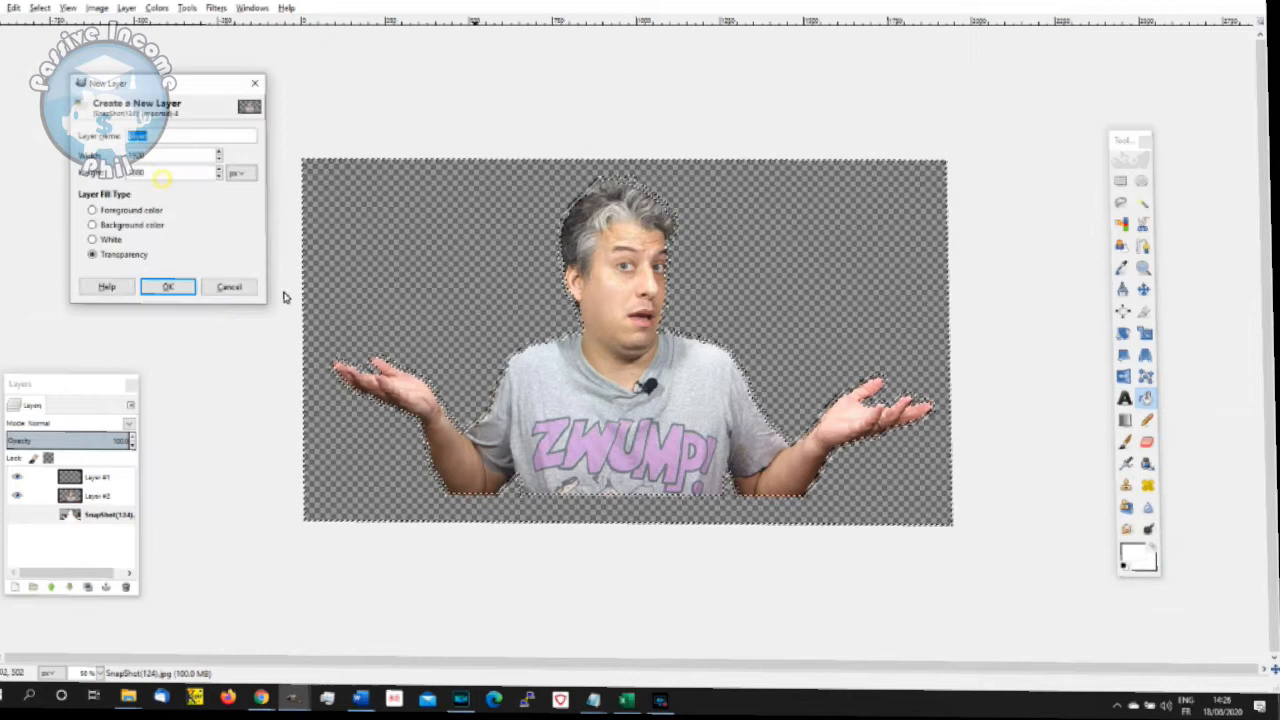
{"action": "left_click", "coordinate": [176, 287]}
{"action": "left_click", "coordinate": [455, 423]}
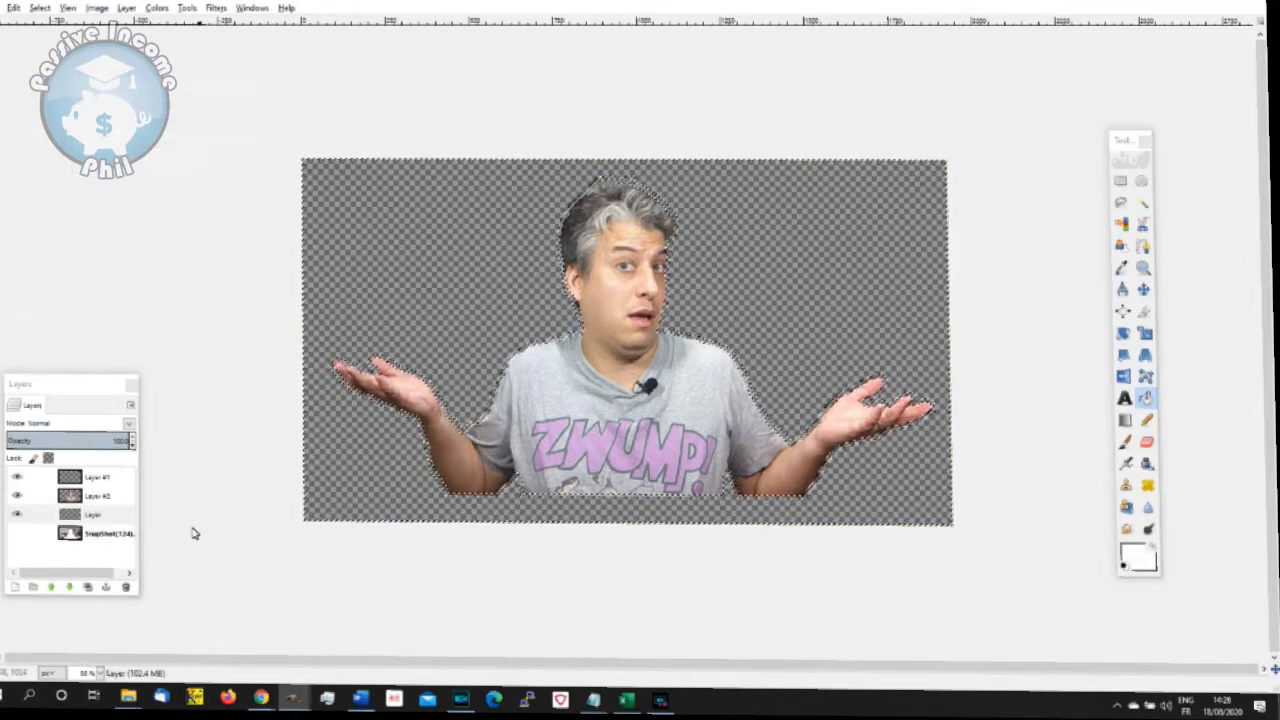
- Fill the border selection around the presenter with white on the new layer, and clear the selection
{"action": "left_click", "coordinate": [95, 514]}
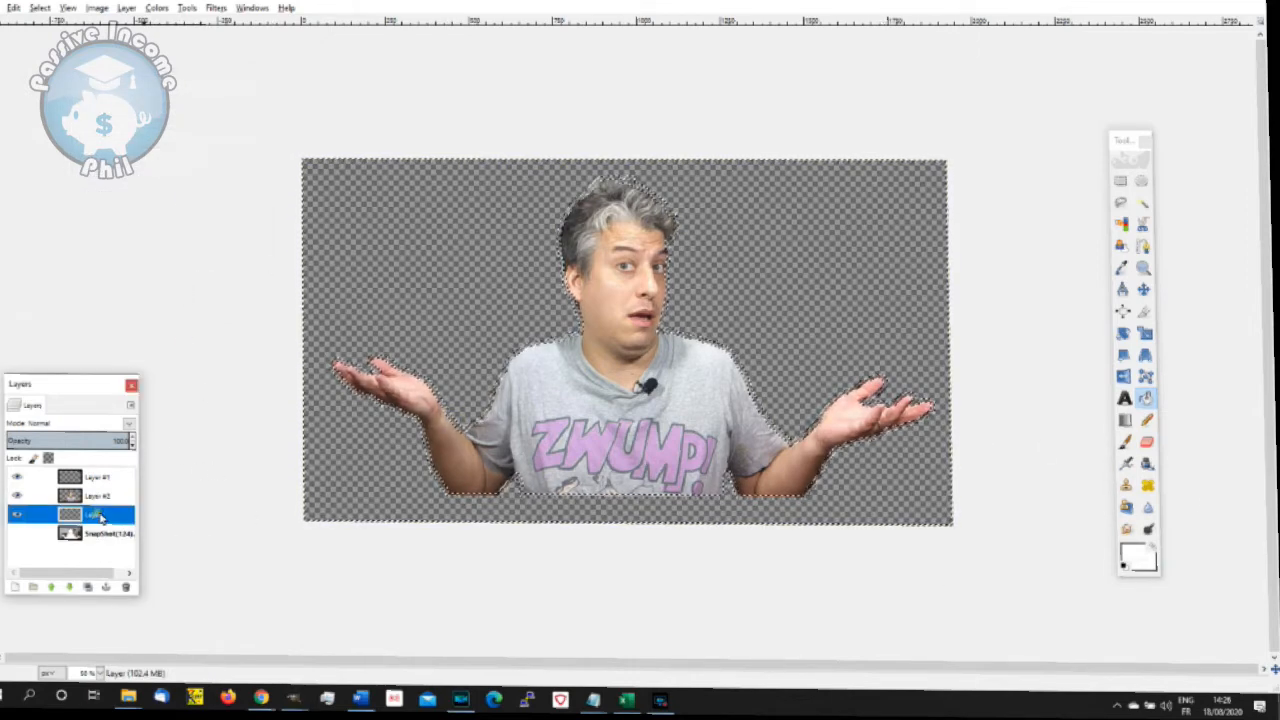
{"action": "double_click", "coordinate": [1145, 397]}
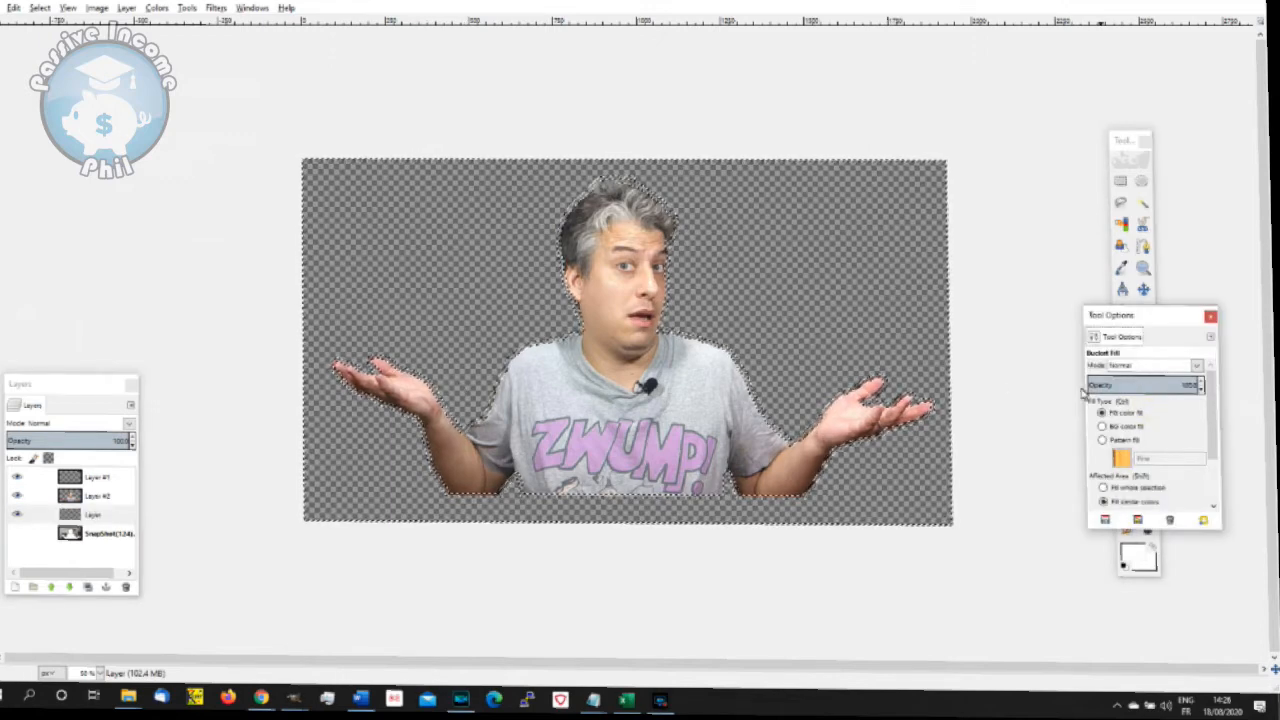
{"action": "left_click", "coordinate": [788, 443]}
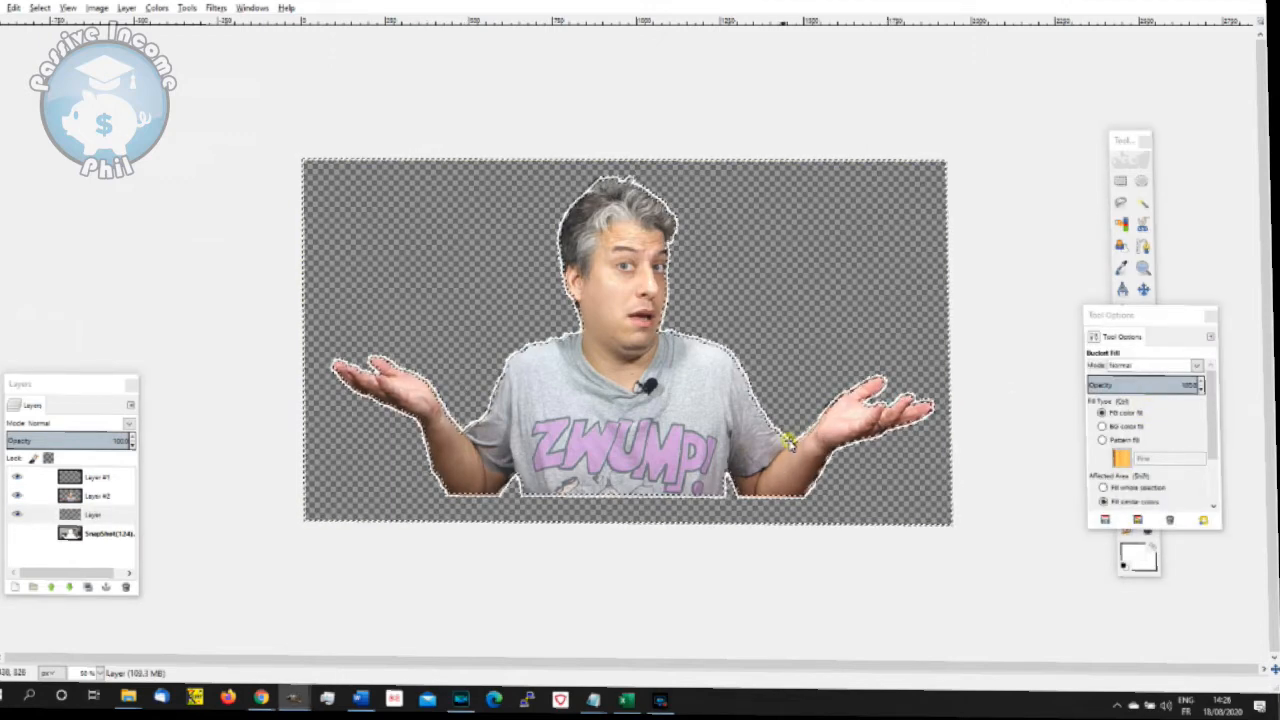
{"action": "left_click", "coordinate": [38, 8]}
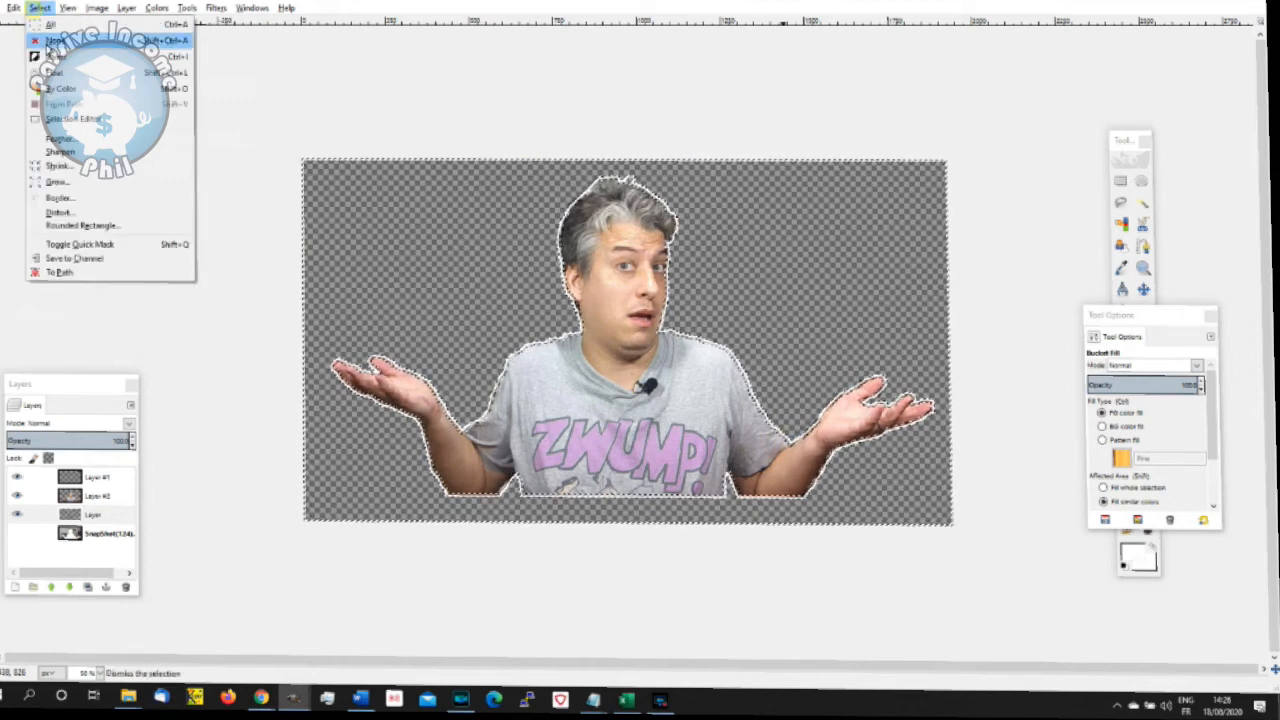
{"action": "left_click", "coordinate": [50, 48]}
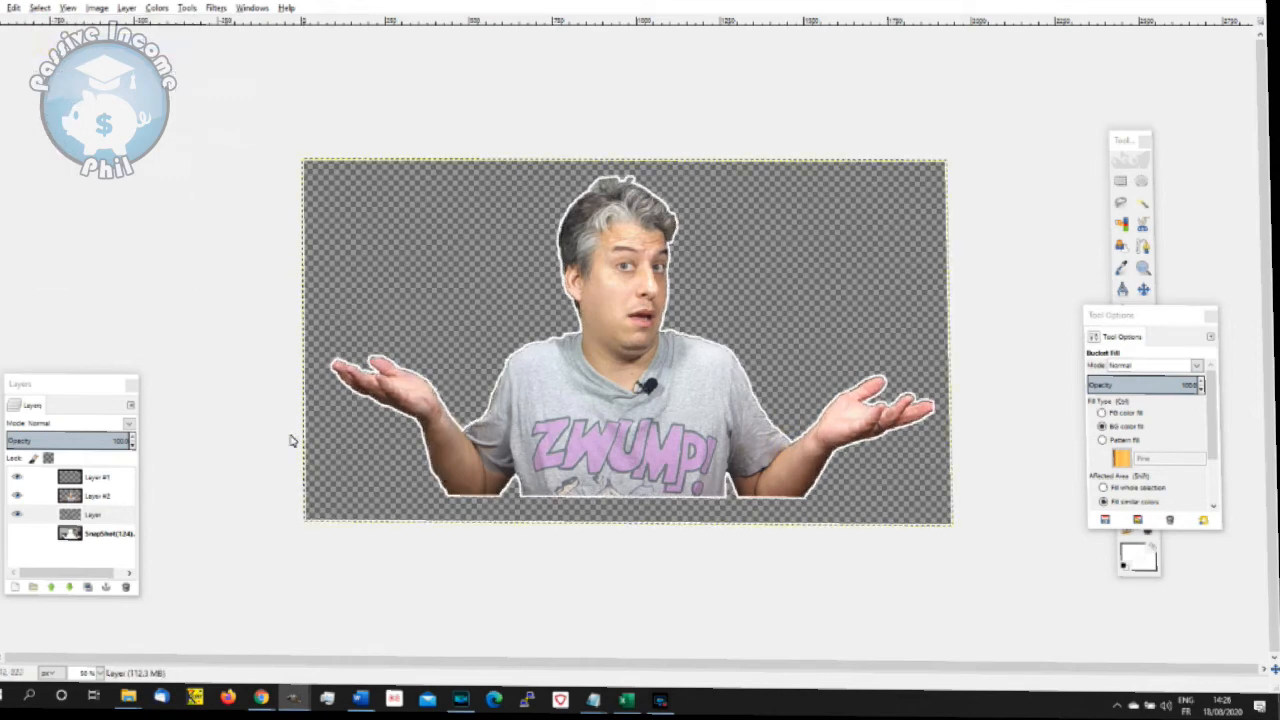
- Fill the area inside the presenter's outline with the foreground colour on the new layer
{"action": "key", "text": "1"}
{"action": "left_click", "coordinate": [1118, 413]}
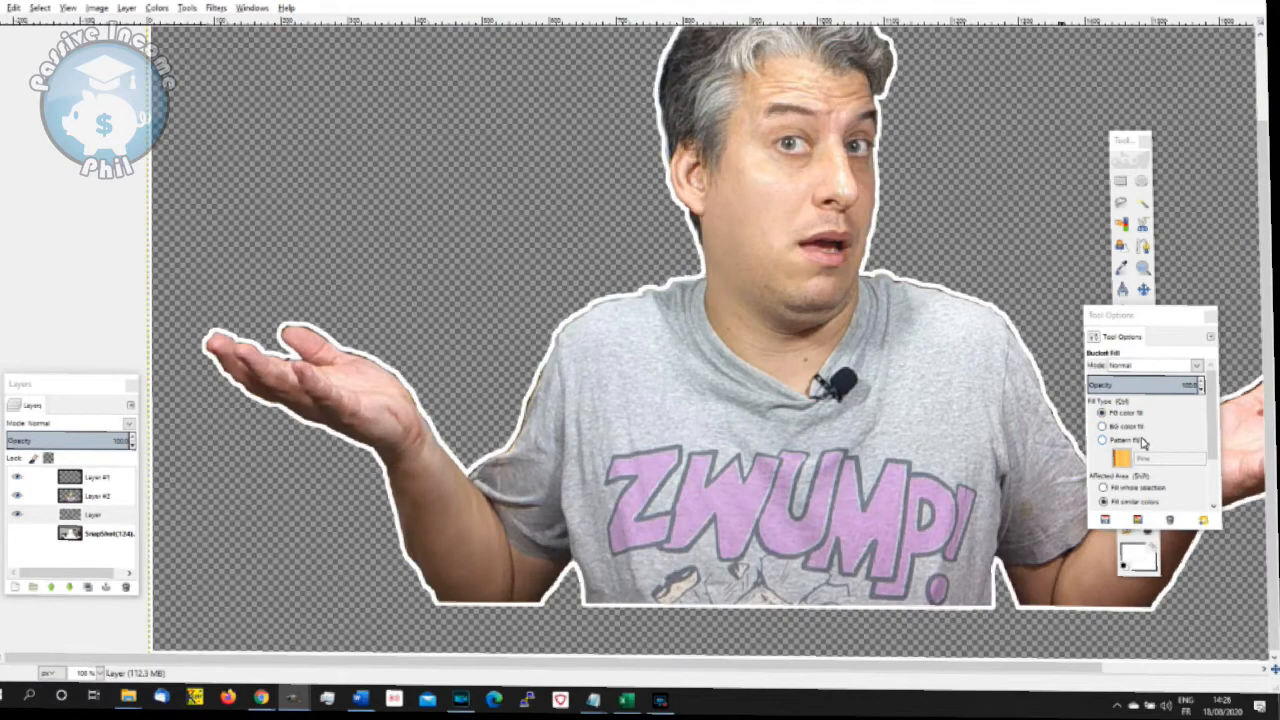
{"action": "left_click_drag", "start_coordinate": [1125, 318], "coordinate": [962, 240]}
{"action": "left_click", "coordinate": [107, 515]}
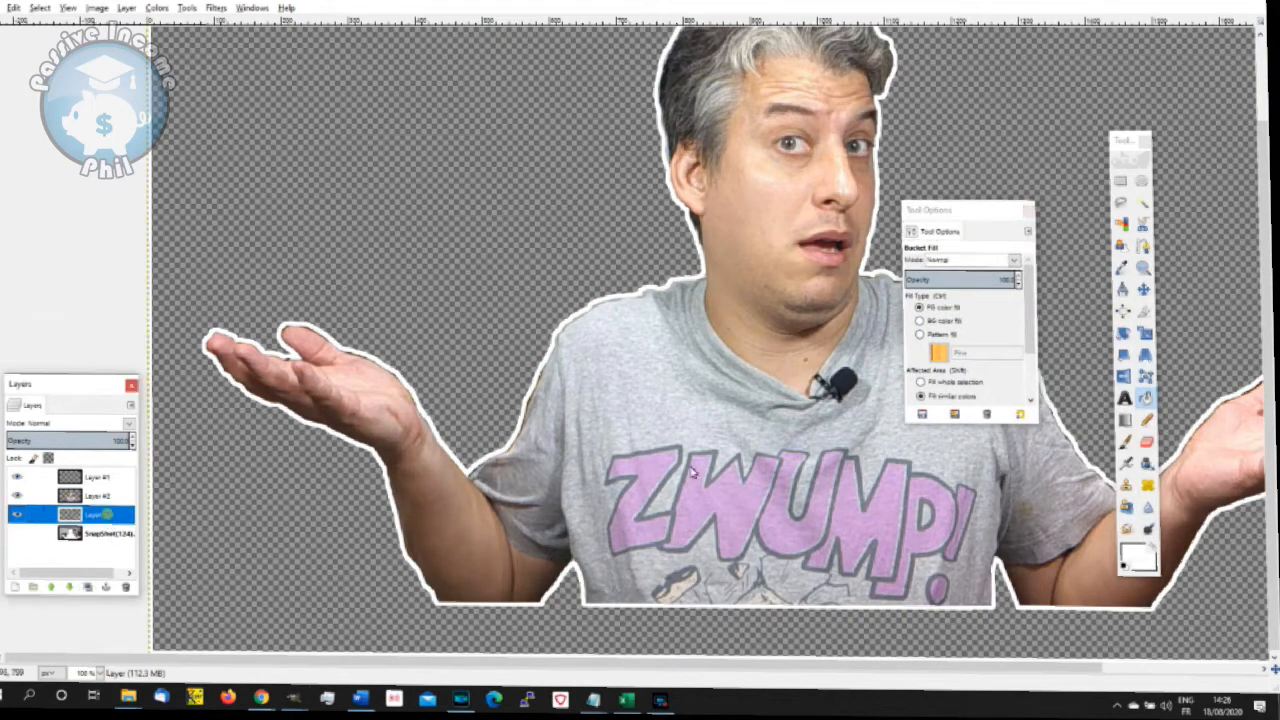
{"action": "left_click", "coordinate": [727, 466]}
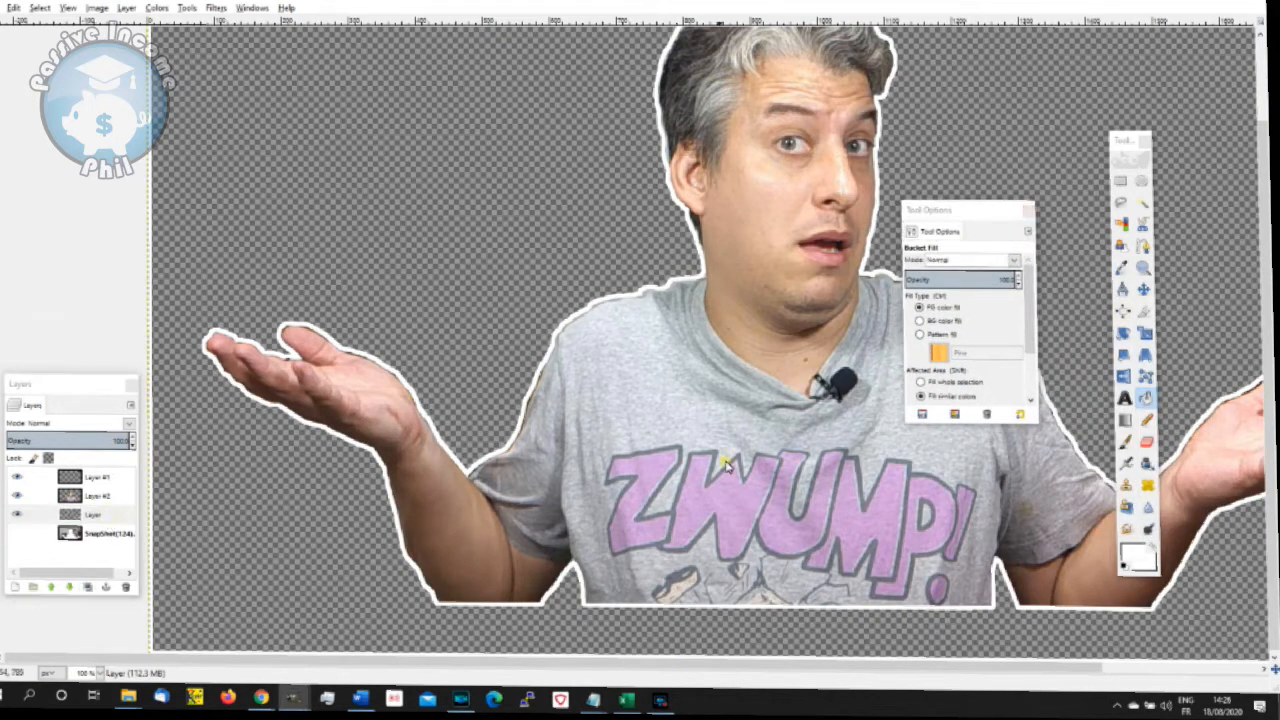
- Set the Bucket Fill mode to Color erase and apply it to the white strip along the canvas's left edge
{"action": "left_click", "coordinate": [1147, 399]}
{"action": "left_click", "coordinate": [966, 262]}
{"action": "left_click", "coordinate": [960, 262]}
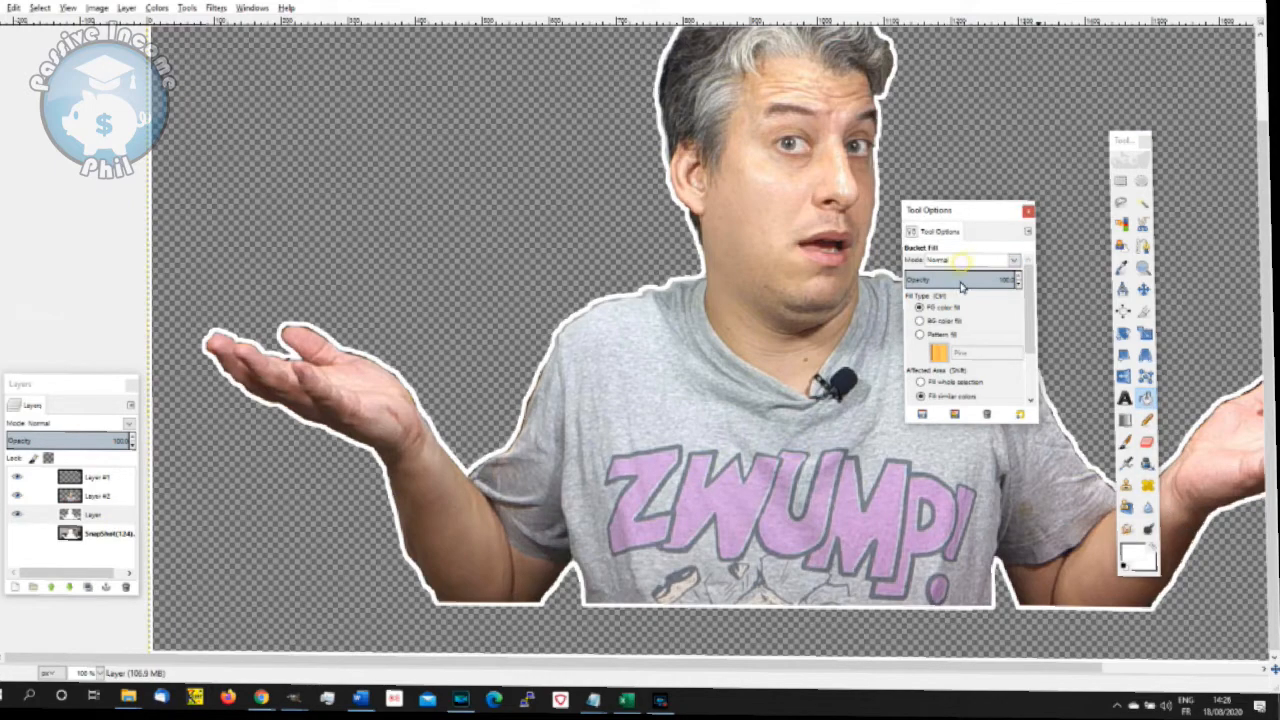
{"action": "left_click", "coordinate": [941, 266]}
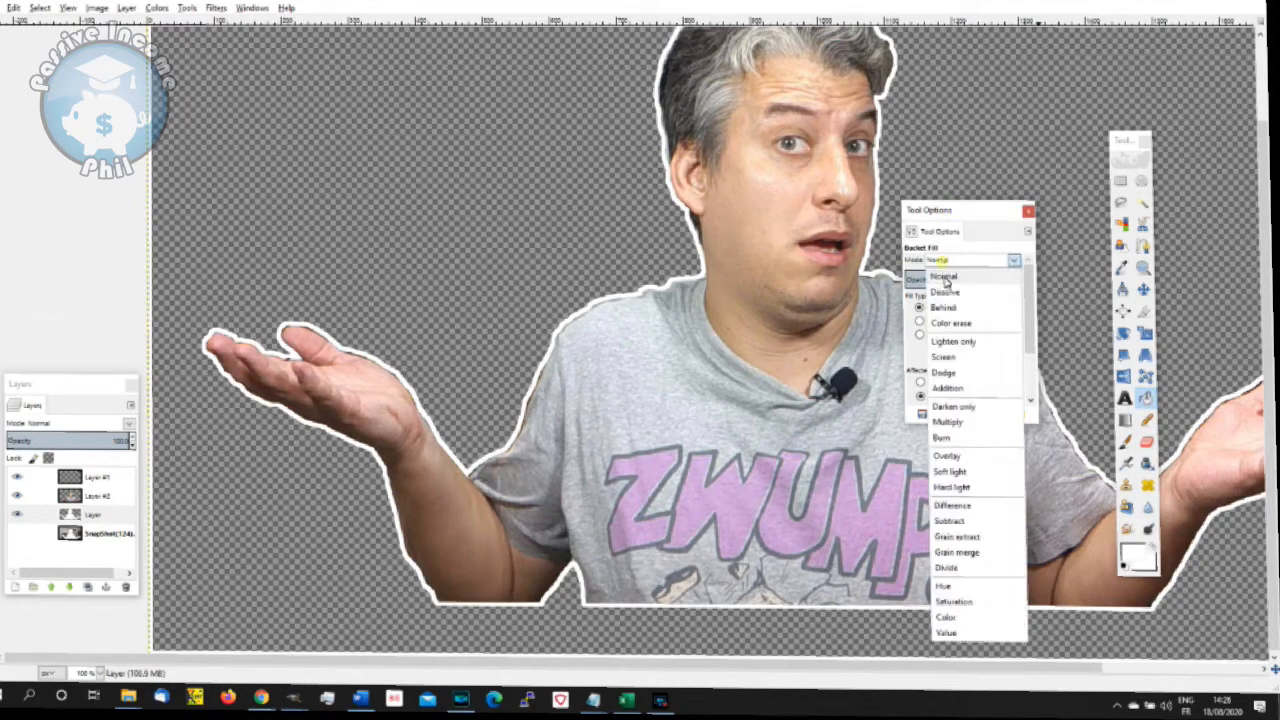
{"action": "left_click", "coordinate": [950, 324]}
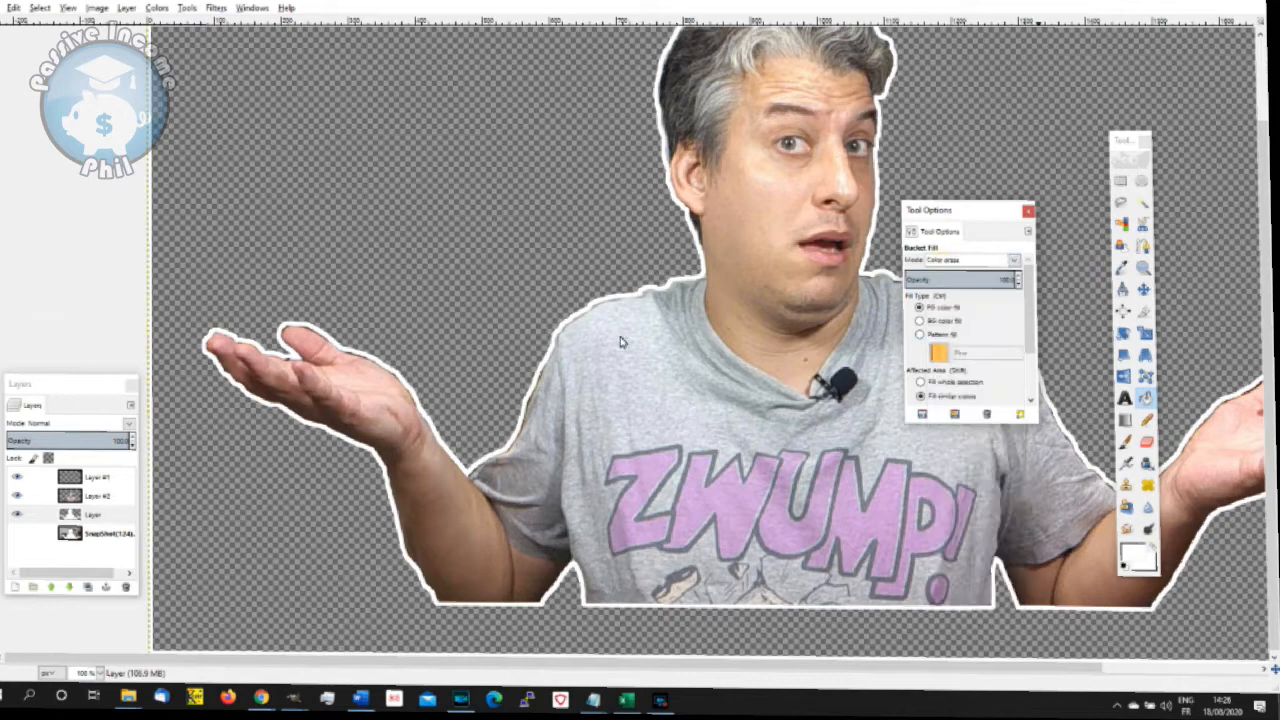
{"action": "left_click", "coordinate": [151, 270]}
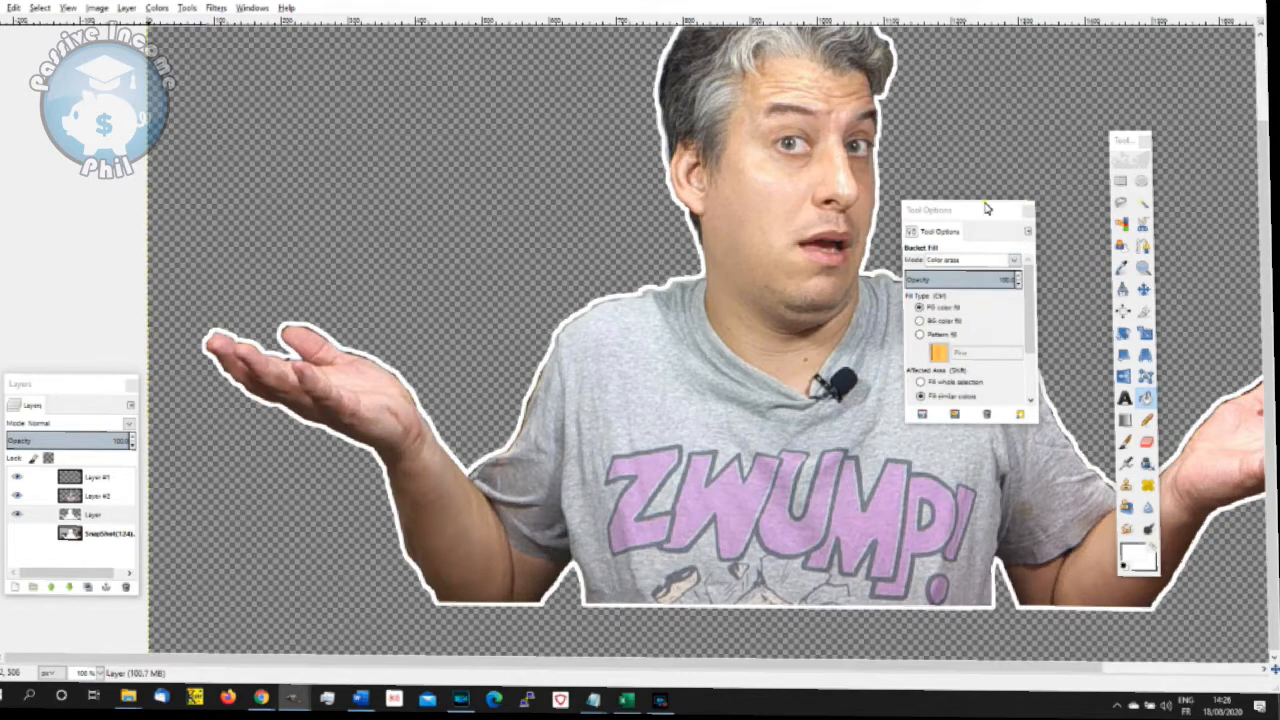
{"action": "left_click_drag", "start_coordinate": [986, 207], "coordinate": [1235, 368]}
{"action": "scroll", "coordinate": [1172, 359], "scroll_direction": "down", "scroll_amount": 2}
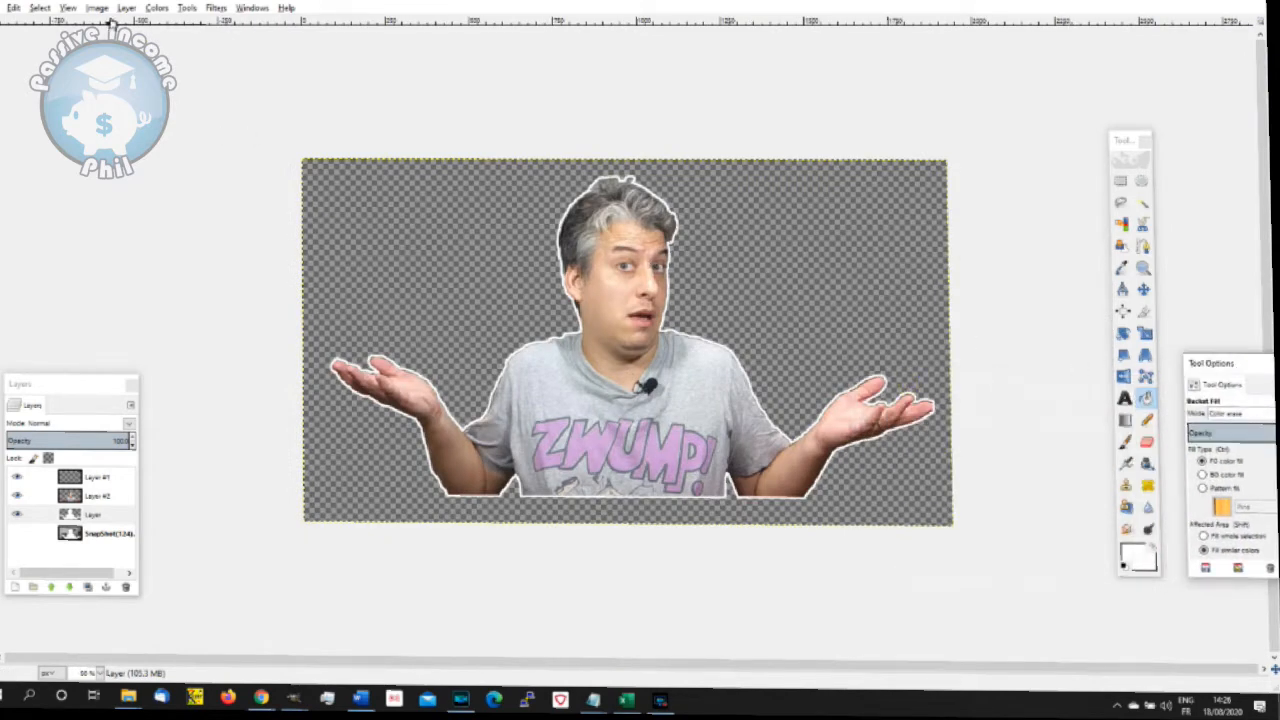
- Apply a Drop Shadow filter with its default settings to the white outline layer
{"action": "left_click", "coordinate": [217, 8]}
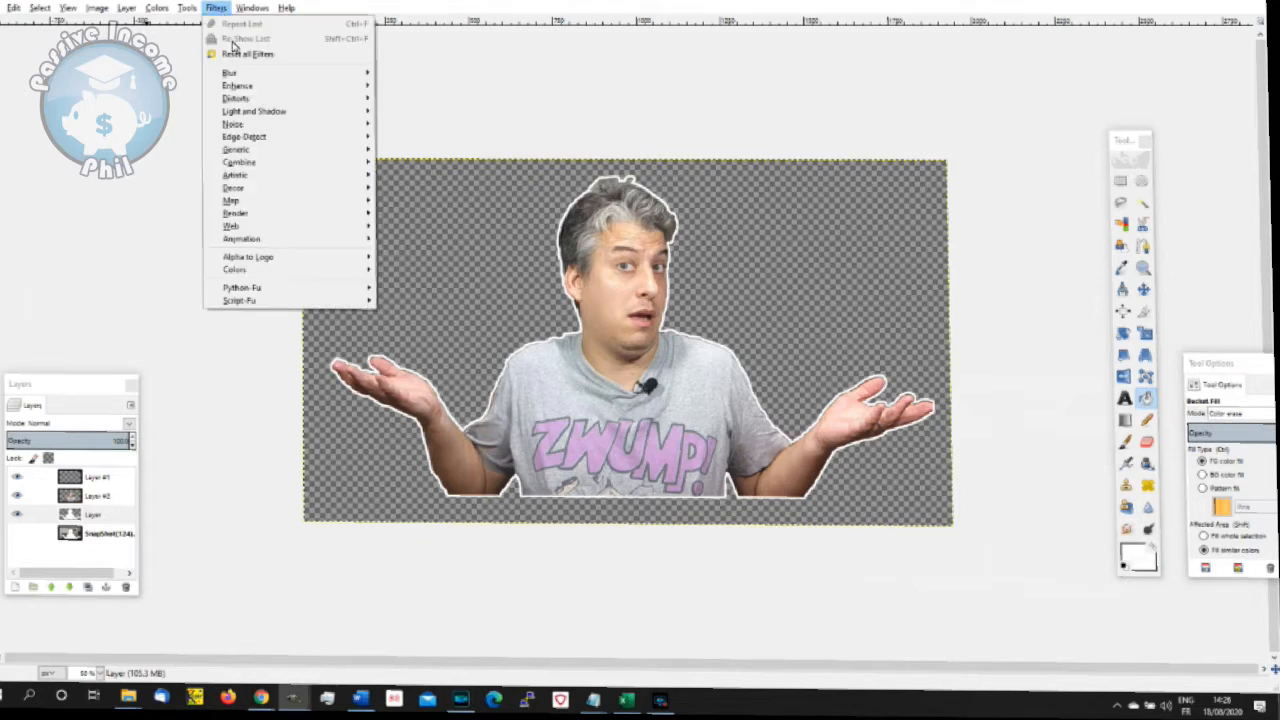
{"action": "mouse_move", "coordinate": [316, 116]}
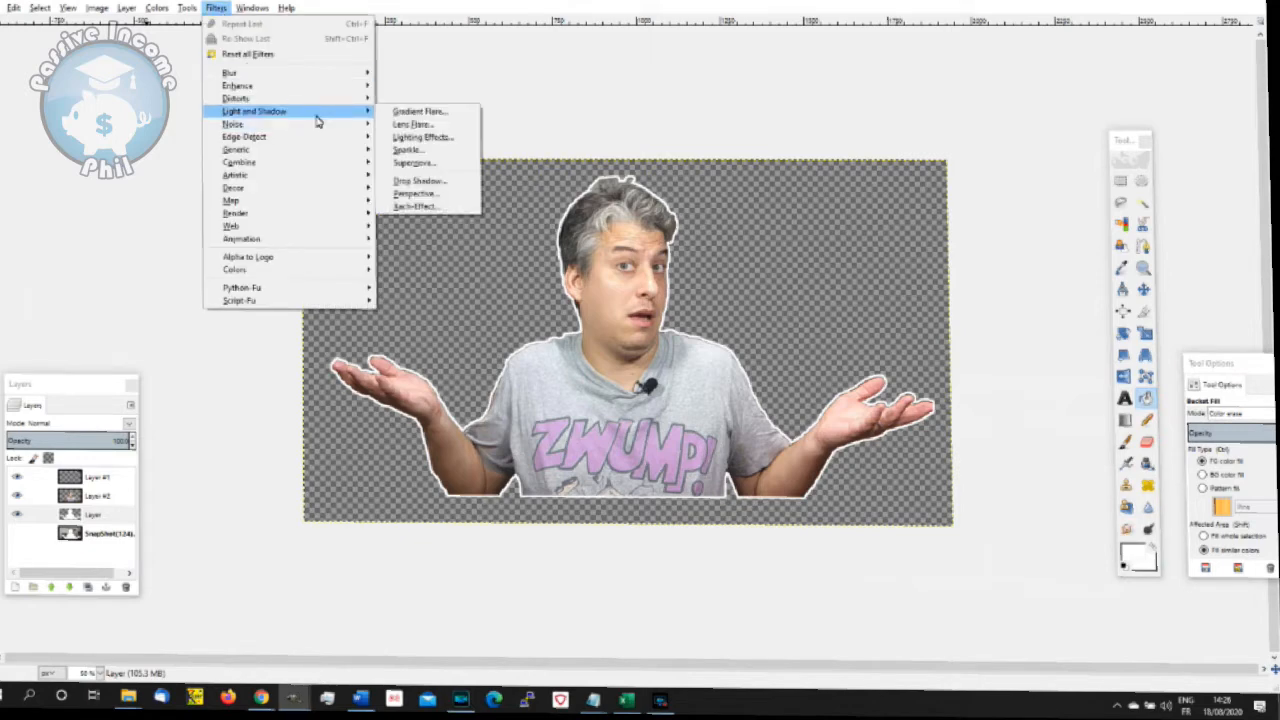
{"action": "left_click", "coordinate": [440, 182]}
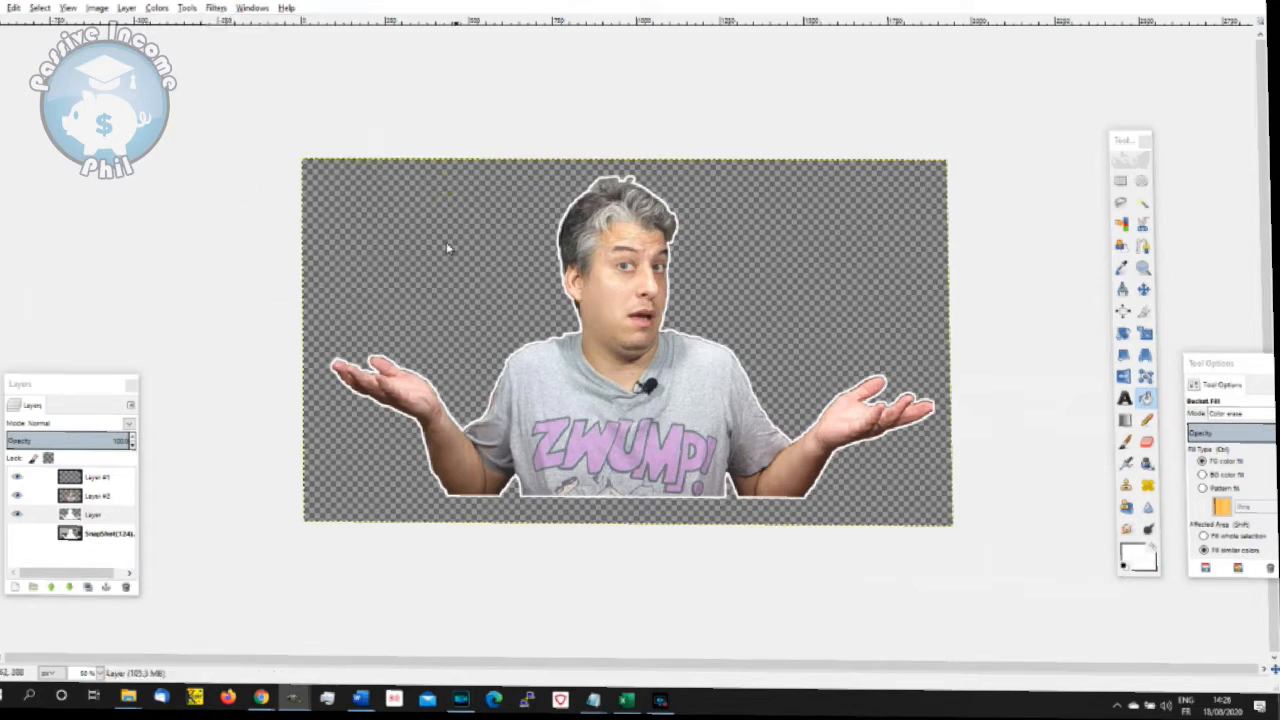
{"action": "left_click", "coordinate": [660, 455]}
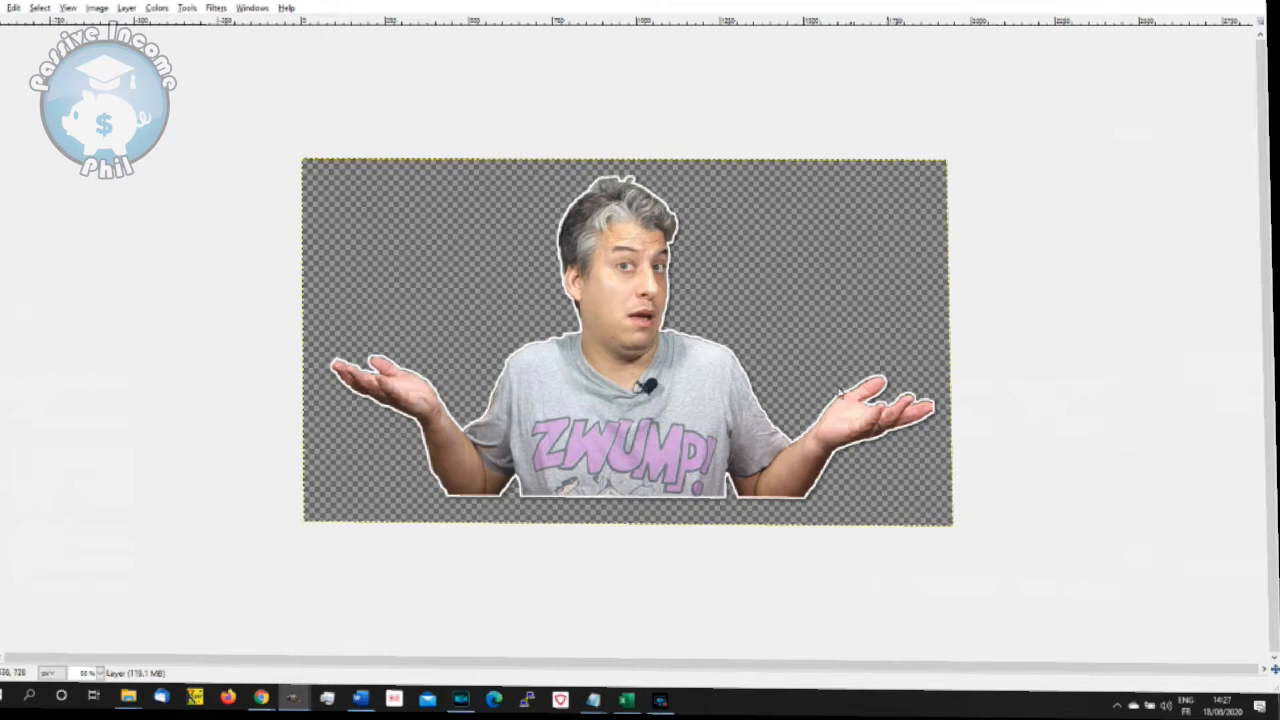
- Switch to Chrome, load remove.bg/upload in a new tab, and upload a presenter photo for background removal
{"action": "left_click", "coordinate": [266, 709]}
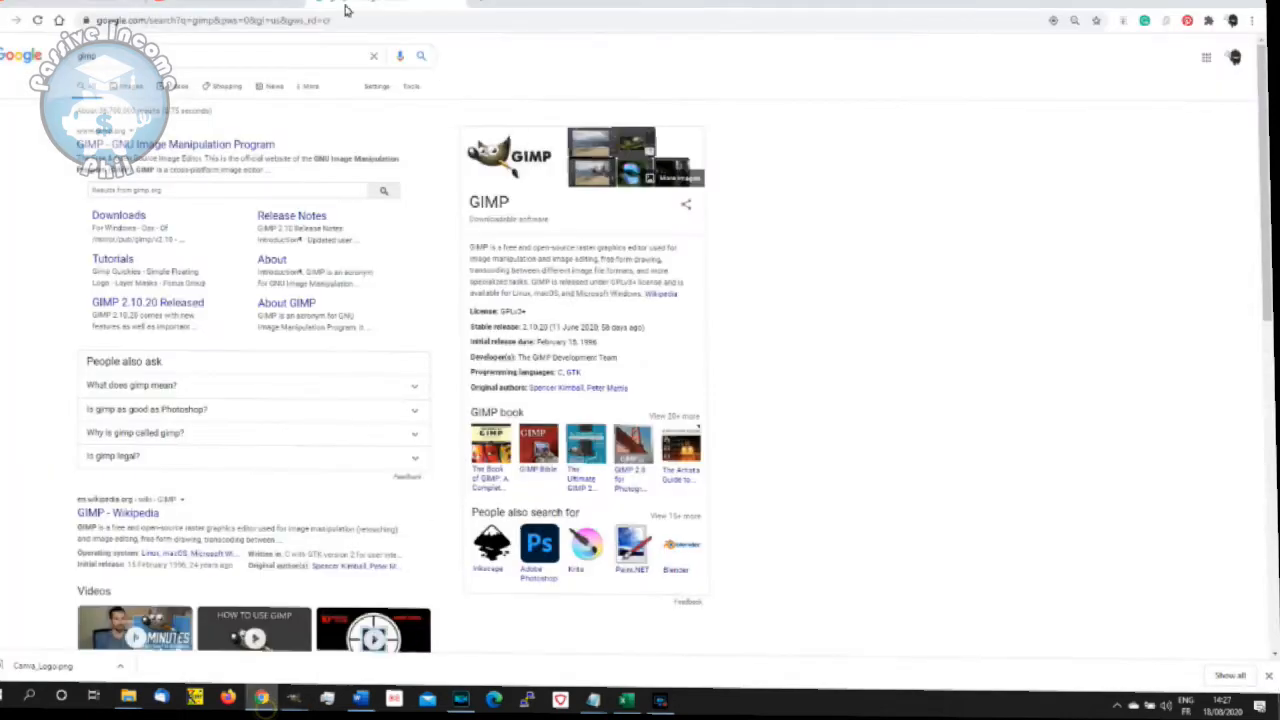
{"action": "left_click", "coordinate": [484, 3]}
{"action": "type", "text": "remove"}
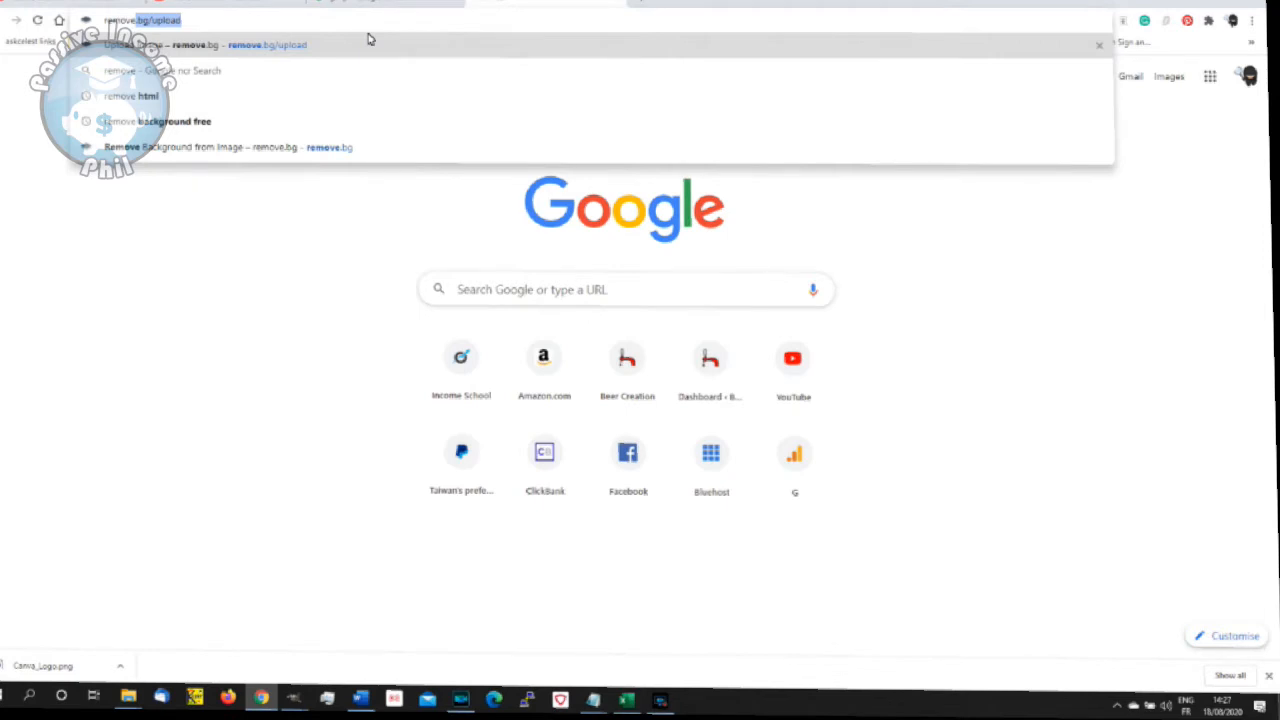
{"action": "key", "text": "Return"}
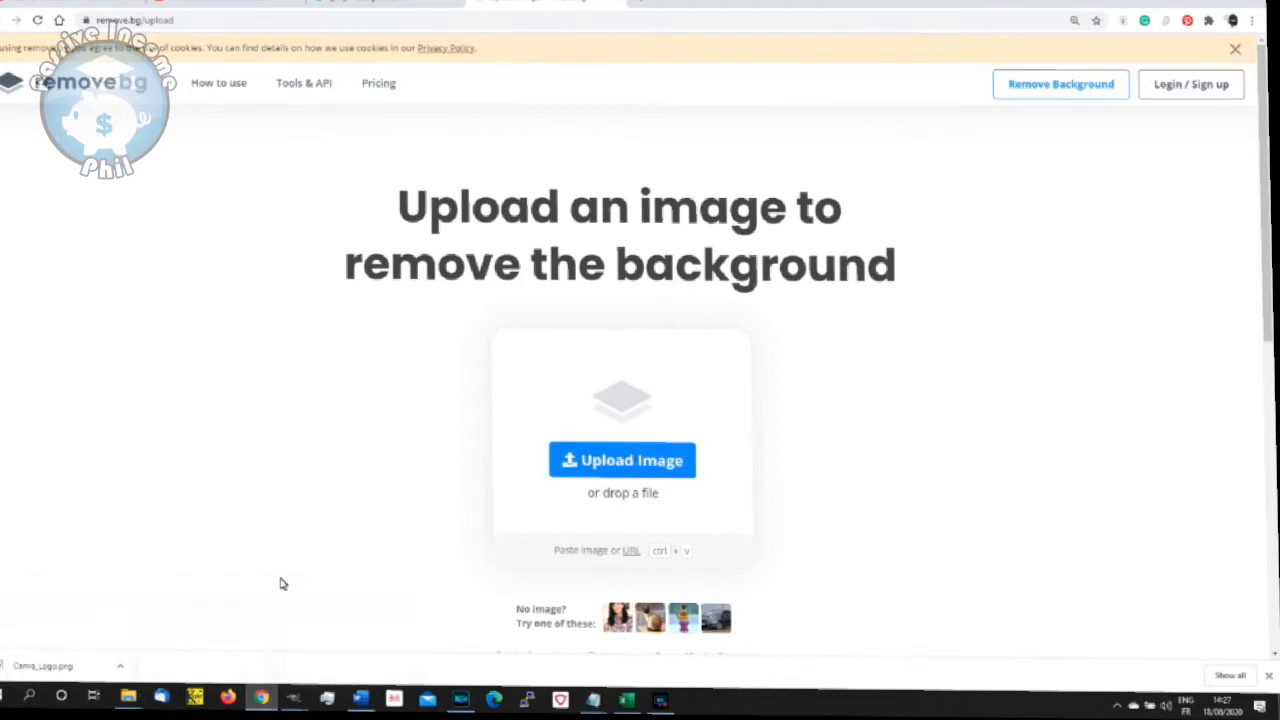
{"action": "left_click", "coordinate": [652, 470]}
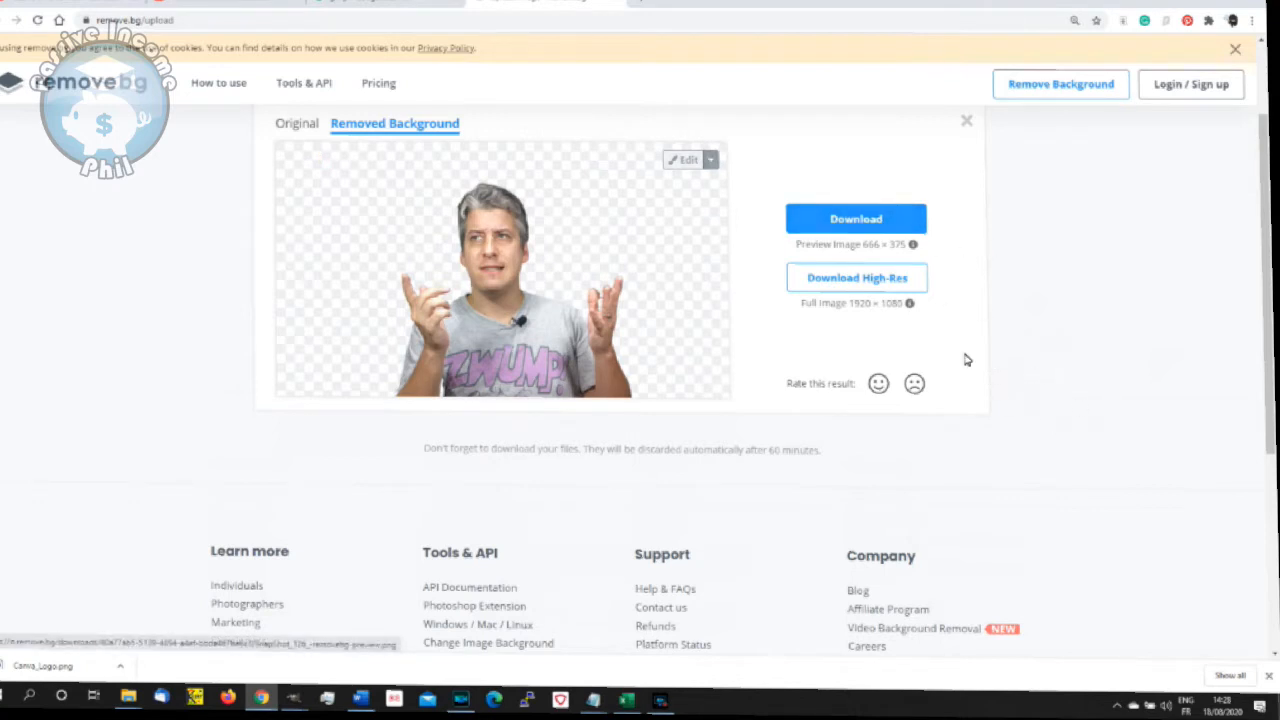
- Examine the high-res download conditions and the explanation of credits, and close the full-image download dialog
{"action": "right_click", "coordinate": [903, 288]}
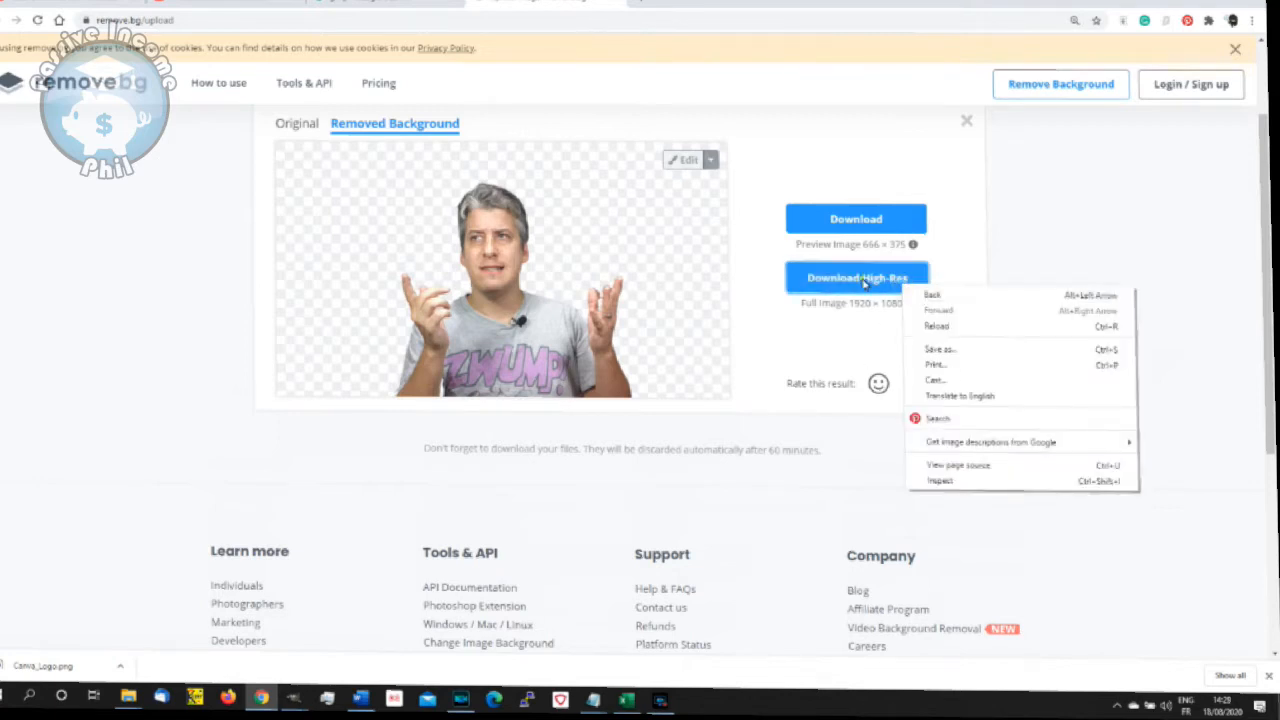
{"action": "left_click", "coordinate": [860, 278]}
{"action": "mouse_move", "coordinate": [768, 336]}
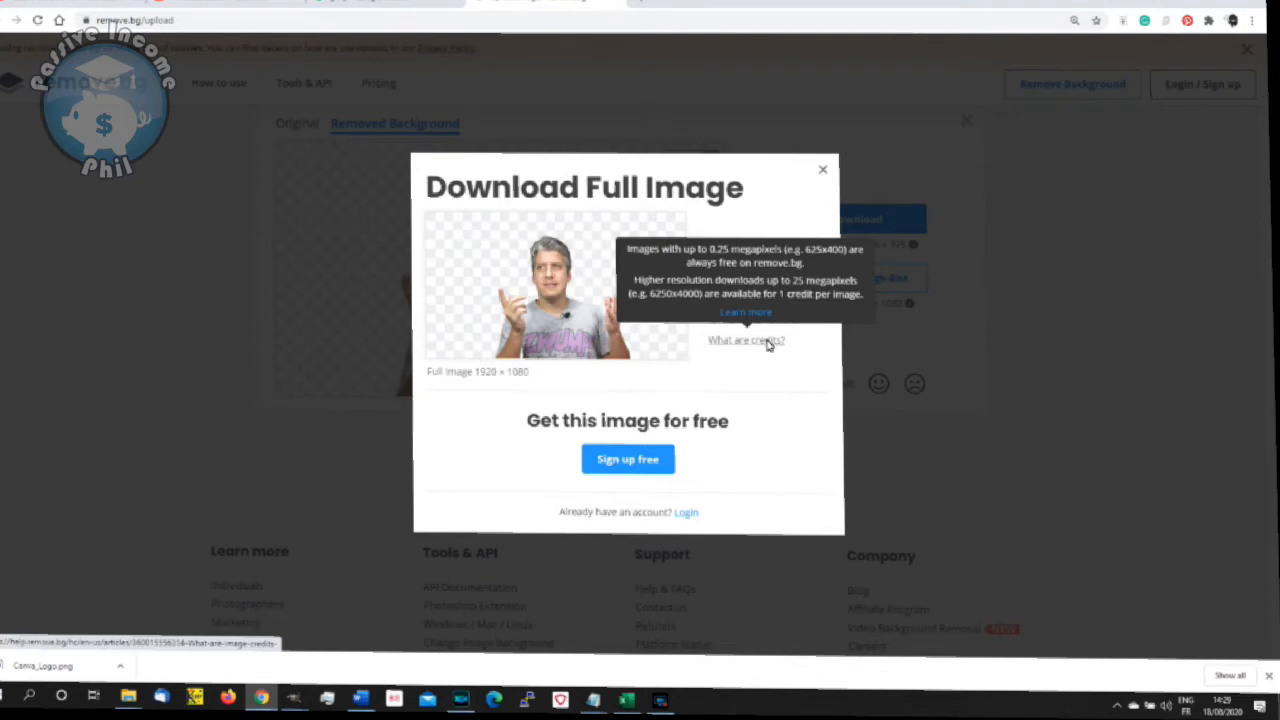
{"action": "left_click", "coordinate": [822, 169]}
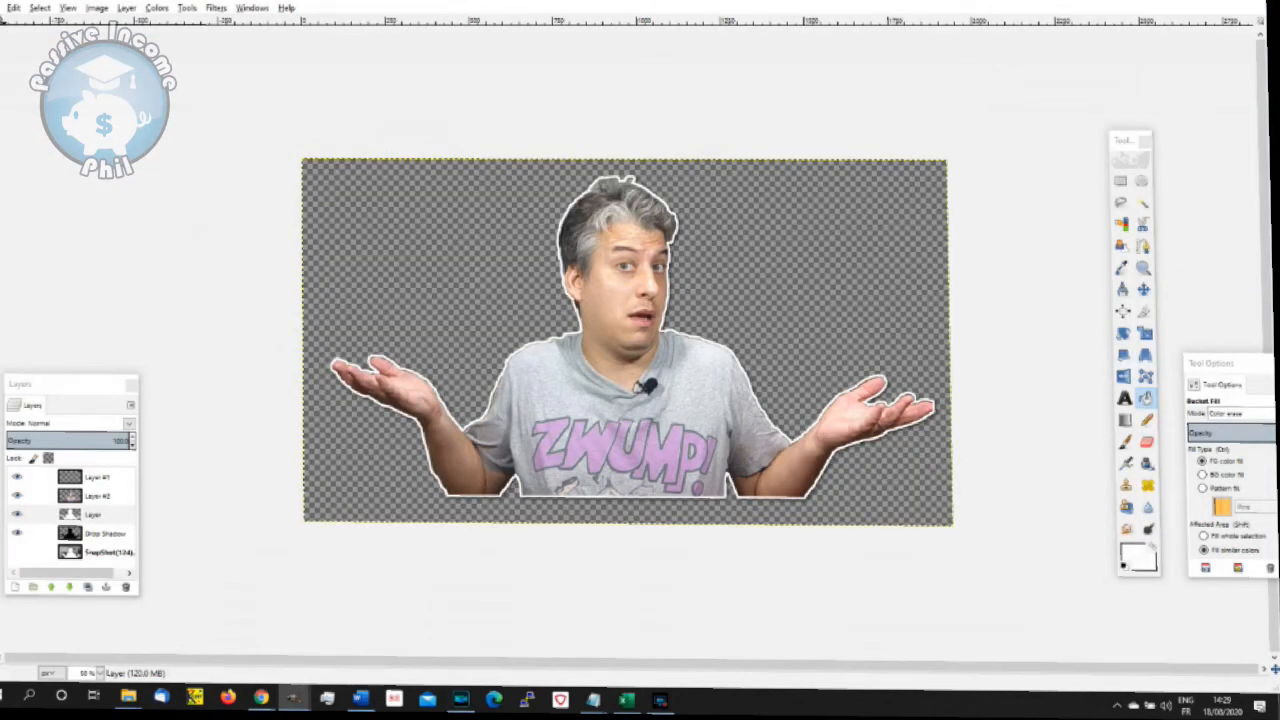
- Open SnapShot_126_-removebg-preview.png, scale the image to 1500 × 845 px, and maximize its window
{"action": "left_click", "coordinate": [2, 8]}
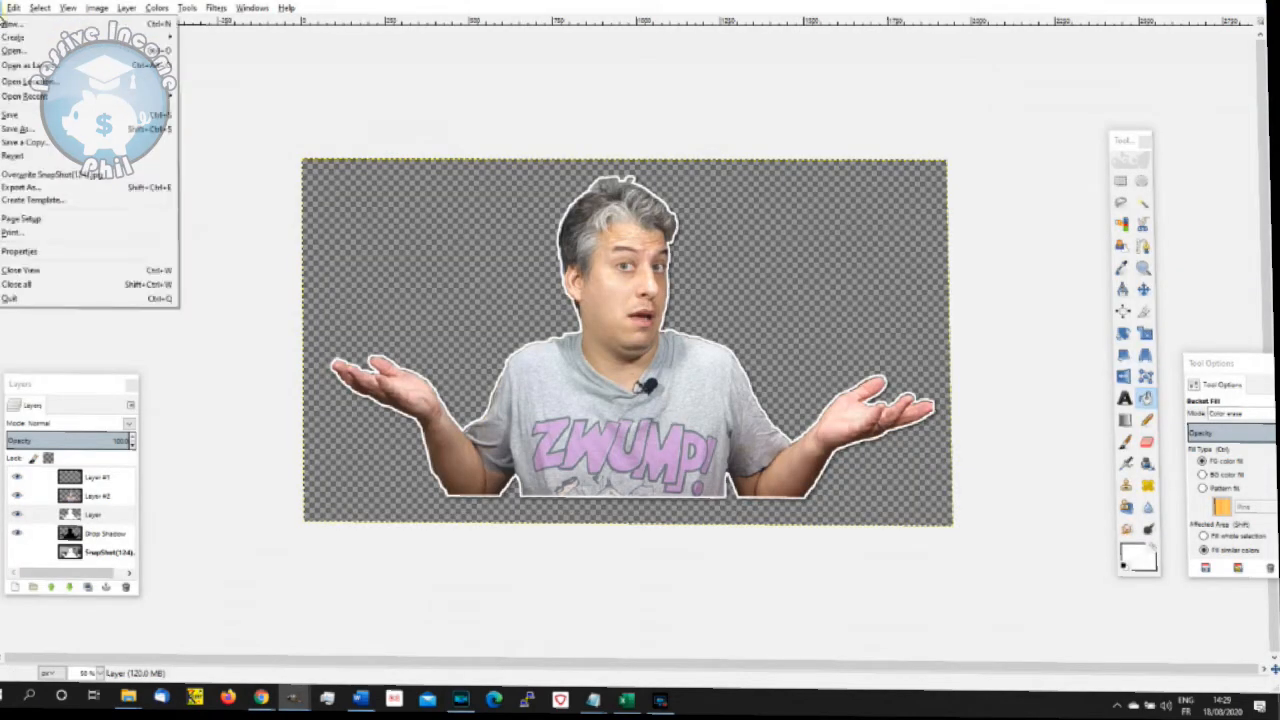
{"action": "left_click", "coordinate": [60, 51]}
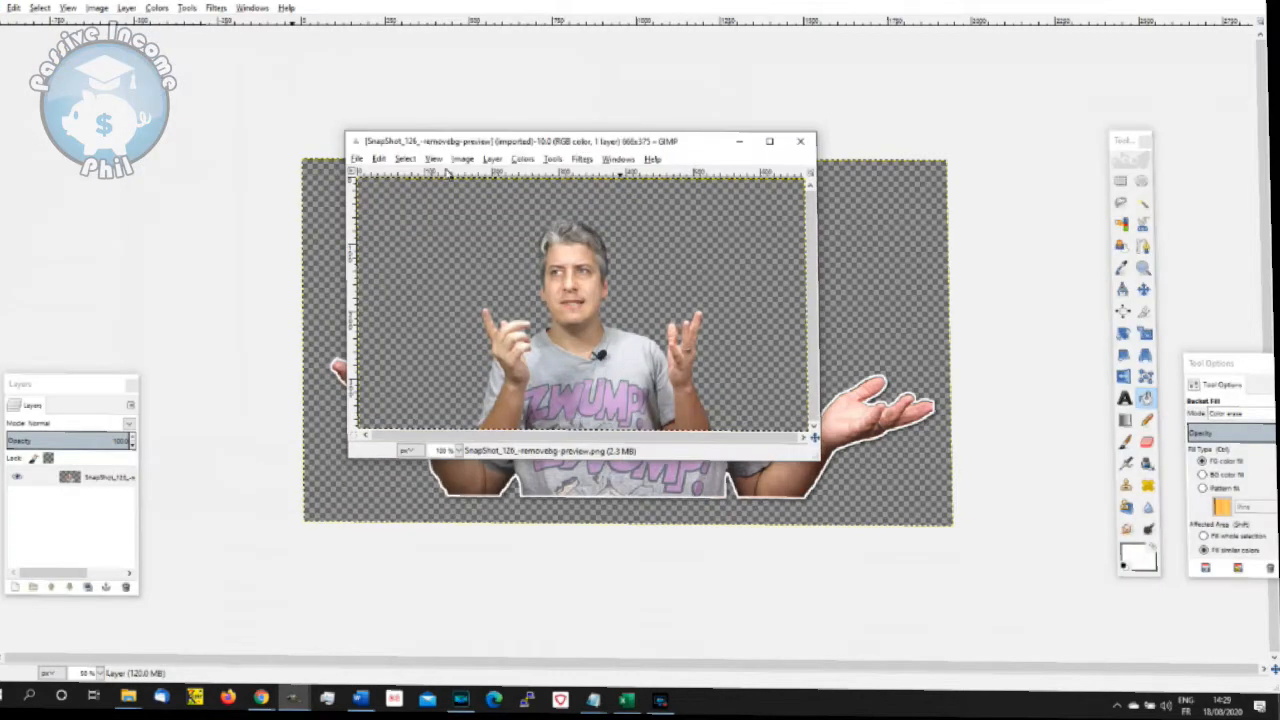
{"action": "left_click", "coordinate": [462, 159]}
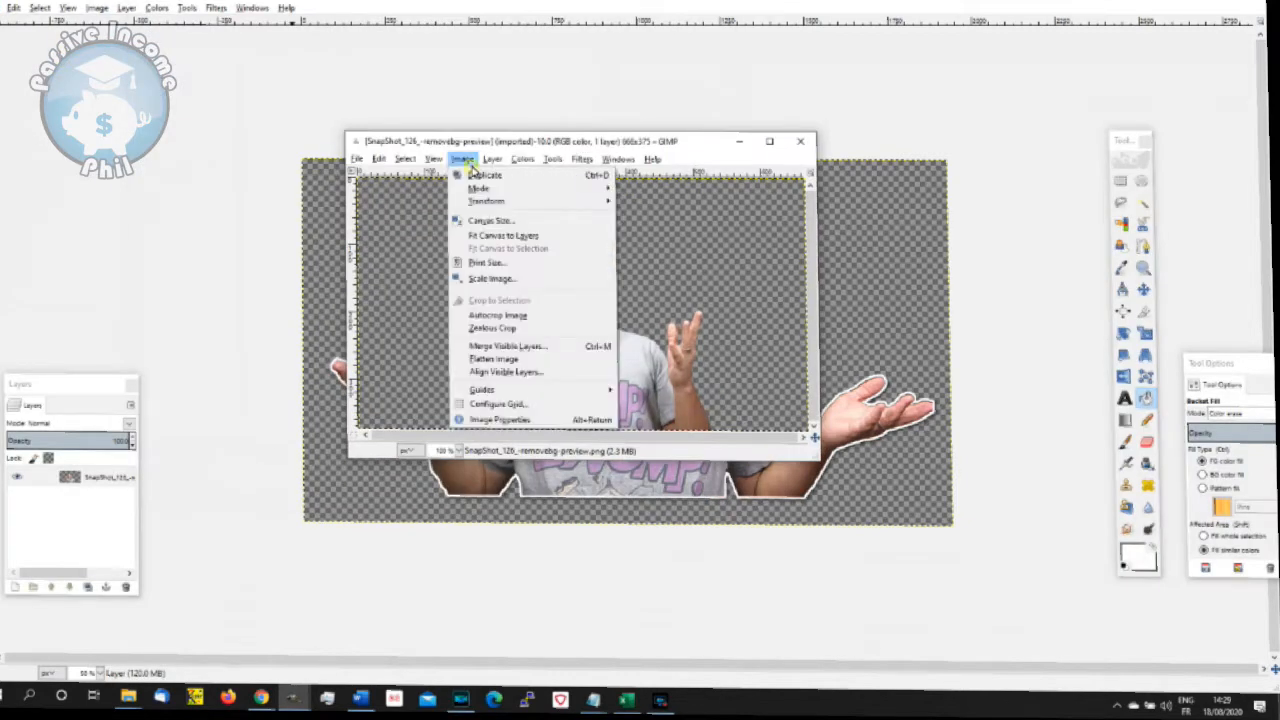
{"action": "left_click", "coordinate": [523, 279]}
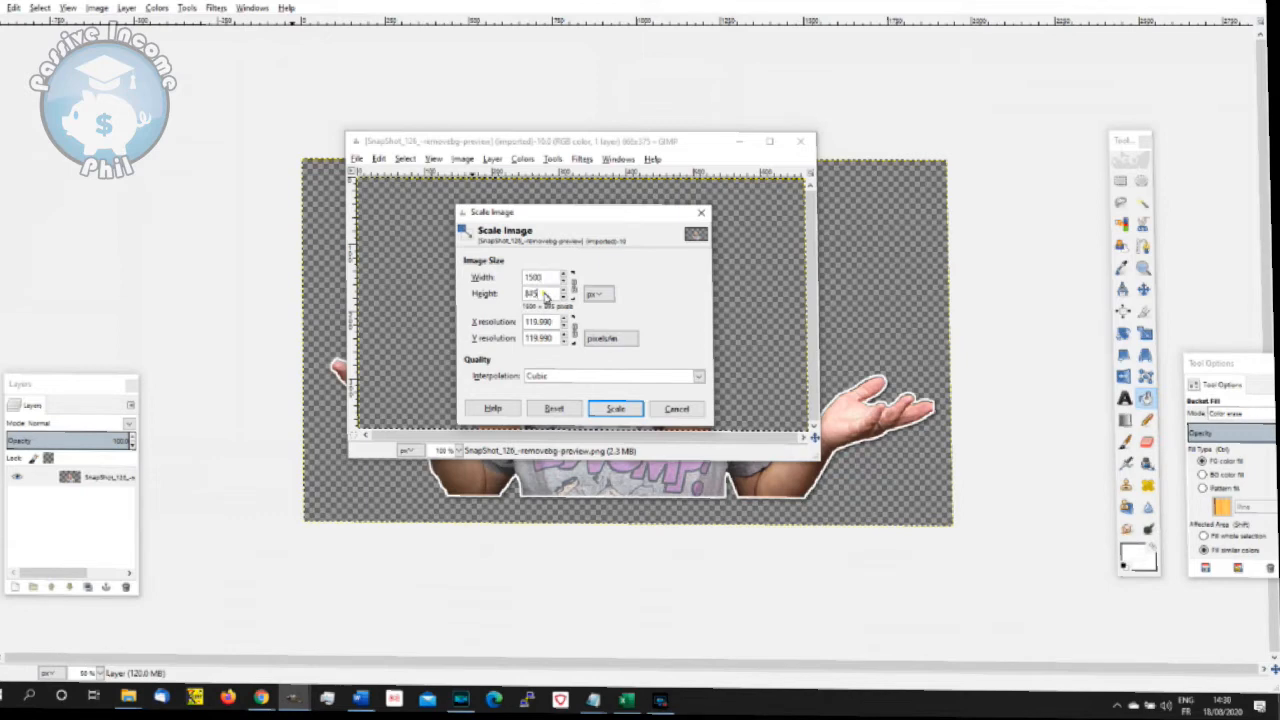
{"action": "left_click", "coordinate": [630, 412]}
{"action": "left_click", "coordinate": [625, 411]}
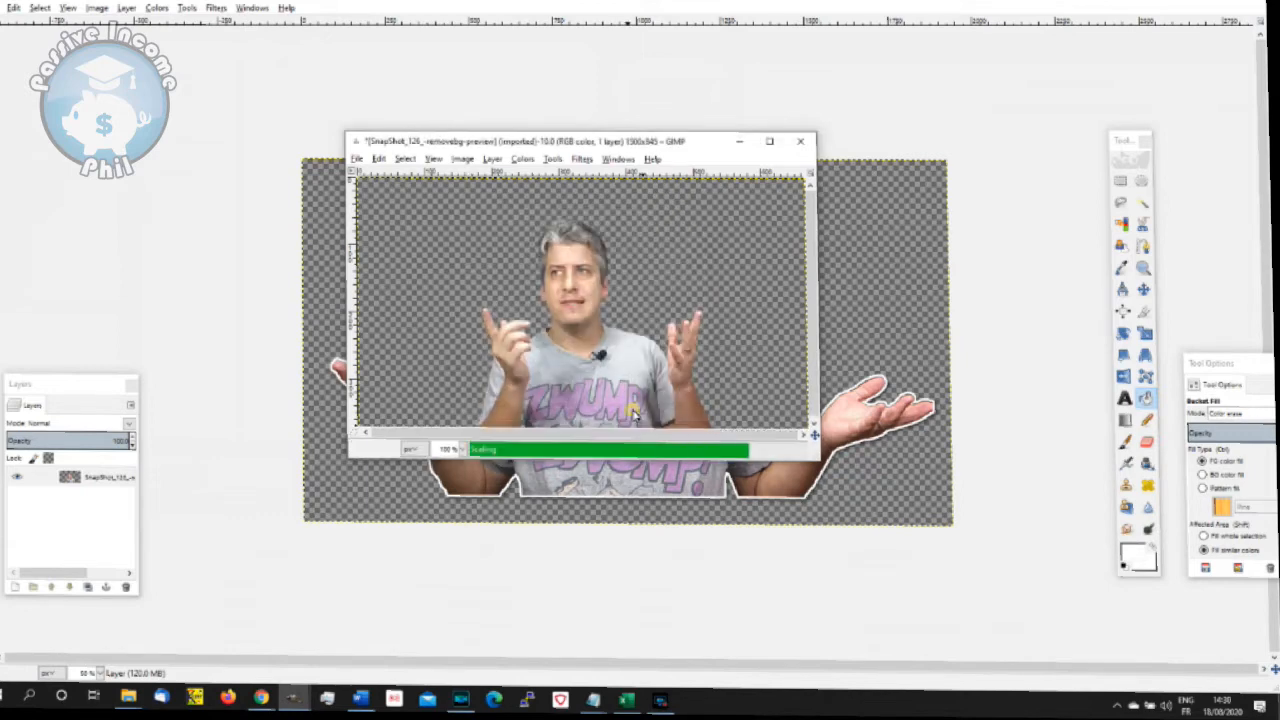
{"action": "left_click", "coordinate": [768, 141]}
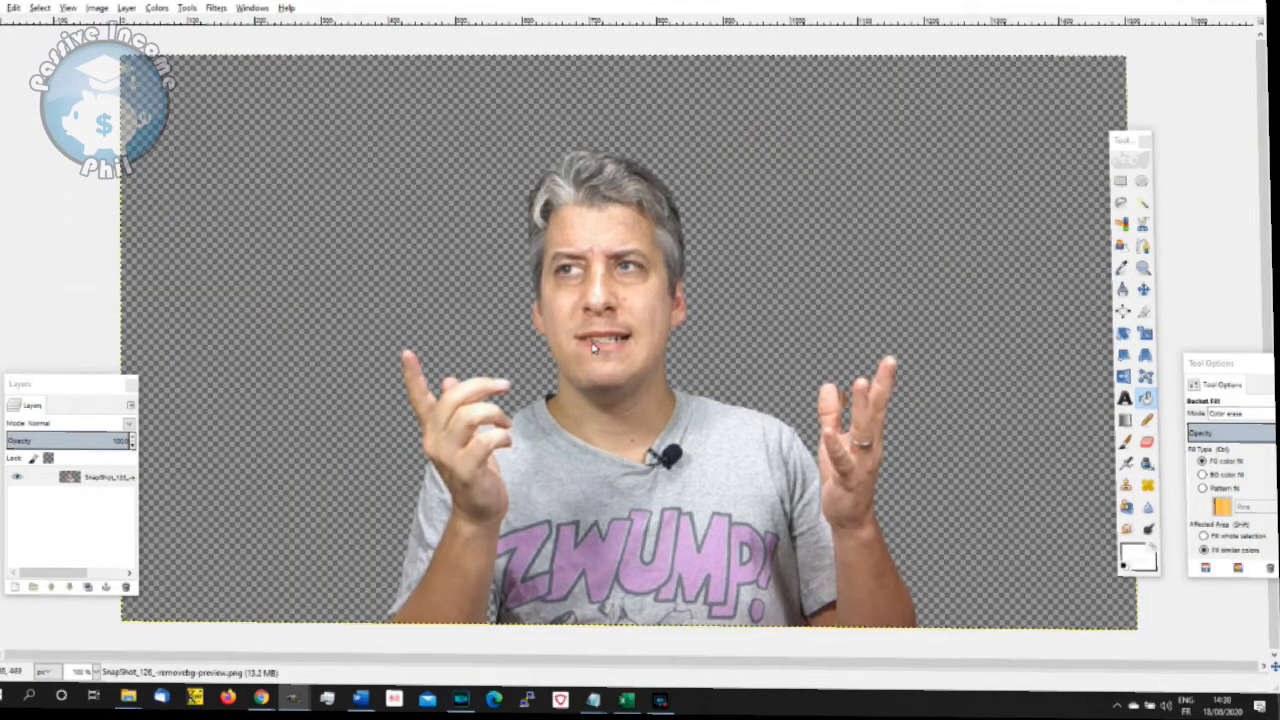
- Fuzzy-select the transparent background around the presenter and add a new transparent layer of 1500 × 845 px
{"action": "left_click", "coordinate": [1141, 203]}
{"action": "left_click", "coordinate": [771, 244]}
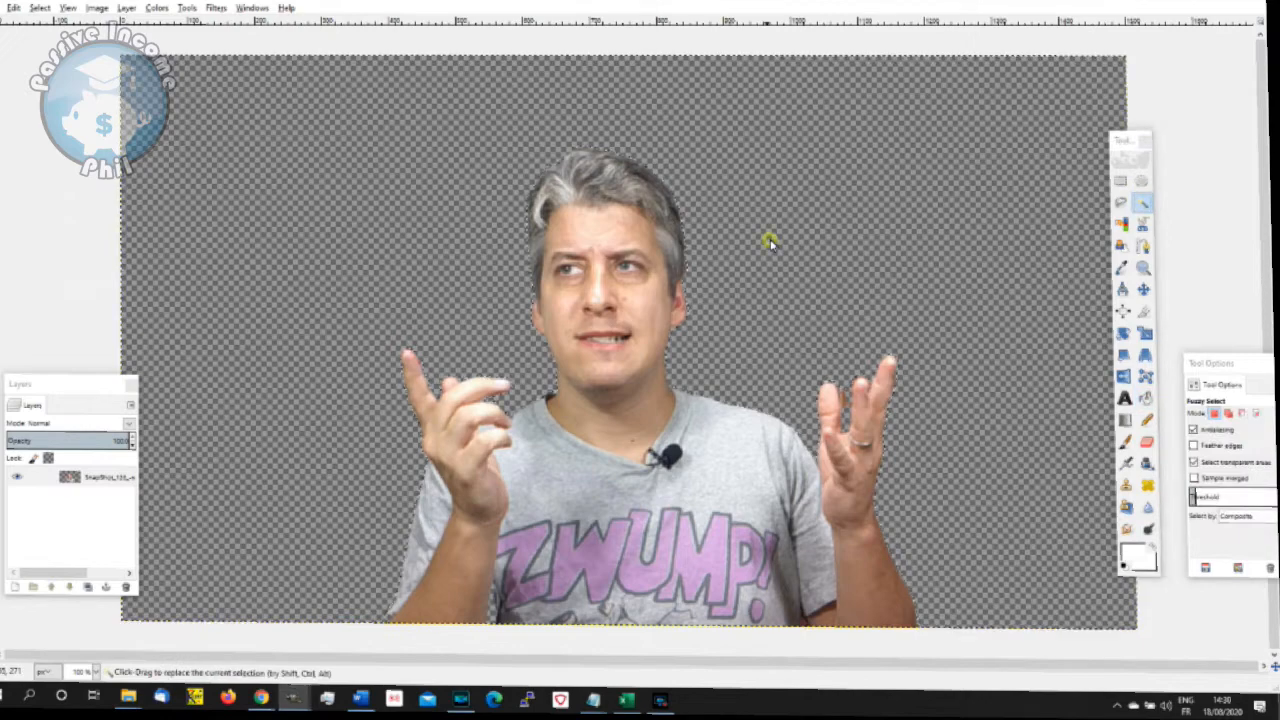
{"action": "left_click", "coordinate": [126, 8]}
{"action": "left_click", "coordinate": [150, 24]}
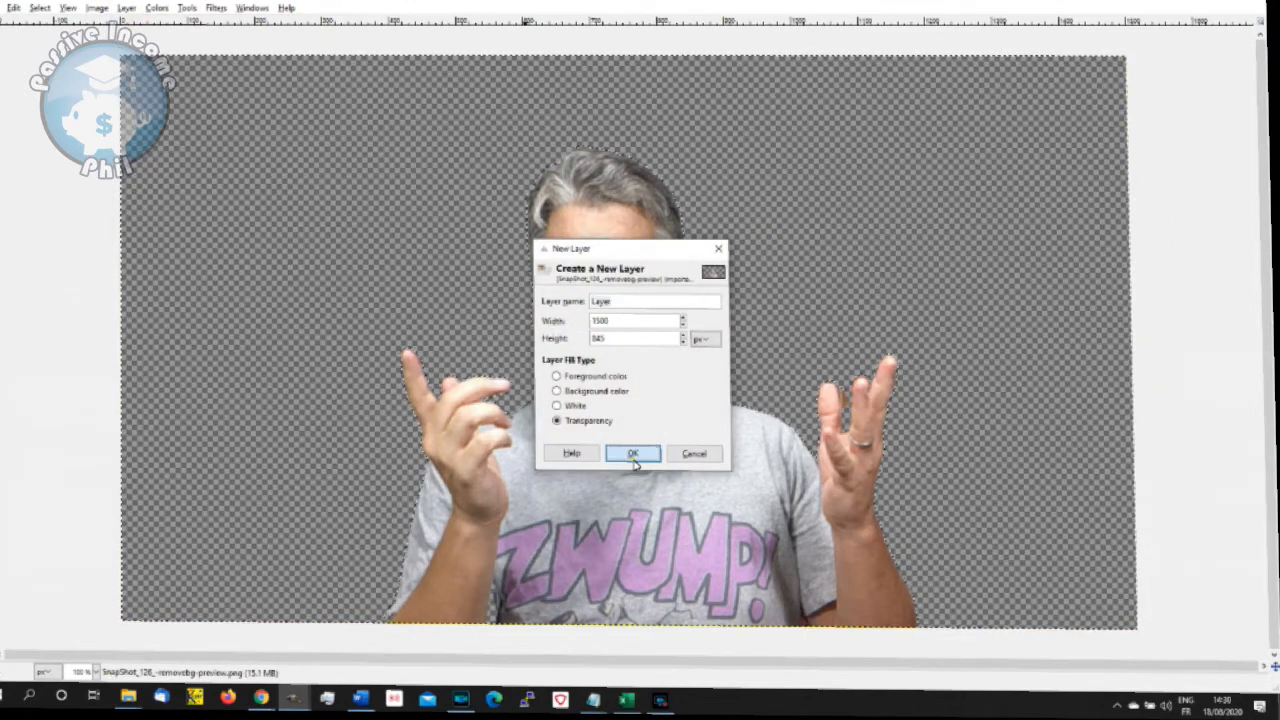
{"action": "left_click", "coordinate": [632, 453]}
- Clear the selection and copy the contents of the original photo layer
{"action": "mouse_move", "coordinate": [94, 479]}
{"action": "left_mouse_down"}
{"action": "mouse_move", "coordinate": [97, 511]}
{"action": "mouse_move", "coordinate": [92, 479]}
{"action": "left_mouse_up"}
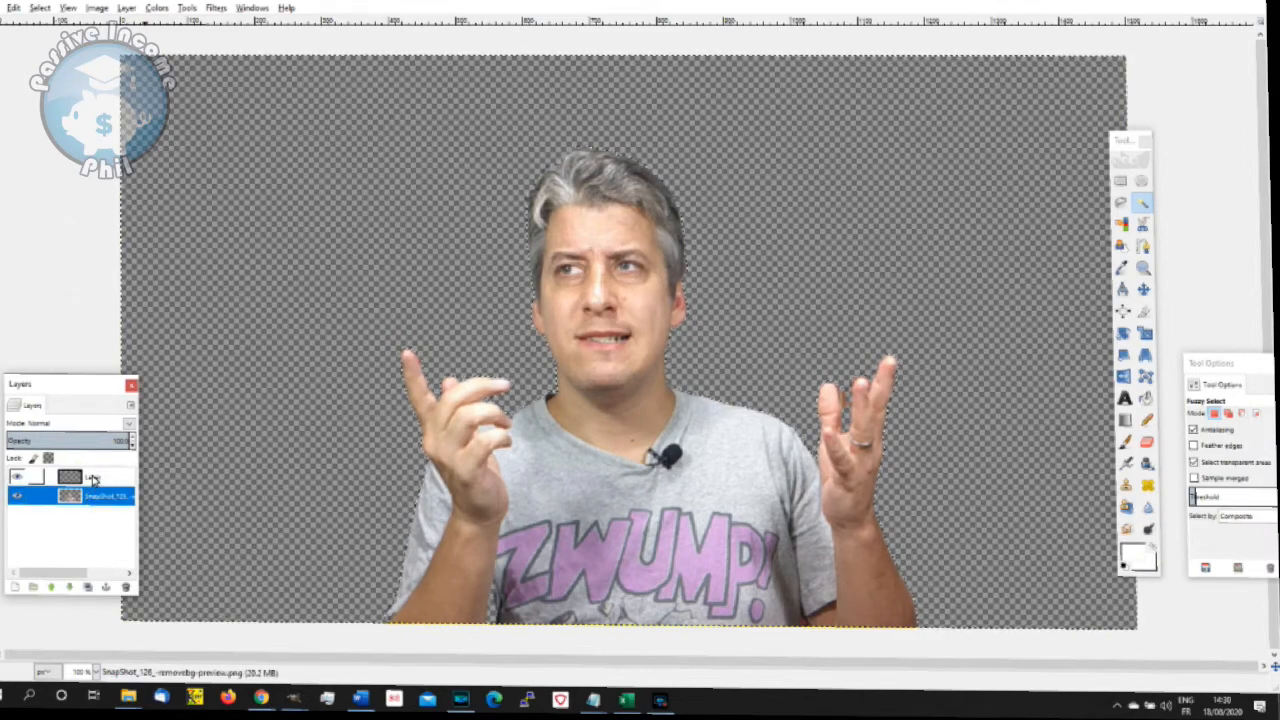
{"action": "left_click", "coordinate": [92, 479]}
{"action": "left_click", "coordinate": [90, 498]}
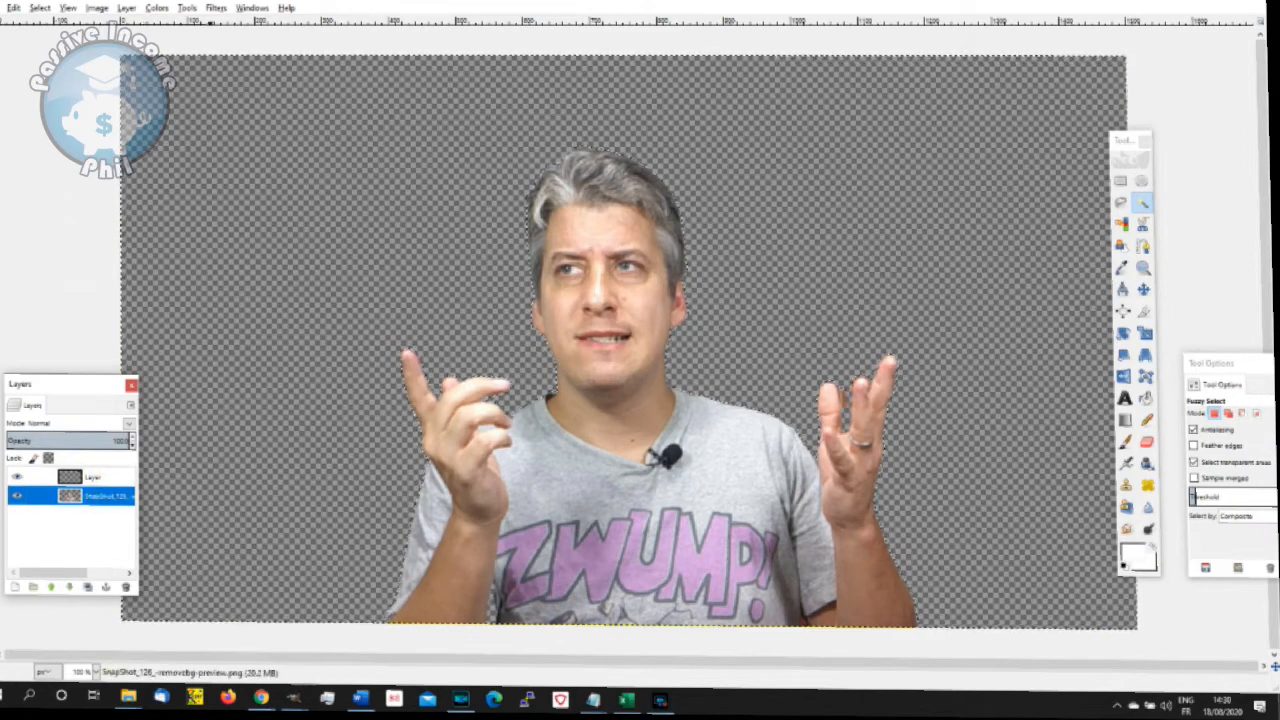
{"action": "left_click", "coordinate": [40, 8]}
{"action": "left_click", "coordinate": [45, 40]}
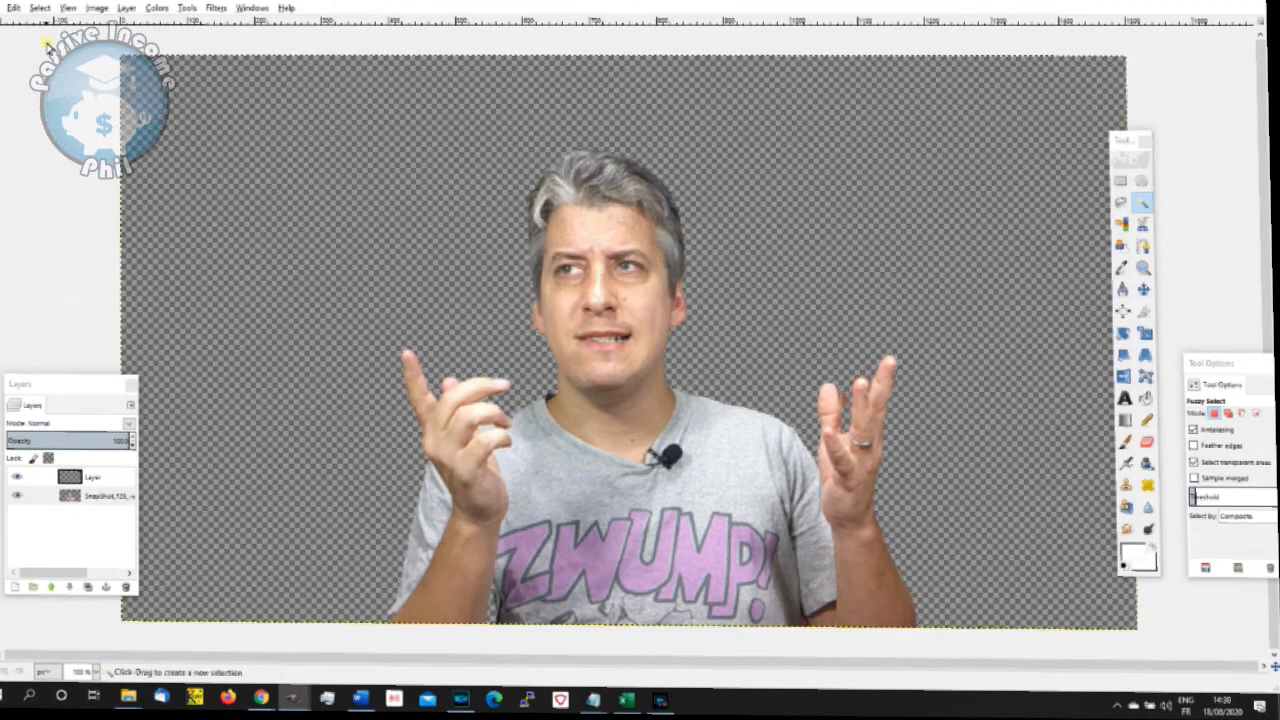
{"action": "left_click", "coordinate": [40, 8]}
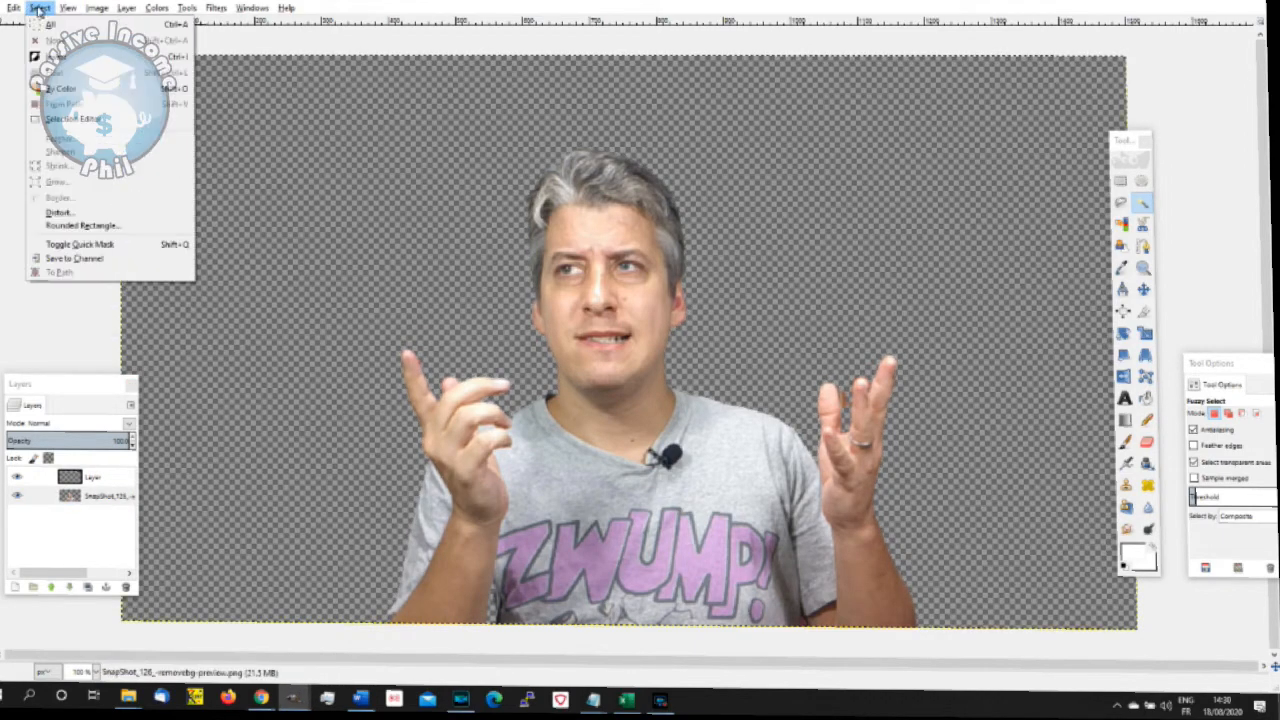
{"action": "left_click", "coordinate": [78, 148]}
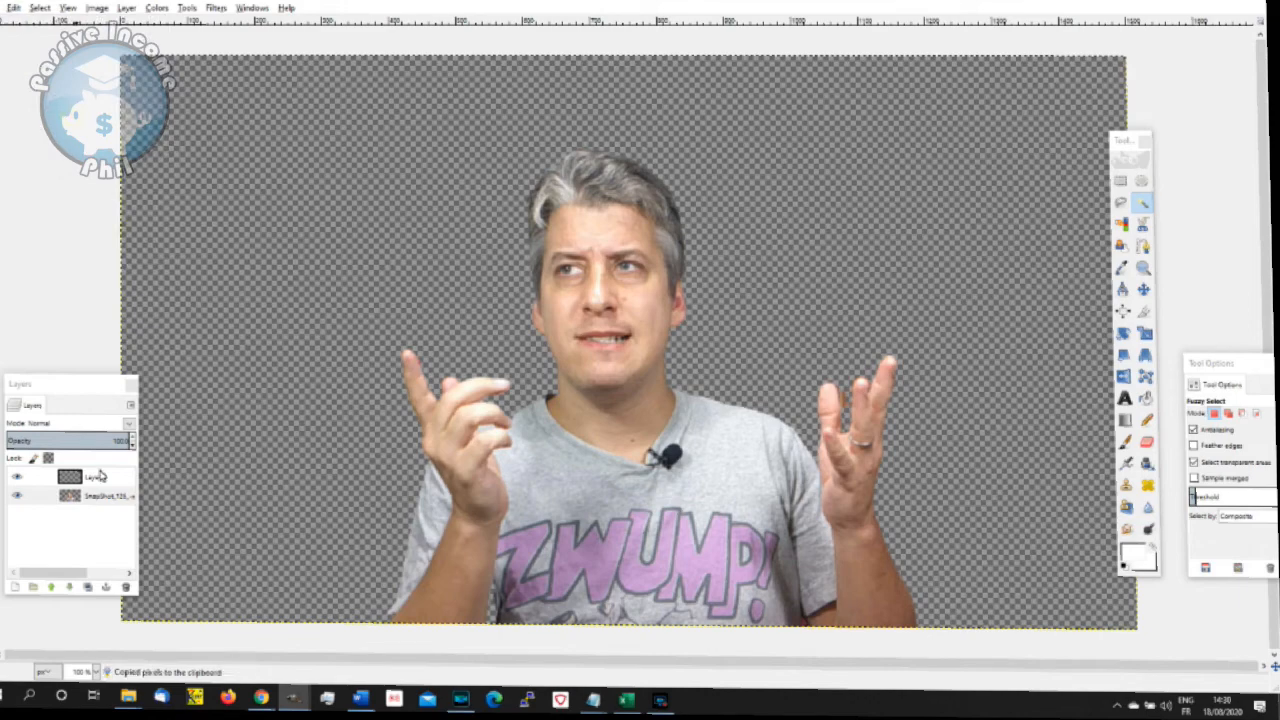
- Paste the copied presenter as a new layer above the empty layer and hide the original photo layer
{"action": "left_click", "coordinate": [100, 477]}
{"action": "right_click", "coordinate": [100, 477]}
{"action": "left_click", "coordinate": [182, 142]}
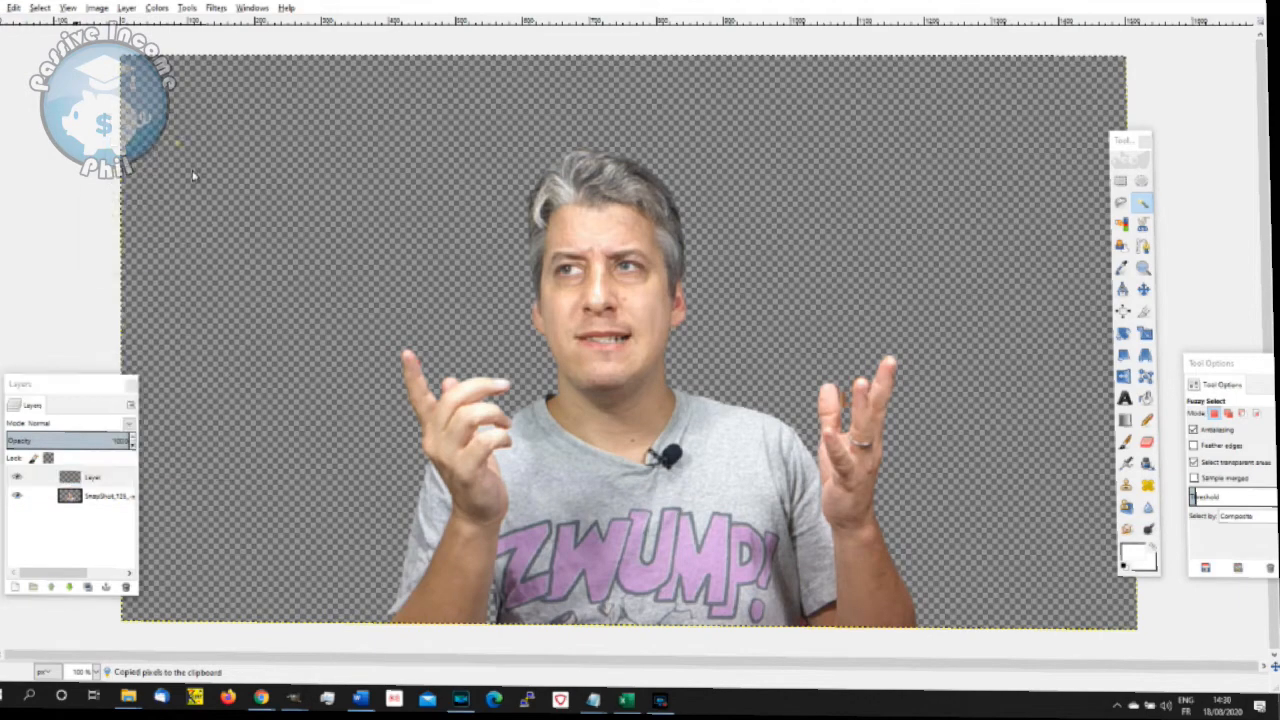
{"action": "left_click", "coordinate": [184, 251]}
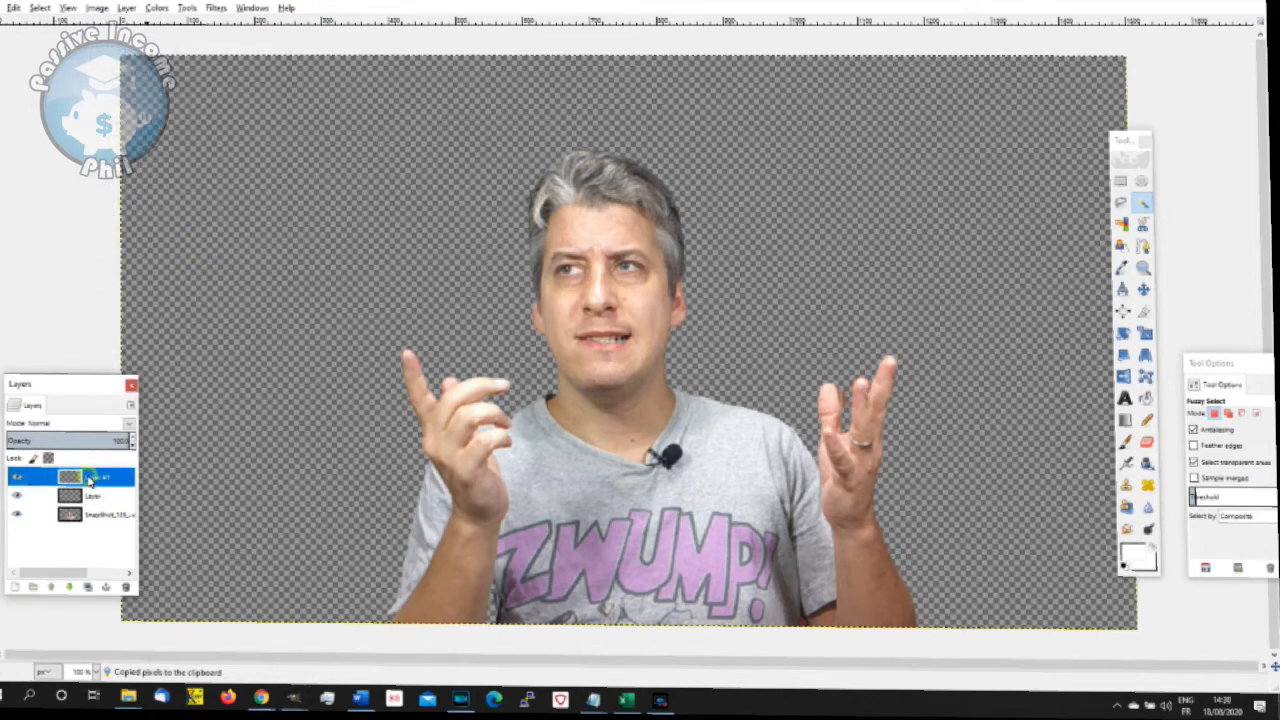
{"action": "key", "text": "ctrl+v"}
{"action": "key", "text": "ctrl+h"}
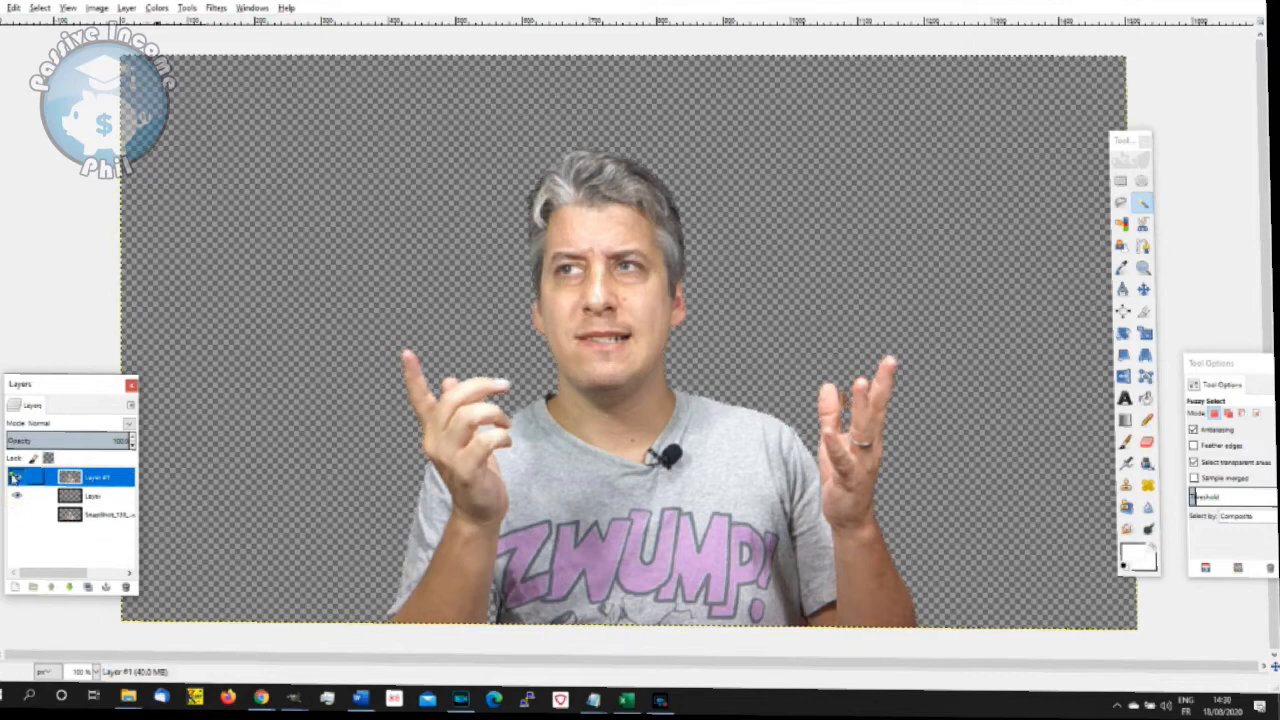
{"action": "left_click", "coordinate": [110, 497]}
{"action": "left_click", "coordinate": [105, 478]}
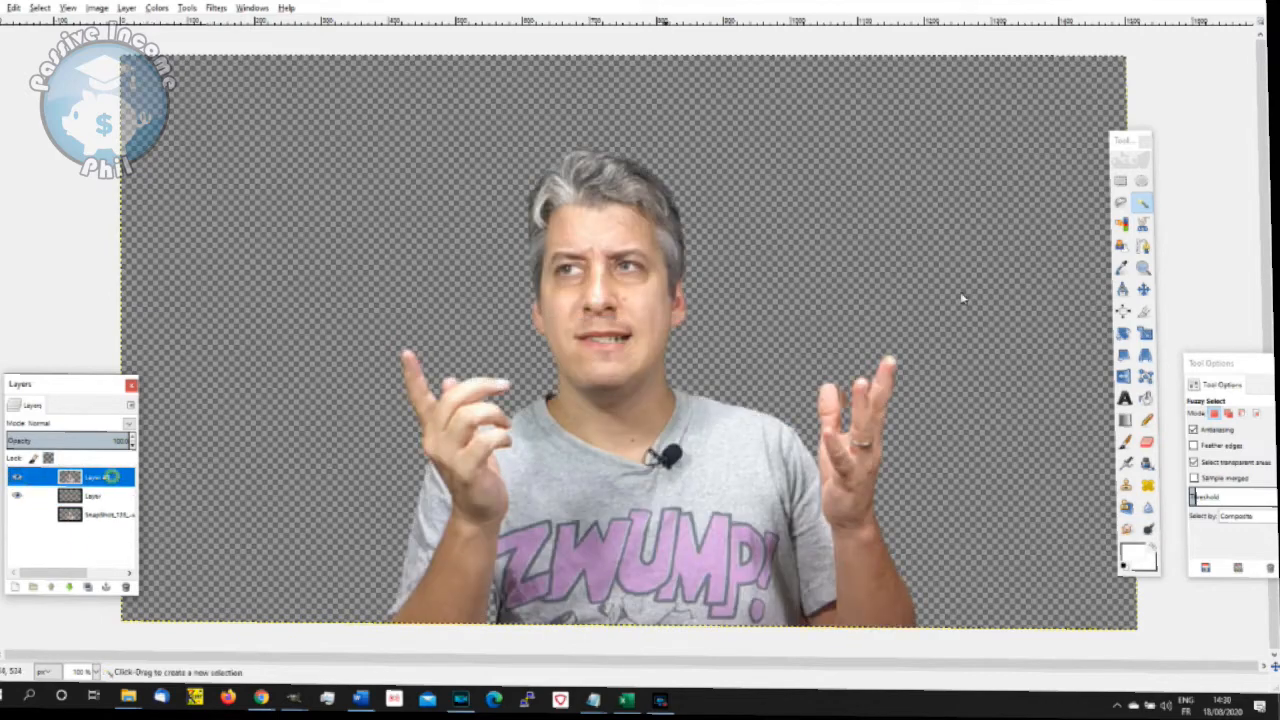
- Move the pasted presenter layer up, clear of the canvas's lower edge, and merge it down into the empty layer
{"action": "left_click", "coordinate": [1143, 289]}
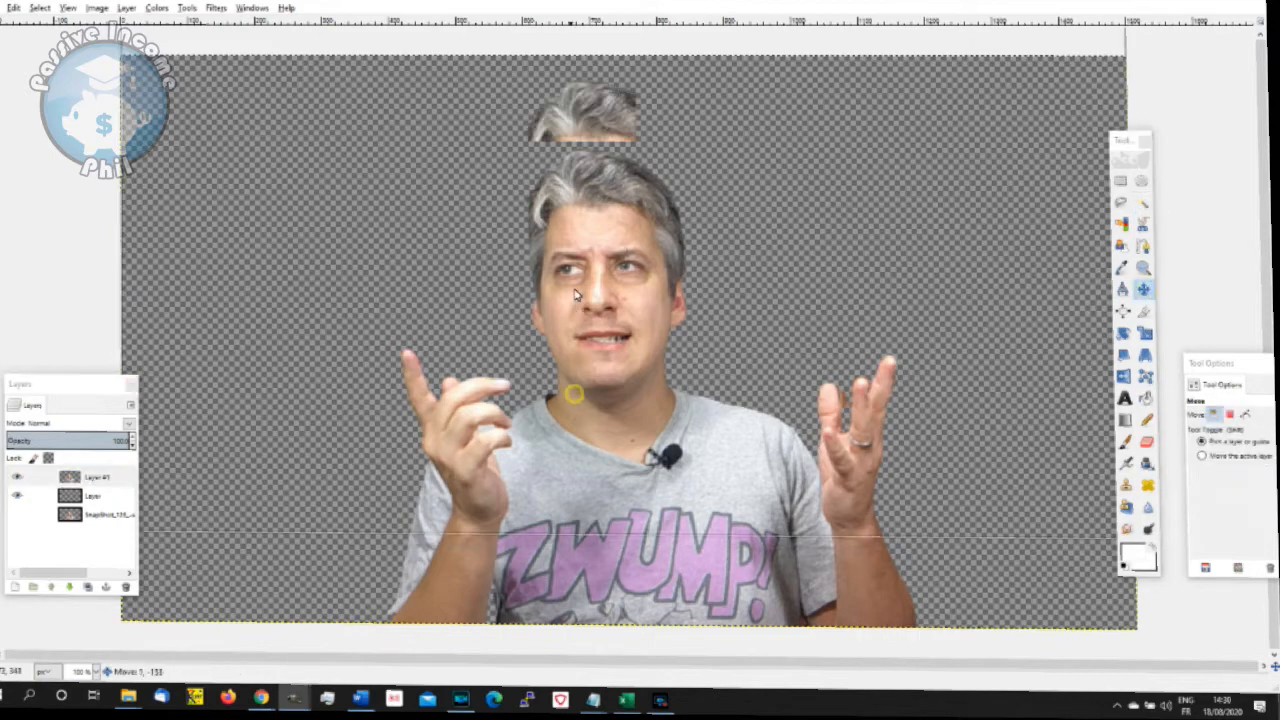
{"action": "left_click_drag", "start_coordinate": [576, 400], "coordinate": [586, 338]}
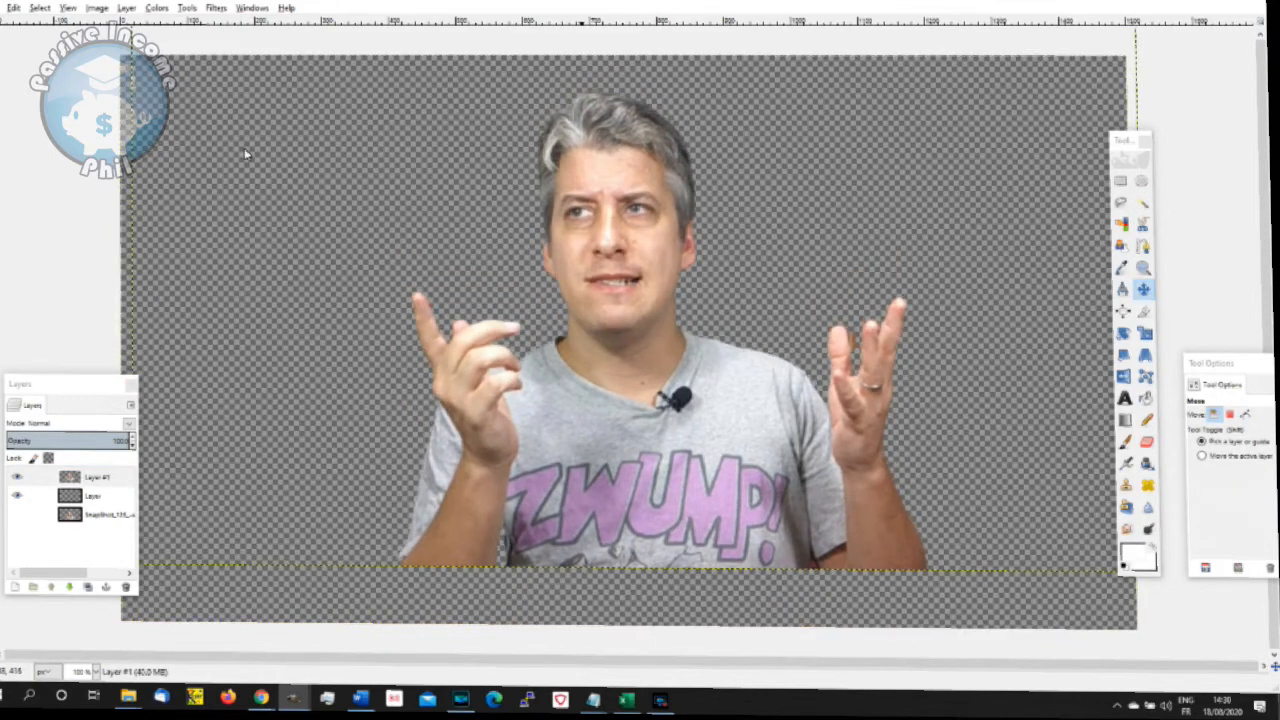
{"action": "left_click", "coordinate": [108, 480]}
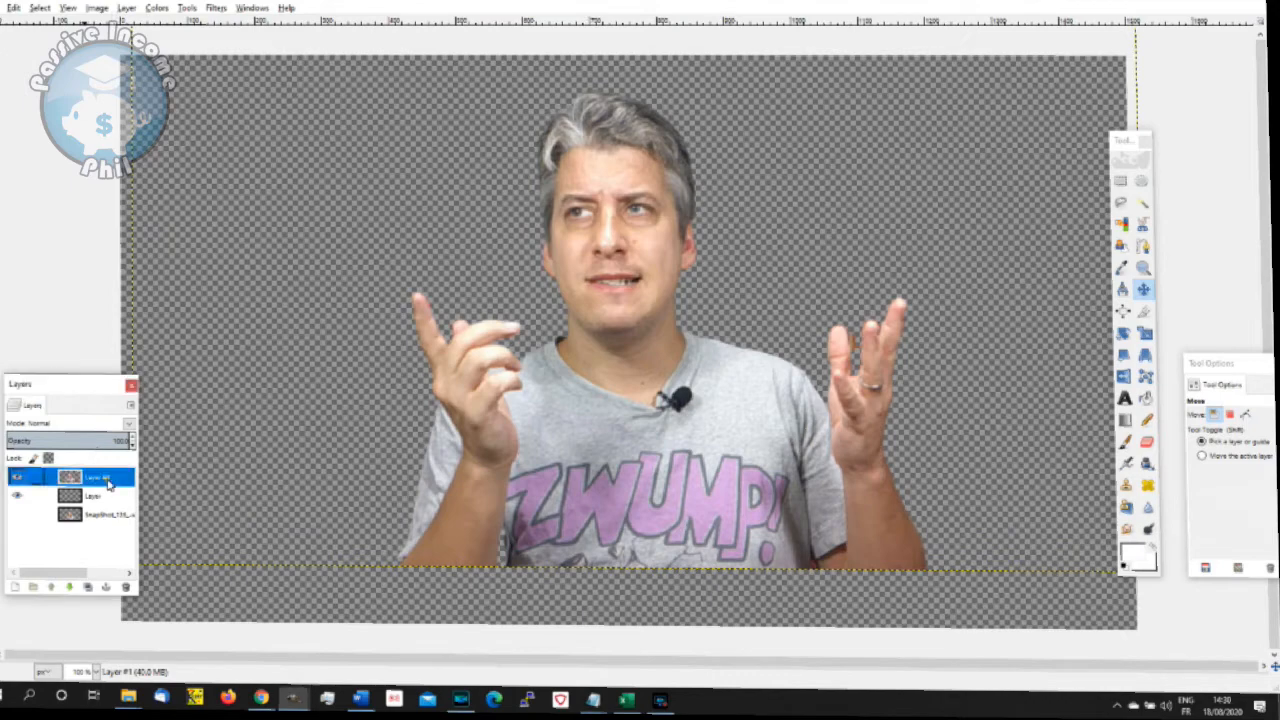
{"action": "left_click", "coordinate": [93, 9]}
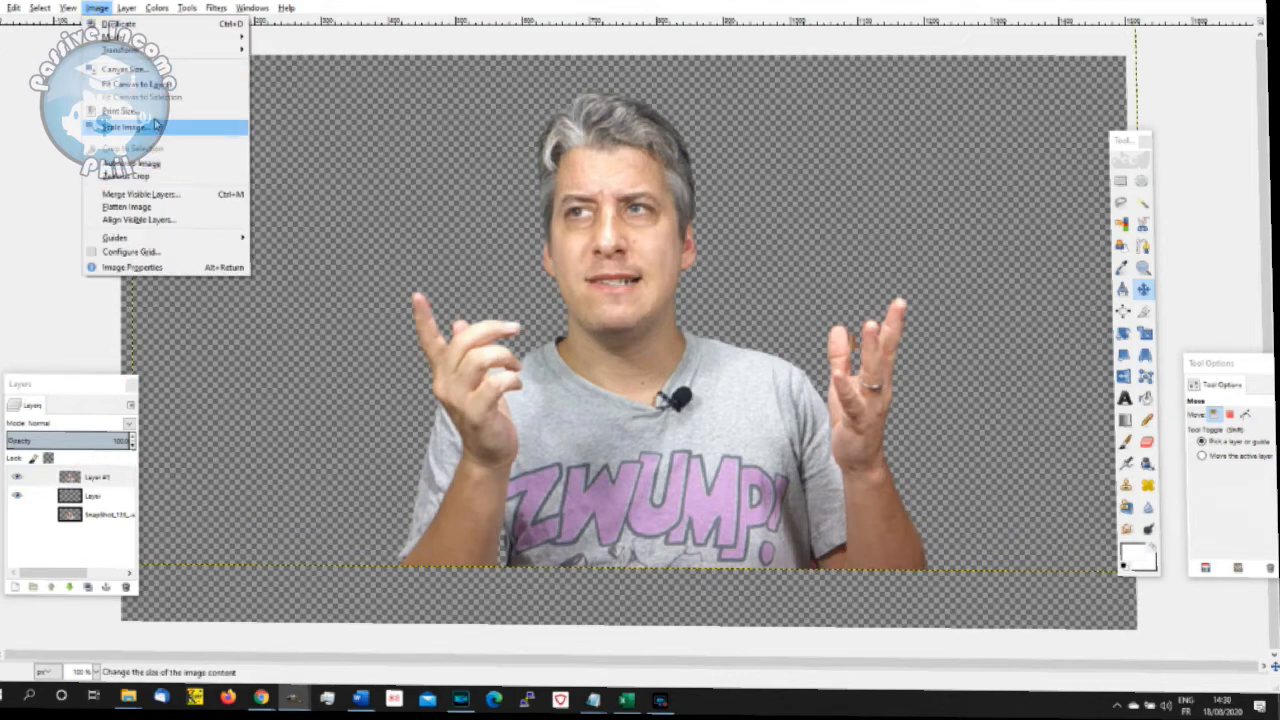
{"action": "mouse_move", "coordinate": [126, 8]}
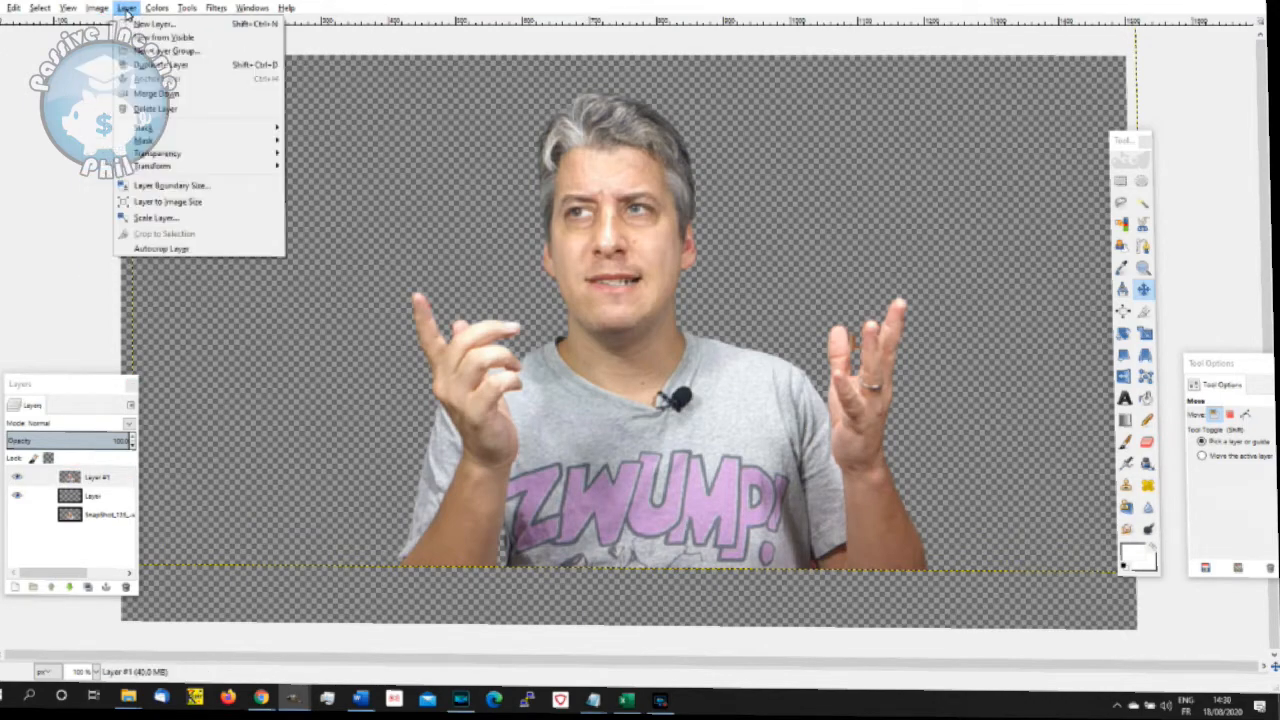
{"action": "left_click", "coordinate": [160, 112]}
- Add another transparent 1500 × 845 px layer directly above the hidden original photo layer
{"action": "left_click", "coordinate": [92, 495]}
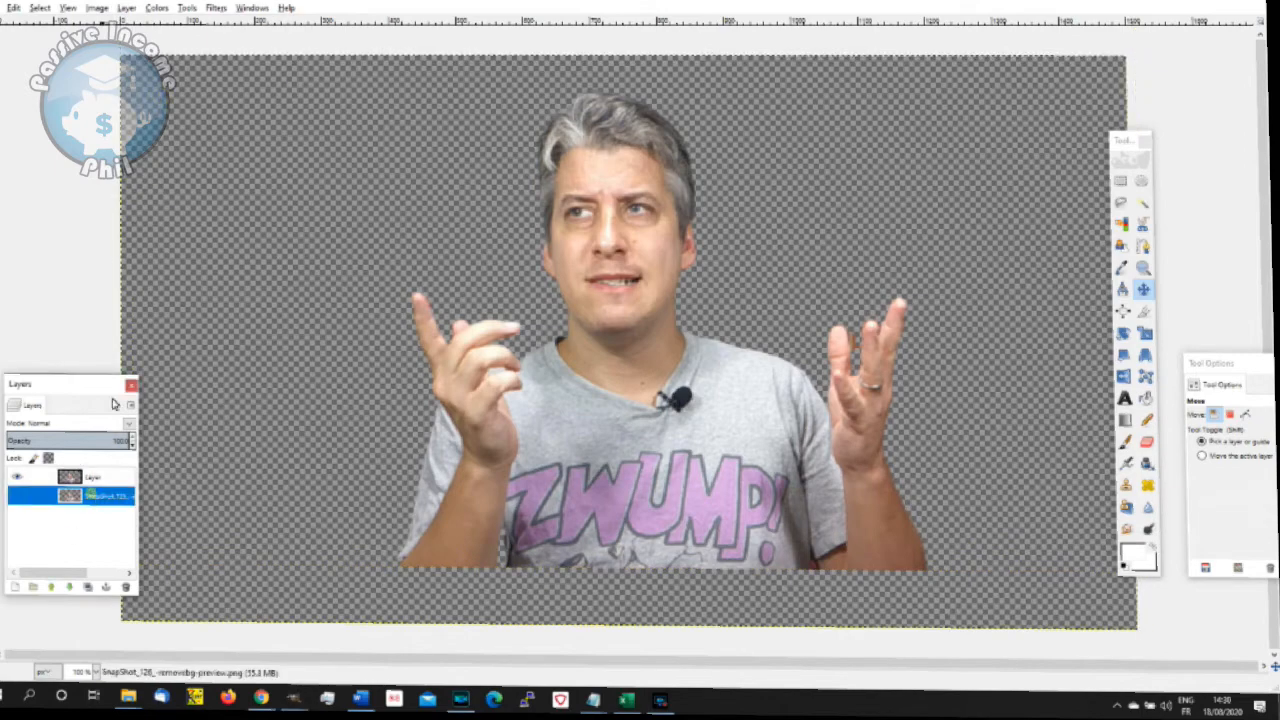
{"action": "left_click", "coordinate": [126, 8]}
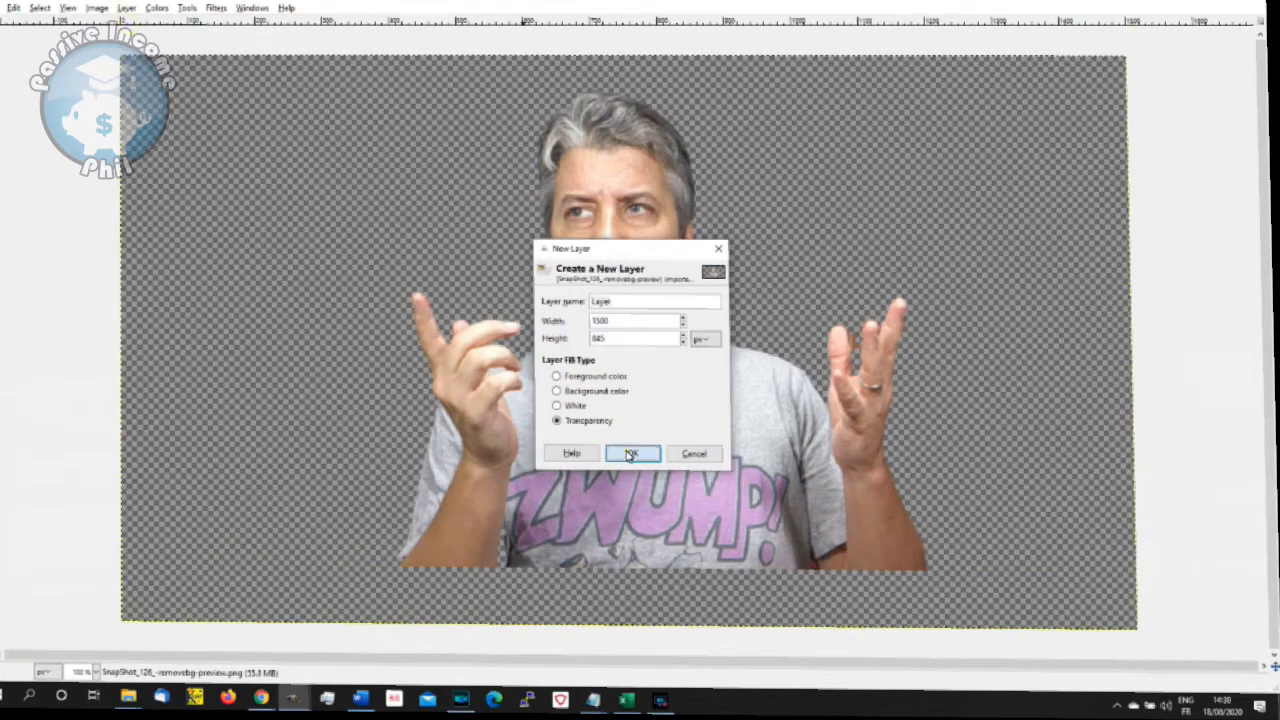
{"action": "left_click", "coordinate": [631, 454]}
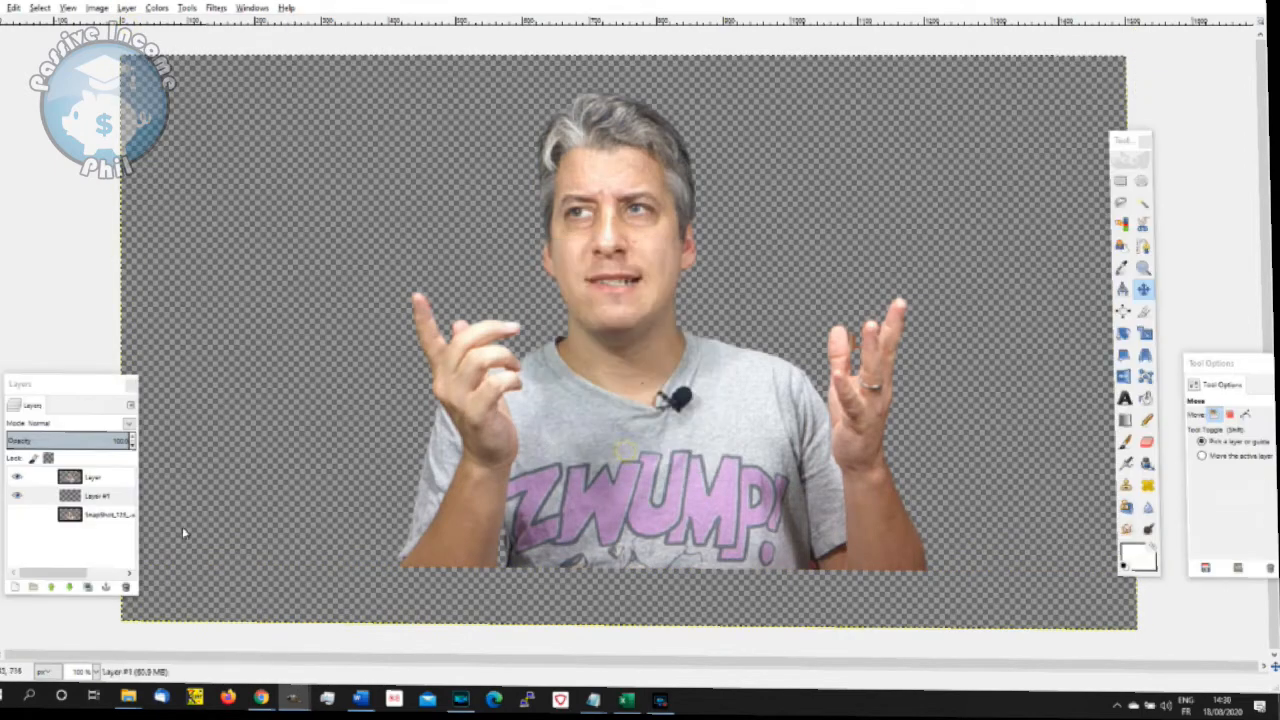
- Fuzzy-select the transparent area around the presenter on the merged layer and convert it to a border selection
{"action": "left_click", "coordinate": [1143, 204]}
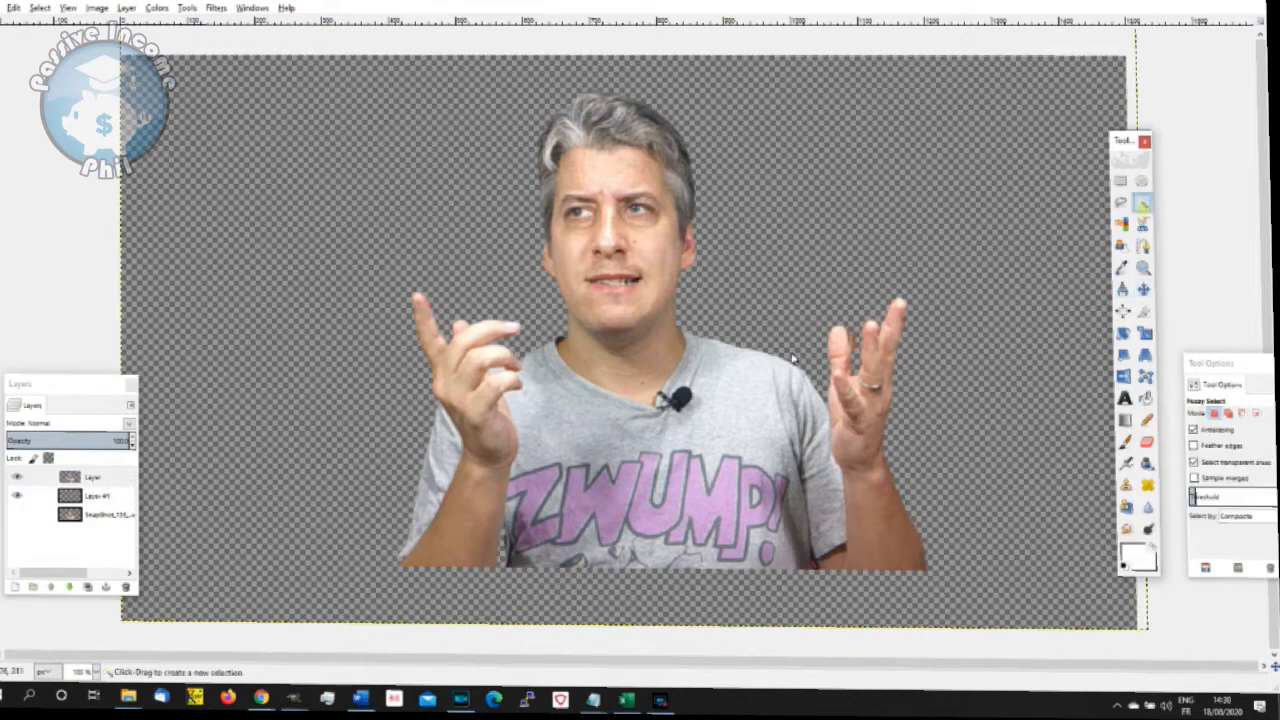
{"action": "left_click", "coordinate": [926, 178]}
{"action": "left_click", "coordinate": [41, 8]}
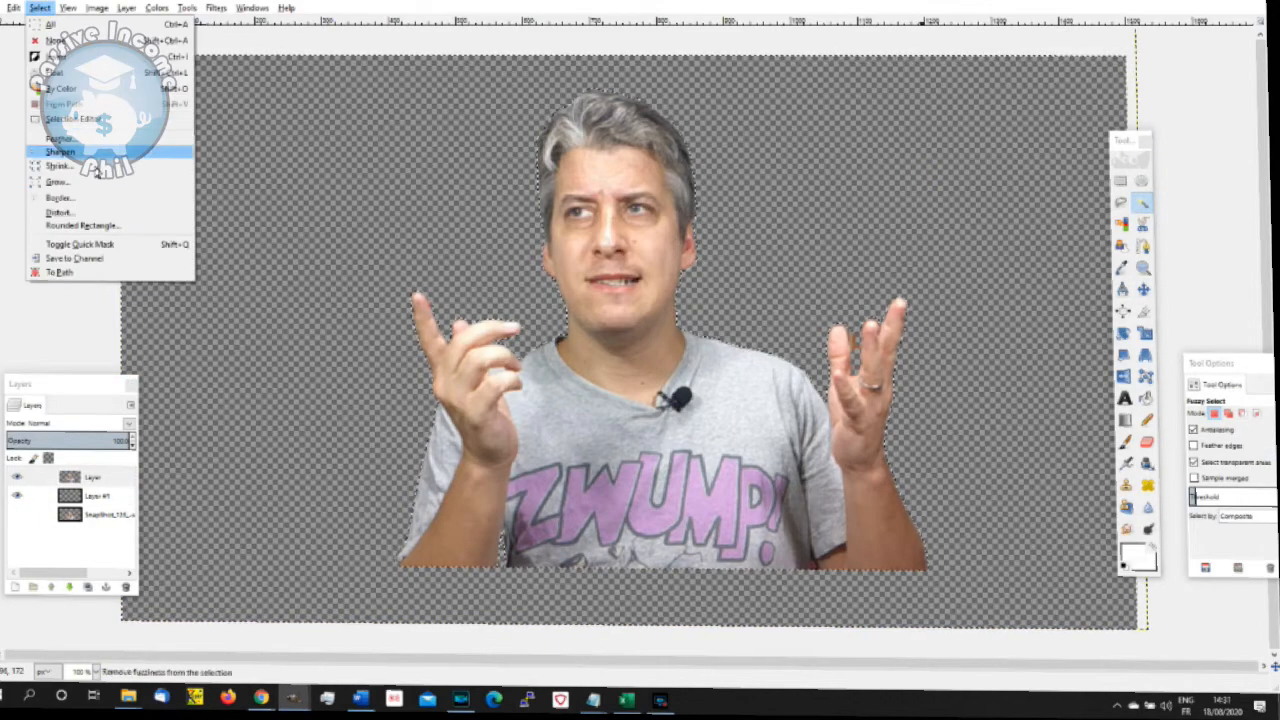
{"action": "left_click", "coordinate": [109, 200]}
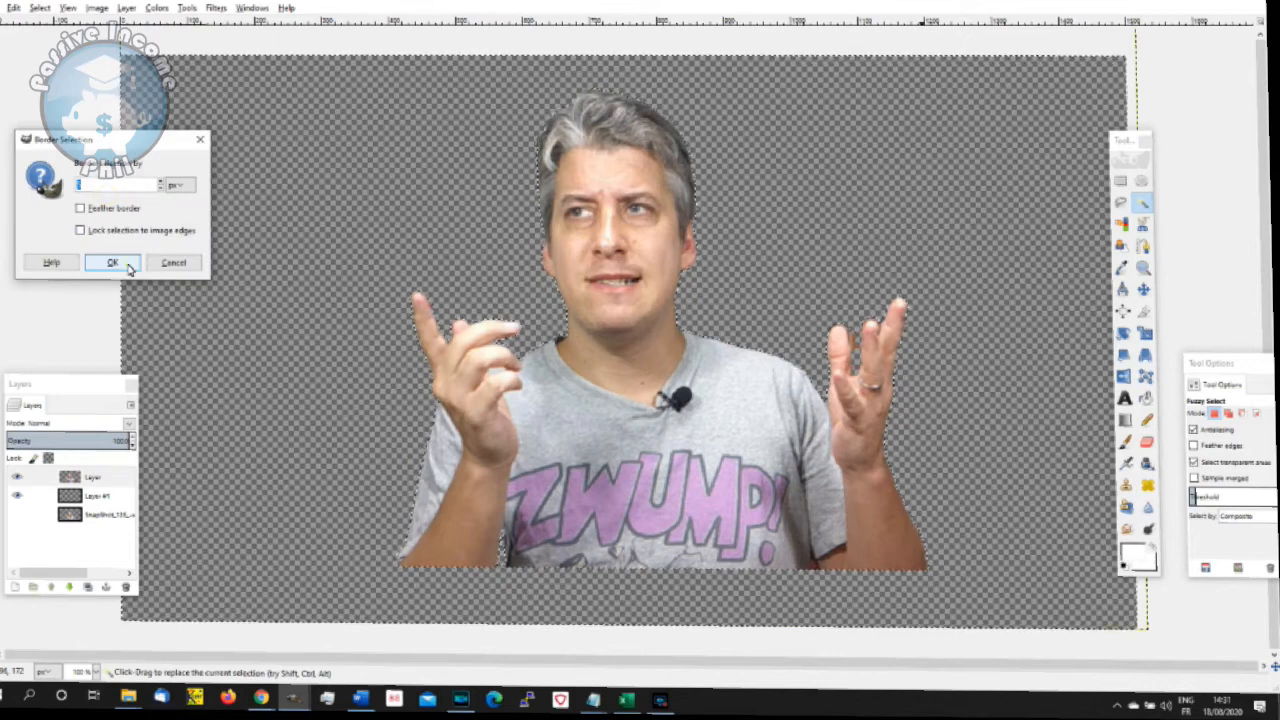
{"action": "left_click", "coordinate": [112, 262]}
- Set the Bucket Fill mode to Normal and fill the border selection with white on the empty layer below the presenter
{"action": "left_click", "coordinate": [1145, 397]}
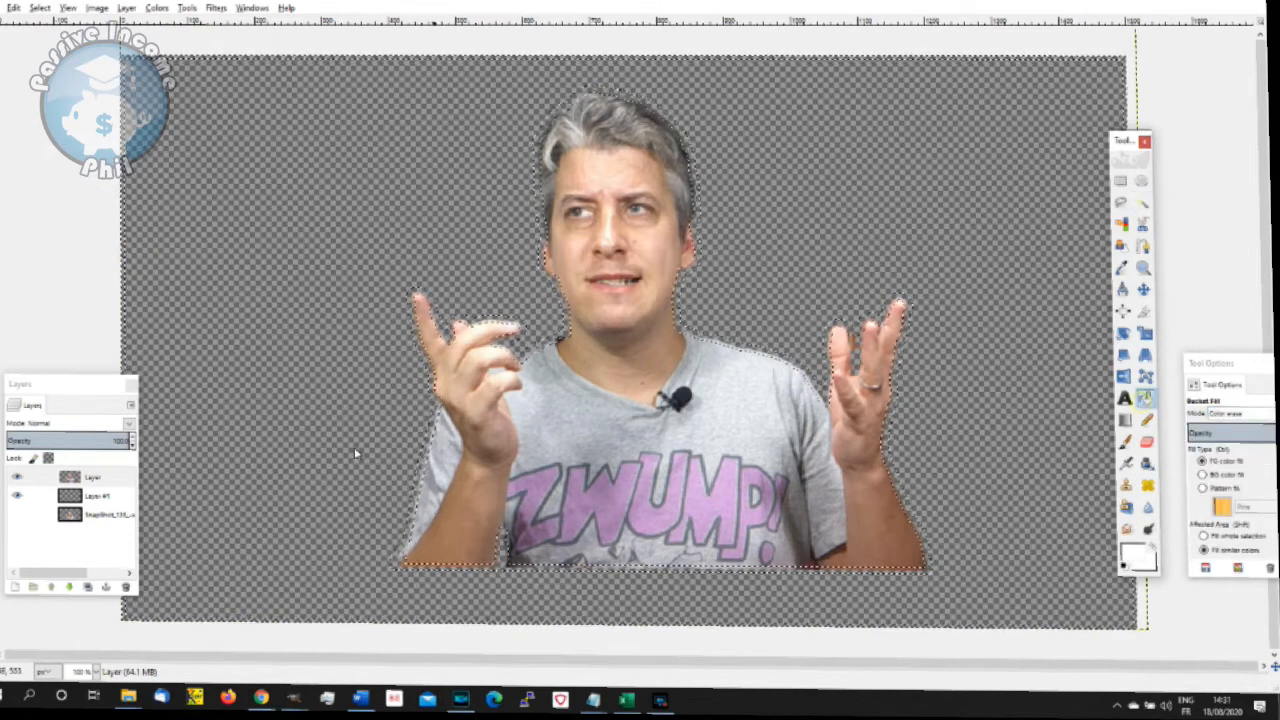
{"action": "left_click", "coordinate": [95, 495]}
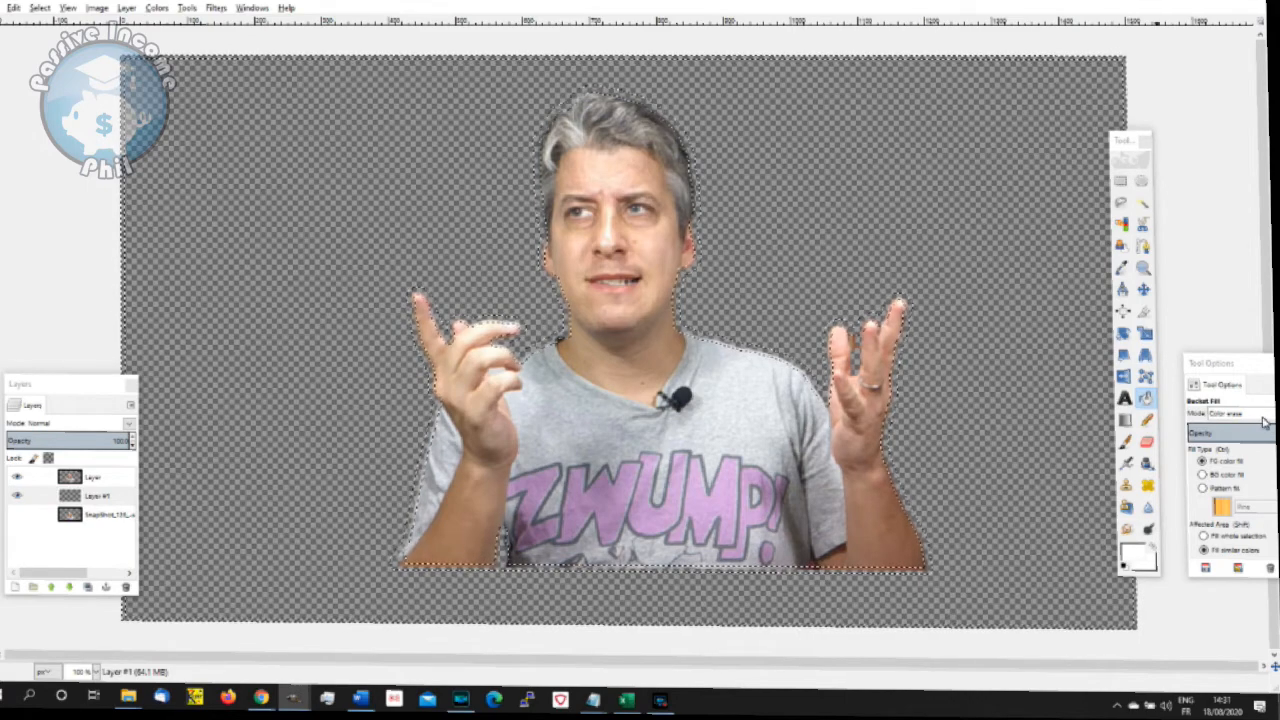
{"action": "left_click_drag", "start_coordinate": [1234, 368], "coordinate": [1009, 310]}
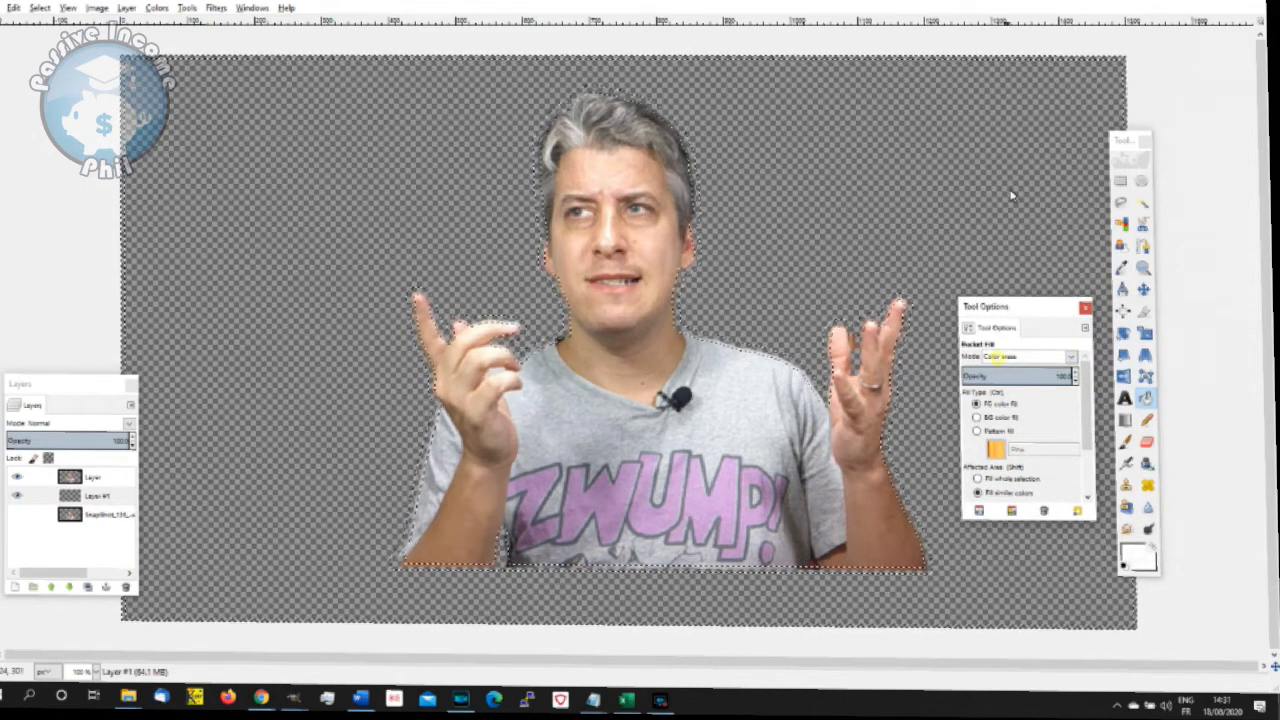
{"action": "left_click", "coordinate": [1020, 356]}
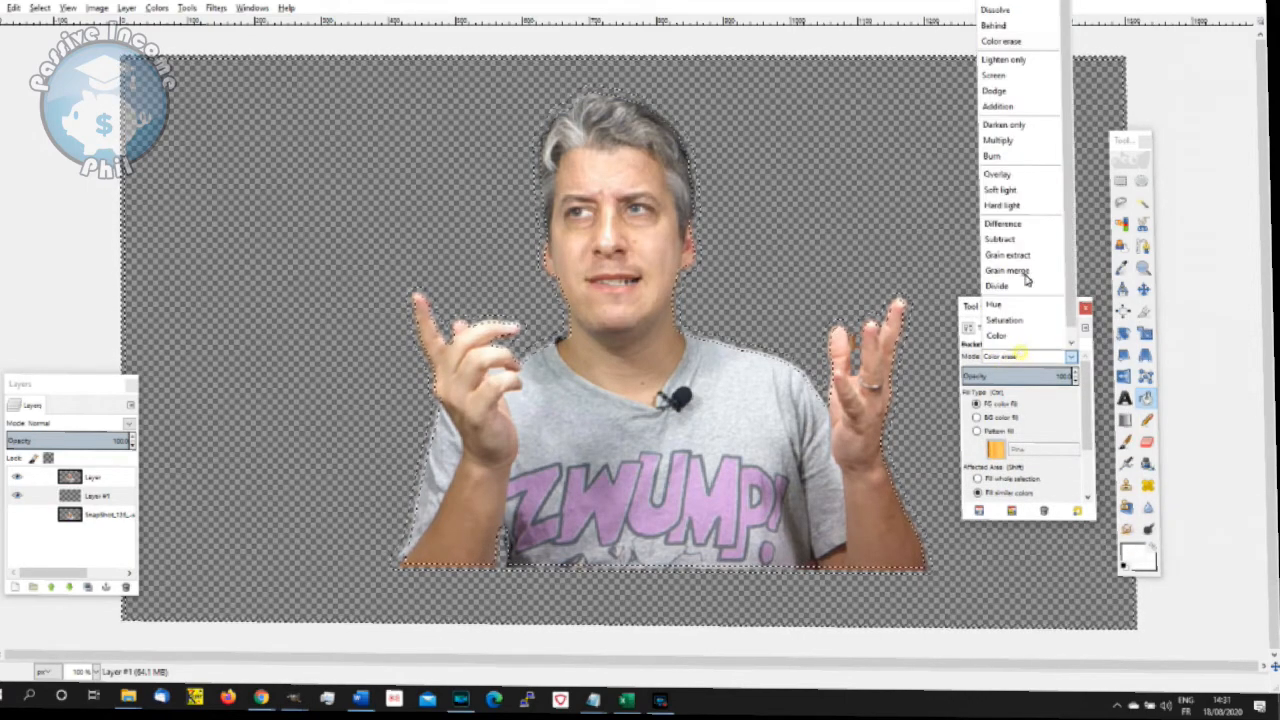
{"action": "left_click", "coordinate": [1010, 5]}
{"action": "left_click", "coordinate": [534, 352]}
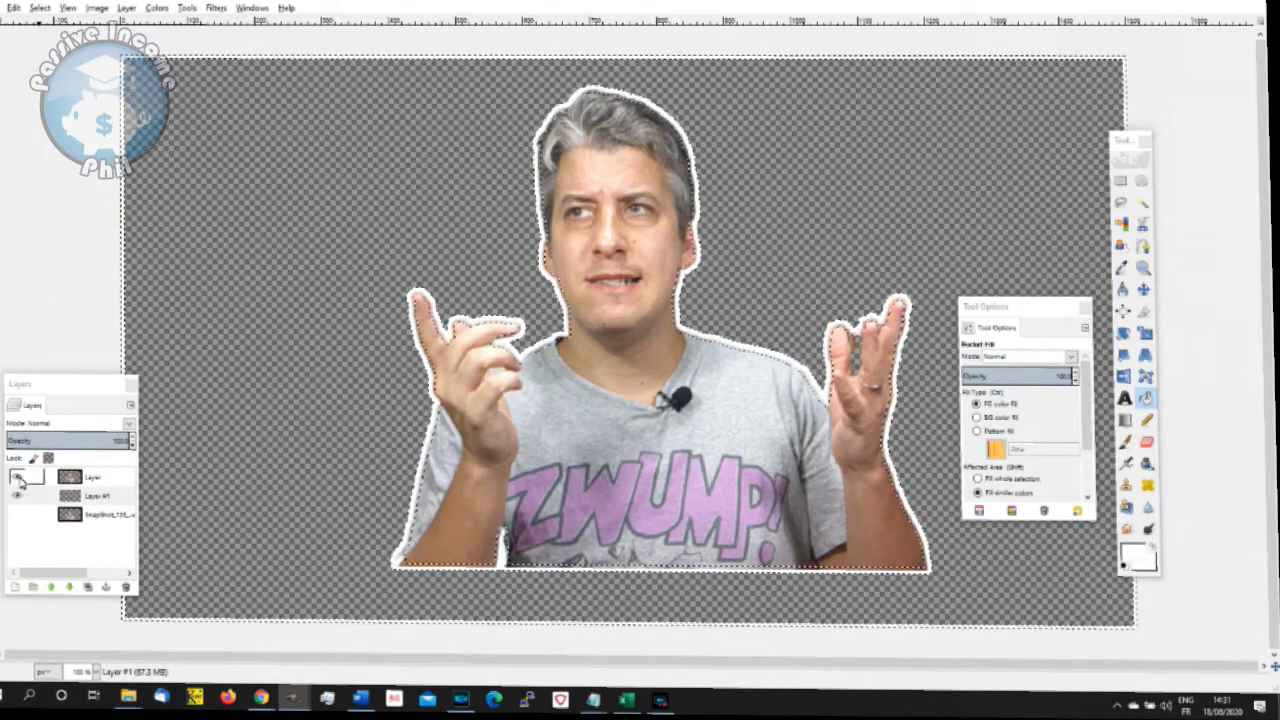
- Clear the selection, then hide the presenter layer and fill the inside of the outline with white
{"action": "left_click", "coordinate": [40, 7]}
{"action": "left_click", "coordinate": [45, 43]}
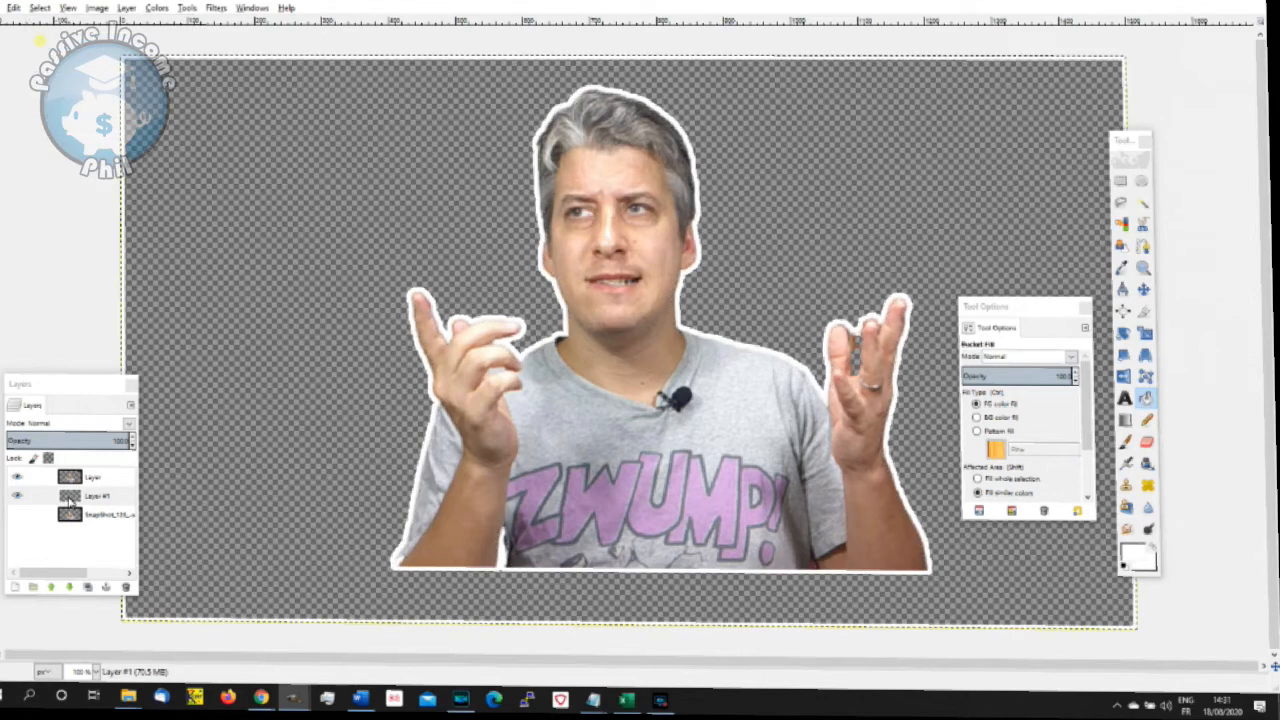
{"action": "left_click", "coordinate": [17, 478]}
{"action": "left_click", "coordinate": [537, 457]}
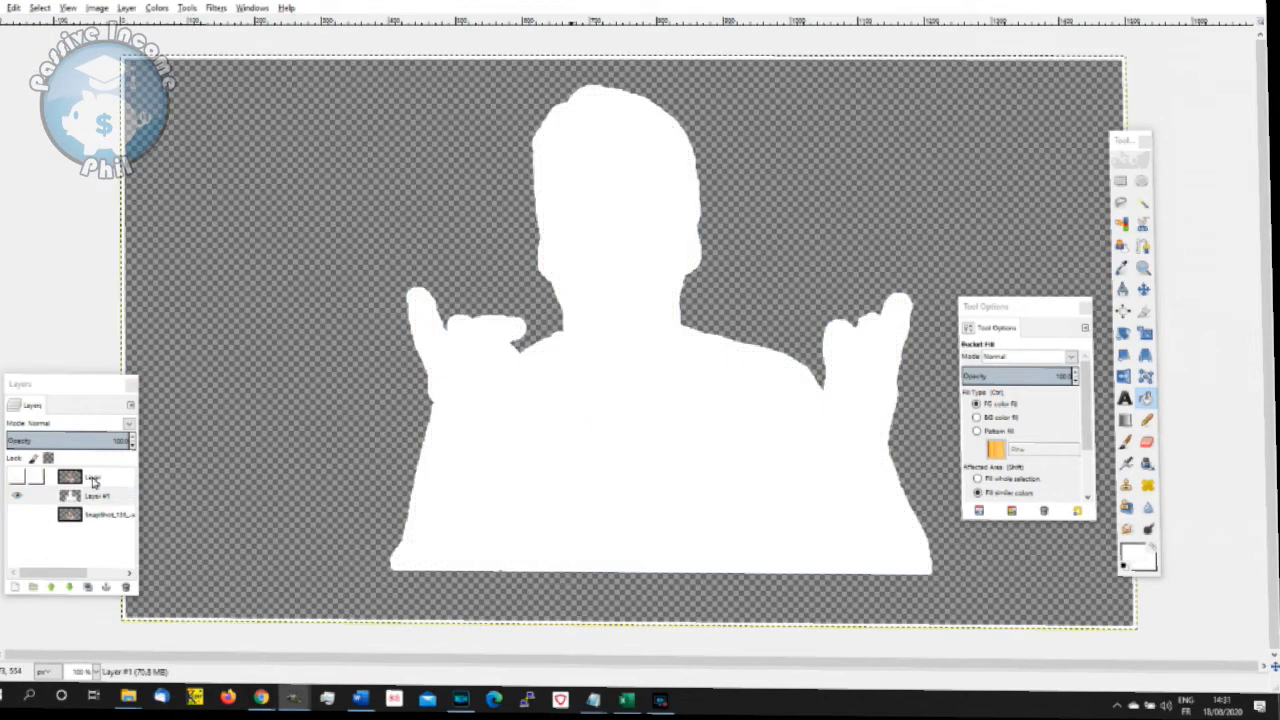
- Make the presenter layer above the white-filled silhouette visible again
{"action": "left_click", "coordinate": [20, 477]}
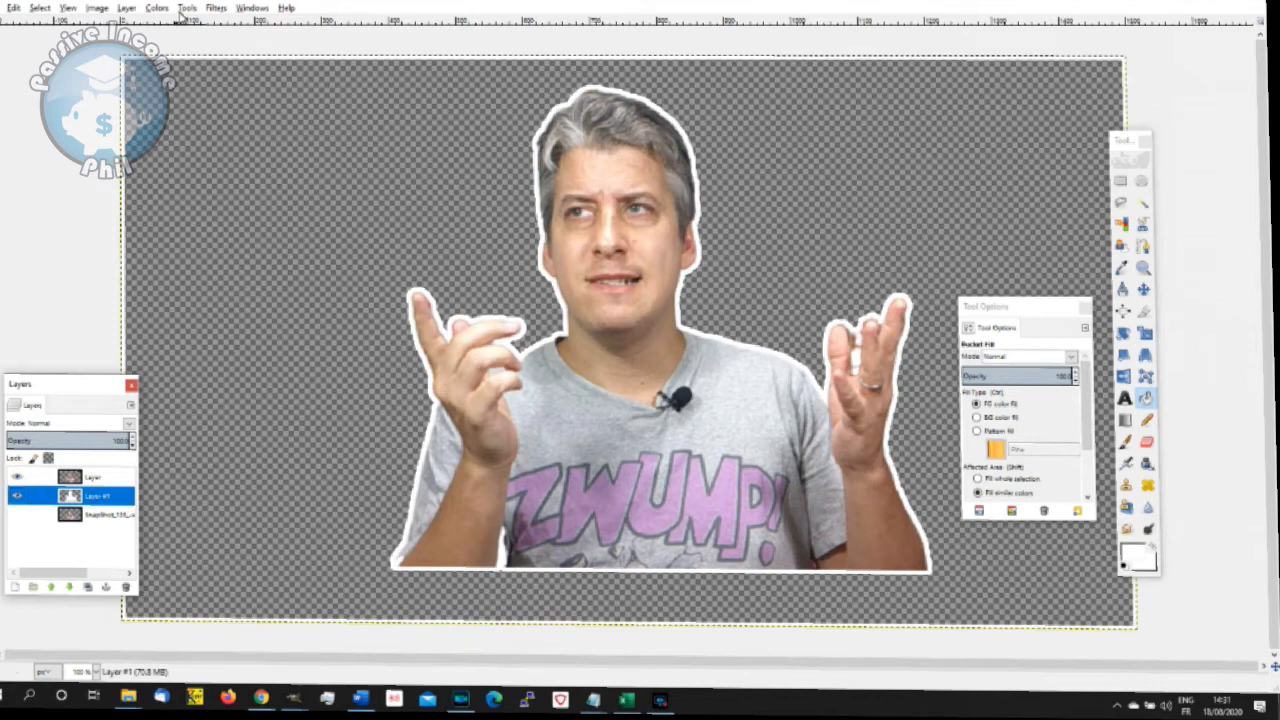
- Try a black Drop Shadow on the outline layer with X and Y offsets of 4, blur radius 15 and opacity 60, and undo it
{"action": "left_click", "coordinate": [126, 8]}
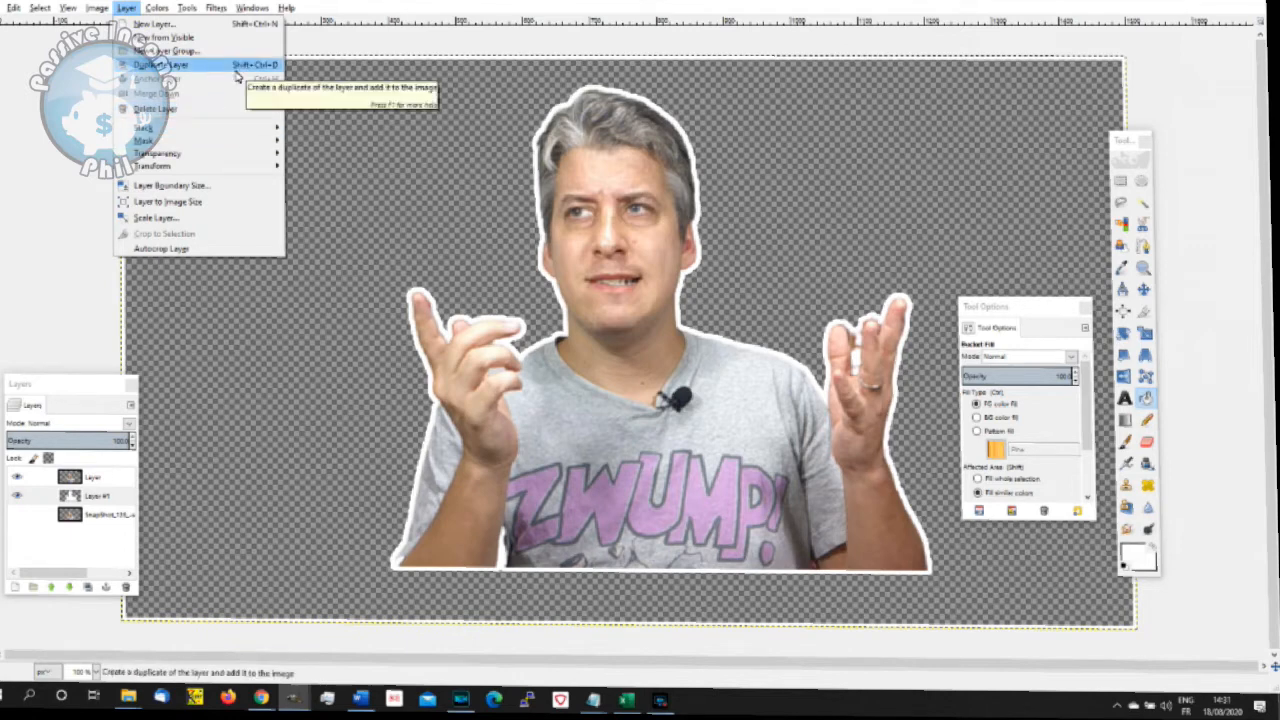
{"action": "left_click", "coordinate": [216, 8]}
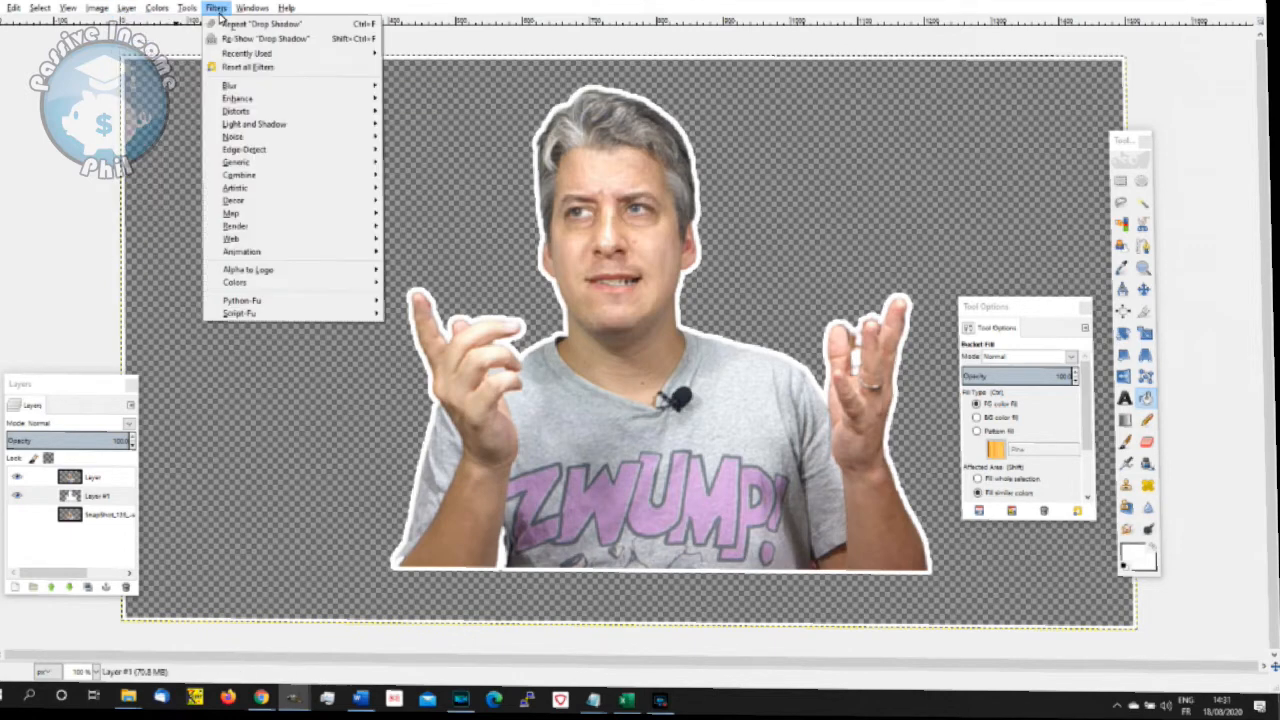
{"action": "mouse_move", "coordinate": [331, 123]}
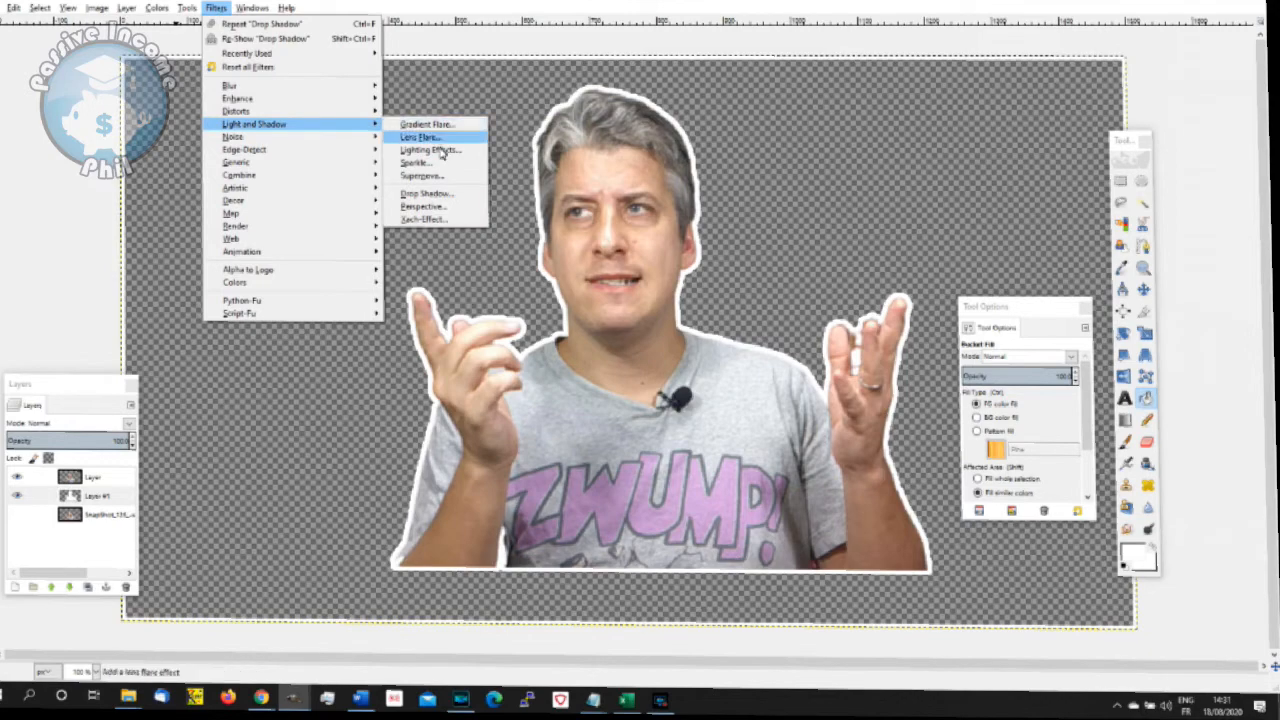
{"action": "left_click", "coordinate": [445, 193]}
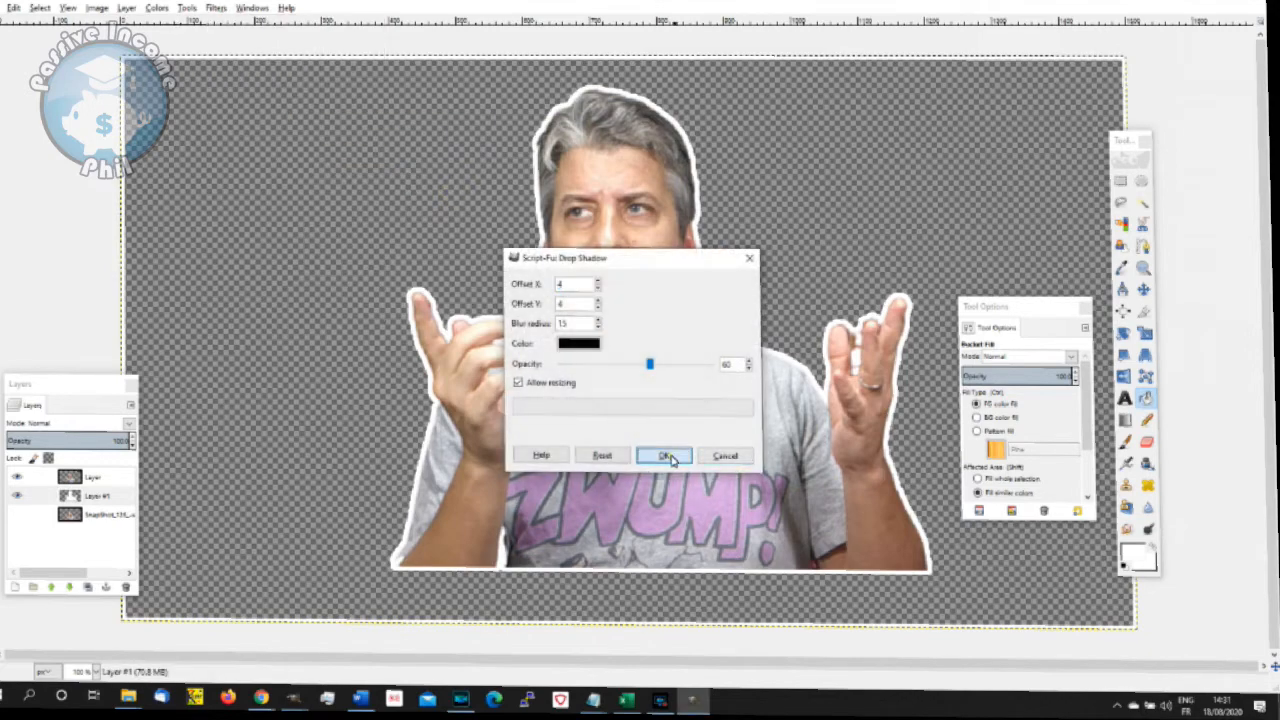
{"action": "left_click", "coordinate": [667, 456]}
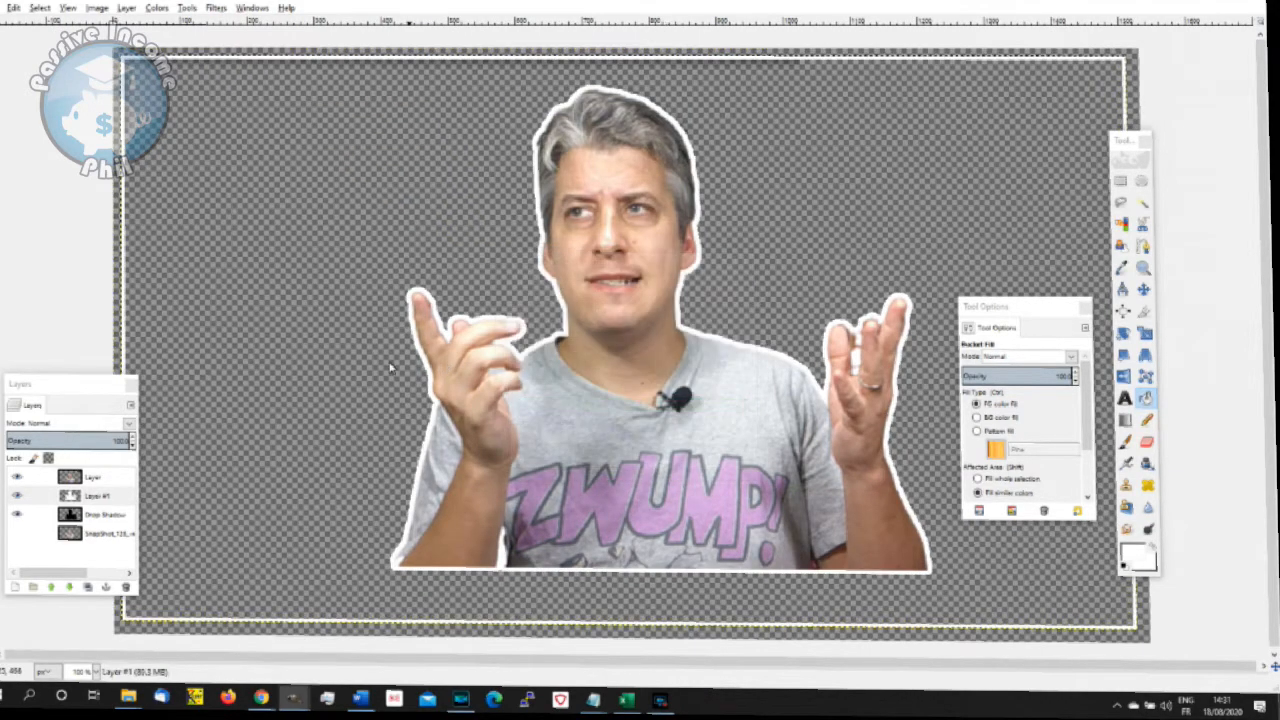
{"action": "key", "text": "ctrl+z"}
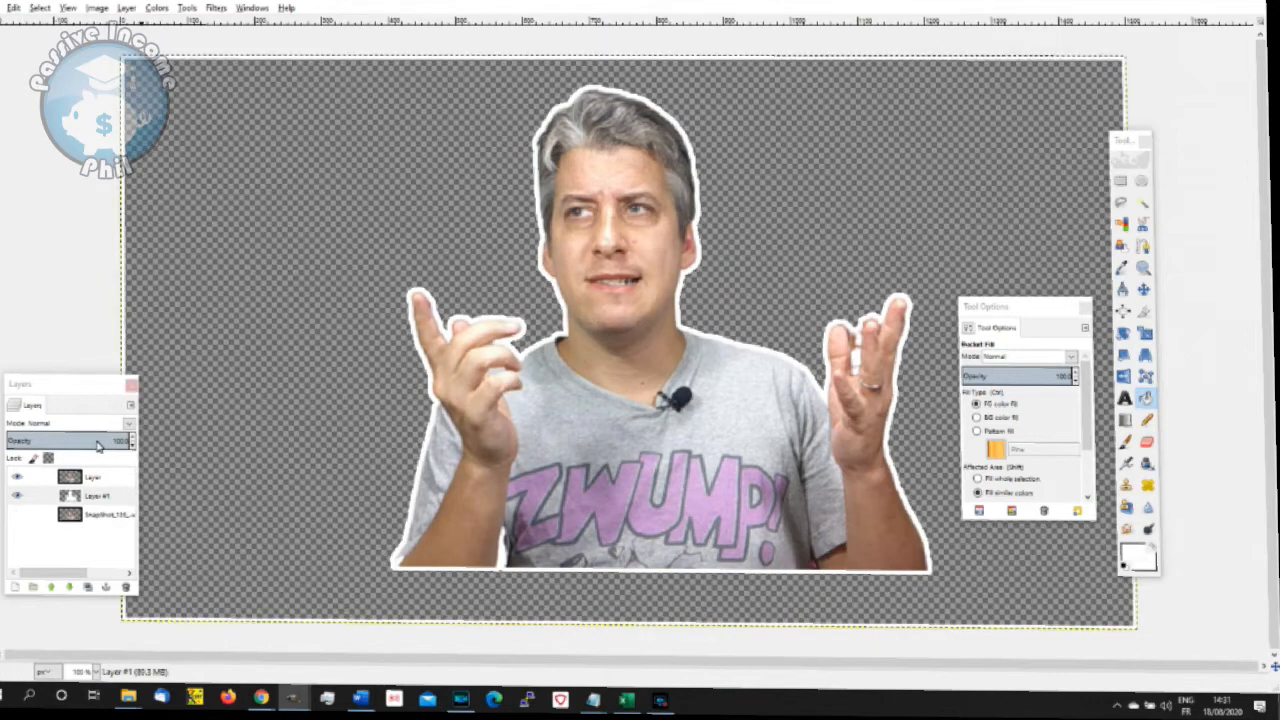
- Set the Bucket Fill mode to Color erase and erase the white frame along the canvas edge on the outline layer
{"action": "left_click", "coordinate": [112, 495]}
{"action": "left_click", "coordinate": [1146, 398]}
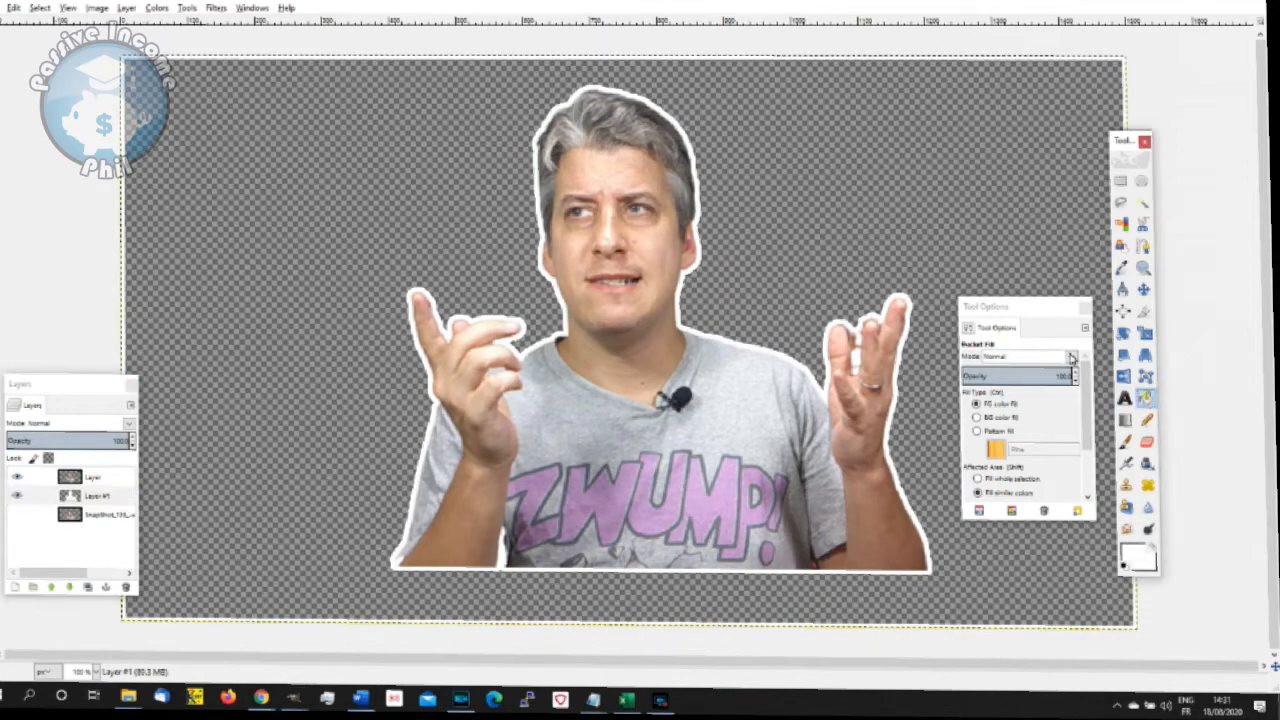
{"action": "left_click", "coordinate": [1063, 356]}
{"action": "left_click", "coordinate": [1063, 358]}
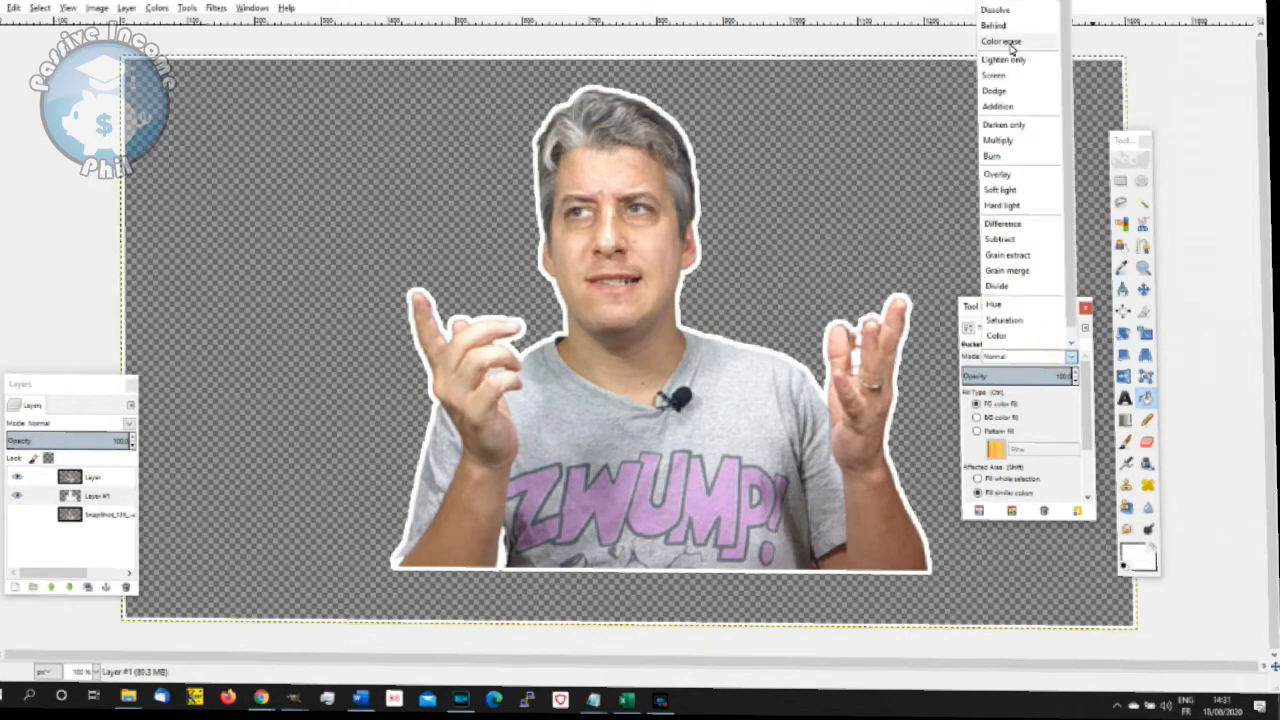
{"action": "left_click", "coordinate": [1010, 45]}
{"action": "left_click", "coordinate": [95, 496]}
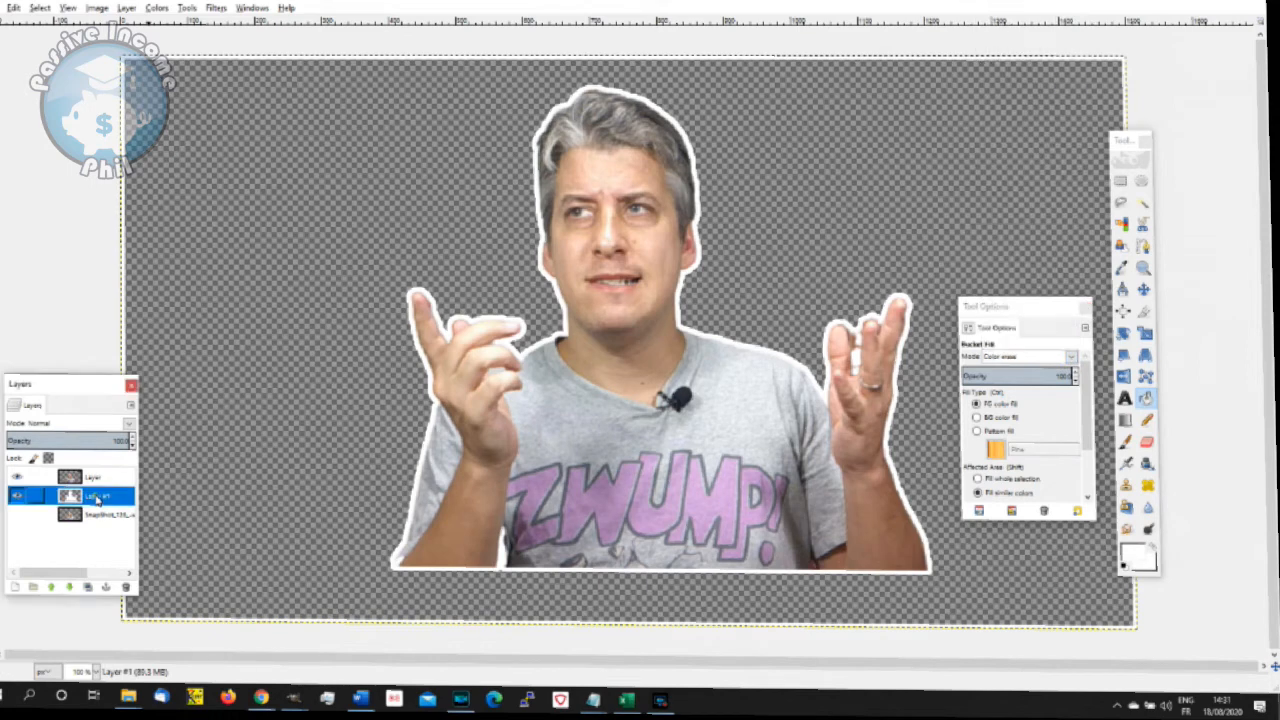
{"action": "left_click", "coordinate": [303, 62]}
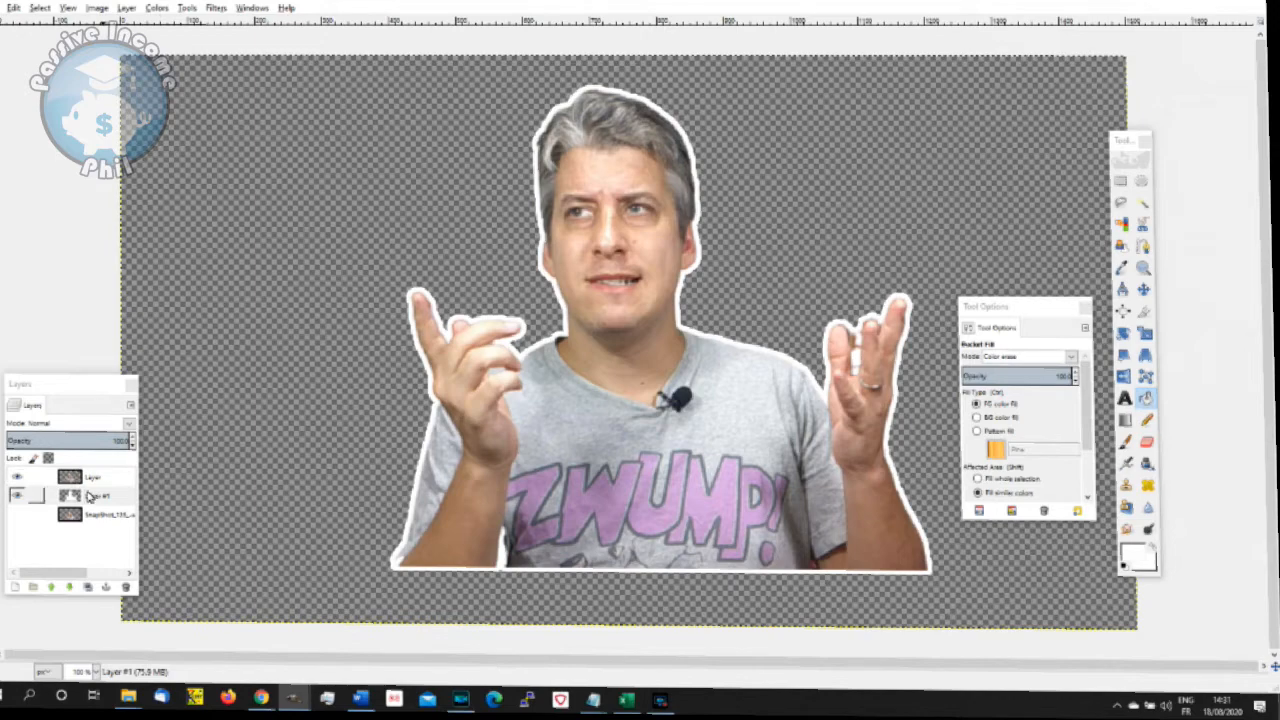
- Apply the Drop Shadow filter to the cleaned white outline layer and move the tool options away from the image
{"action": "left_click", "coordinate": [88, 496]}
{"action": "left_click", "coordinate": [216, 8]}
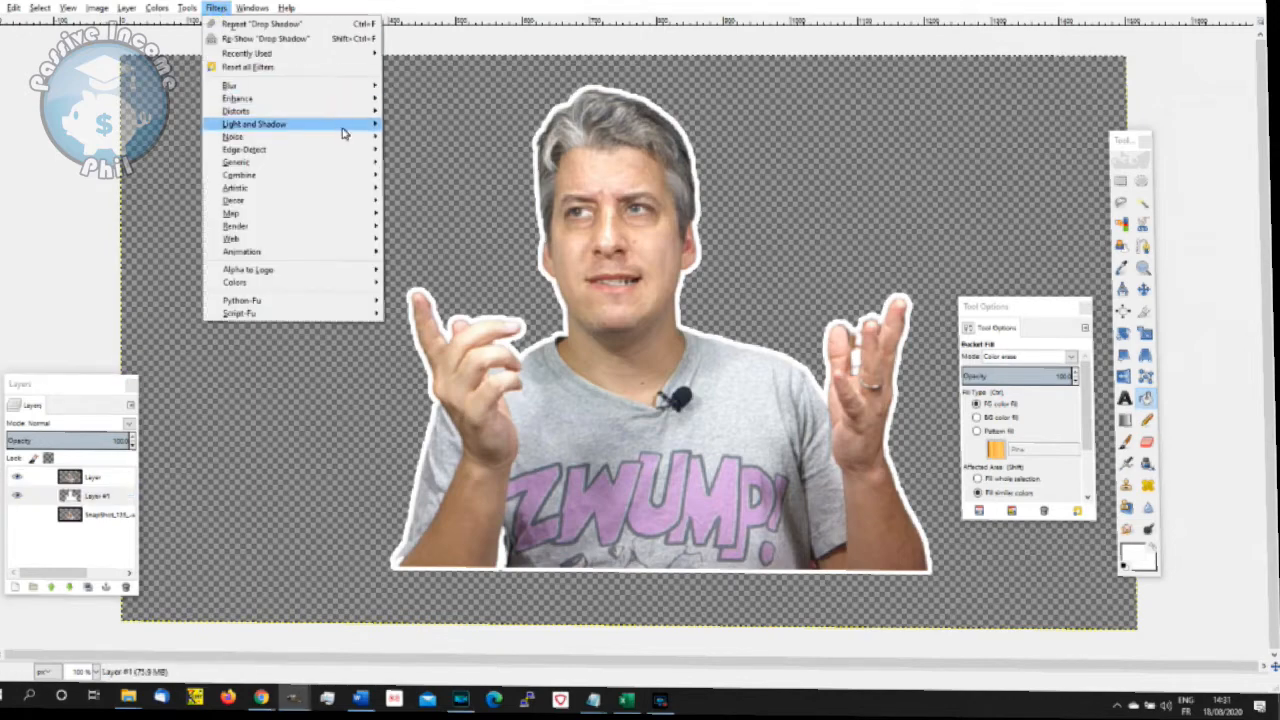
{"action": "mouse_move", "coordinate": [345, 125]}
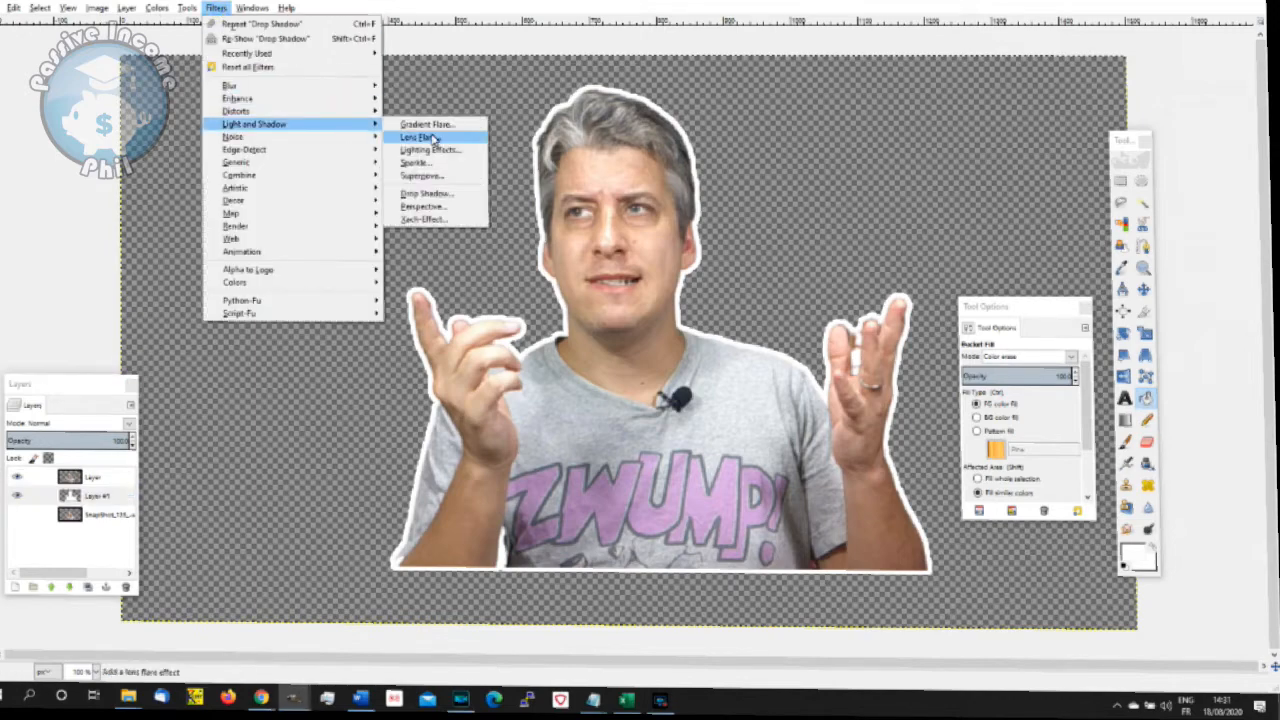
{"action": "left_click", "coordinate": [462, 195]}
{"action": "left_click", "coordinate": [662, 452]}
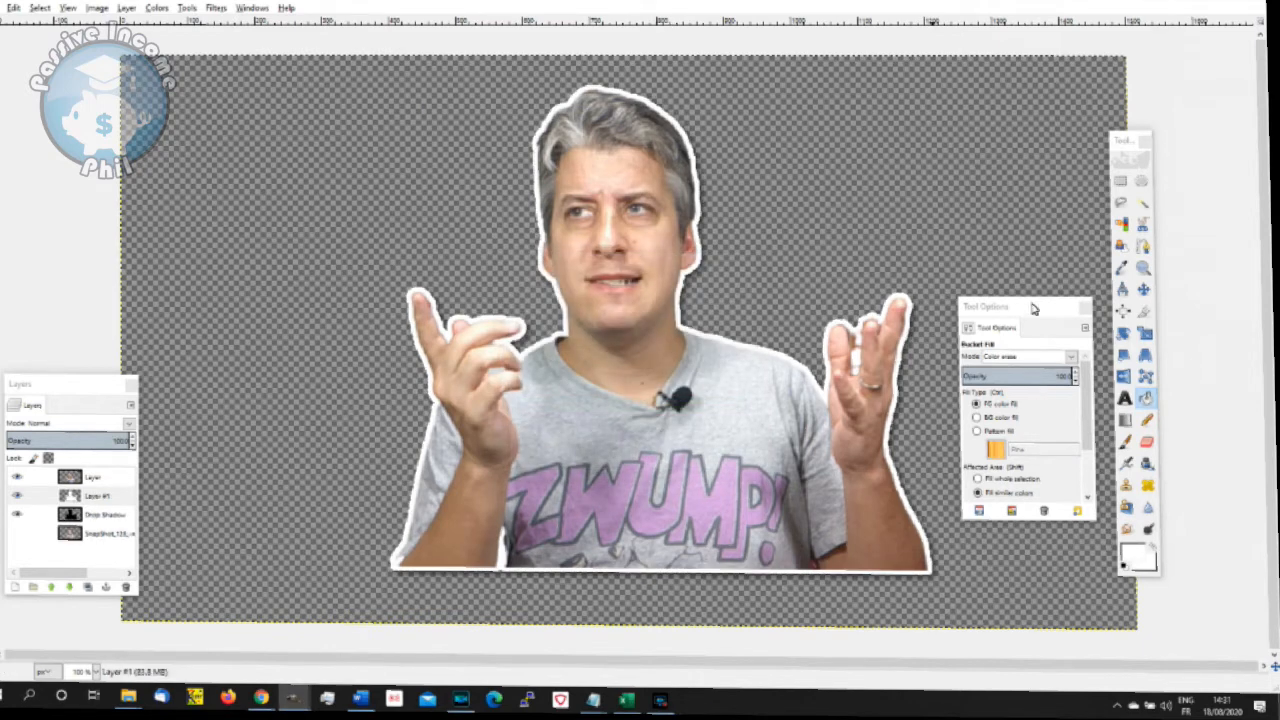
{"action": "left_click_drag", "start_coordinate": [1033, 309], "coordinate": [1187, 320]}
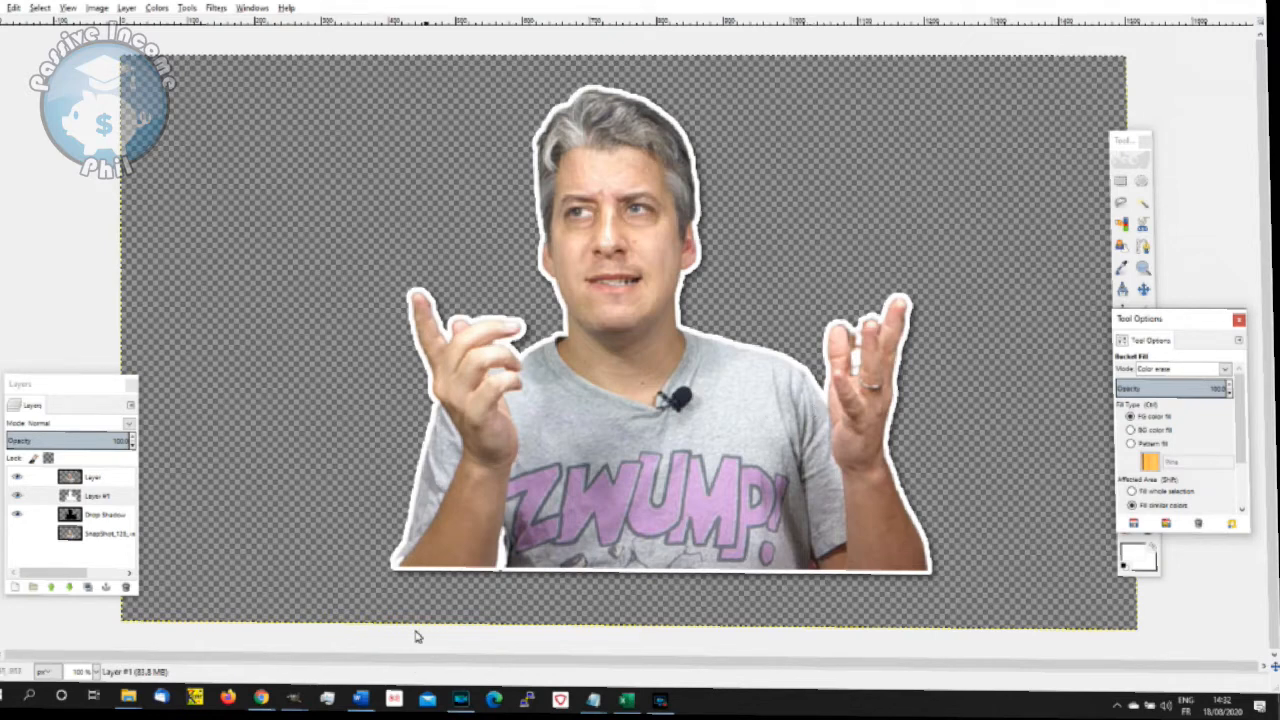
- Switch to Canva in Chrome and create a new design with custom dimensions of 2000 × 1500 px
{"action": "left_click", "coordinate": [260, 697]}
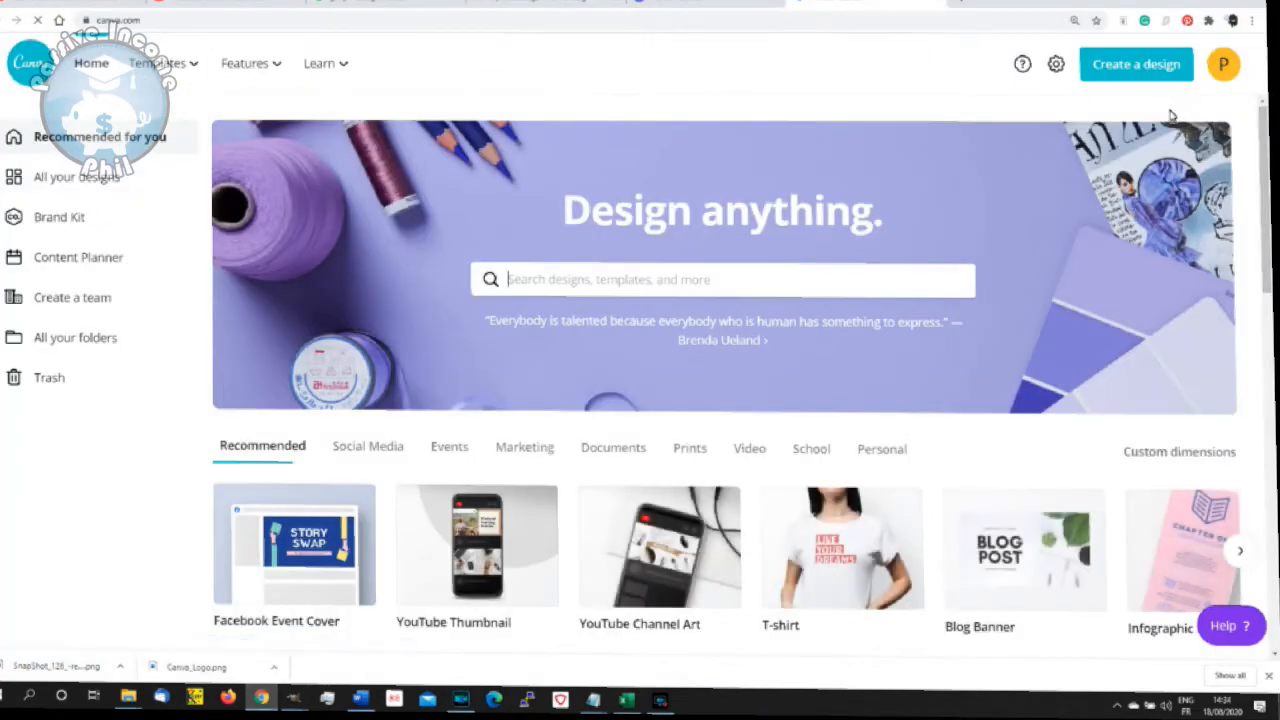
{"action": "left_click", "coordinate": [1140, 66]}
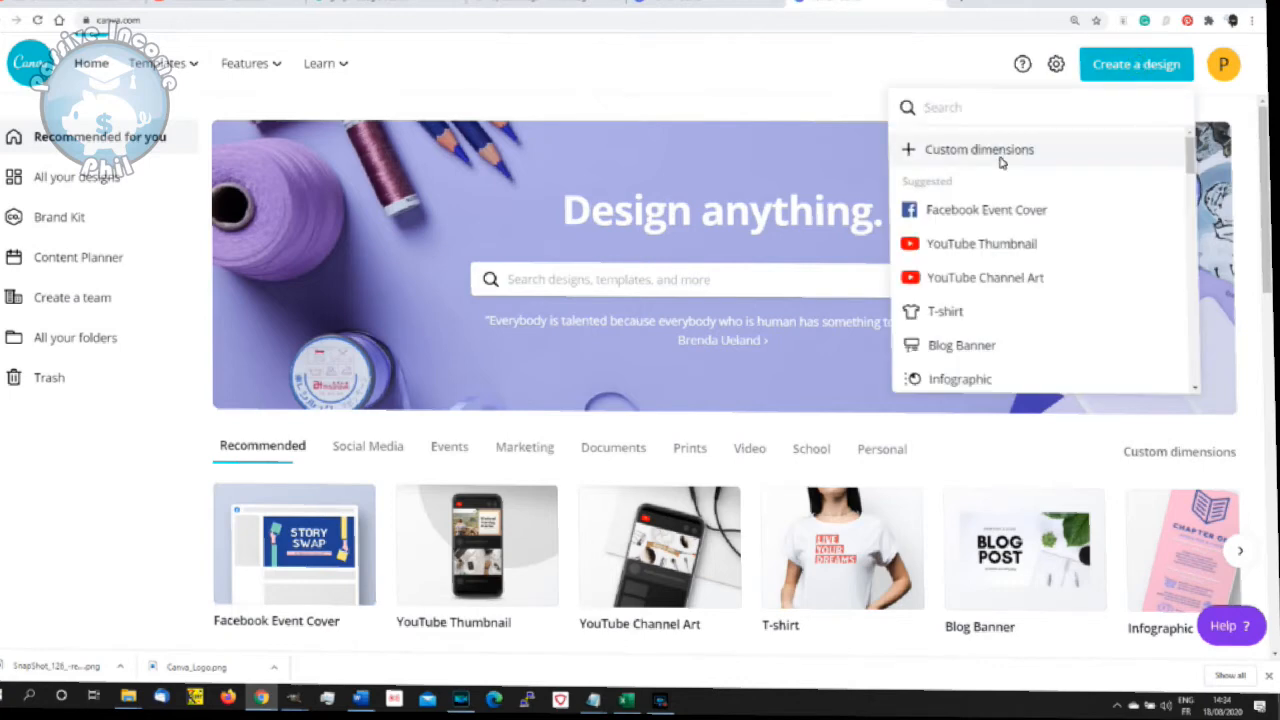
{"action": "left_click", "coordinate": [1001, 160]}
{"action": "type", "text": "2000"}
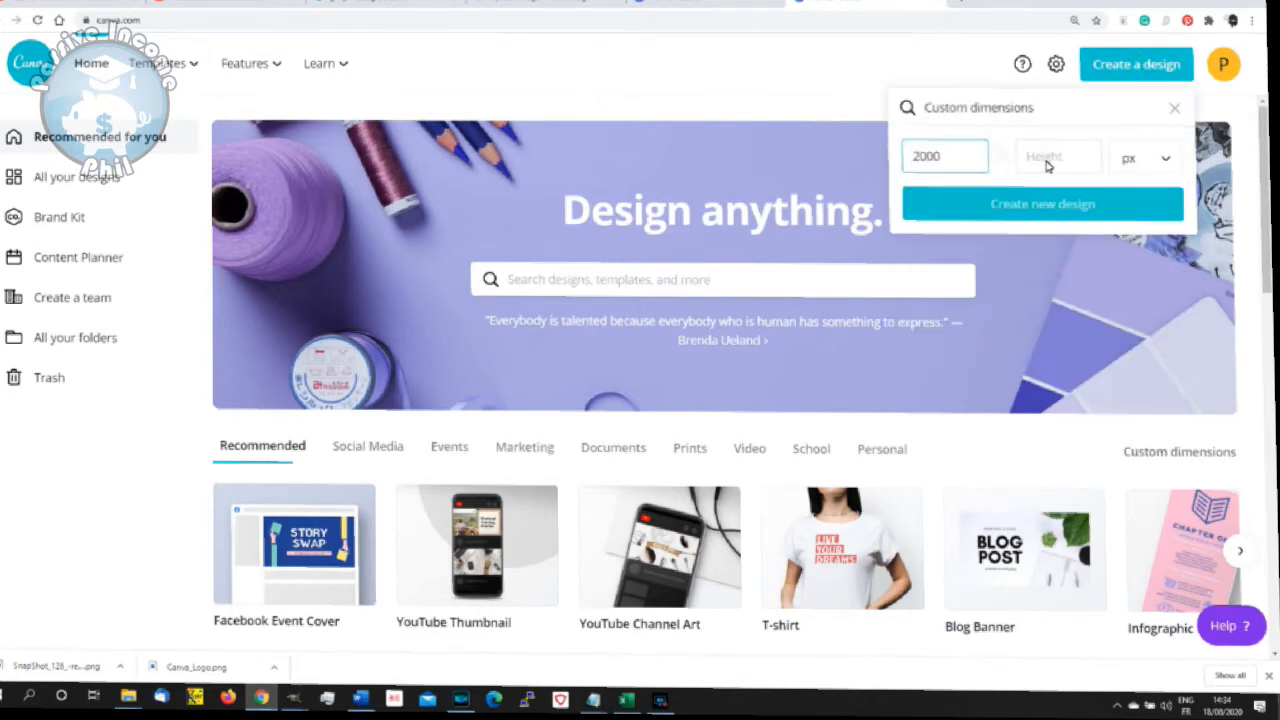
{"action": "left_click", "coordinate": [1047, 164]}
{"action": "type", "text": "1500"}
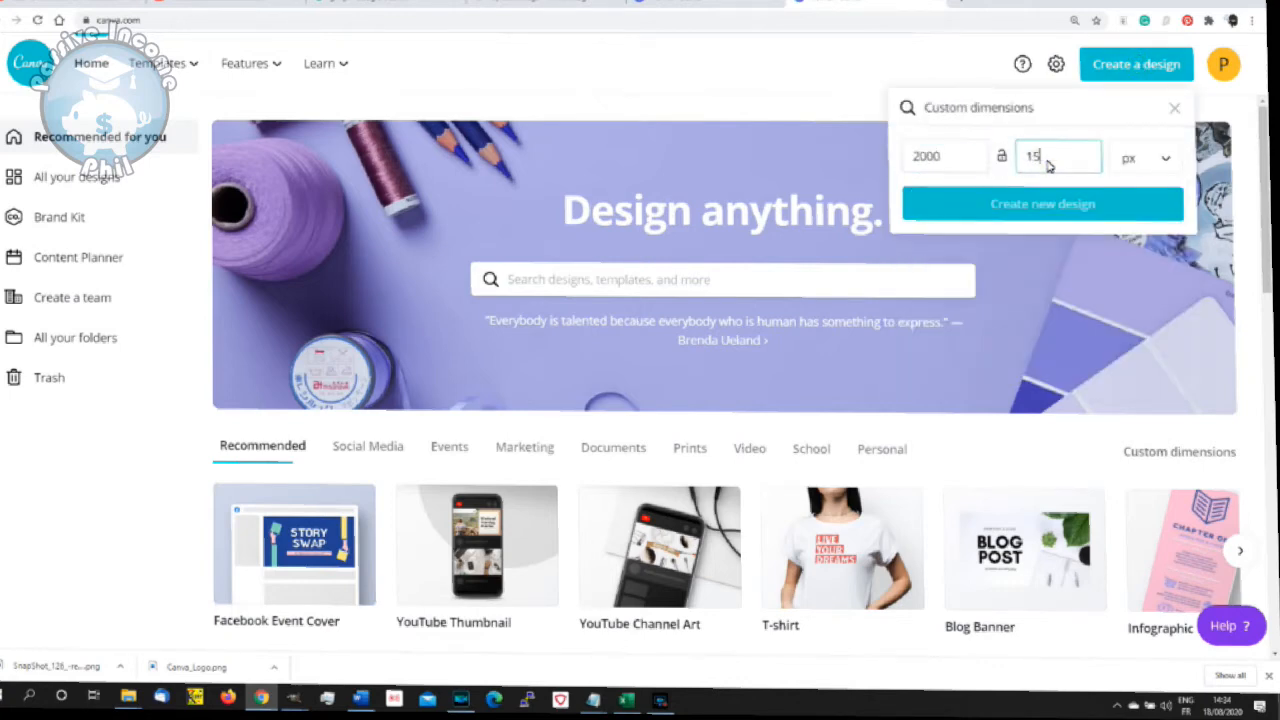
{"action": "left_click", "coordinate": [1068, 206]}
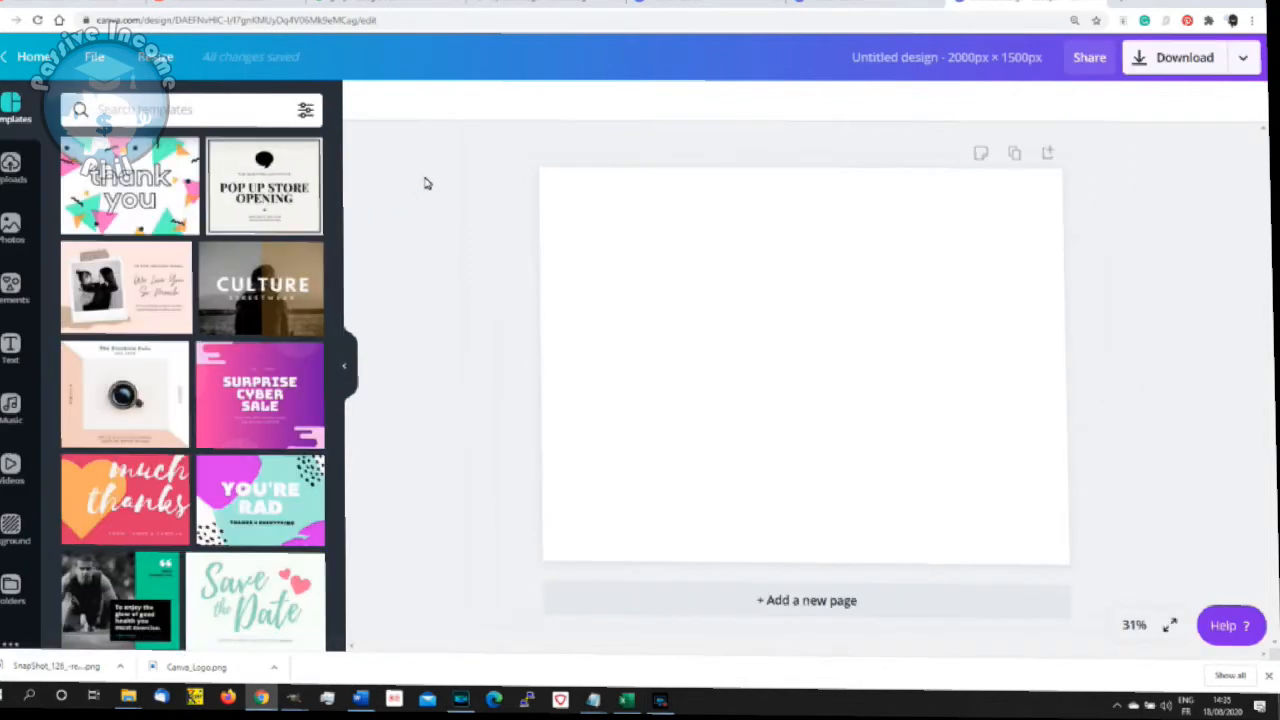
- Upload the presenter photo SnapShot(128).jpg from the Canva review video folder to the design's uploads
{"action": "left_click", "coordinate": [10, 168]}
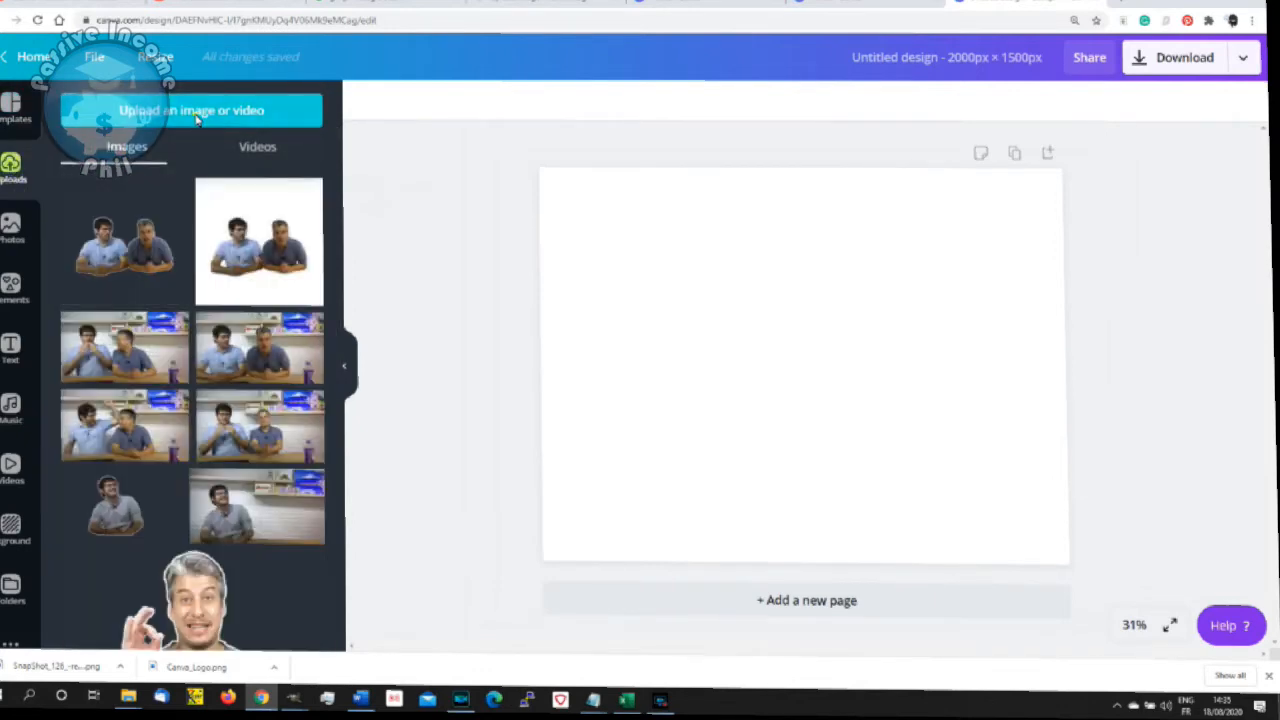
{"action": "left_click", "coordinate": [190, 118]}
{"action": "left_click", "coordinate": [97, 195]}
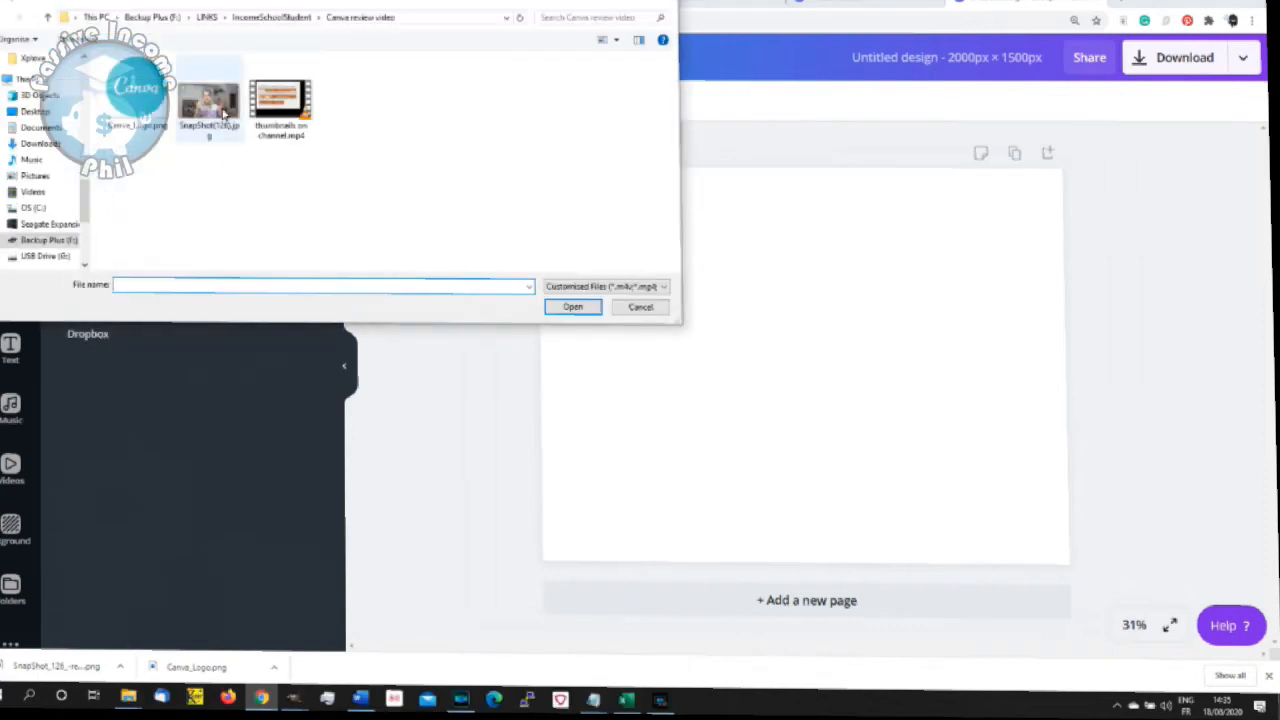
{"action": "double_click", "coordinate": [225, 135]}
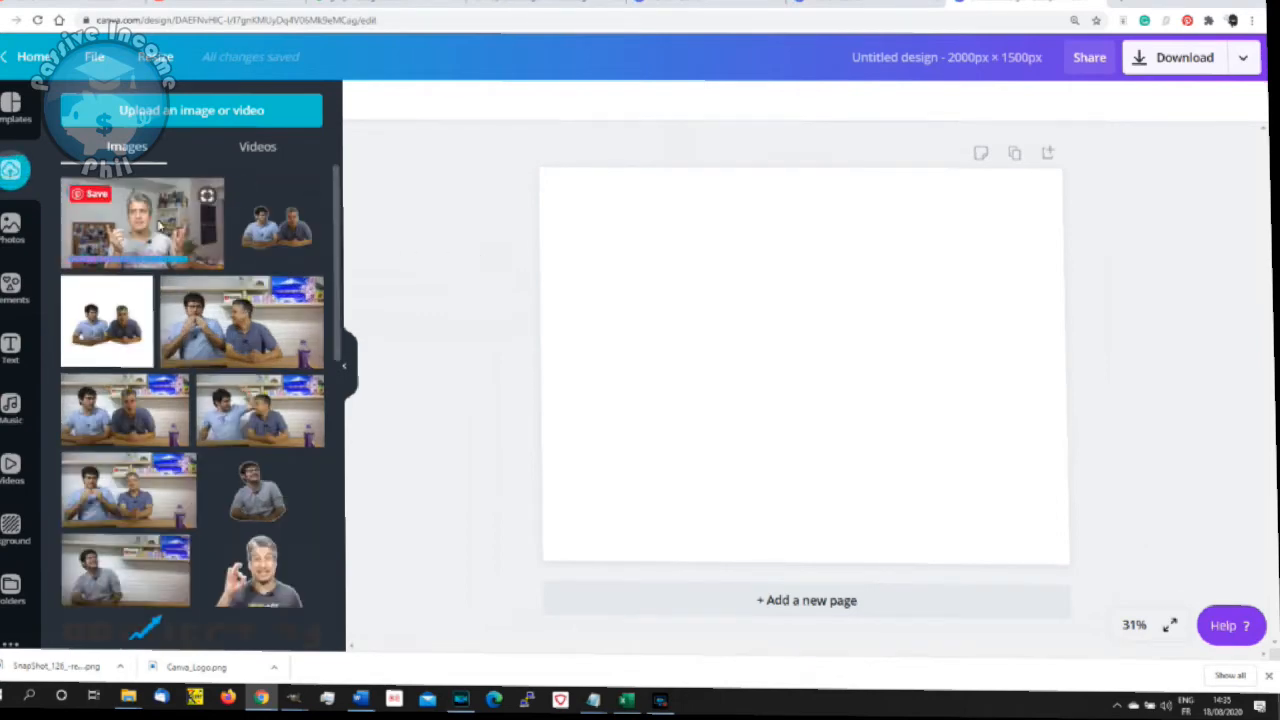
- Place the uploaded presenter photo on the page, enlarge it to the full page height and position the presenter within the page
{"action": "left_click", "coordinate": [158, 228]}
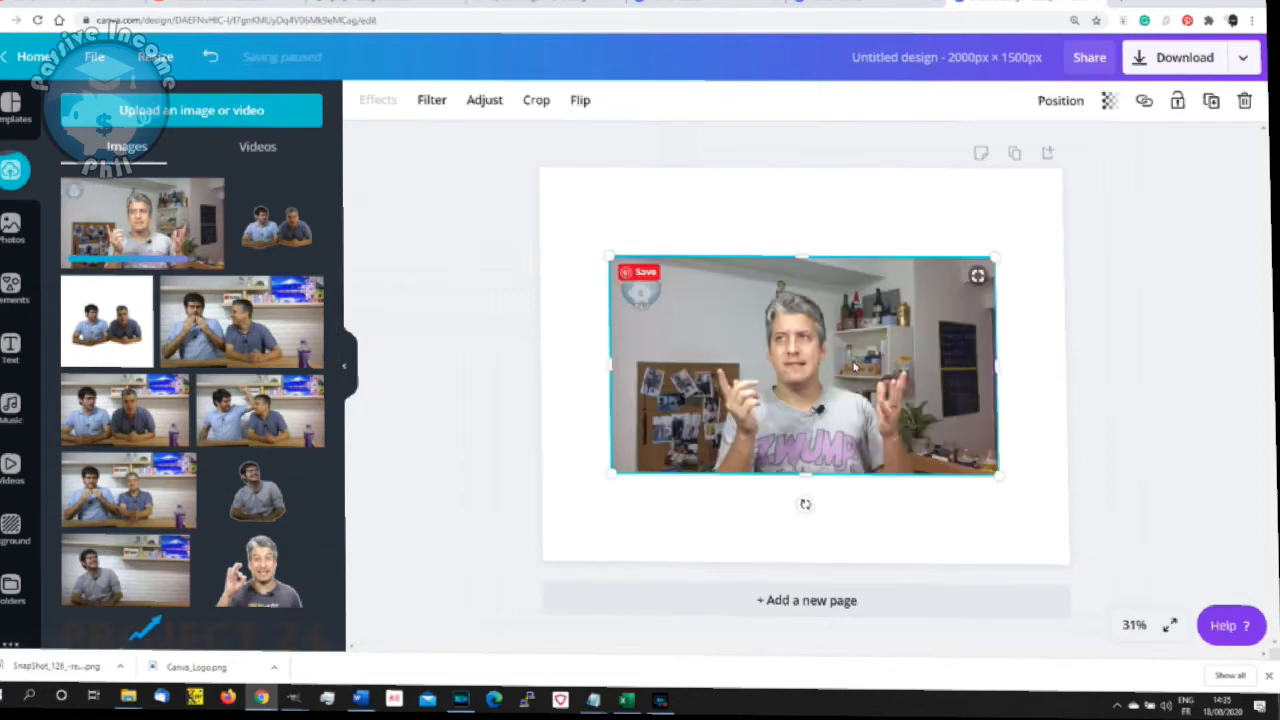
{"action": "left_click_drag", "start_coordinate": [808, 302], "coordinate": [738, 216]}
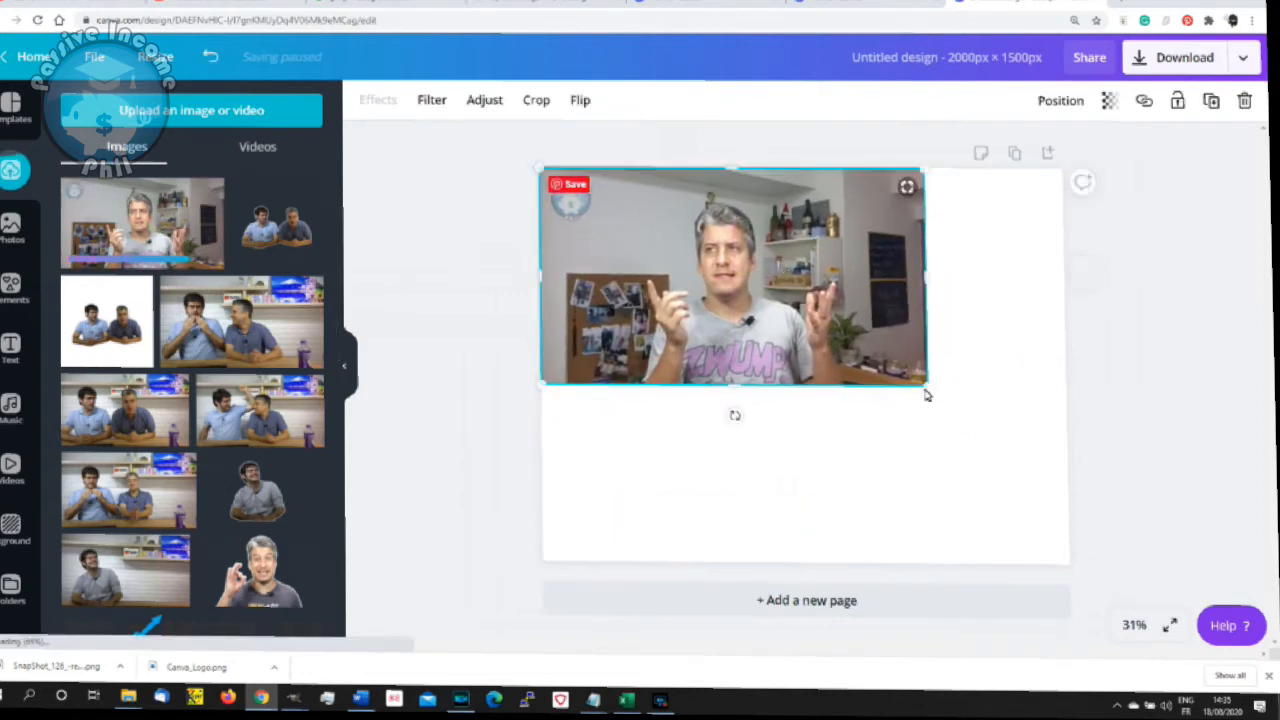
{"action": "left_click_drag", "start_coordinate": [950, 412], "coordinate": [933, 435]}
{"action": "left_click_drag", "start_coordinate": [1136, 529], "coordinate": [1204, 586]}
{"action": "left_click_drag", "start_coordinate": [928, 457], "coordinate": [911, 465]}
{"action": "left_click_drag", "start_coordinate": [833, 187], "coordinate": [830, 167]}
{"action": "left_click_drag", "start_coordinate": [811, 326], "coordinate": [797, 325]}
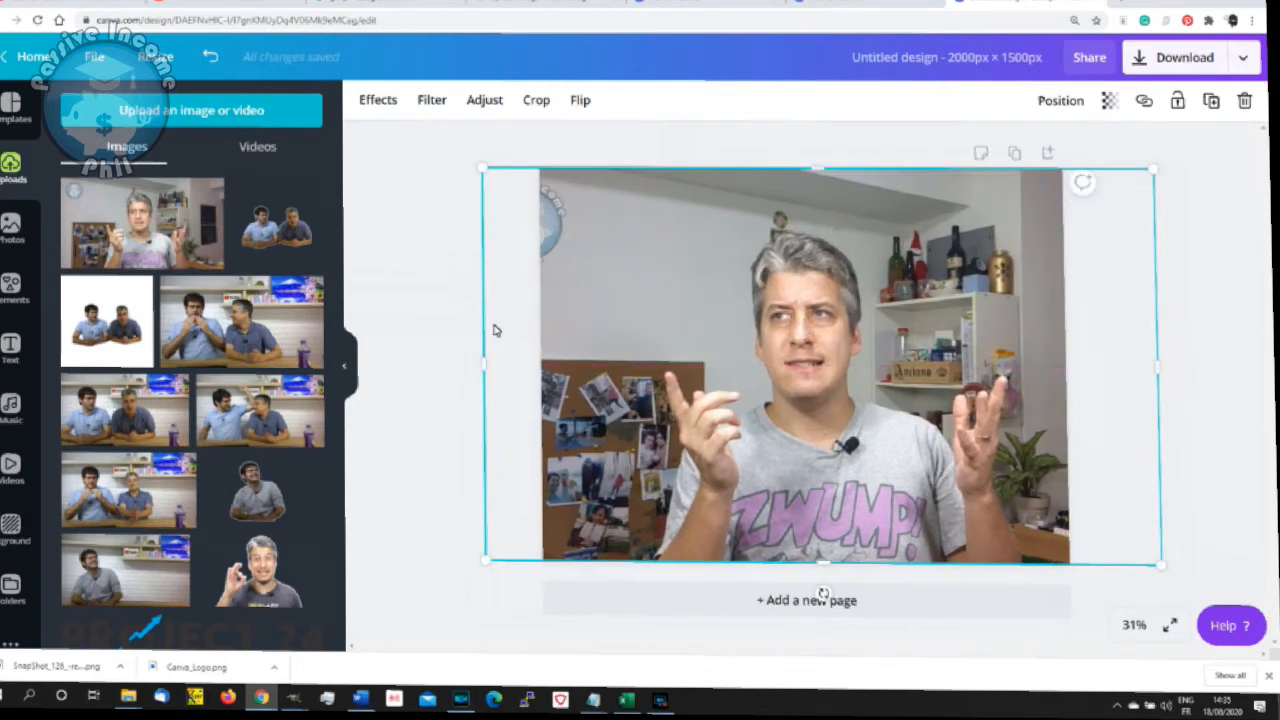
- Remove the photo's background with the Background Remover effect
{"action": "left_click", "coordinate": [388, 104]}
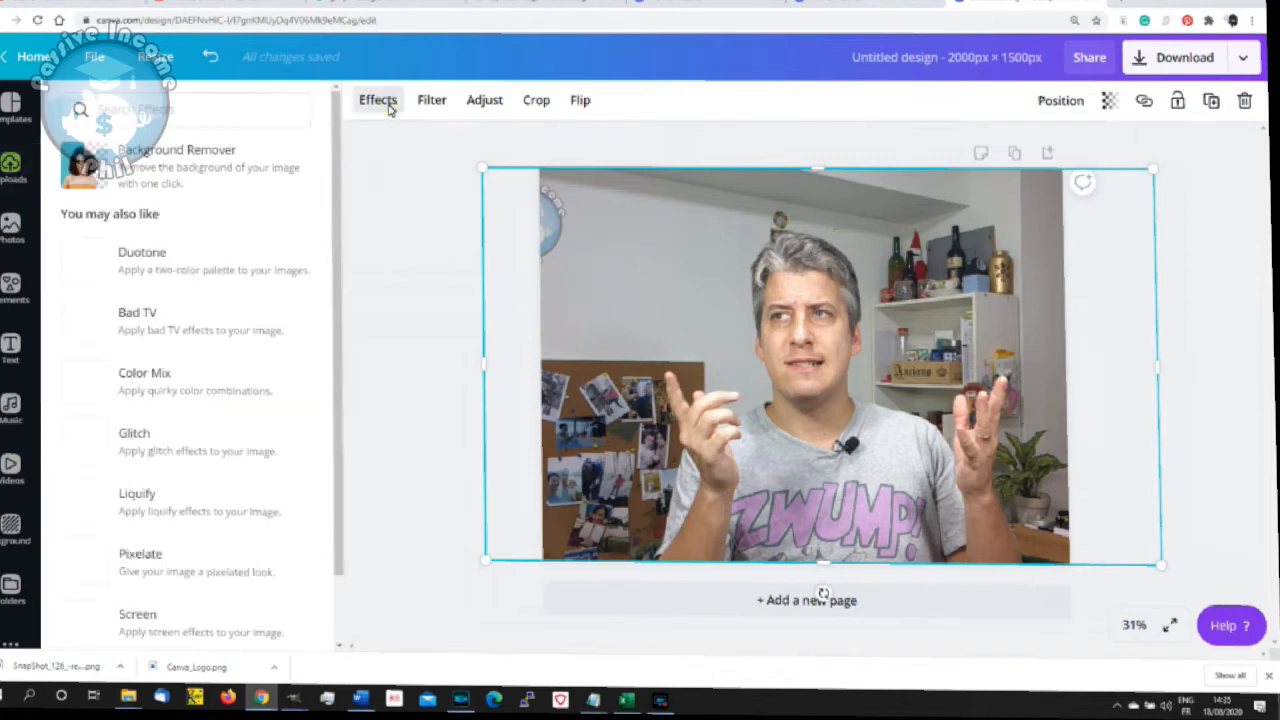
{"action": "left_click", "coordinate": [212, 163]}
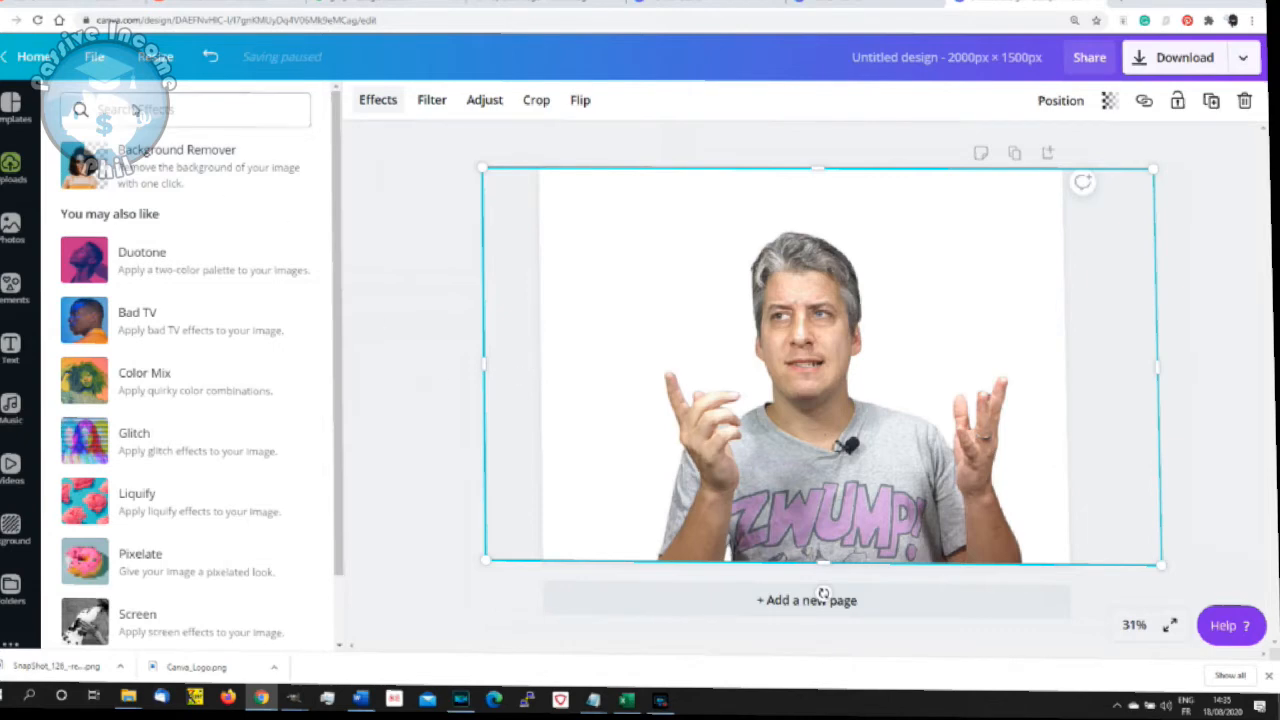
- Rename the design as test thumbnail
{"action": "left_click", "coordinate": [96, 58]}
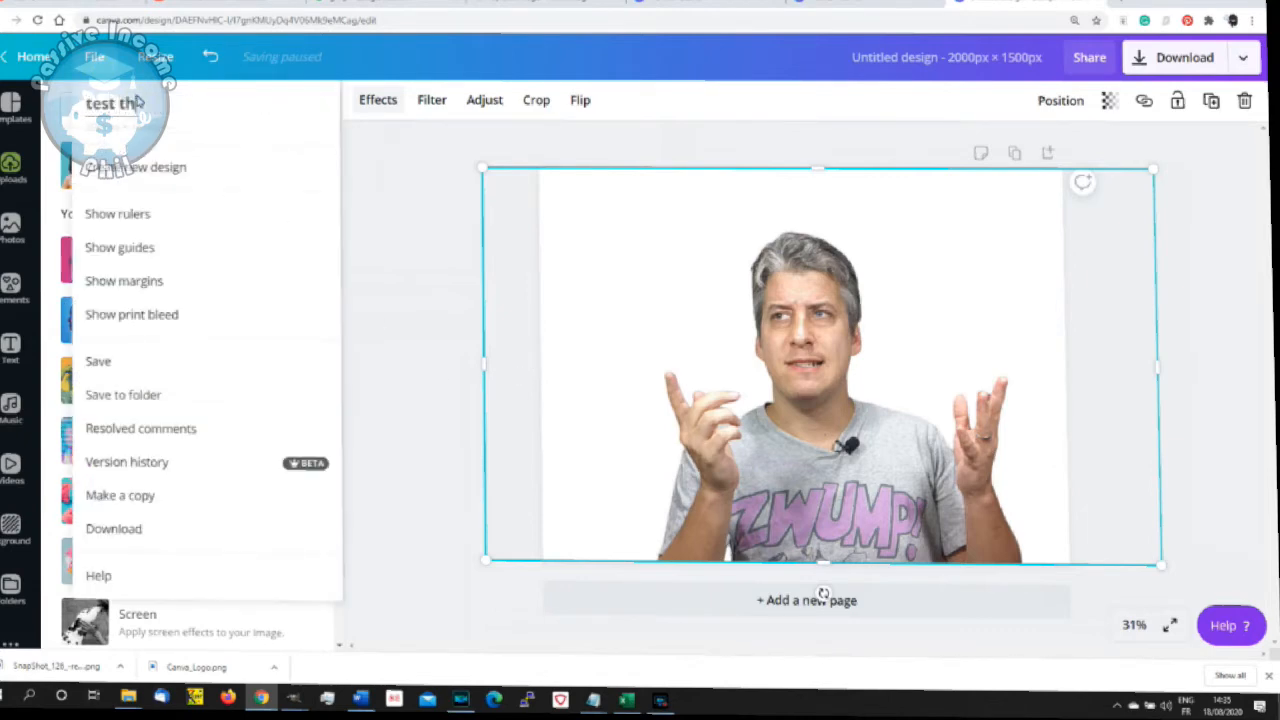
{"action": "left_click", "coordinate": [137, 100]}
{"action": "type", "text": "test thumbnail"}
{"action": "key", "text": "Return"}
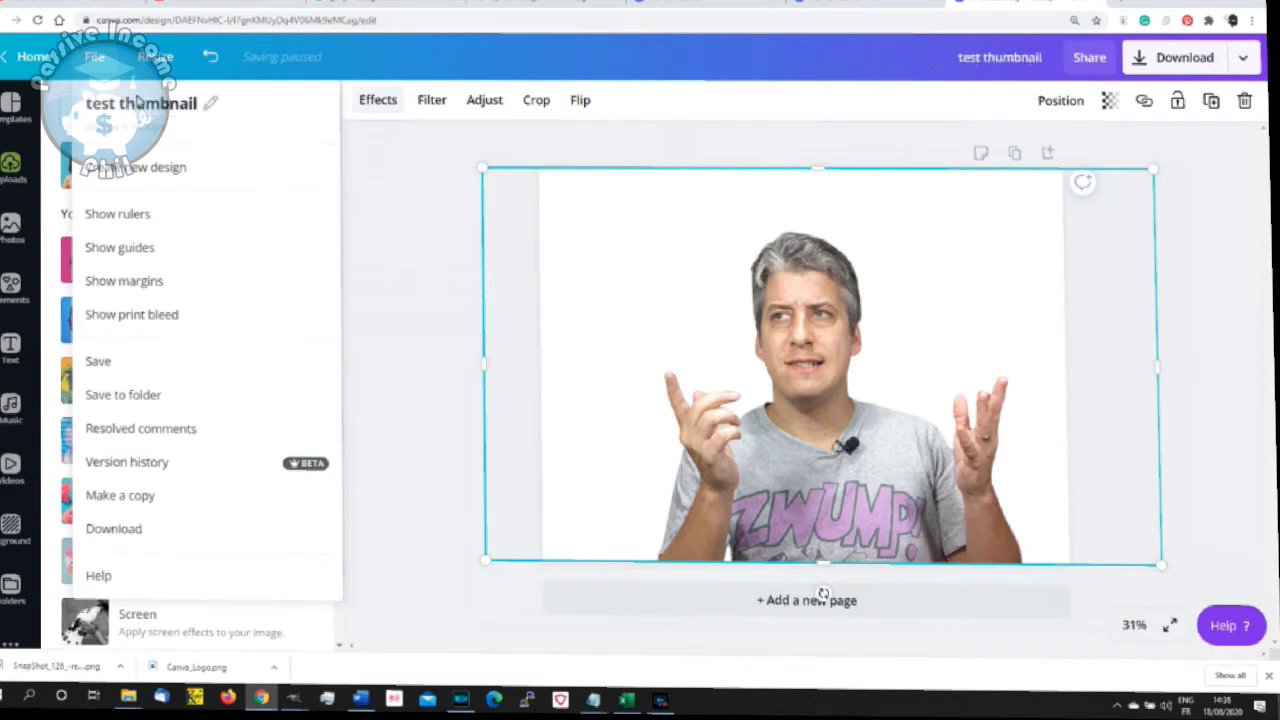
- Download the design as a 2000 × 1500 px PNG with a transparent background
{"action": "left_click", "coordinate": [1200, 60]}
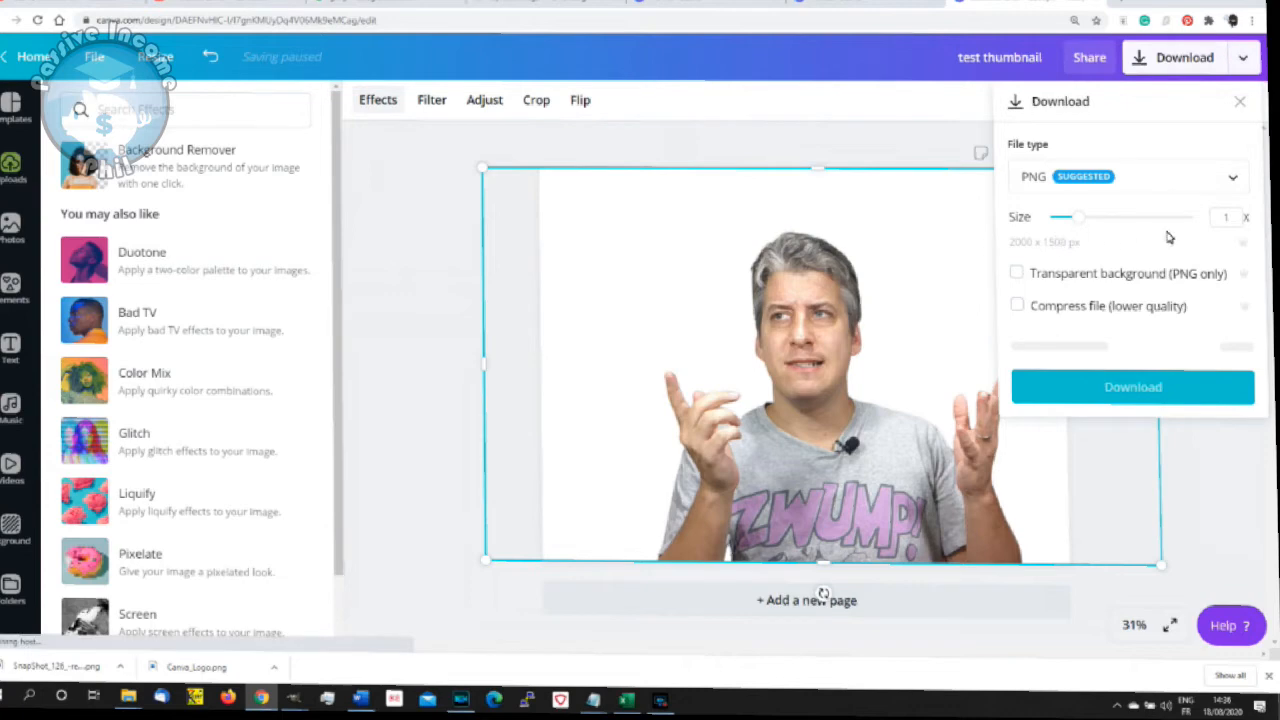
{"action": "left_click", "coordinate": [1077, 280]}
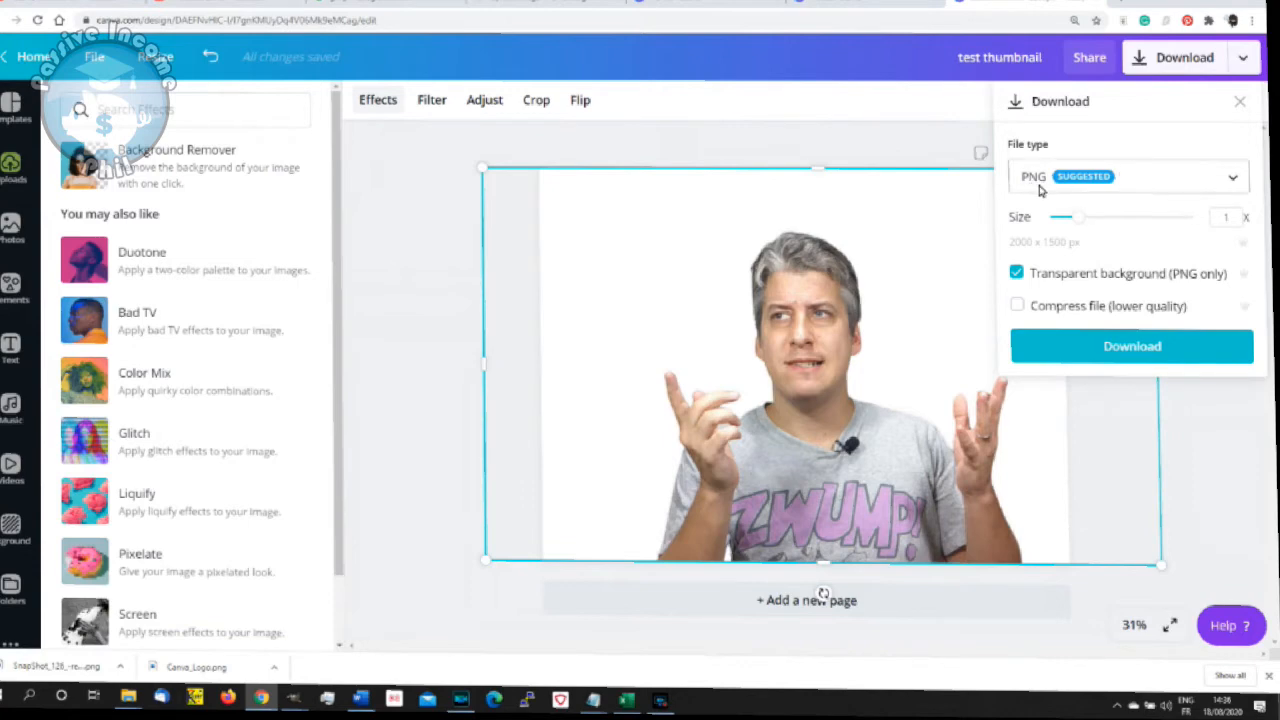
{"action": "left_click", "coordinate": [1130, 347]}
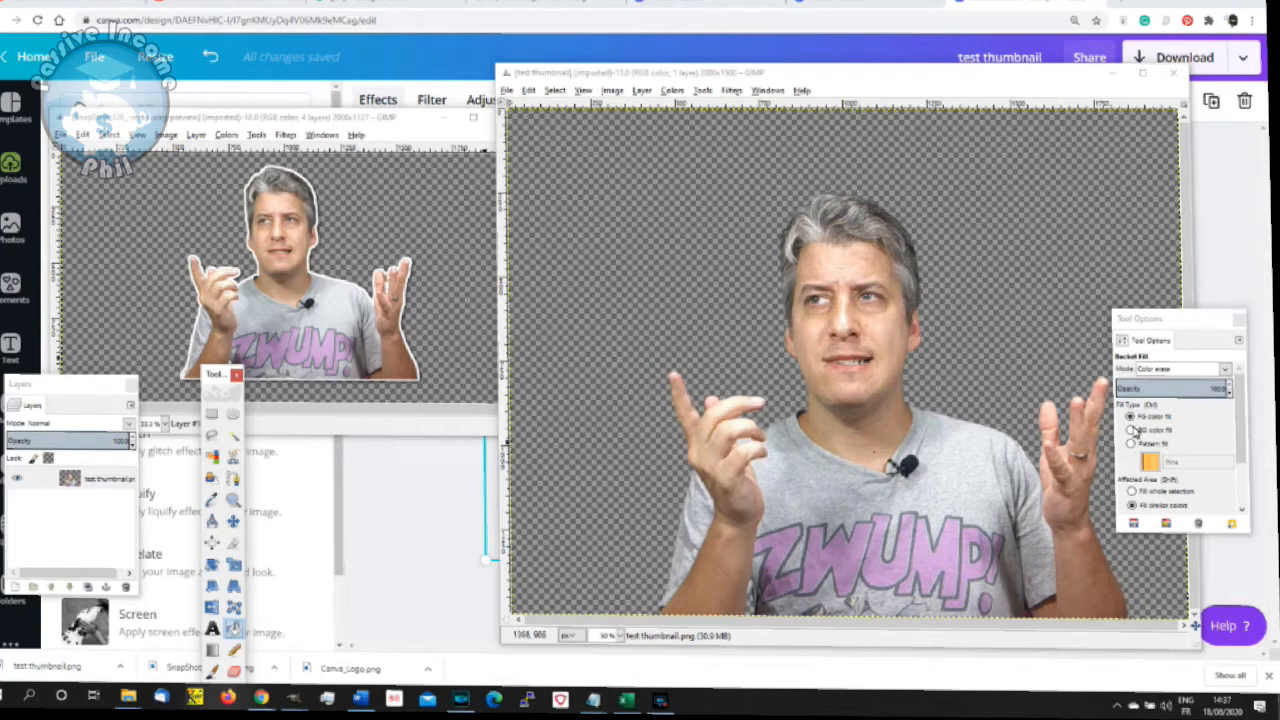
- Maximize the test thumbnail image window, activate Fuzzy Select and place its tool options beside the image
{"action": "left_click_drag", "start_coordinate": [1190, 332], "coordinate": [362, 447]}
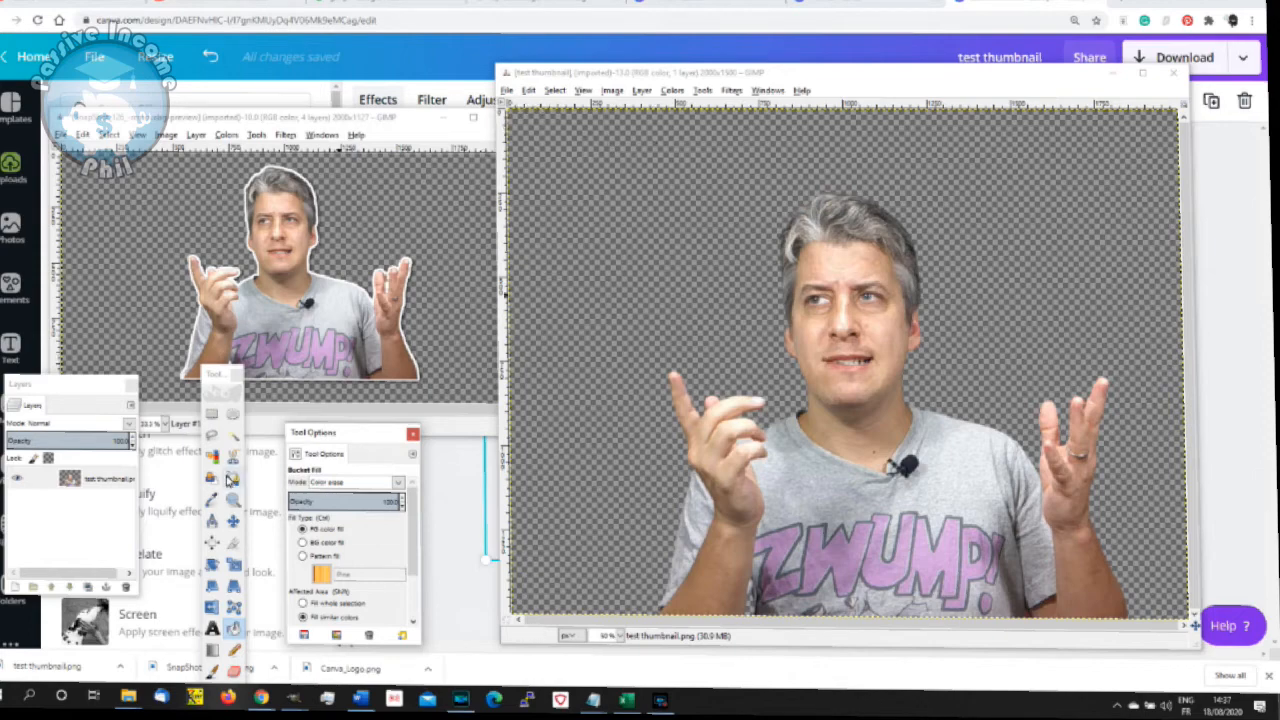
{"action": "left_click", "coordinate": [232, 436]}
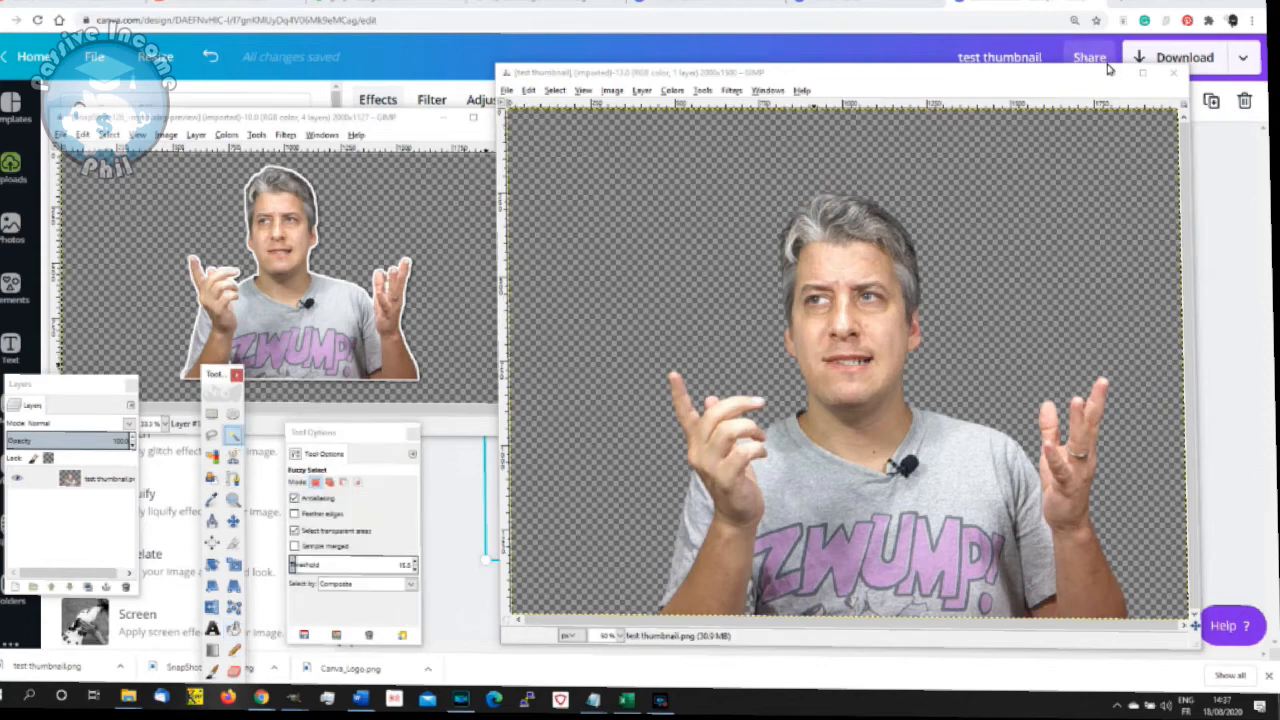
{"action": "left_click", "coordinate": [1142, 72]}
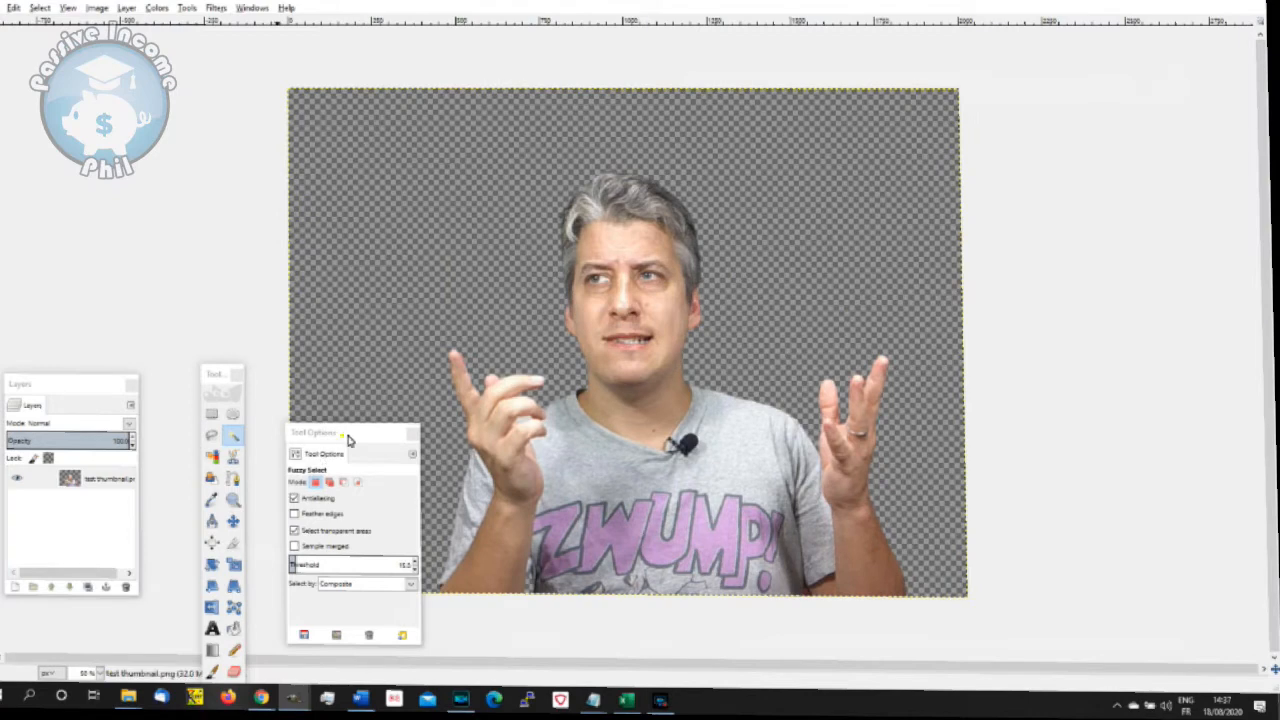
{"action": "left_click_drag", "start_coordinate": [346, 437], "coordinate": [1136, 303]}
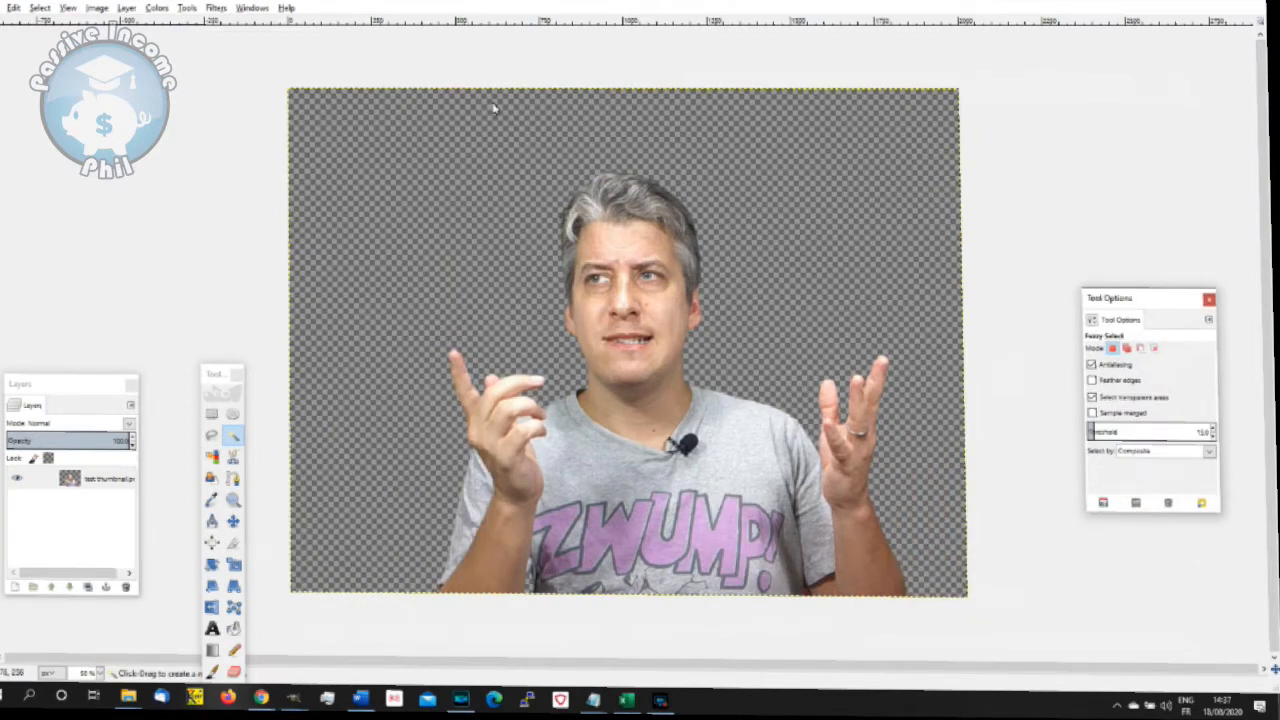
- Add a transparent 2000 × 1500 px layer above the test thumbnail layer and copy the visible presenter cut-out
{"action": "left_click", "coordinate": [124, 9]}
{"action": "left_click", "coordinate": [152, 24]}
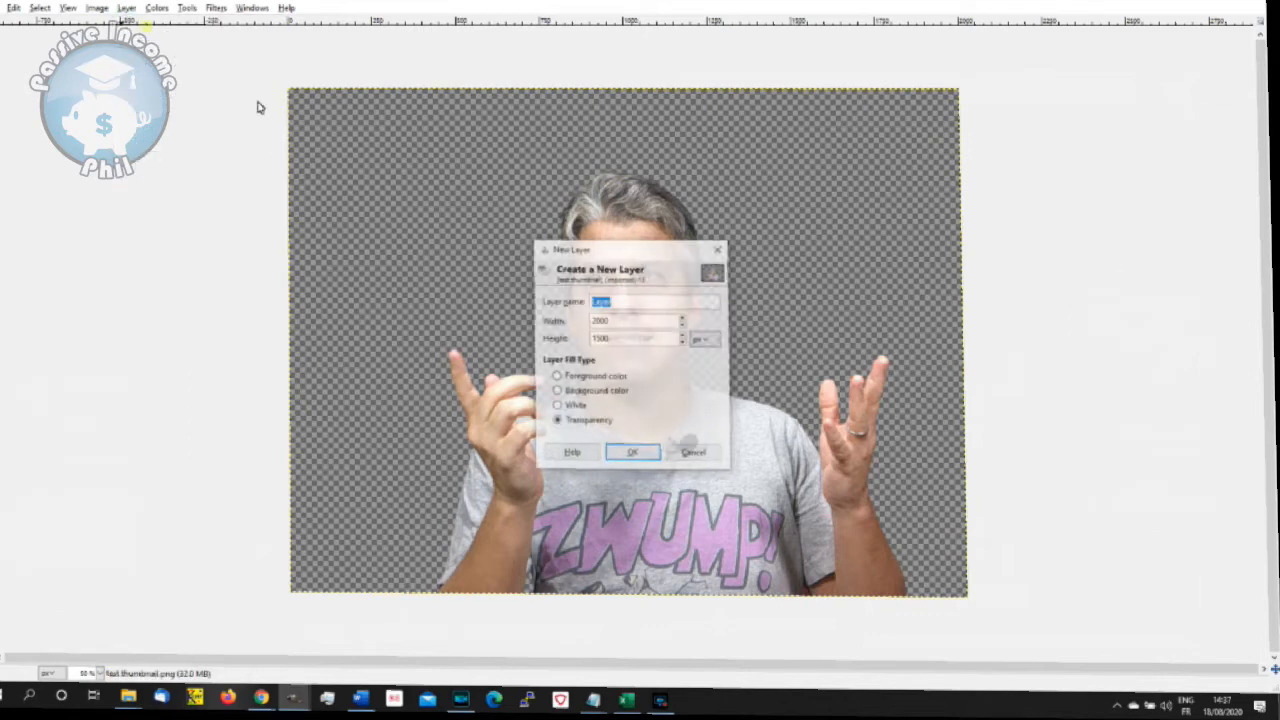
{"action": "left_click", "coordinate": [623, 449]}
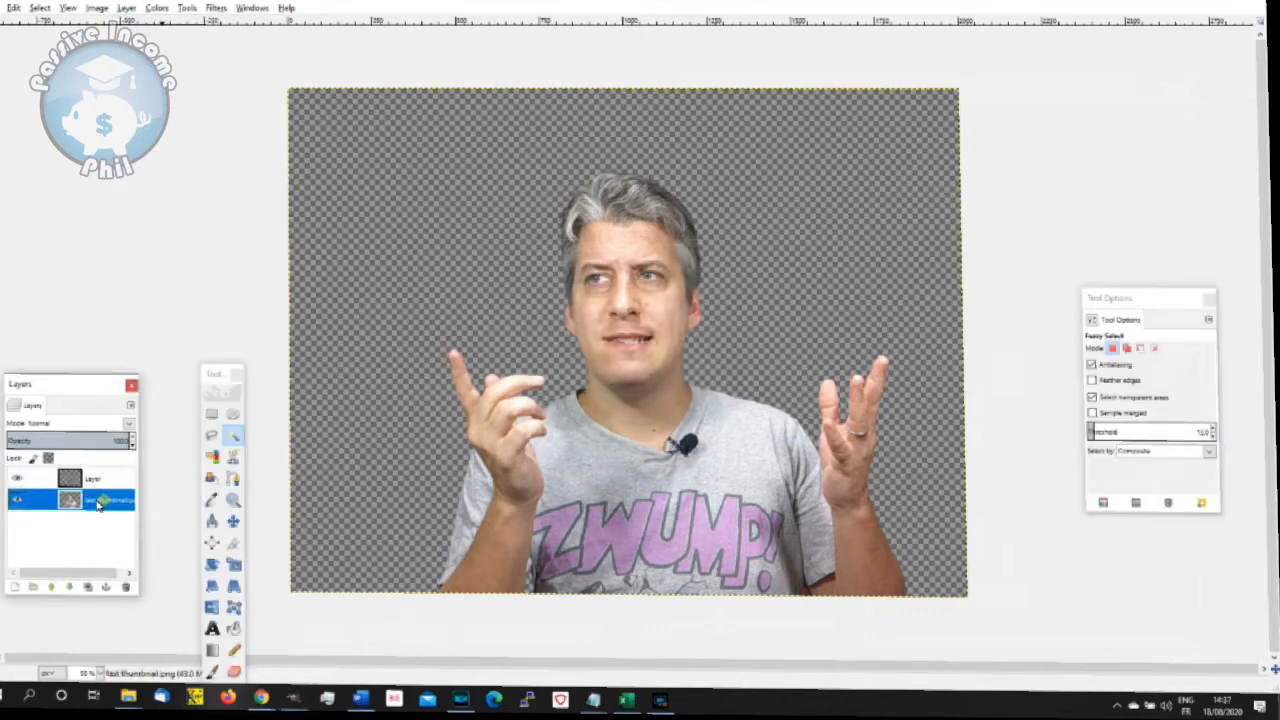
{"action": "left_click", "coordinate": [70, 500]}
{"action": "left_click", "coordinate": [14, 8]}
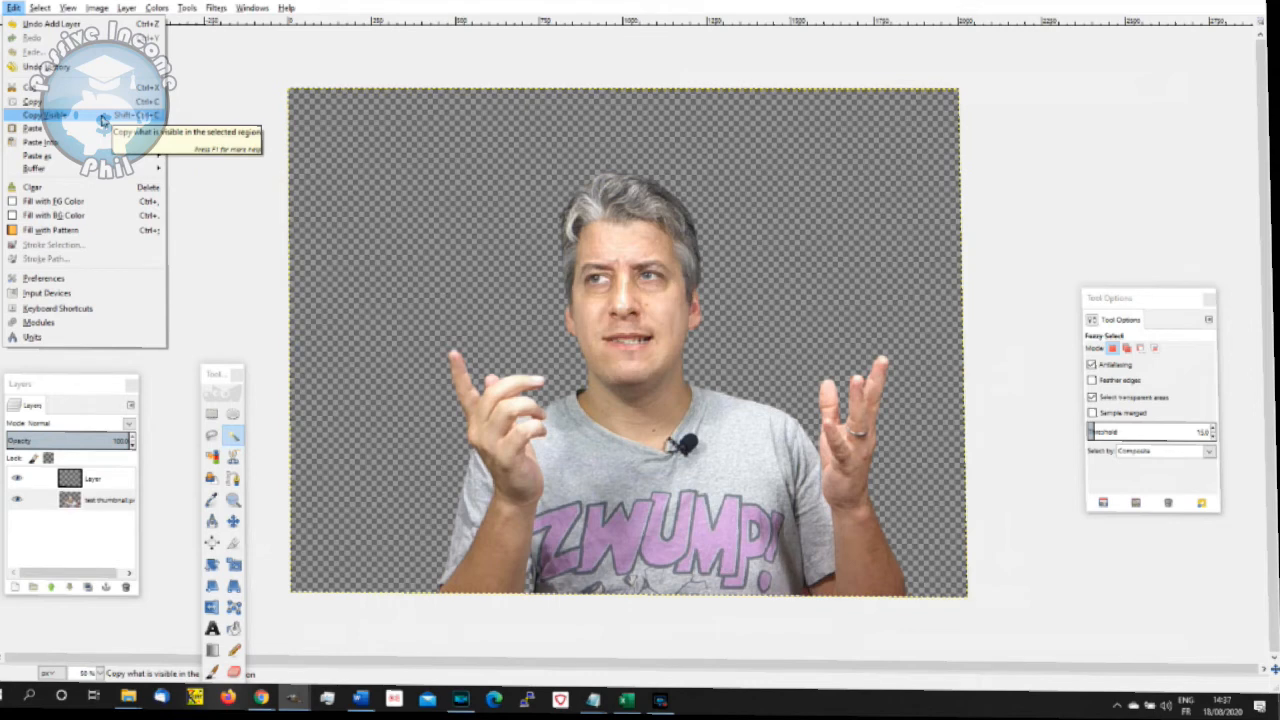
{"action": "left_click", "coordinate": [103, 119]}
- Paste and anchor the copied cut-out on a second new transparent layer, and hide the original test thumbnail layer
{"action": "left_click", "coordinate": [100, 478]}
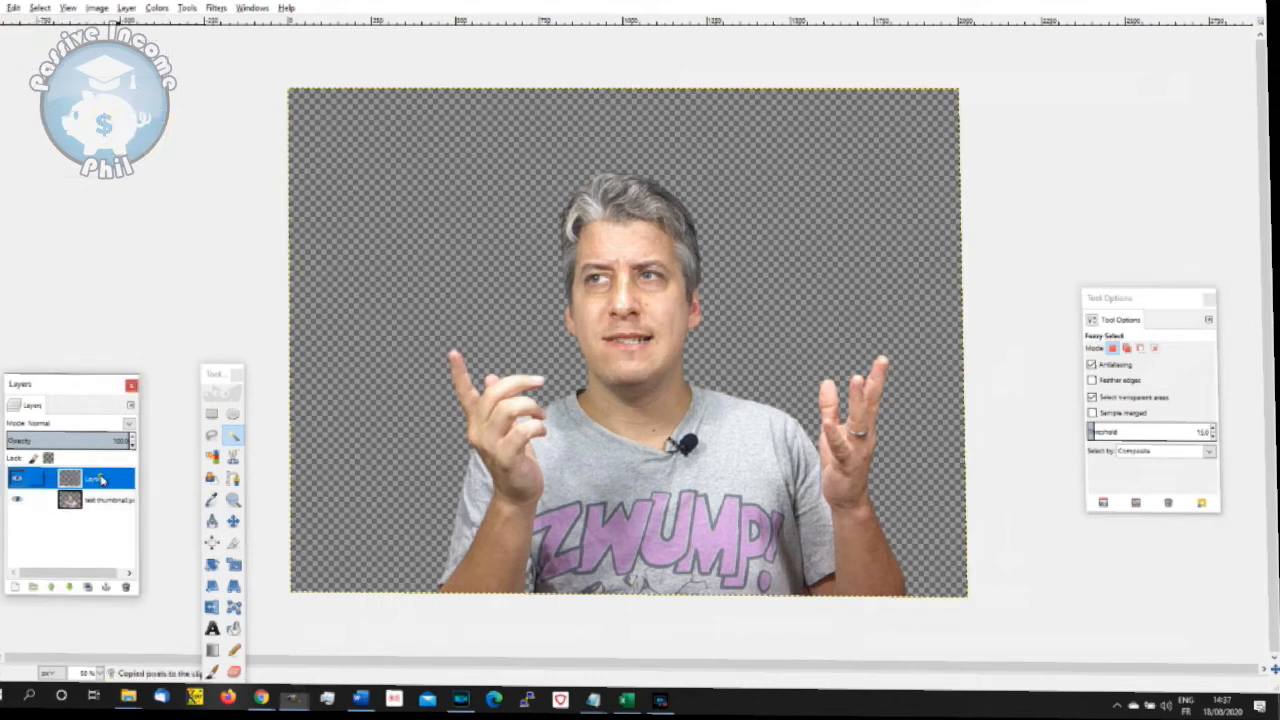
{"action": "right_click", "coordinate": [102, 476]}
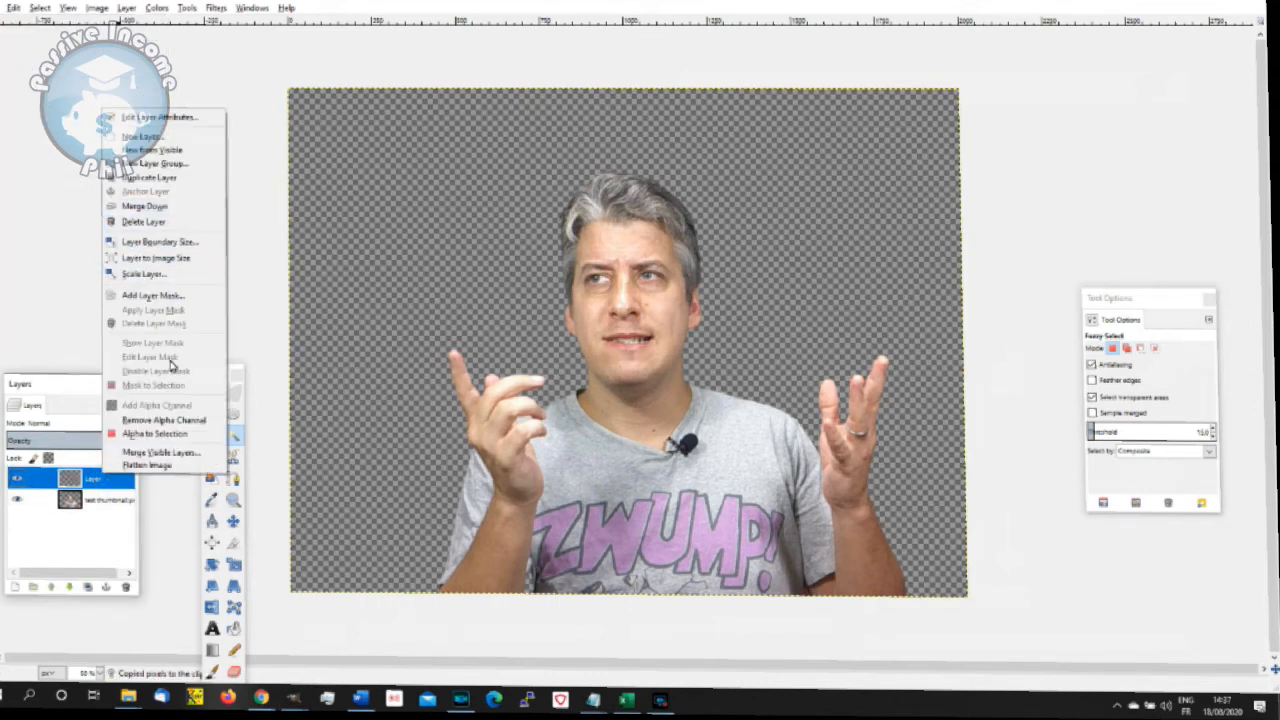
{"action": "left_click", "coordinate": [145, 136]}
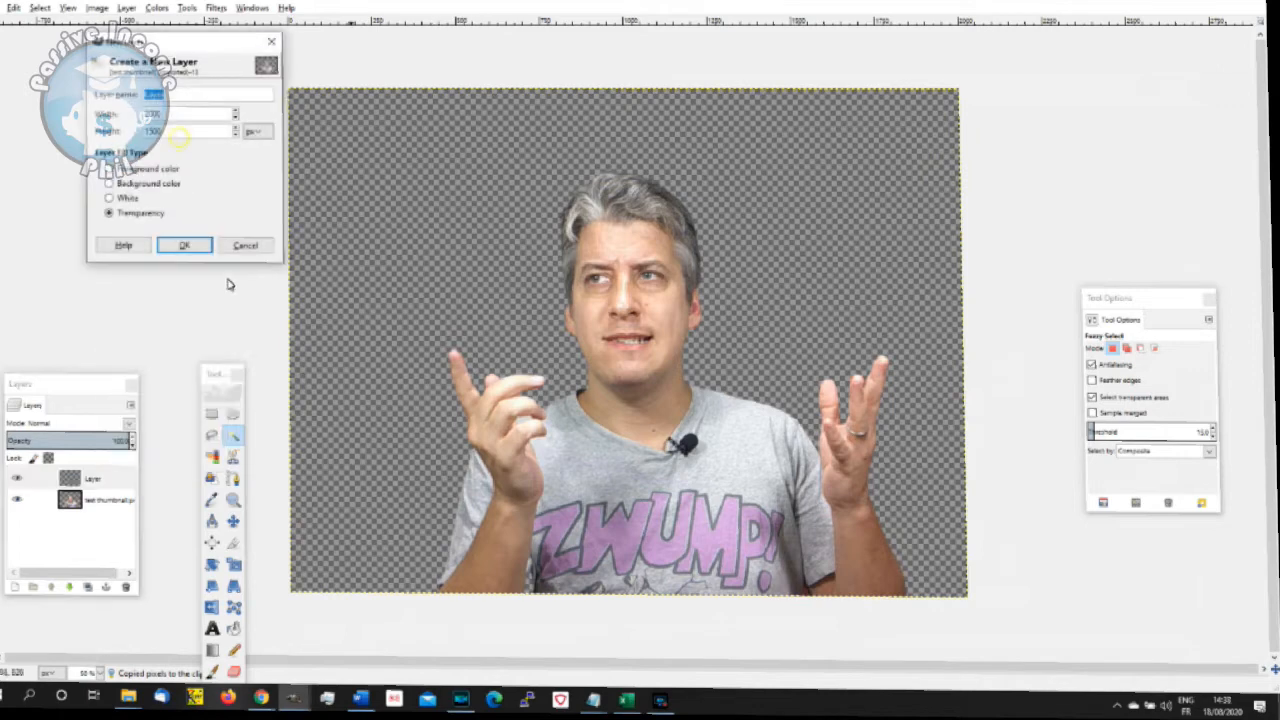
{"action": "left_click", "coordinate": [186, 246]}
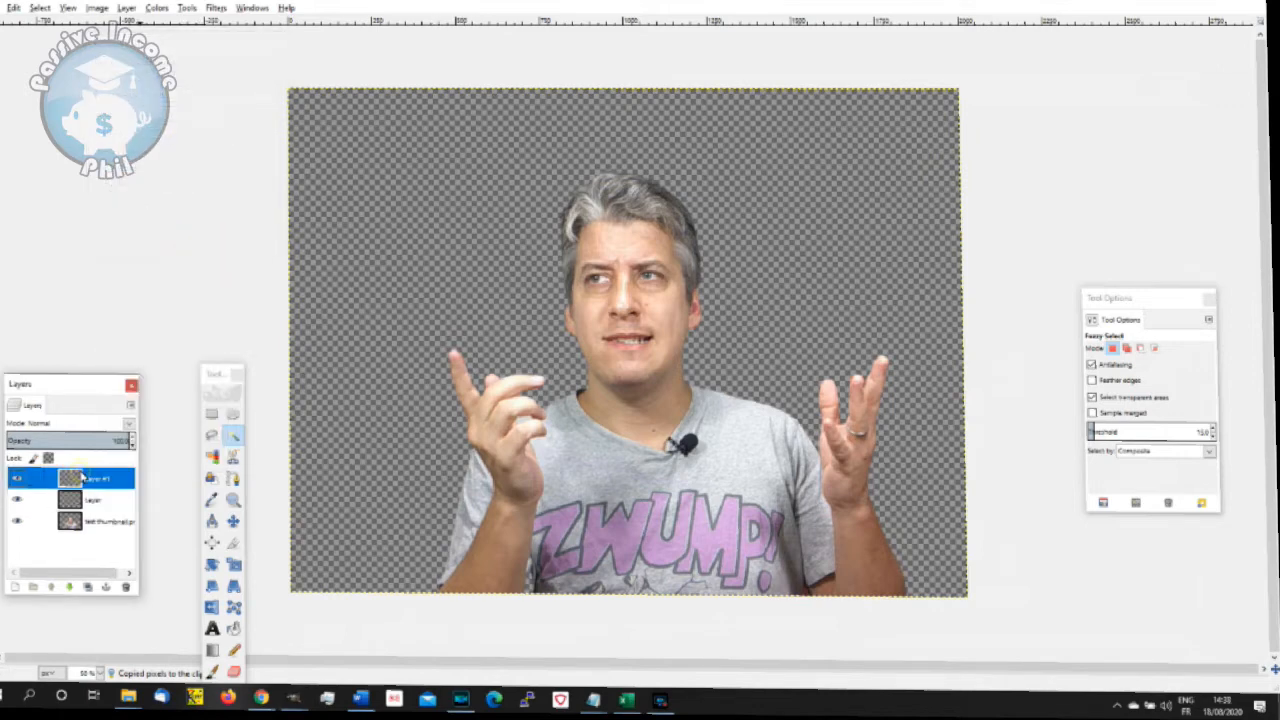
{"action": "key", "text": "ctrl+v"}
{"action": "key", "text": "ctrl+h"}
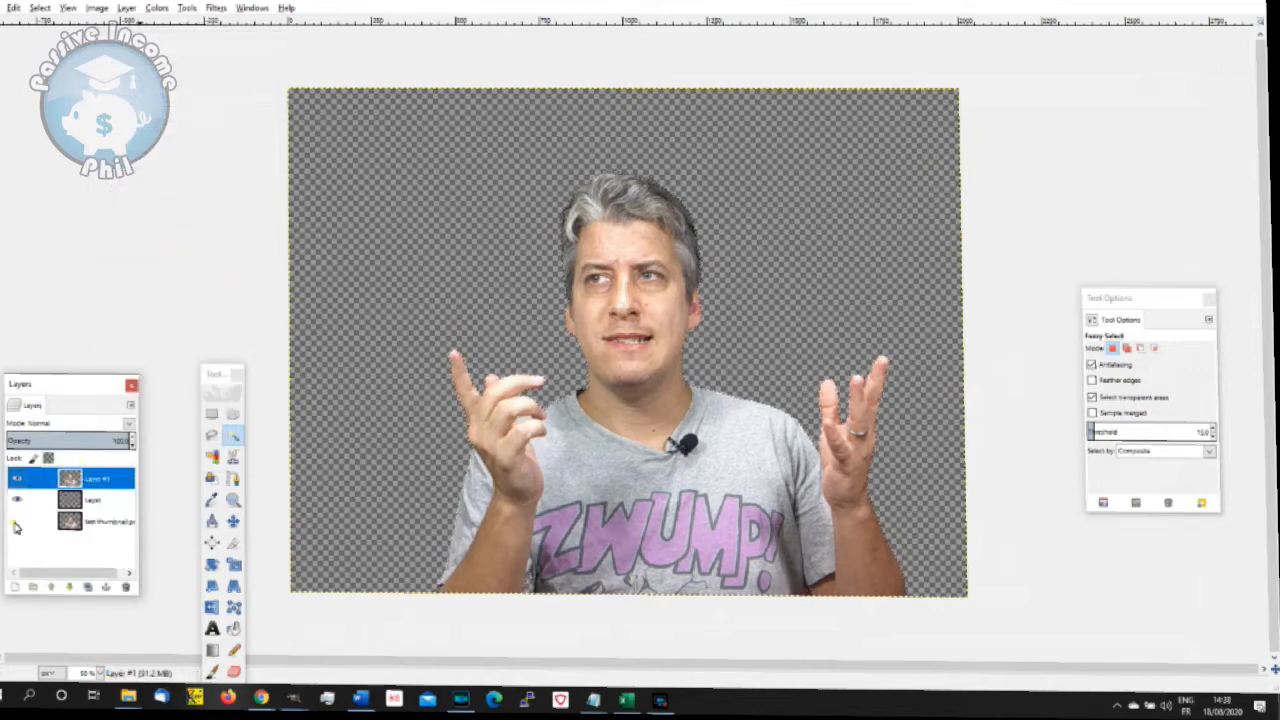
{"action": "left_click", "coordinate": [231, 438]}
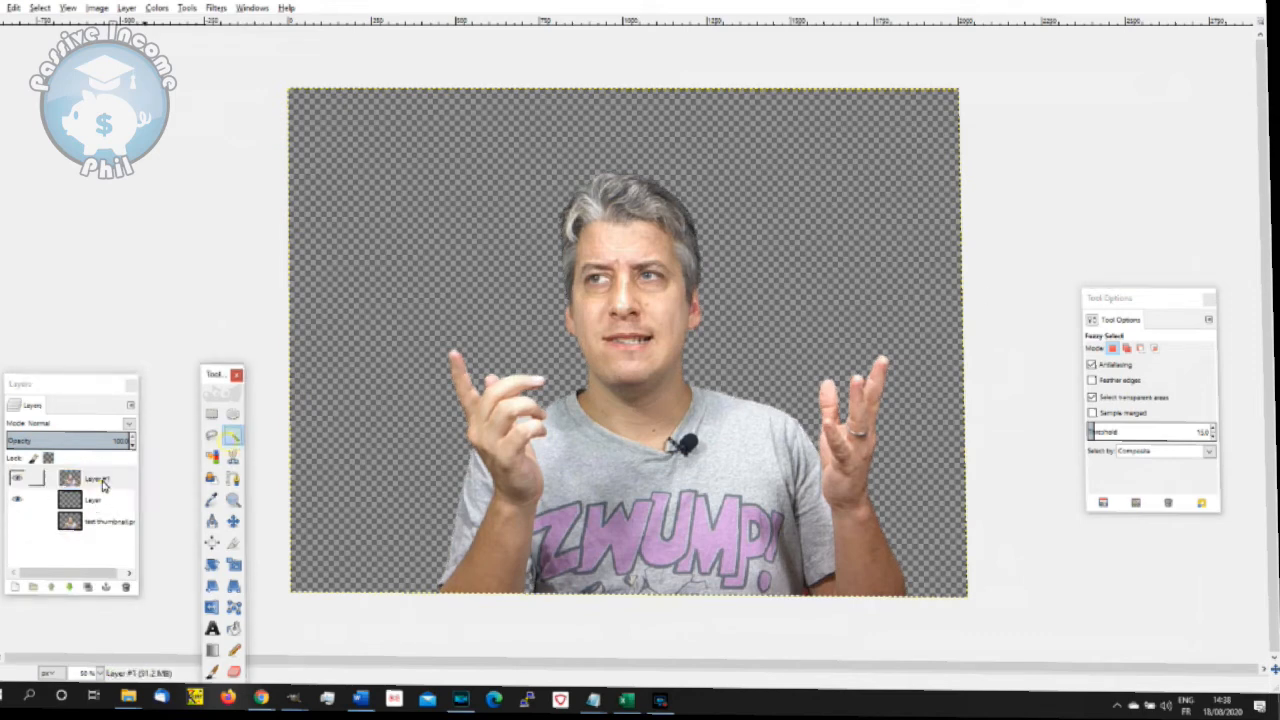
{"action": "left_click", "coordinate": [102, 481]}
{"action": "left_click", "coordinate": [437, 319]}
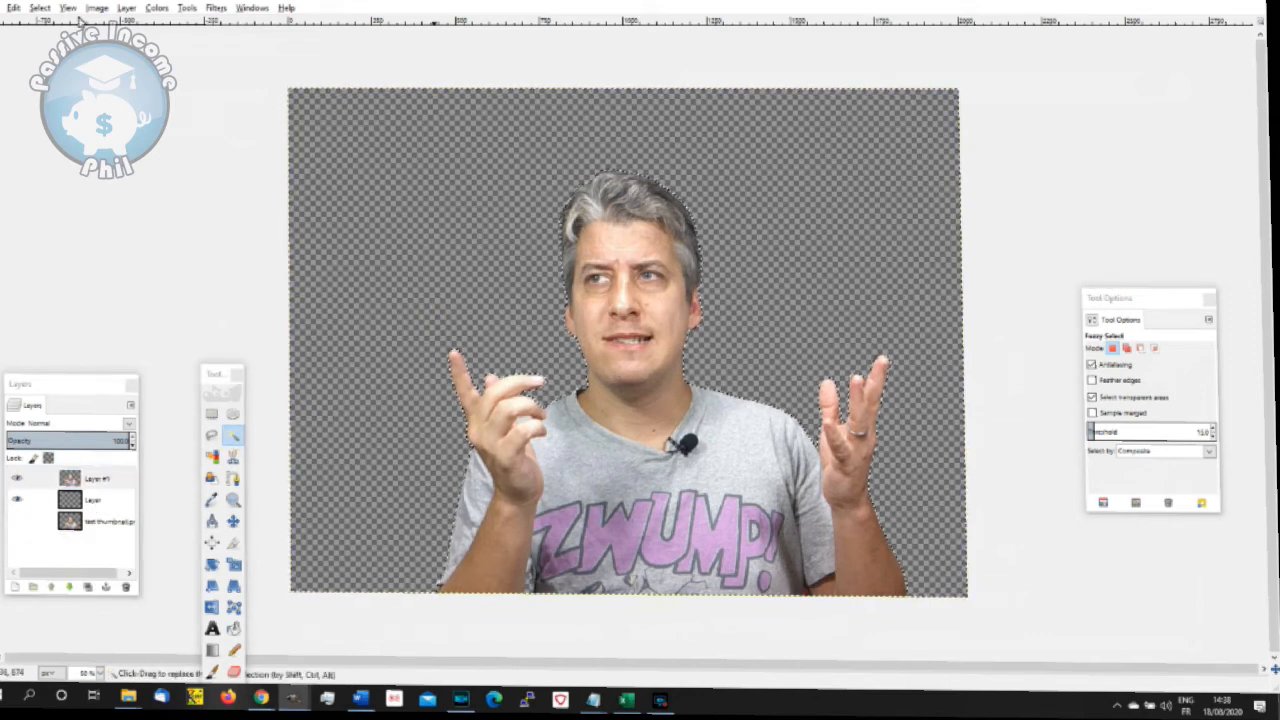
{"action": "left_click", "coordinate": [40, 8]}
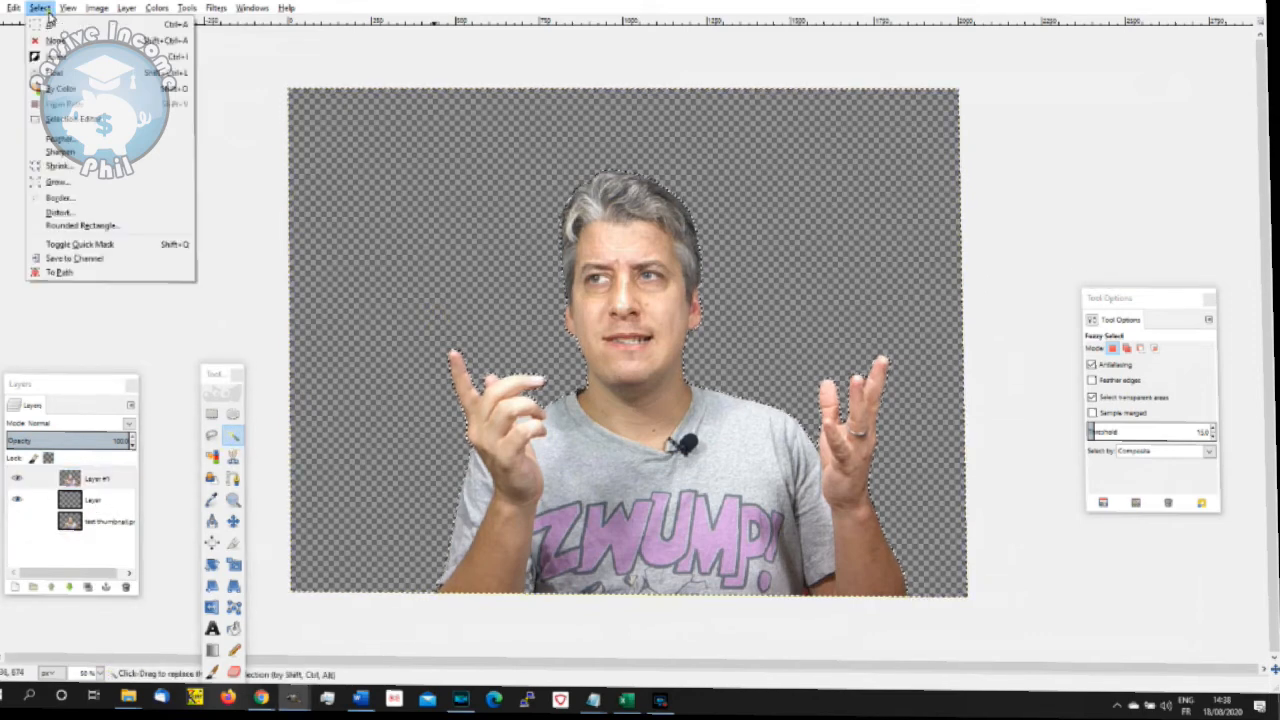
{"action": "left_click", "coordinate": [98, 204]}
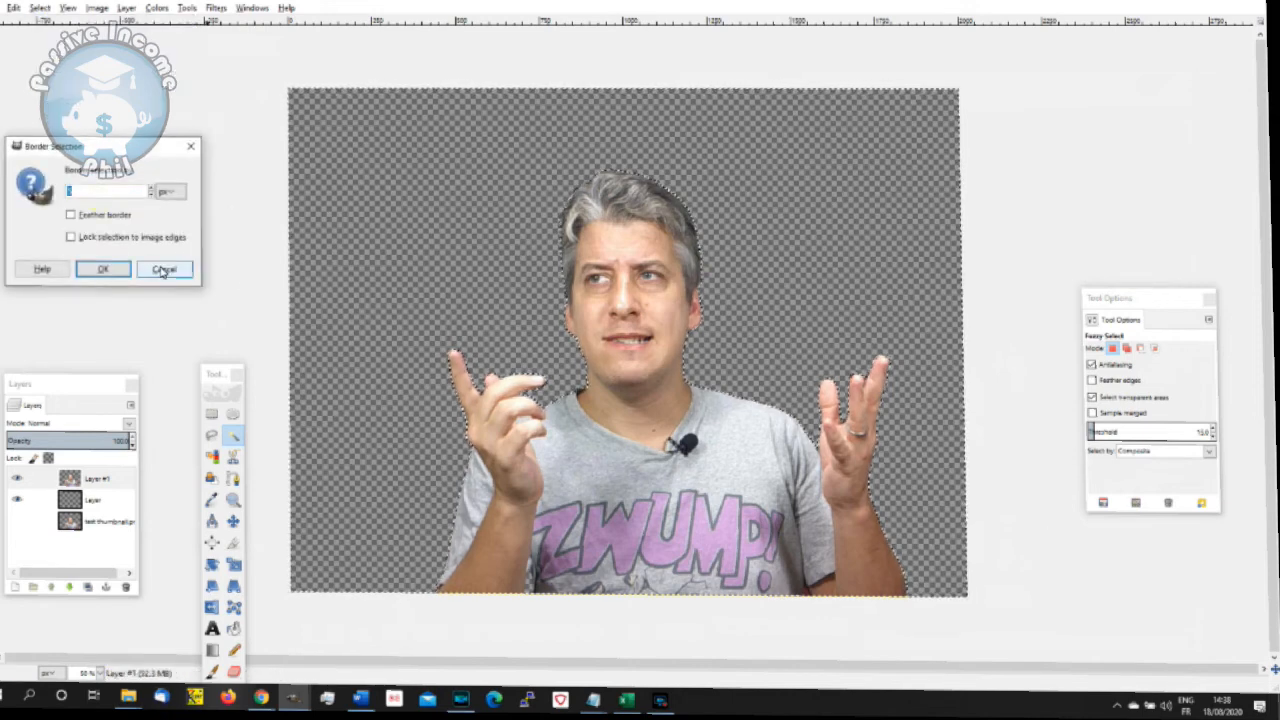
{"action": "left_click", "coordinate": [161, 266]}
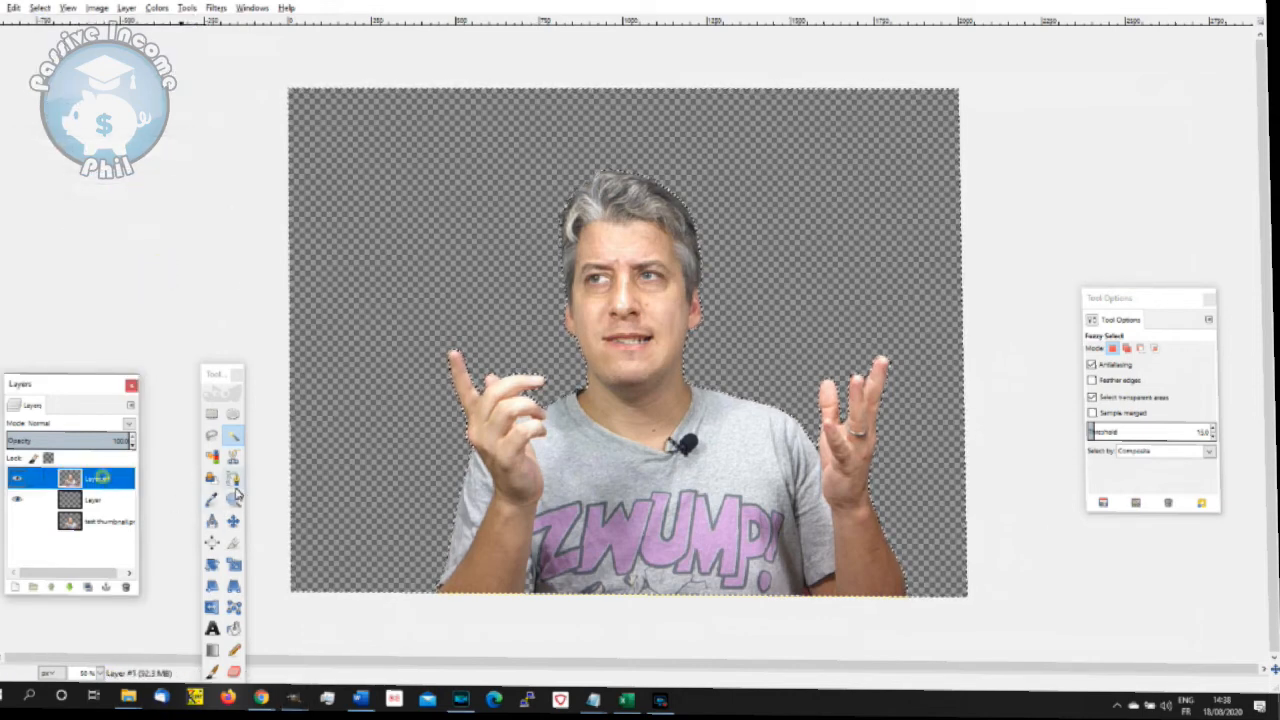
- Select the whole image and move the Layer #1 cut-out up and slightly left, leaving space beneath the shirt
{"action": "left_click", "coordinate": [233, 520]}
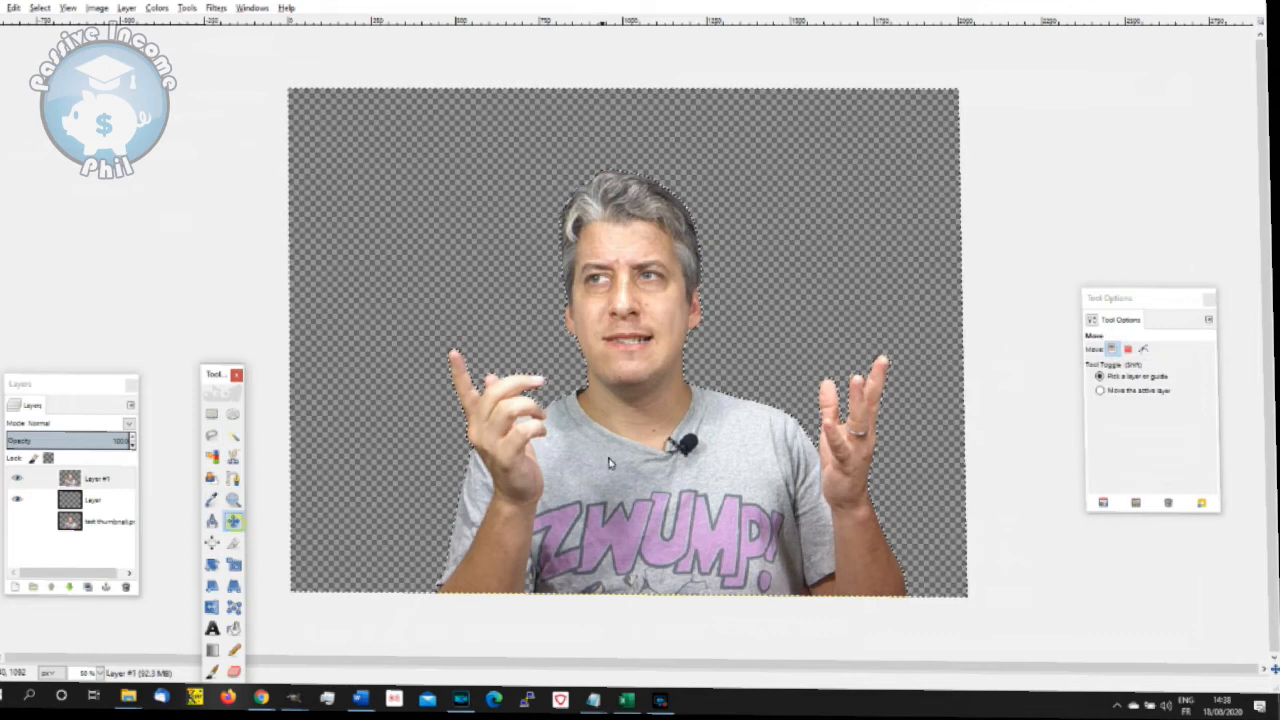
{"action": "left_click", "coordinate": [40, 7]}
{"action": "left_click", "coordinate": [47, 29]}
{"action": "left_click_drag", "start_coordinate": [585, 442], "coordinate": [572, 404]}
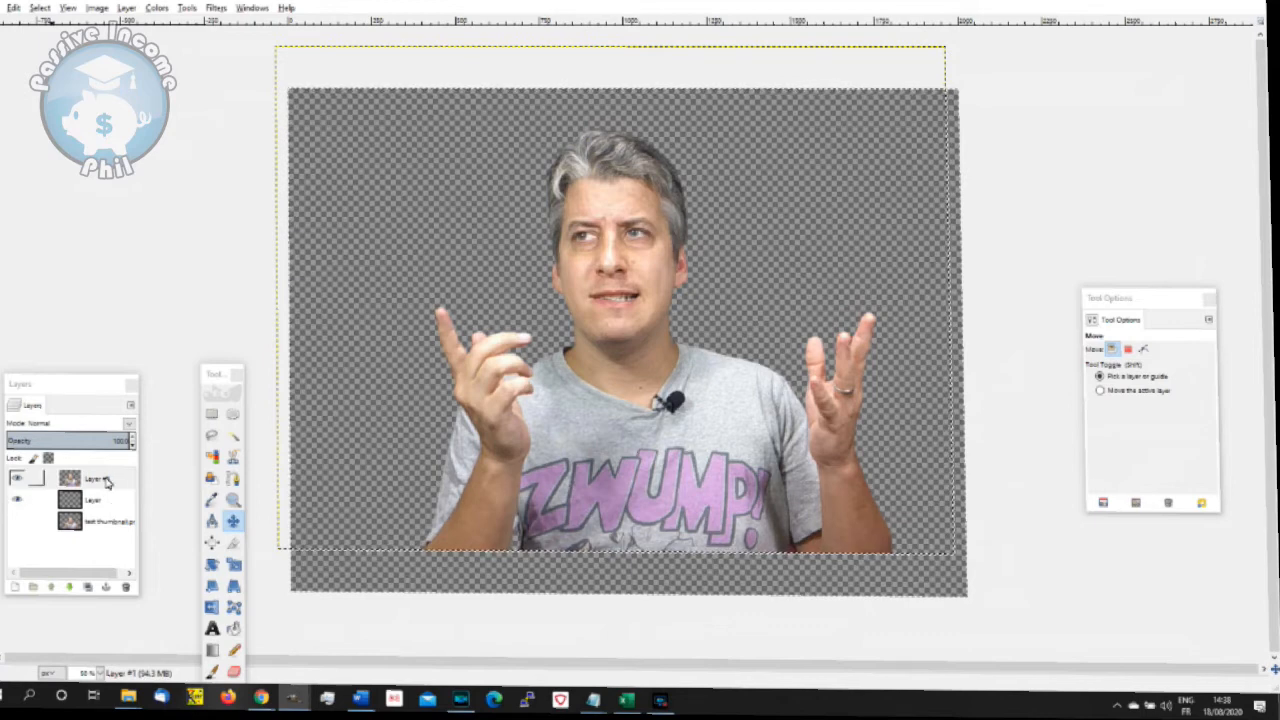
- Merge the moved Layer #1 cut-out down into the transparent layer beneath it
{"action": "left_click", "coordinate": [107, 482]}
{"action": "left_click", "coordinate": [130, 9]}
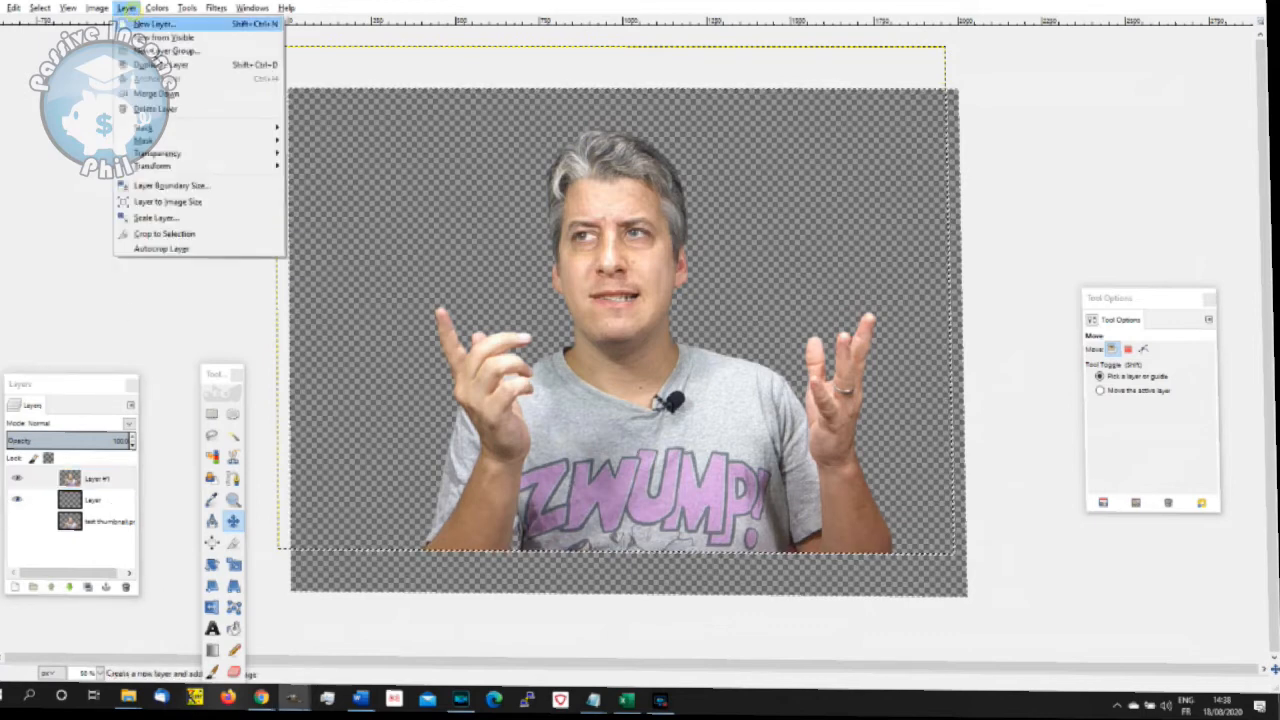
{"action": "left_click", "coordinate": [162, 90]}
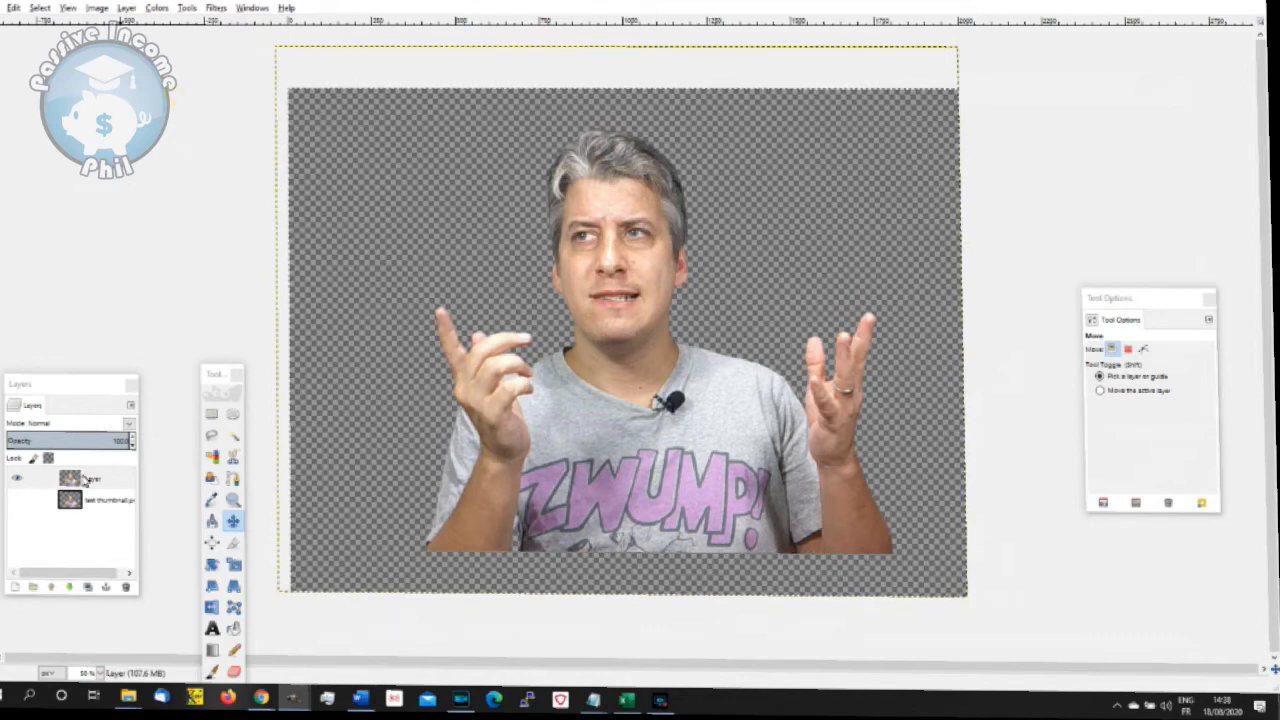
- Add a transparent 2000 × 1500 px layer between the cut-out layer and the hidden test thumbnail layer
{"action": "left_click", "coordinate": [87, 485]}
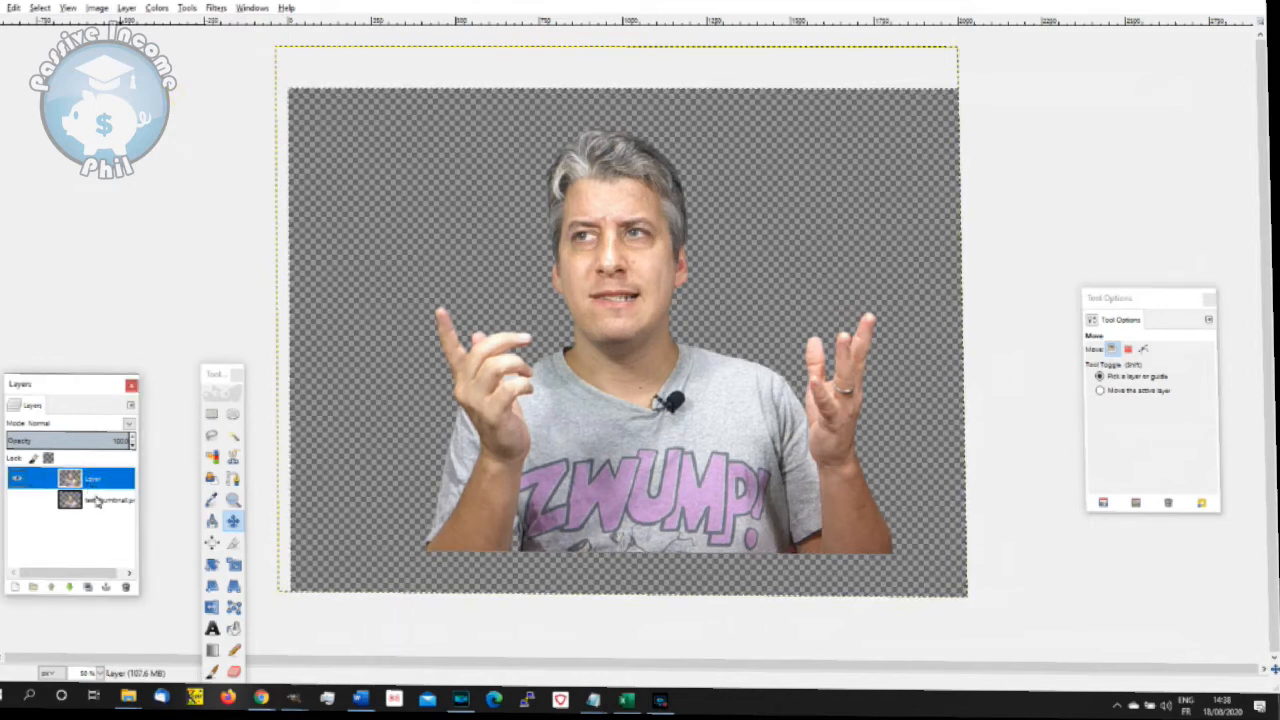
{"action": "left_click", "coordinate": [97, 500]}
{"action": "left_click", "coordinate": [126, 8]}
{"action": "left_click", "coordinate": [150, 25]}
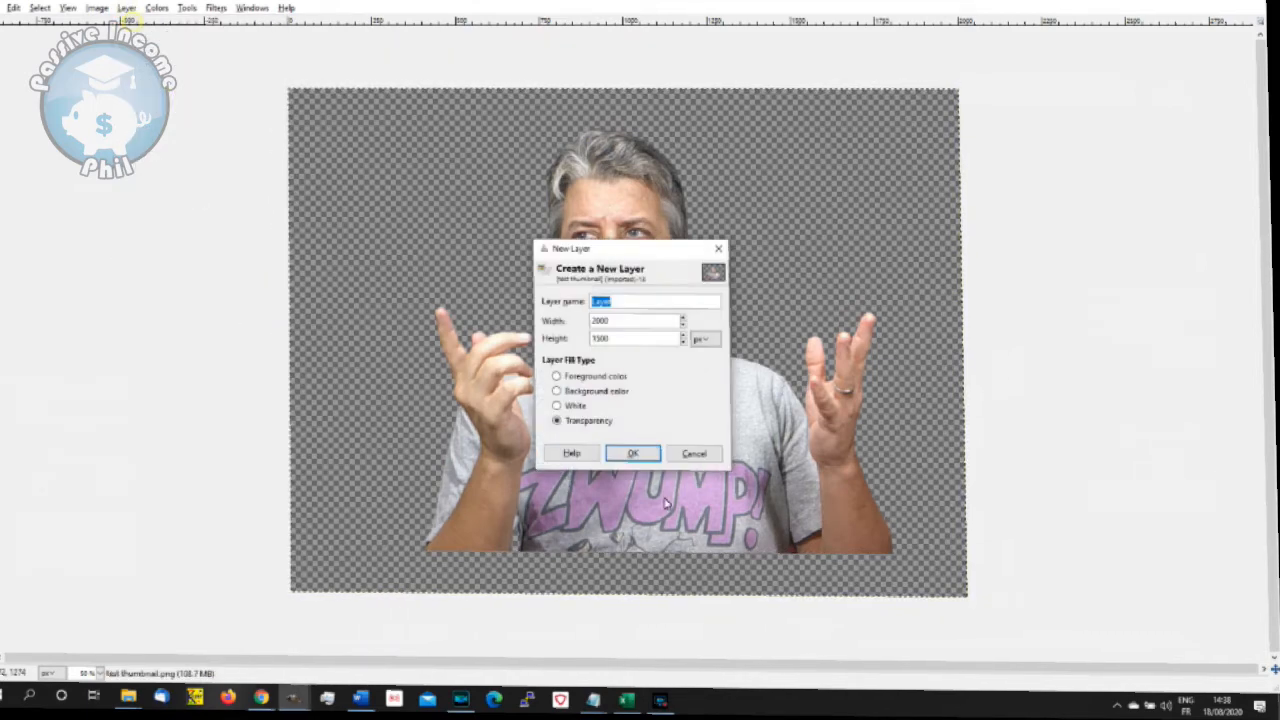
{"action": "left_click", "coordinate": [633, 453]}
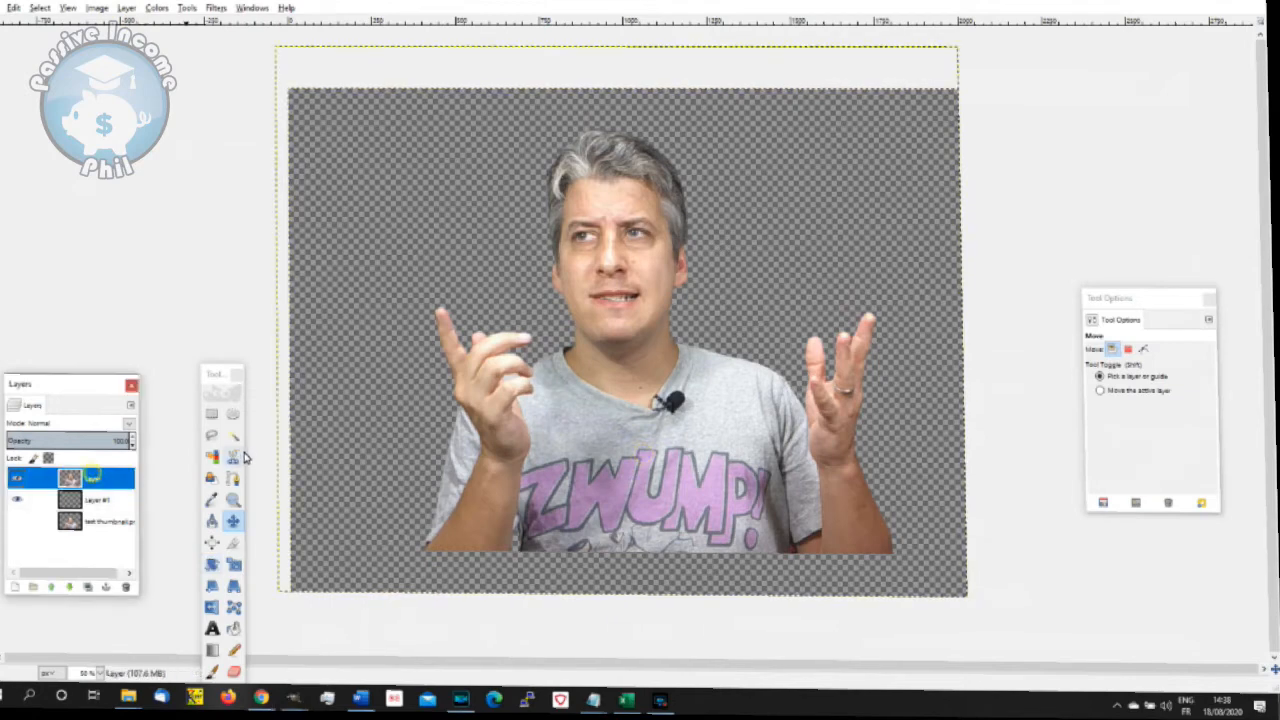
- Fuzzy-select the transparent background around the presenter on the cut-out layer and convert the selection to a border
{"action": "left_click", "coordinate": [233, 436]}
{"action": "left_click", "coordinate": [406, 263]}
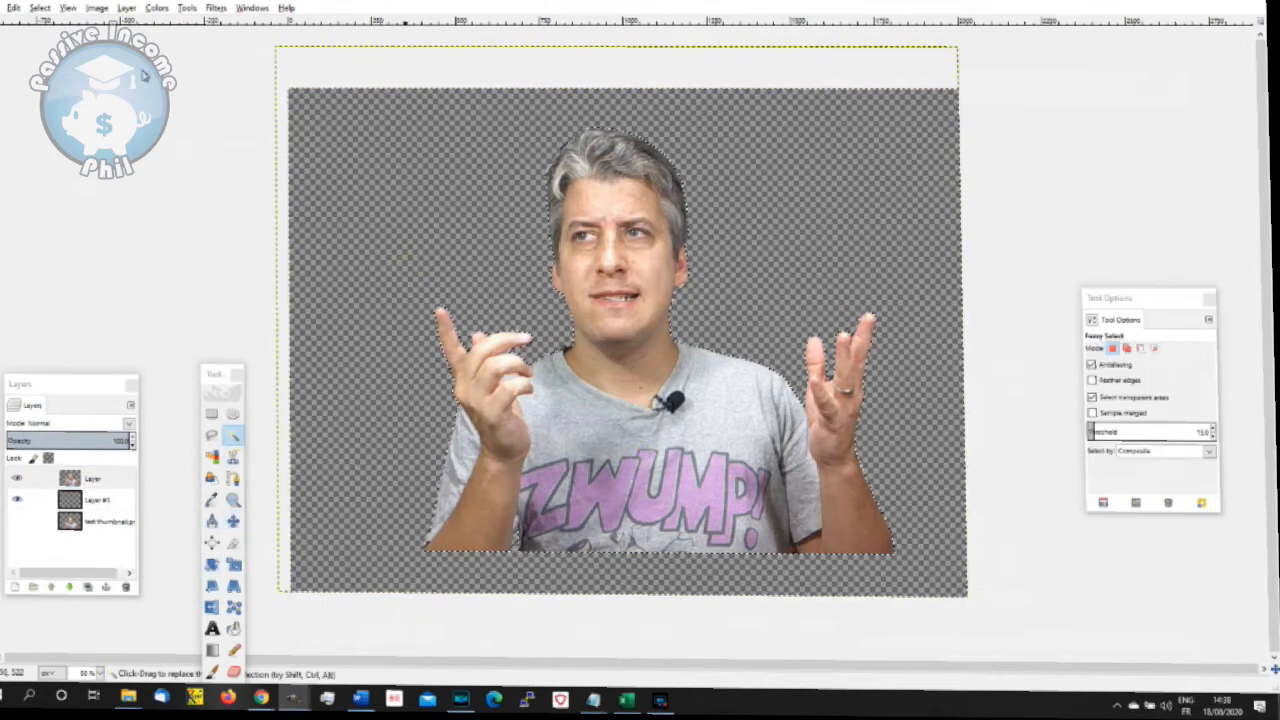
{"action": "left_click", "coordinate": [38, 8]}
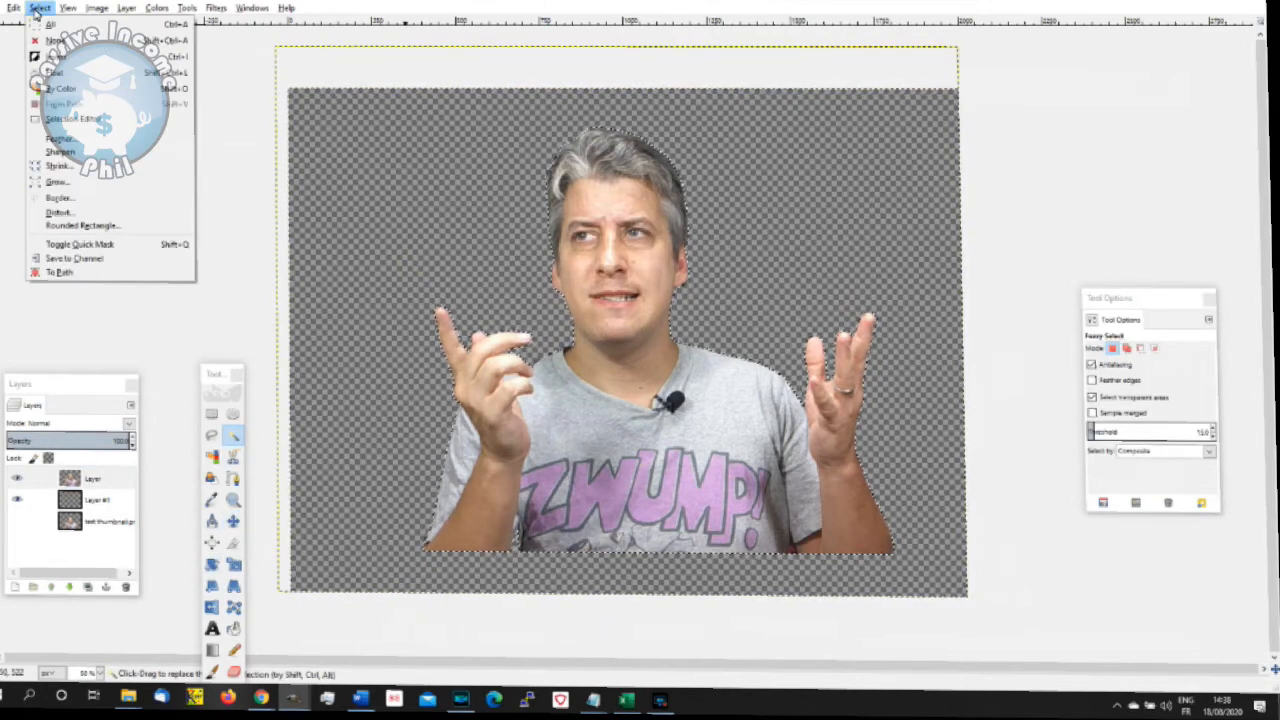
{"action": "left_click", "coordinate": [58, 197]}
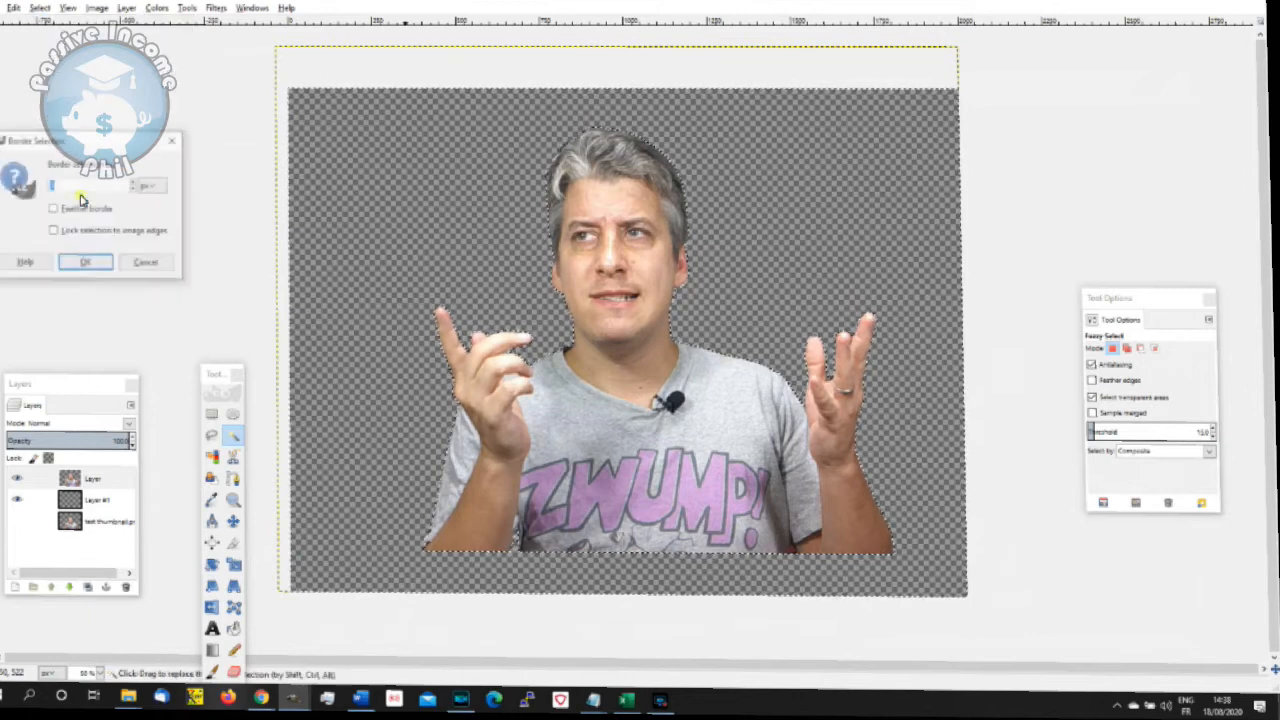
{"action": "left_click", "coordinate": [87, 263]}
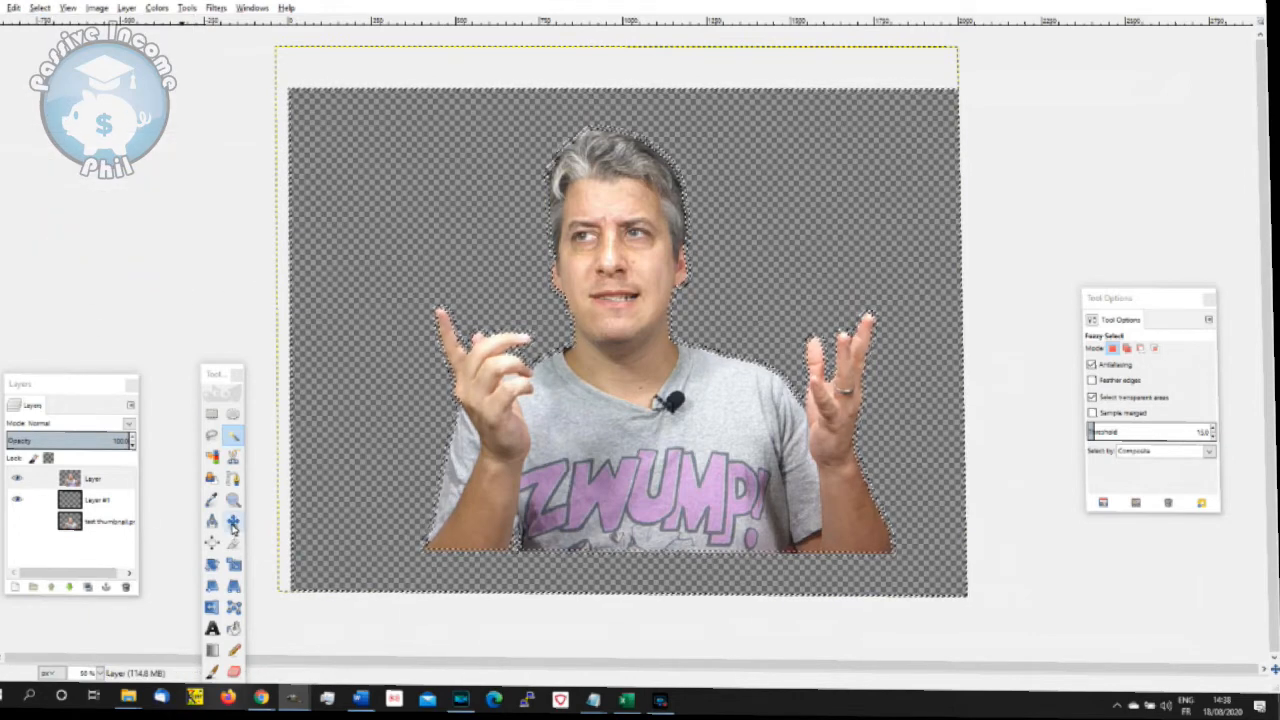
- Fill the border selection around the presenter with white on the layer beneath the cut-out, using Bucket Fill in Normal mode
{"action": "left_click", "coordinate": [233, 628]}
{"action": "left_click", "coordinate": [97, 500]}
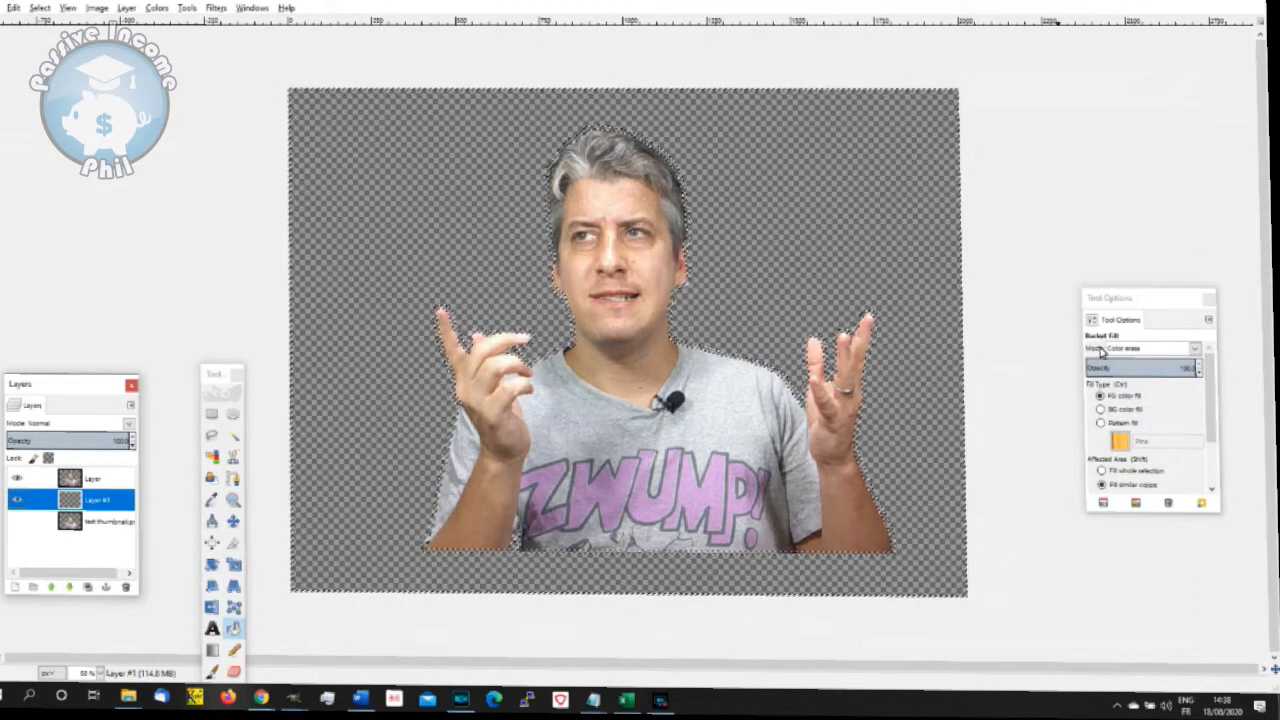
{"action": "left_click", "coordinate": [1145, 350]}
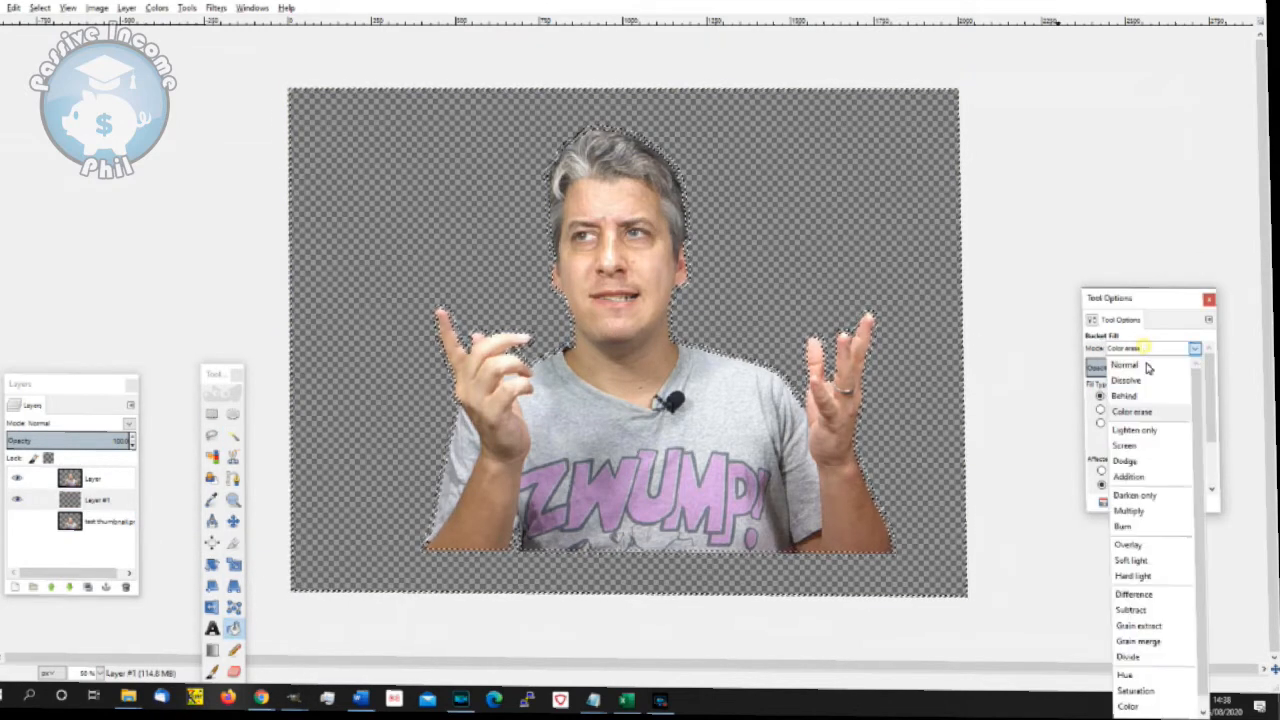
{"action": "left_click", "coordinate": [1147, 365]}
{"action": "left_click", "coordinate": [565, 350]}
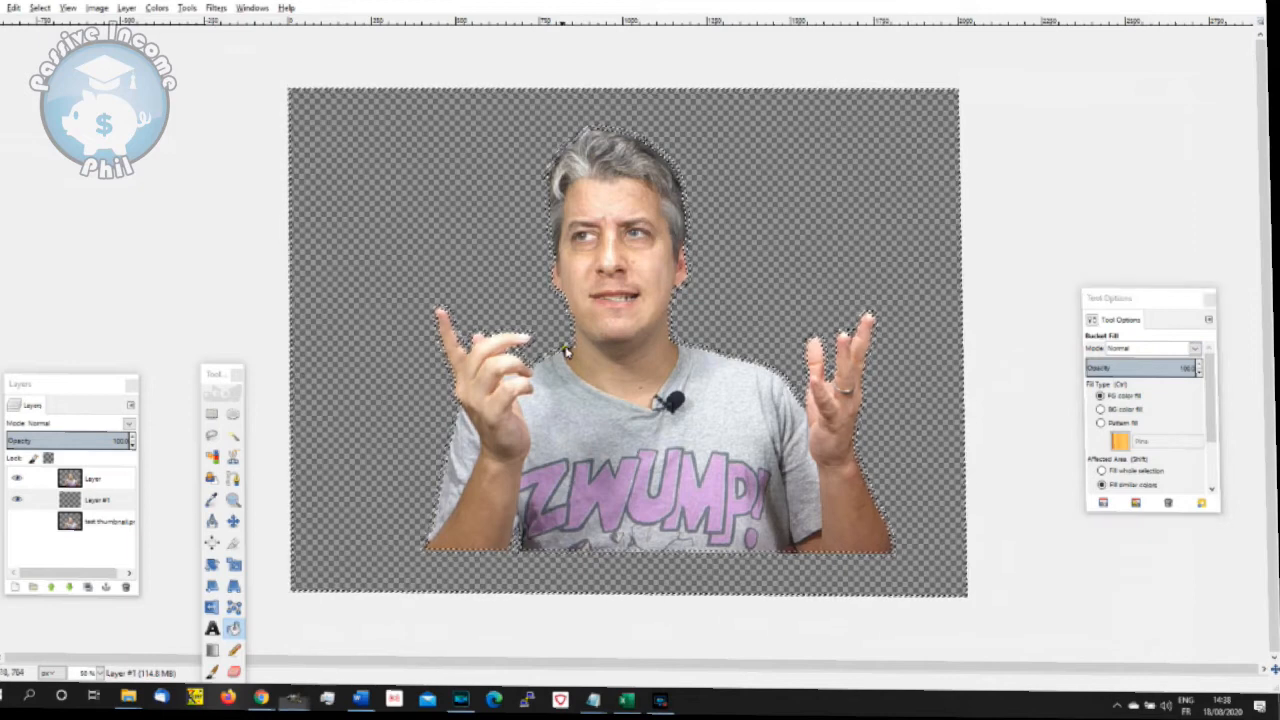
- Clear the selection, fill the area inside the outline on Layer #1 with white, and check it with the cut-out temporarily hidden
{"action": "left_click", "coordinate": [42, 8]}
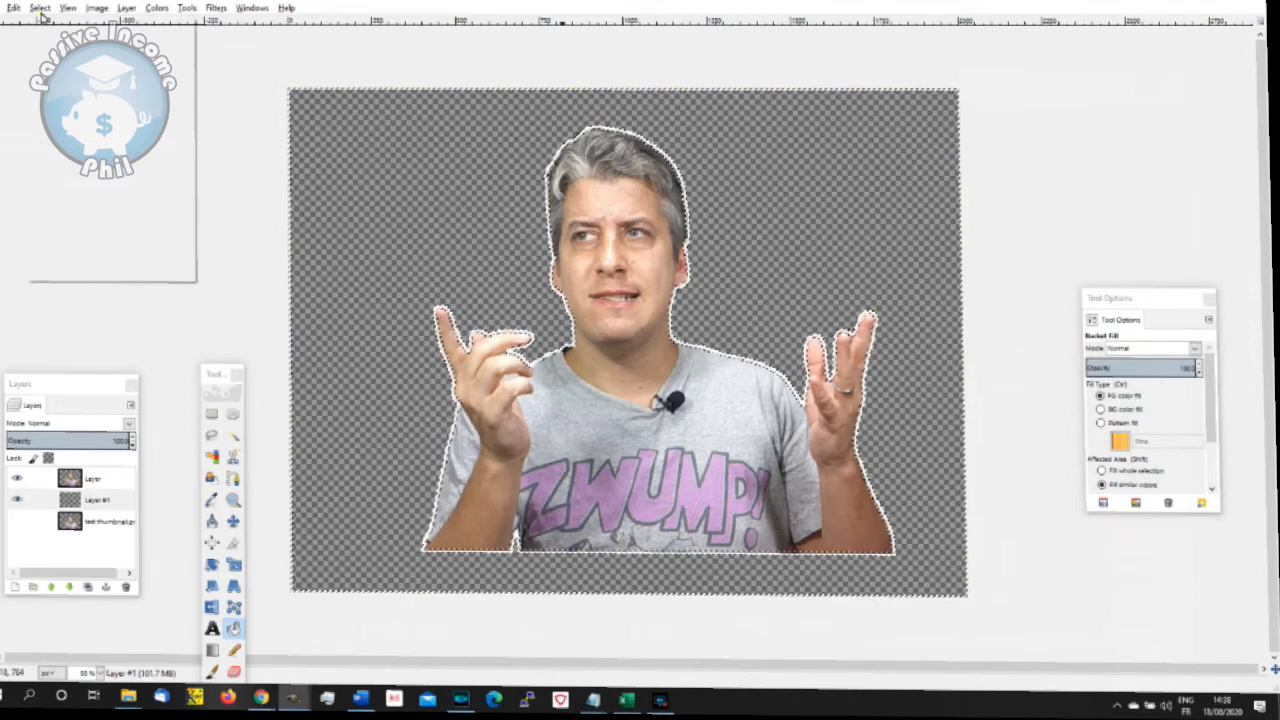
{"action": "left_click", "coordinate": [52, 40]}
{"action": "left_click", "coordinate": [90, 502]}
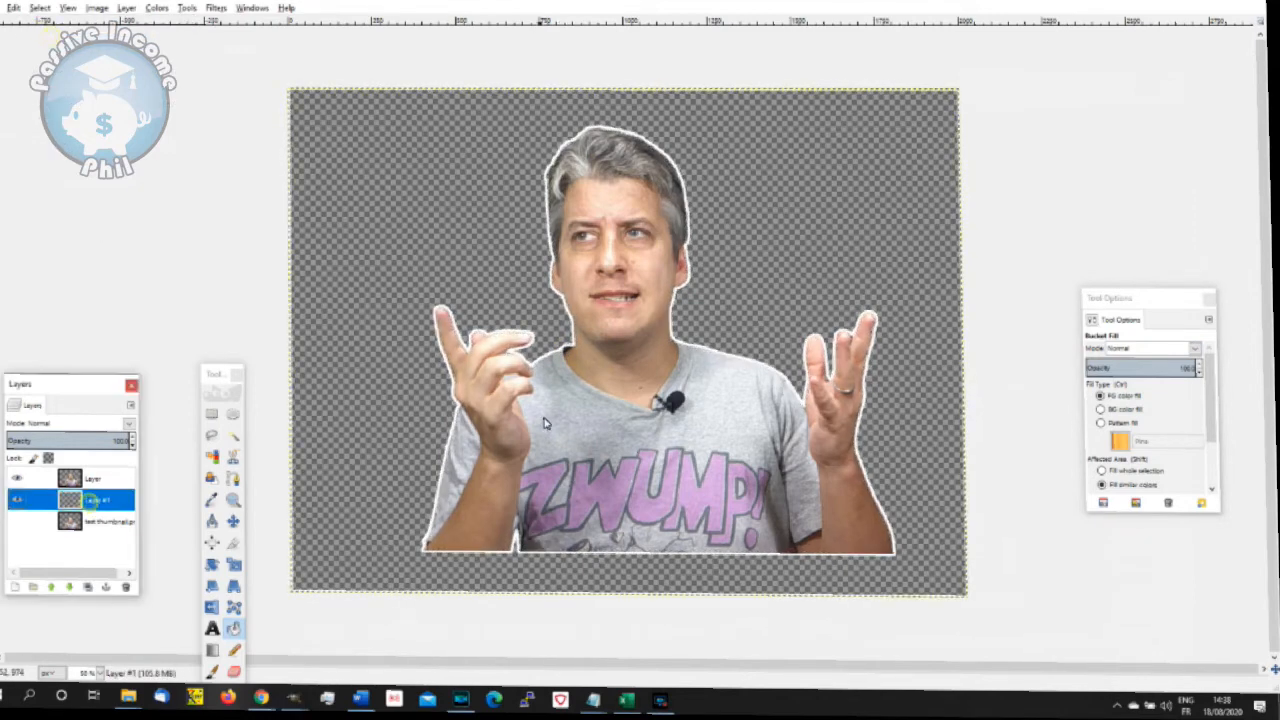
{"action": "left_click", "coordinate": [607, 415]}
{"action": "left_click", "coordinate": [17, 479]}
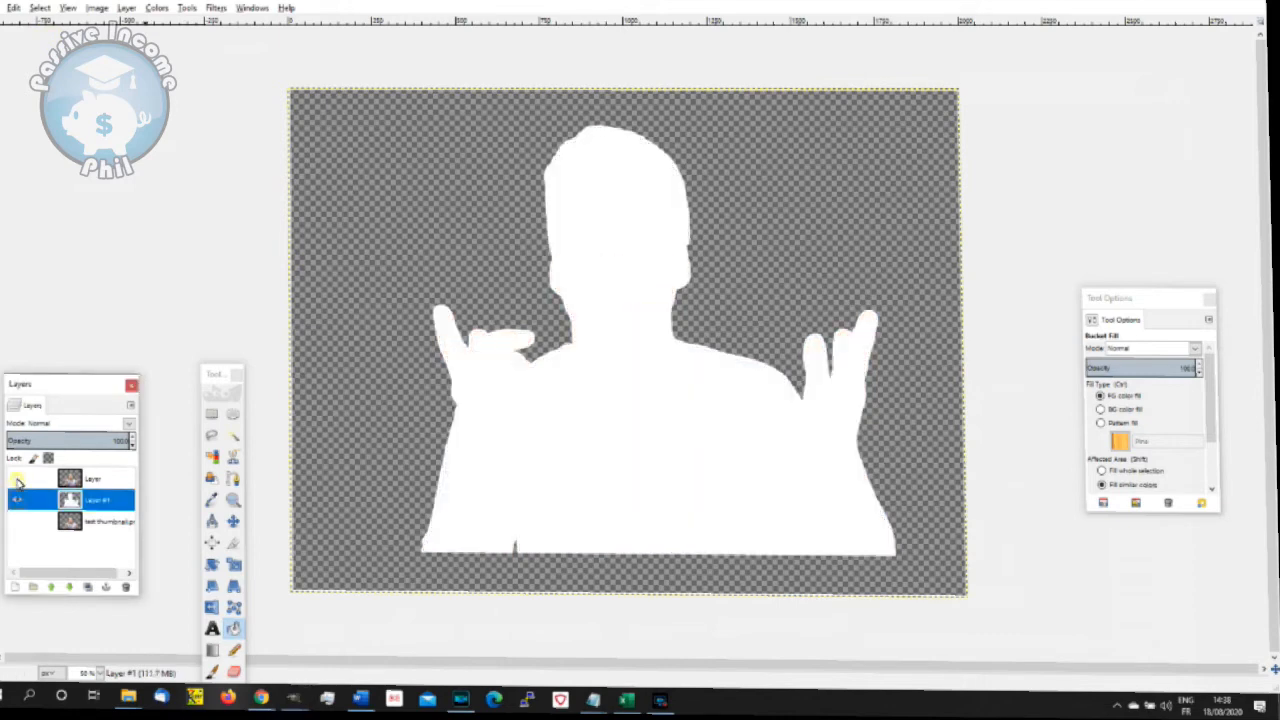
{"action": "left_click", "coordinate": [17, 479]}
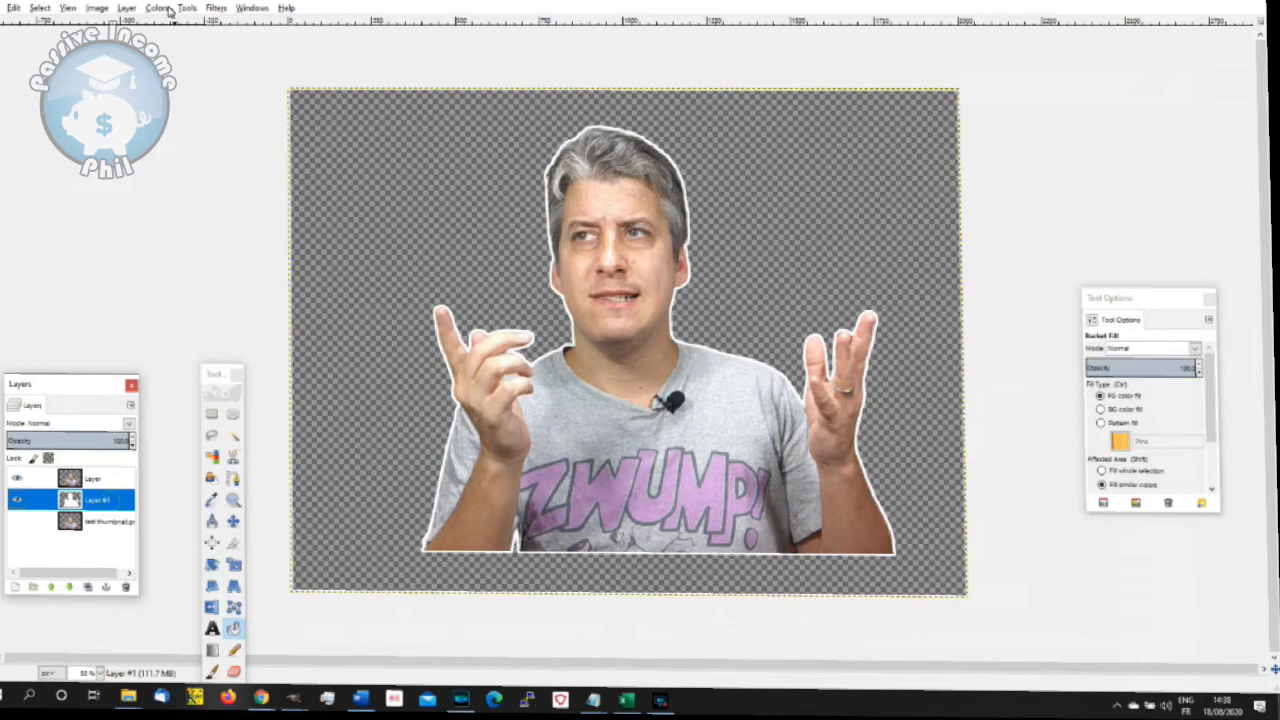
- Try to add a drop shadow to Layer #1 with offsets of 4, blur radius 15 and opacity 60
{"action": "left_click", "coordinate": [212, 8]}
{"action": "mouse_move", "coordinate": [370, 124]}
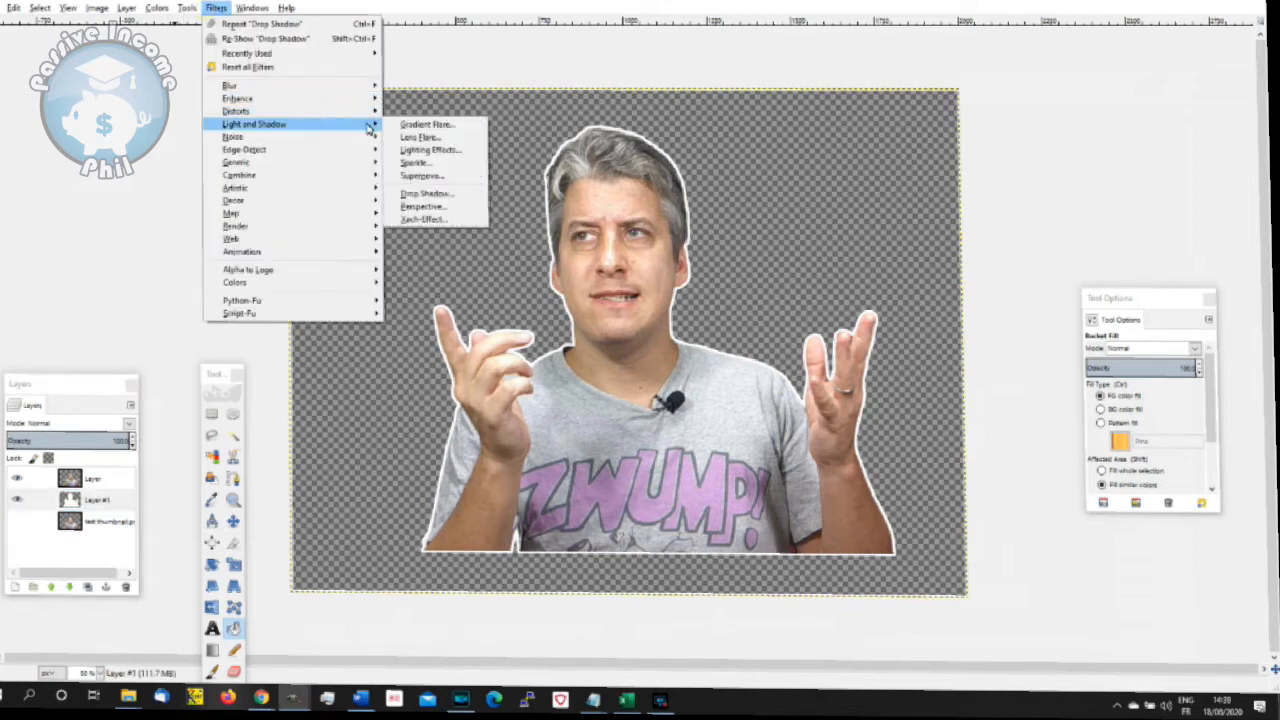
{"action": "left_click", "coordinate": [440, 193]}
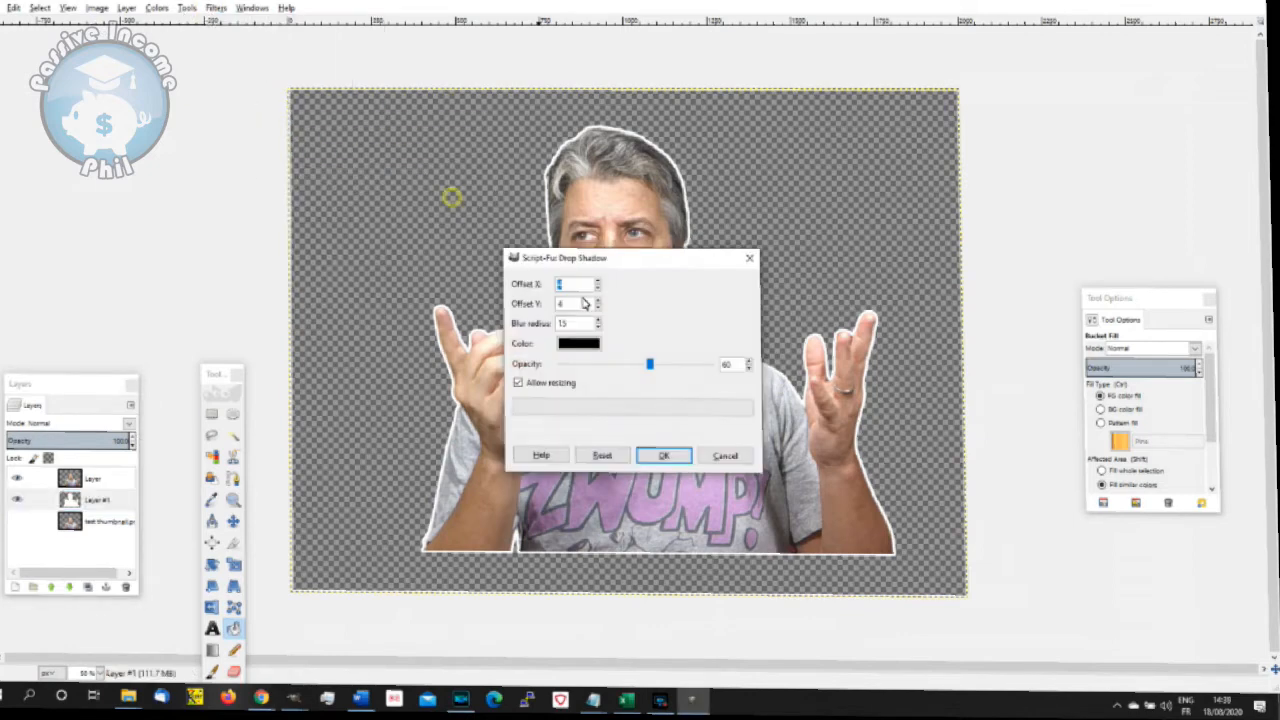
{"action": "left_click", "coordinate": [666, 456]}
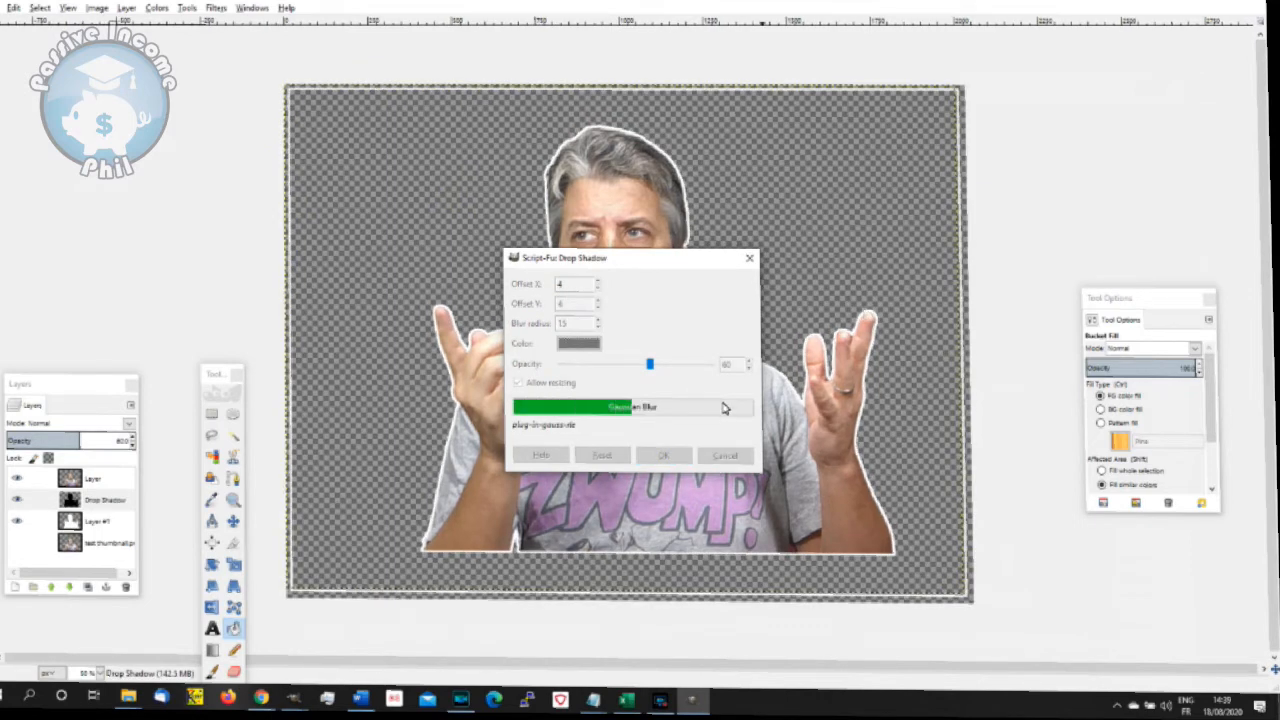
{"action": "key", "text": "ctrl+z"}
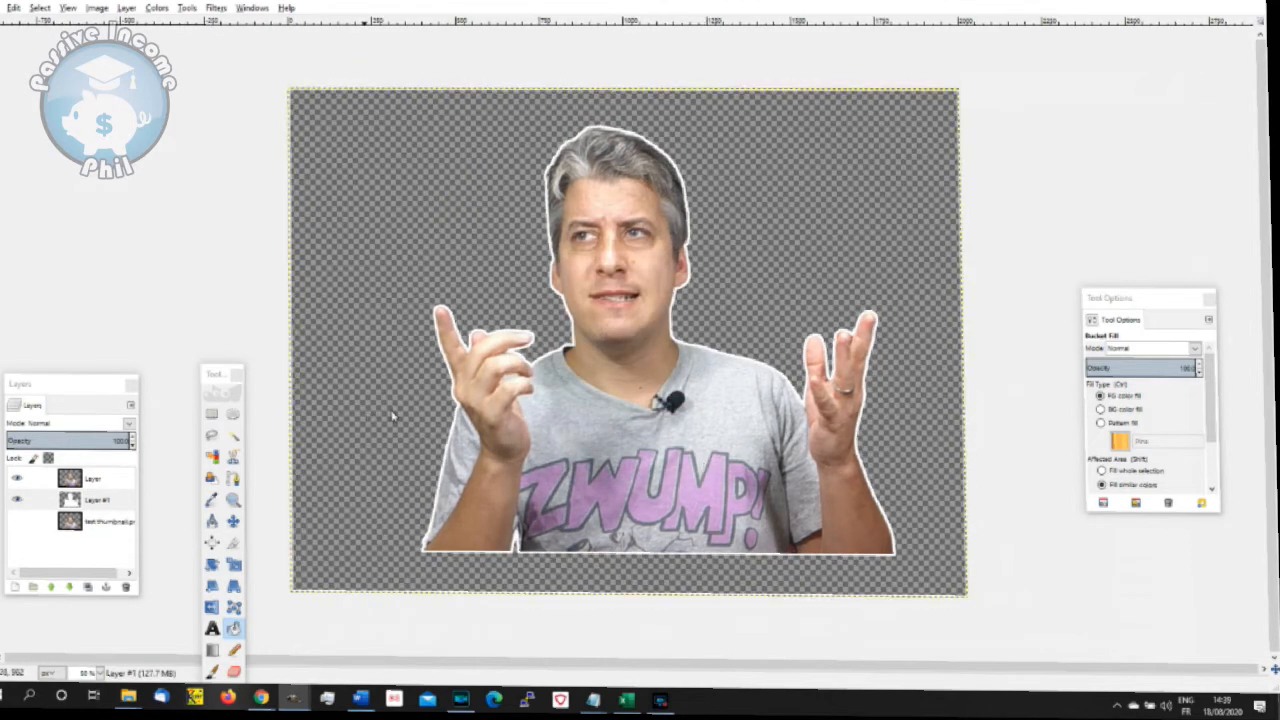
- Select Layer #1 and set the Bucket Fill mode to Color erase
{"action": "left_click", "coordinate": [97, 499]}
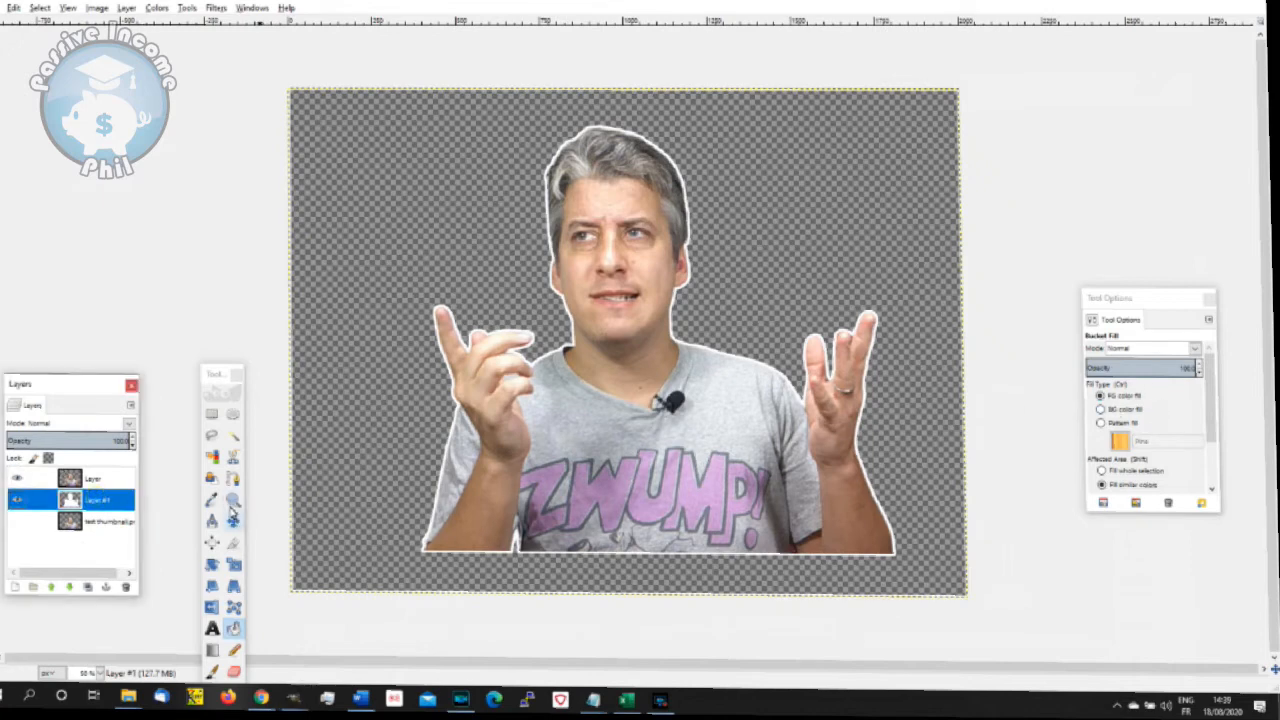
{"action": "left_click", "coordinate": [233, 628]}
{"action": "left_click", "coordinate": [1148, 350]}
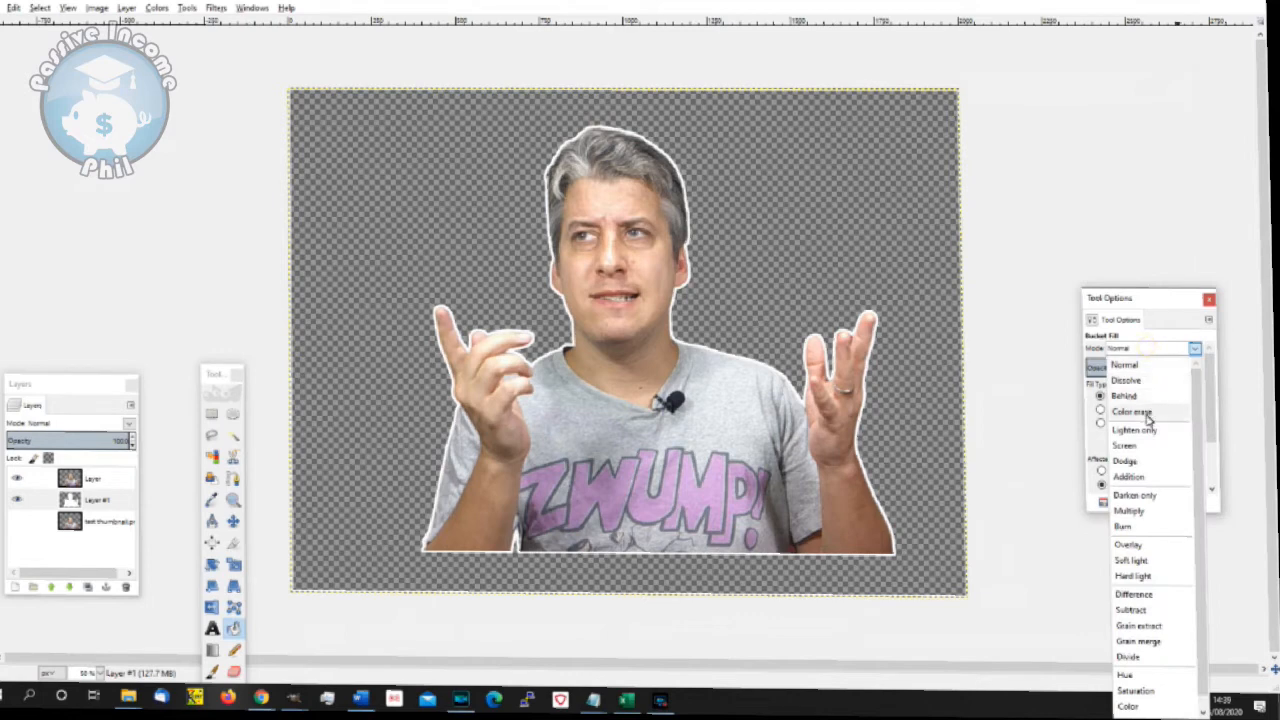
{"action": "left_click", "coordinate": [1150, 412]}
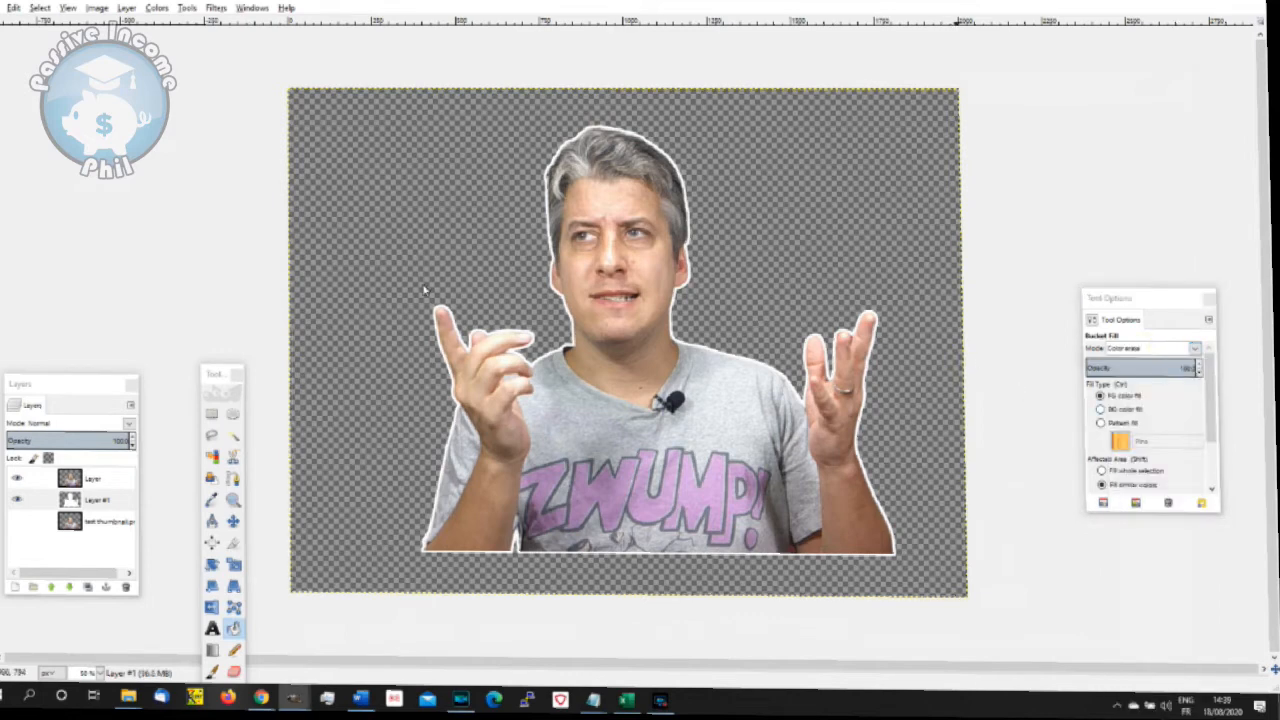
- Apply the Drop Shadow filter to Layer #1 so the shadow sits beneath the white outline layer
{"action": "left_click", "coordinate": [94, 500]}
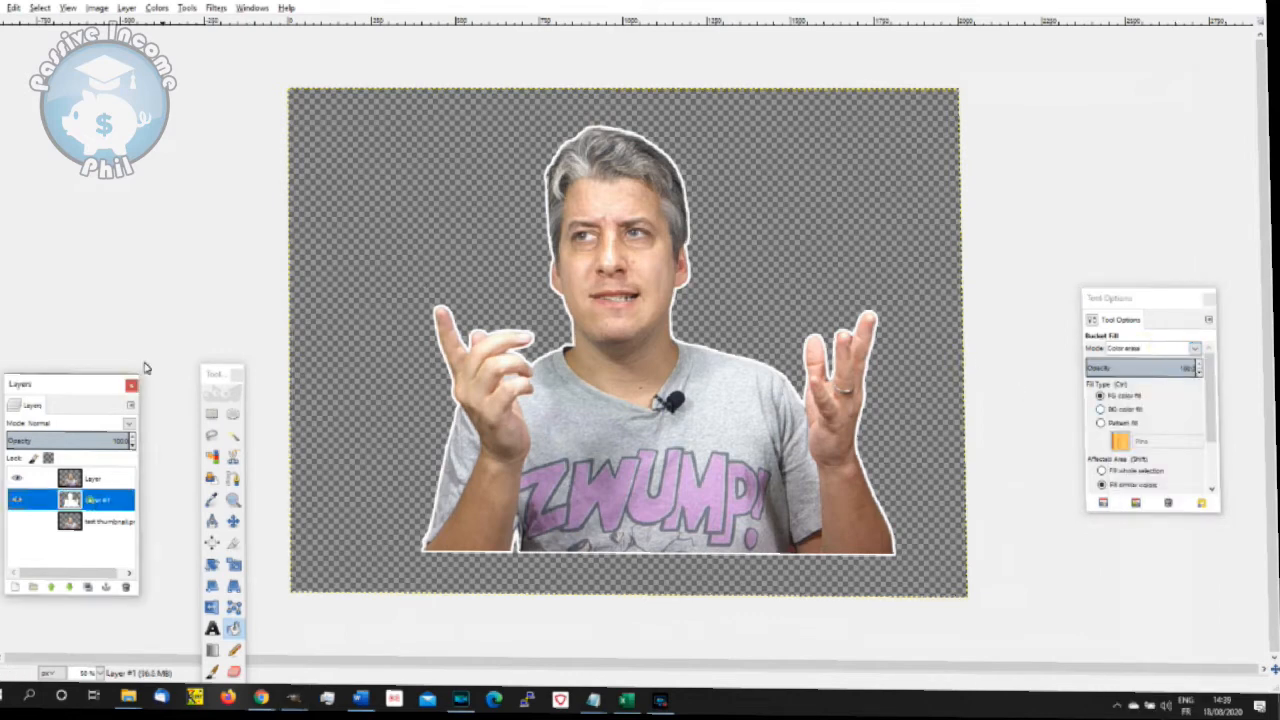
{"action": "left_click", "coordinate": [213, 9]}
{"action": "mouse_move", "coordinate": [330, 127]}
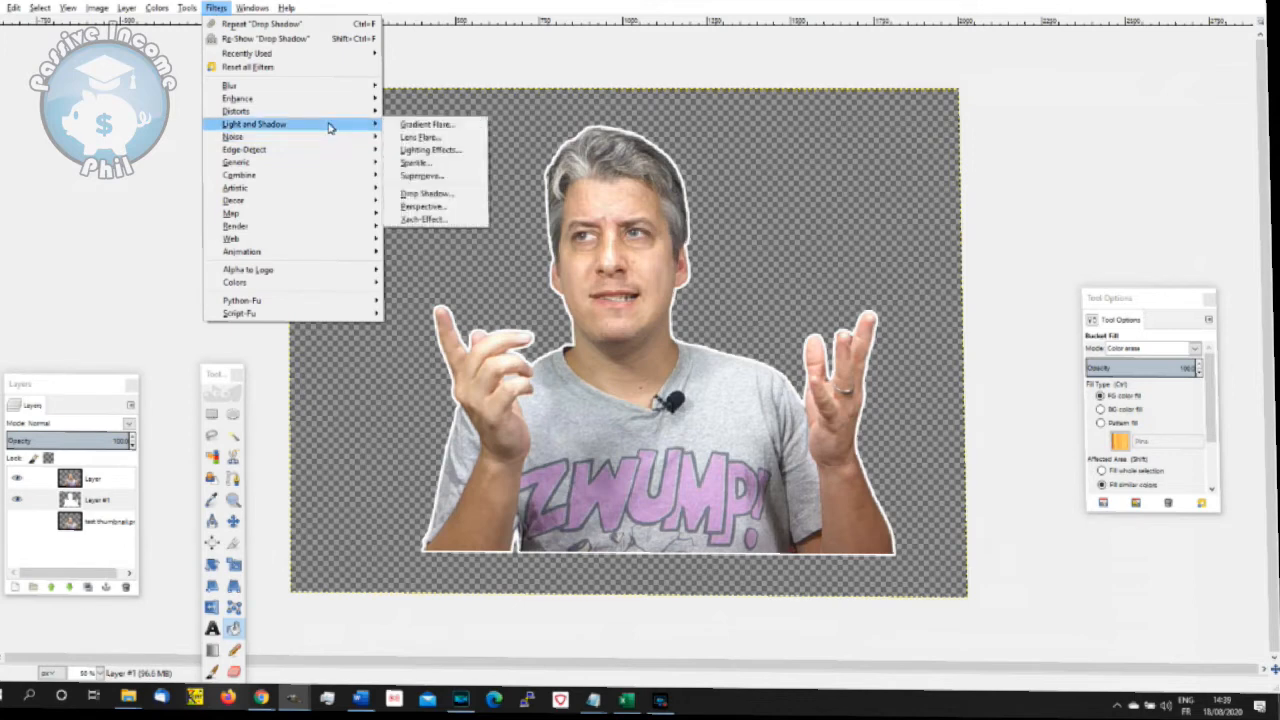
{"action": "left_click", "coordinate": [460, 195]}
{"action": "left_click", "coordinate": [665, 455]}
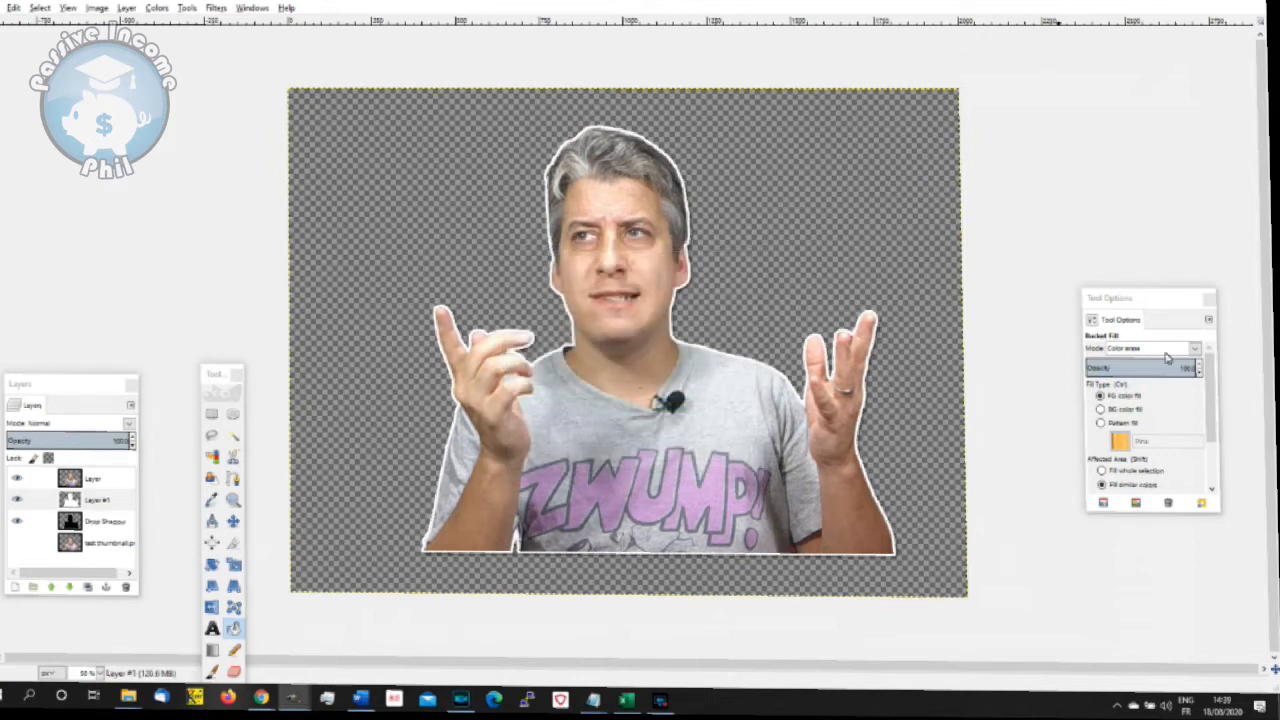
{"action": "left_click", "coordinate": [1, 8]}
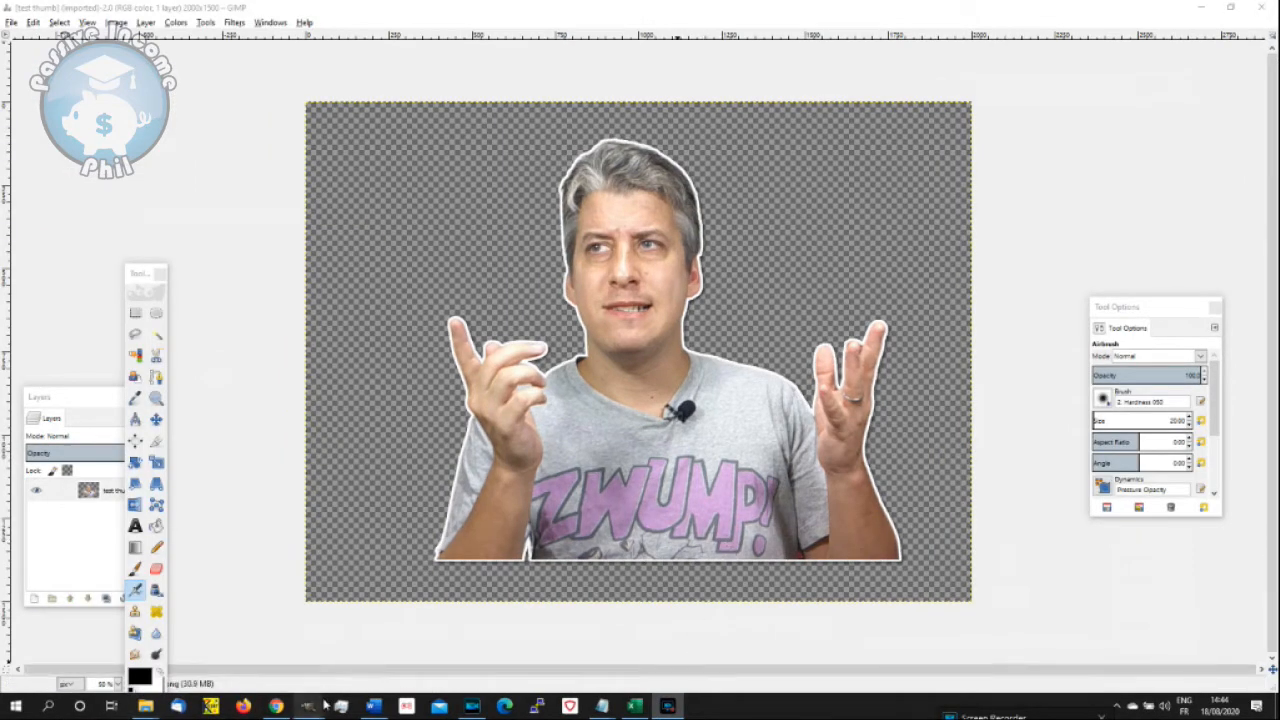
- Bring up the monetize without amazon.xcf thumbnail in a smaller window and move the Layers dialog beside it
{"action": "mouse_move", "coordinate": [308, 706]}
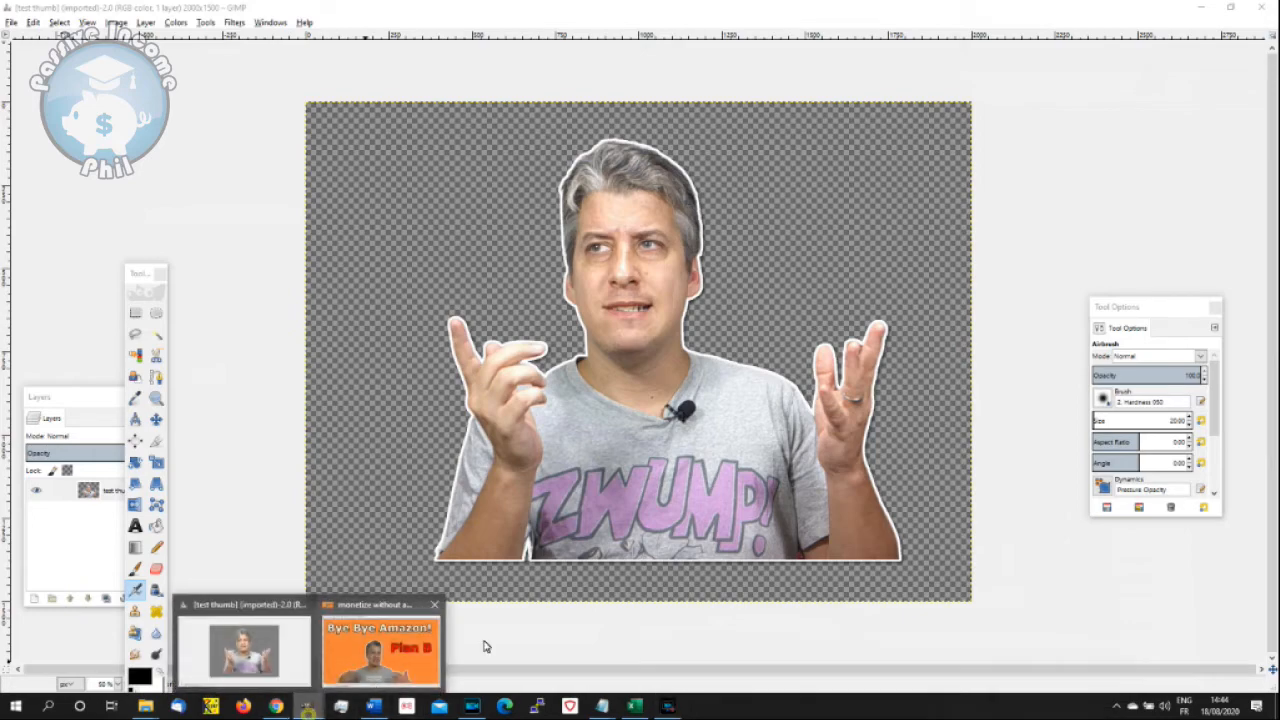
{"action": "left_click", "coordinate": [380, 650]}
{"action": "left_click_drag", "start_coordinate": [637, 26], "coordinate": [799, 96]}
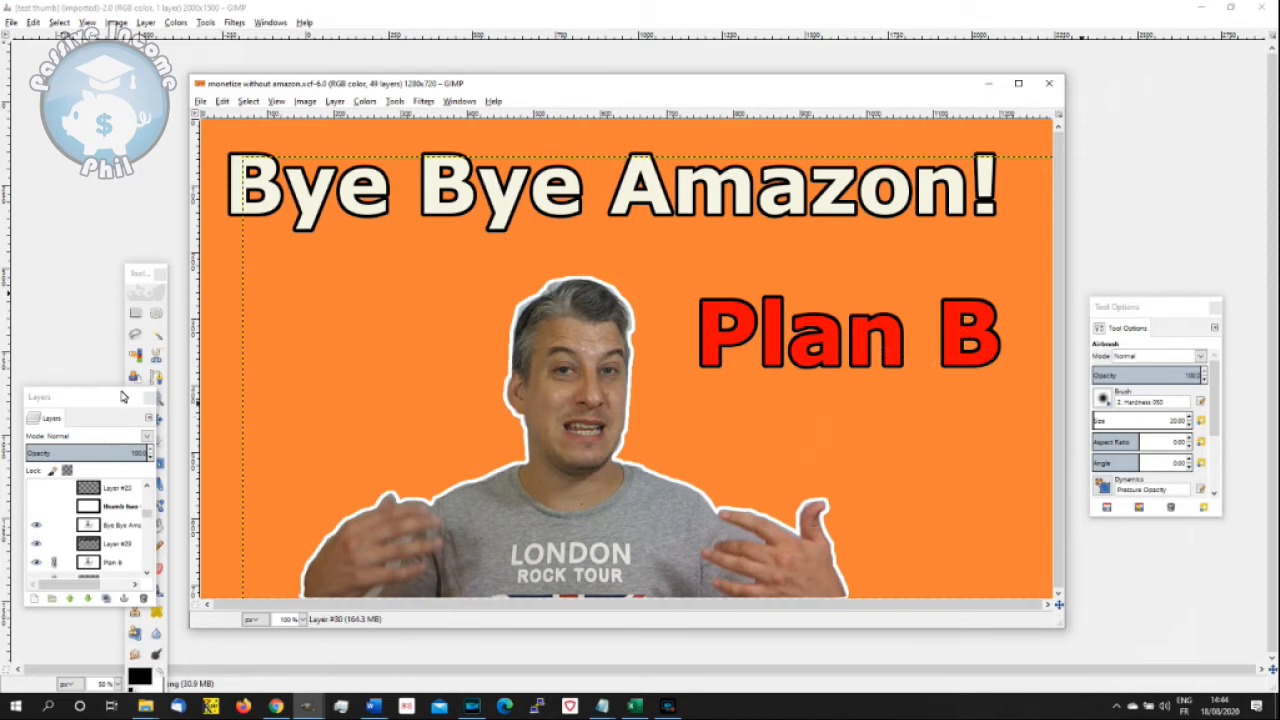
{"action": "left_click_drag", "start_coordinate": [90, 397], "coordinate": [120, 241]}
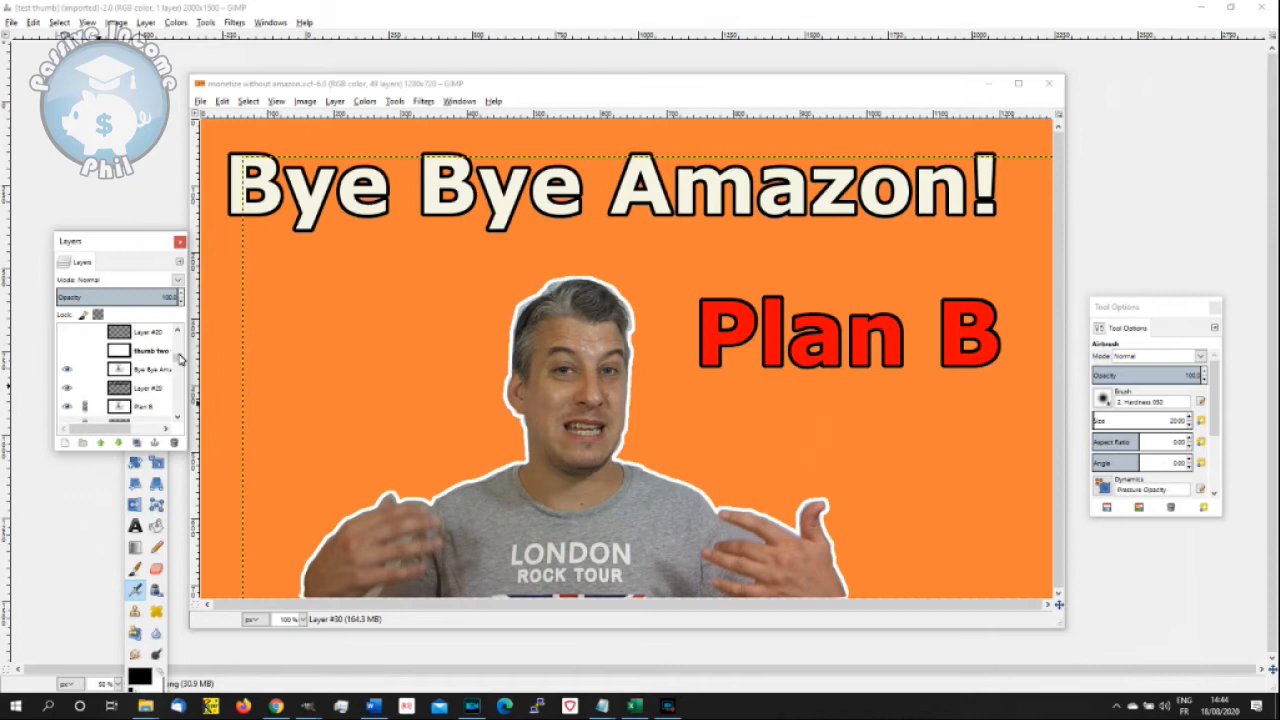
- Hide the Bye Bye Amazon! and Plan B text layers, their outline layers and the old presenter layers, keeping the orange background
{"action": "left_click", "coordinate": [66, 369]}
{"action": "left_click", "coordinate": [66, 387]}
{"action": "left_click", "coordinate": [66, 406]}
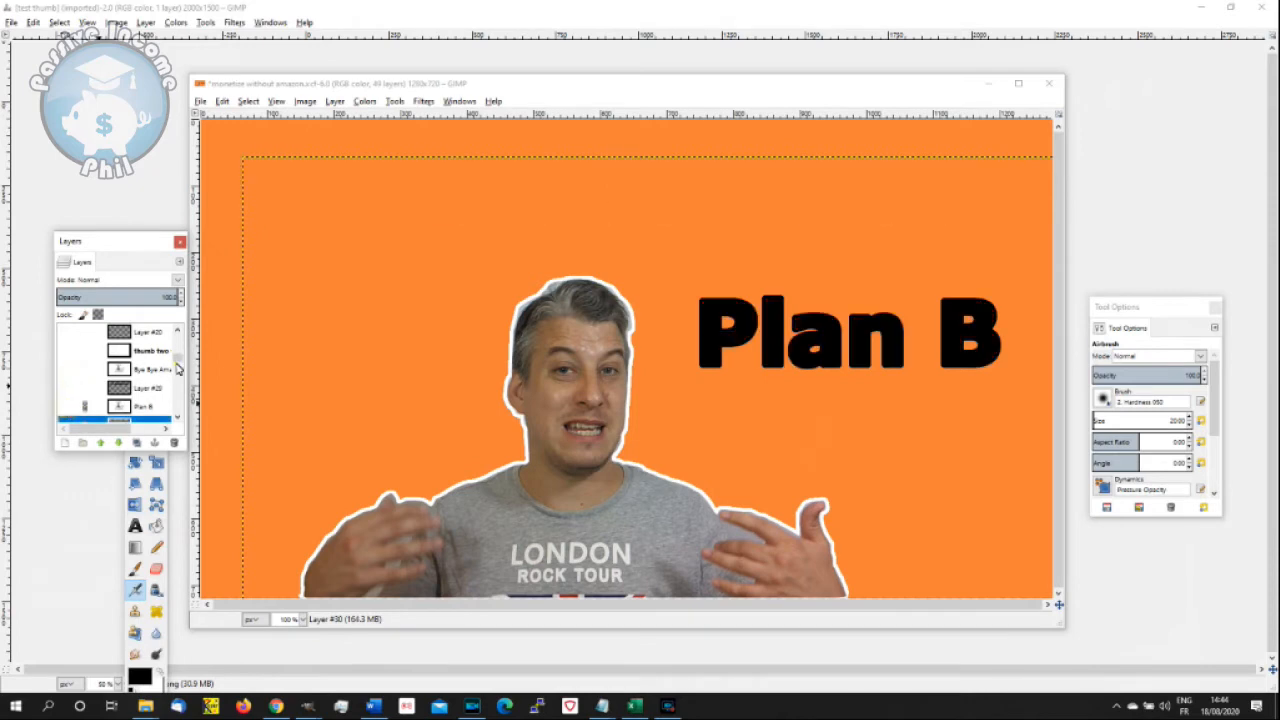
{"action": "left_click", "coordinate": [177, 365]}
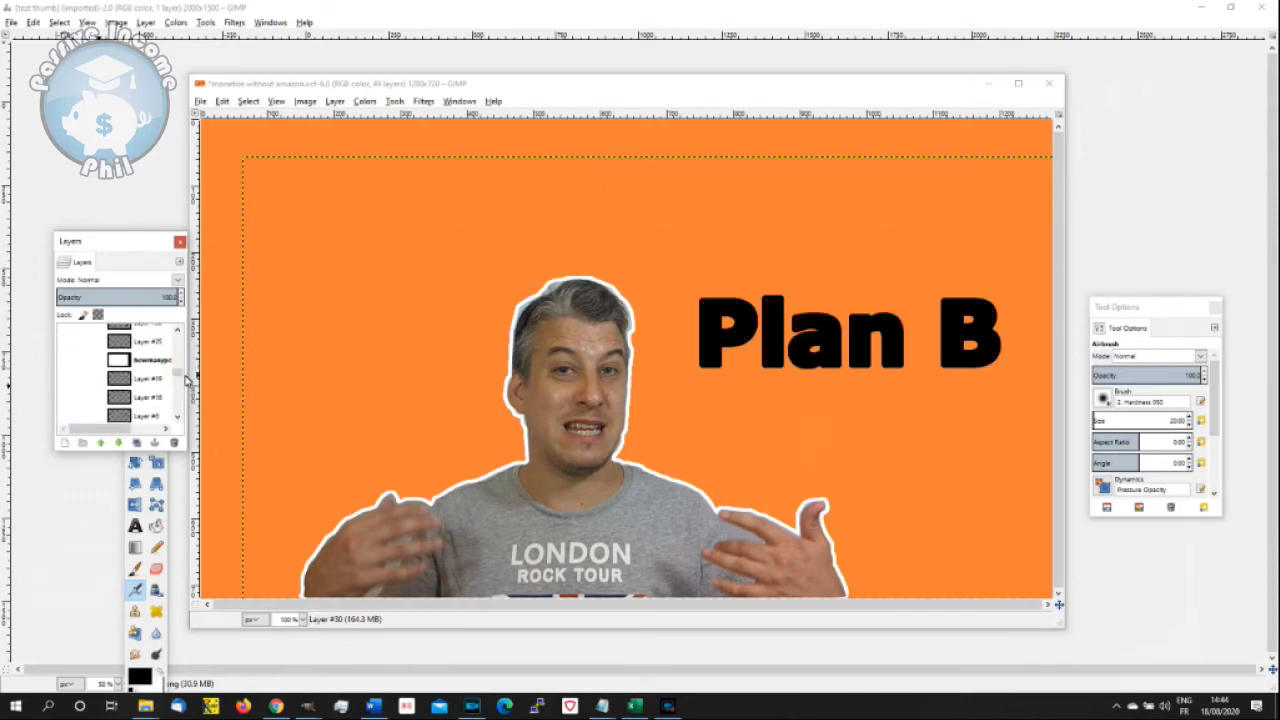
{"action": "left_click_drag", "start_coordinate": [181, 376], "coordinate": [178, 364]}
{"action": "left_click", "coordinate": [67, 380]}
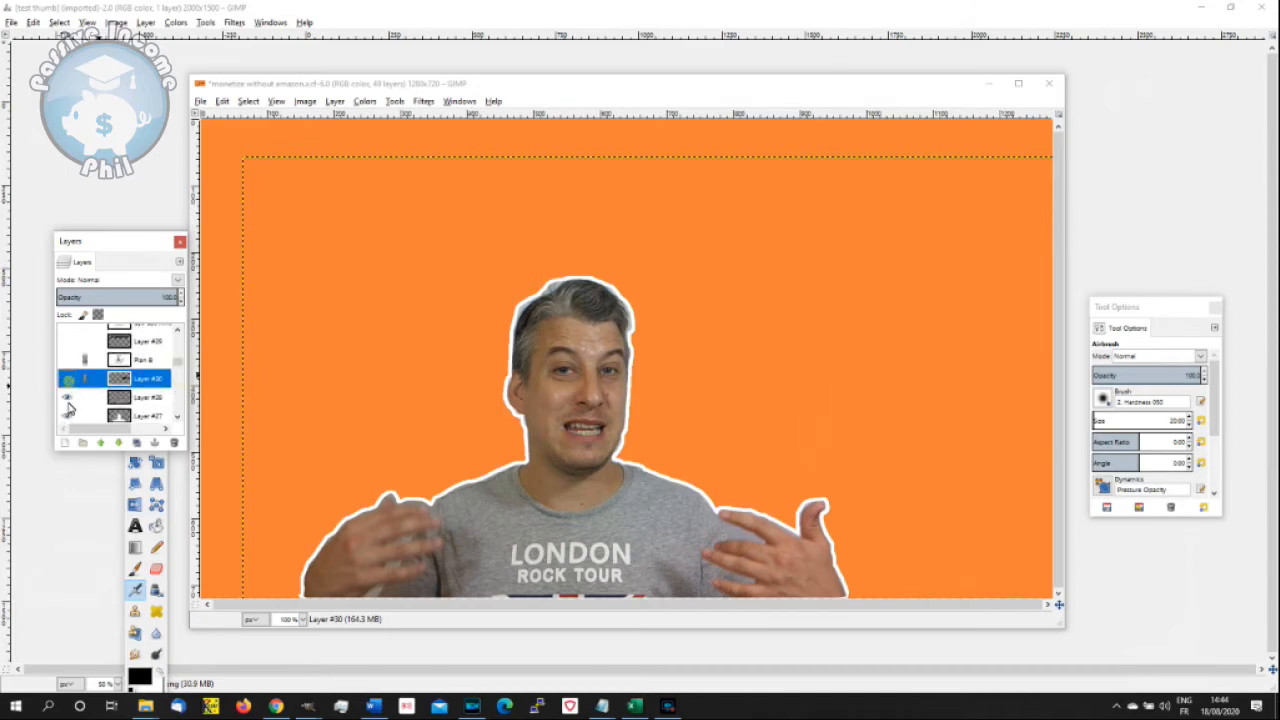
{"action": "left_click", "coordinate": [67, 398]}
{"action": "left_click", "coordinate": [67, 416]}
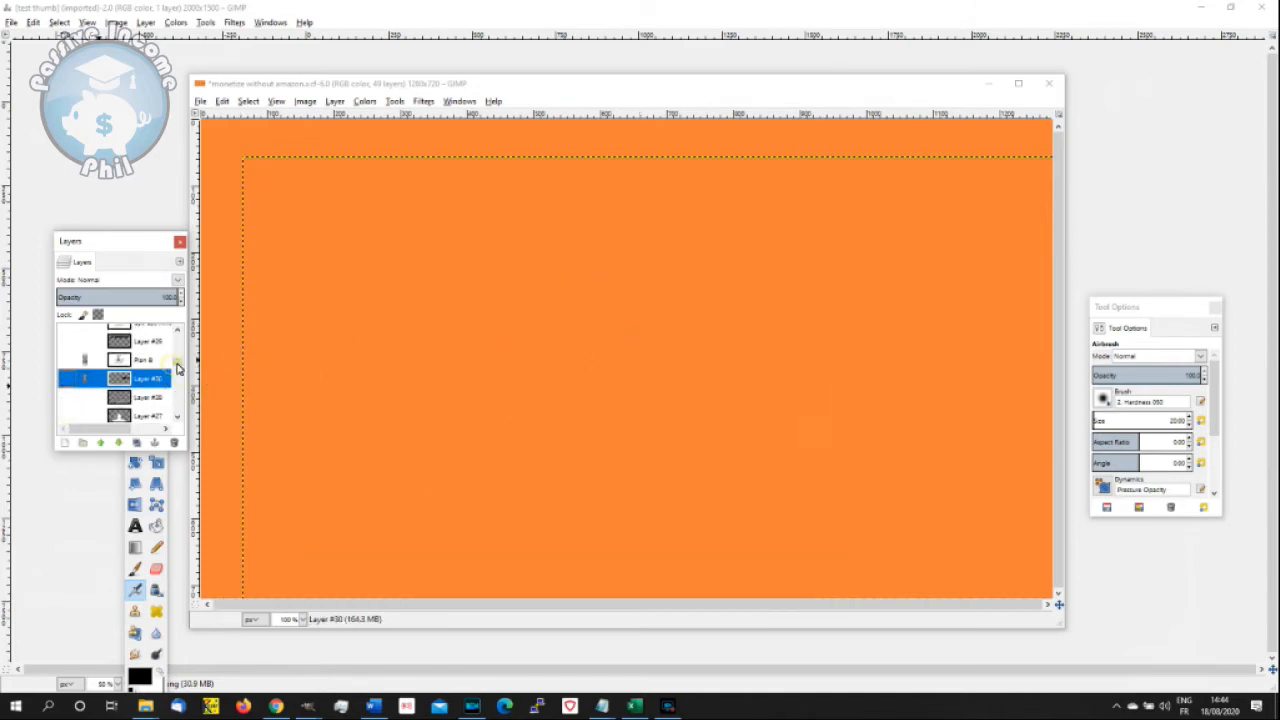
- Add a canvas-sized layer above the logo layer at the top of the layer stack and make it active
{"action": "left_click_drag", "start_coordinate": [178, 368], "coordinate": [178, 328]}
{"action": "left_click", "coordinate": [137, 336]}
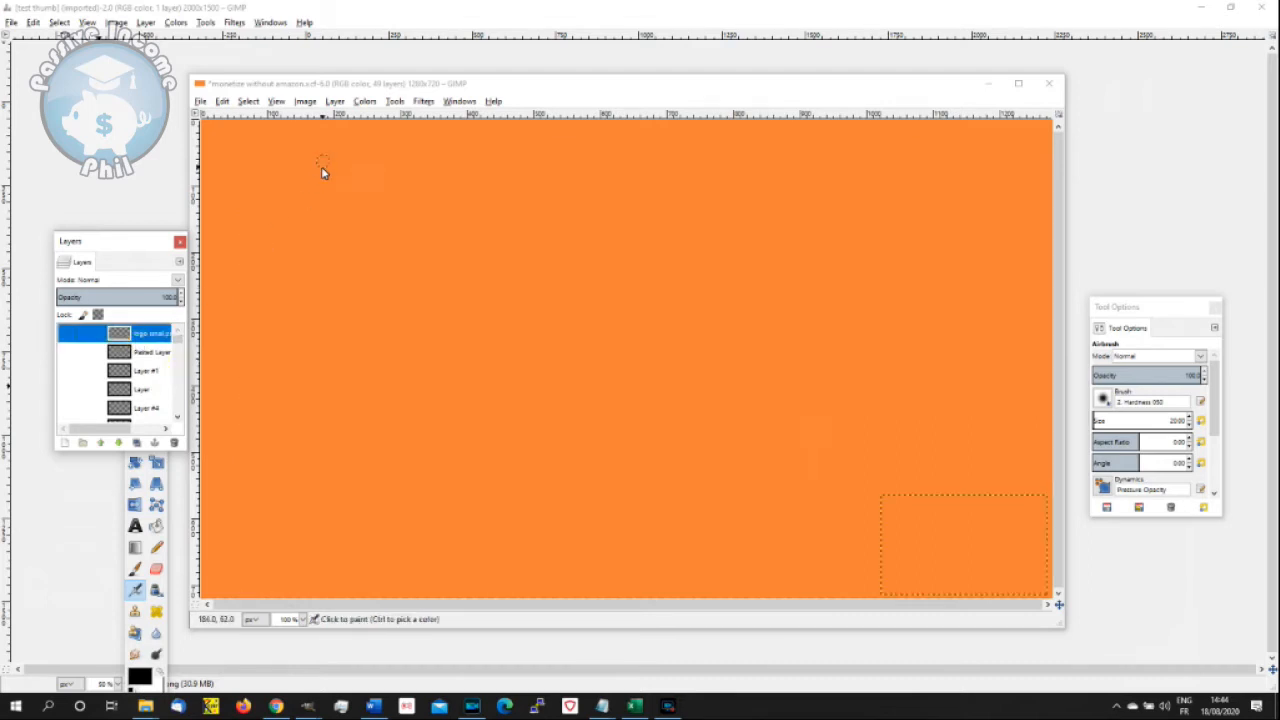
{"action": "left_click", "coordinate": [338, 103]}
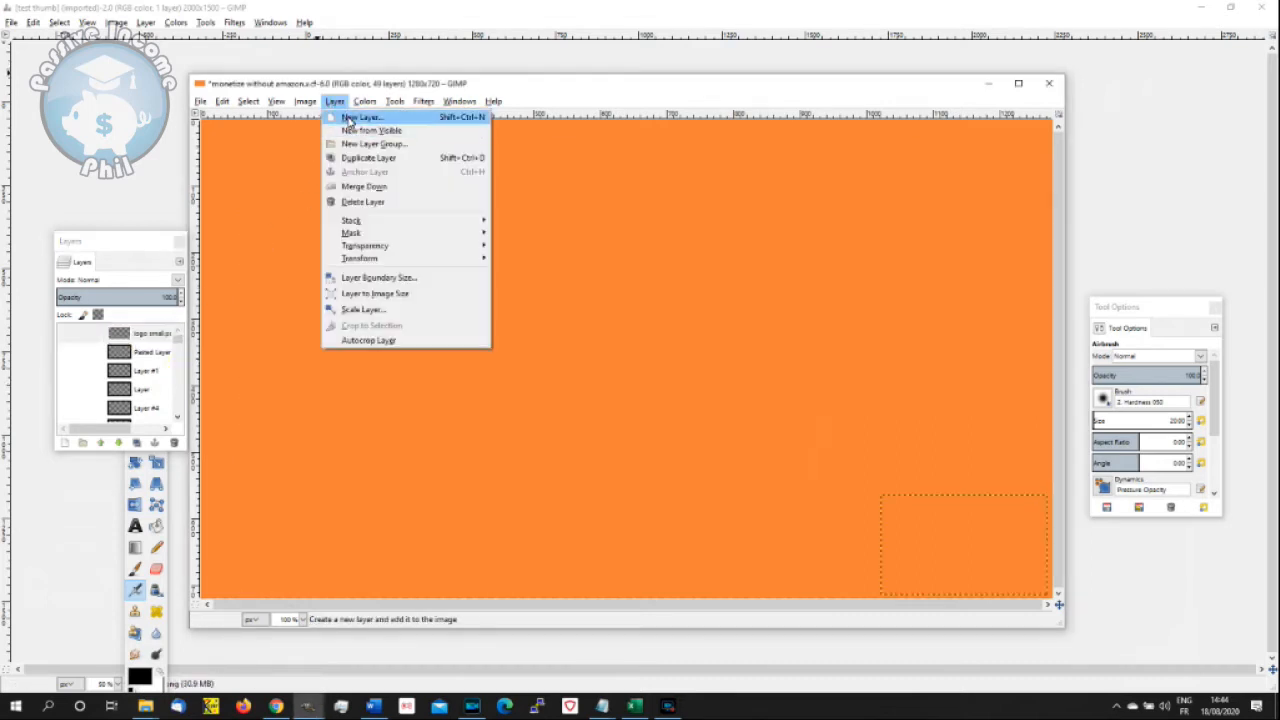
{"action": "left_click", "coordinate": [350, 121]}
{"action": "left_click", "coordinate": [628, 472]}
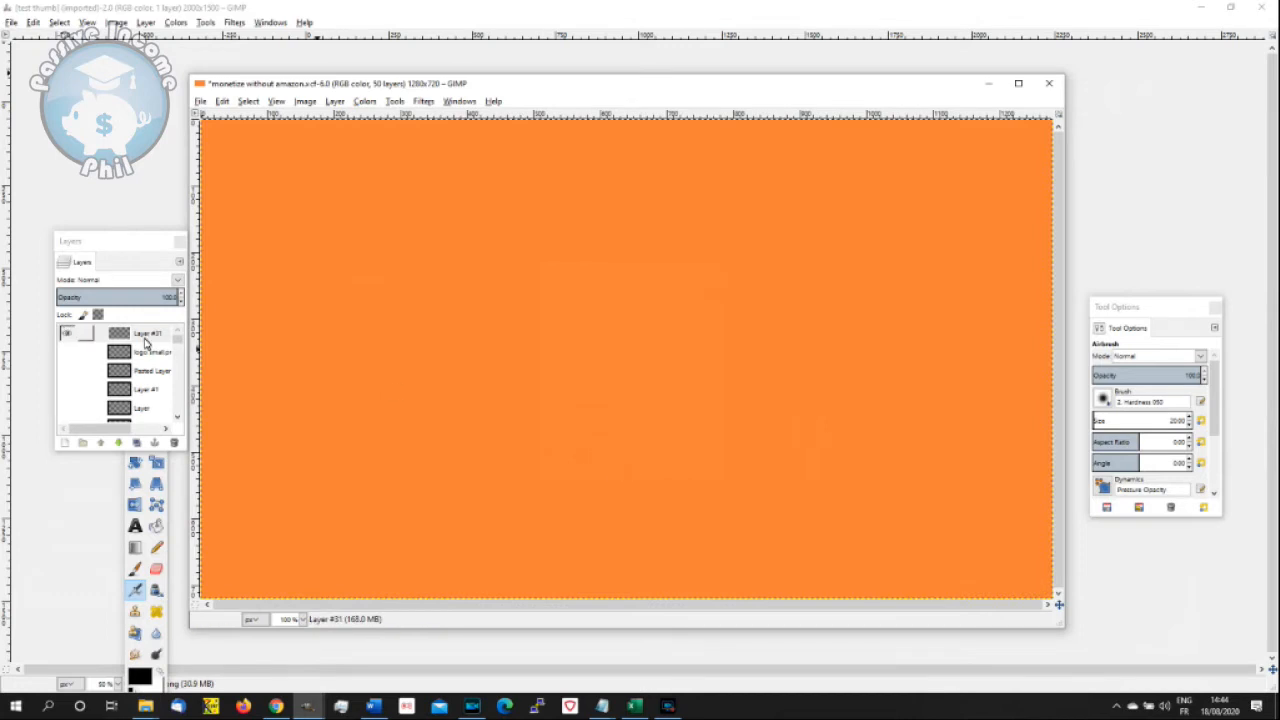
{"action": "left_click", "coordinate": [145, 337]}
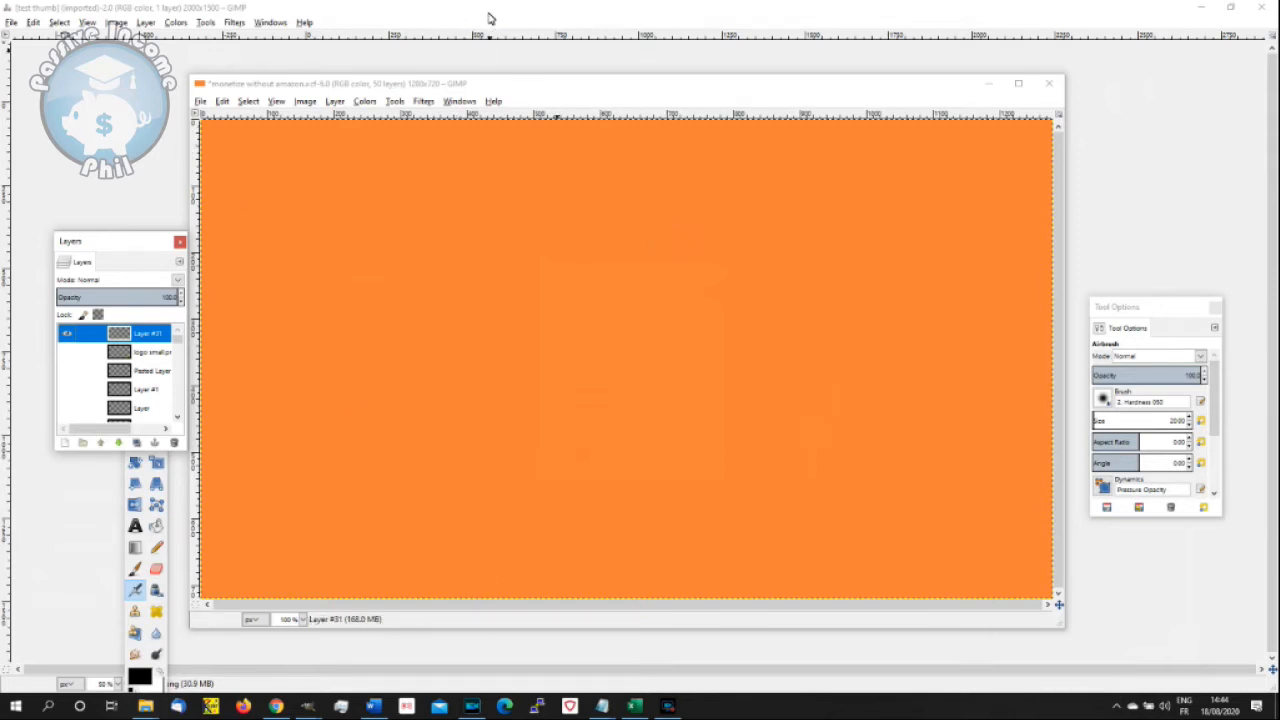
- Open test thumb.png from the Canva review video folder as a layer in the orange thumbnail
{"action": "left_click", "coordinate": [201, 102]}
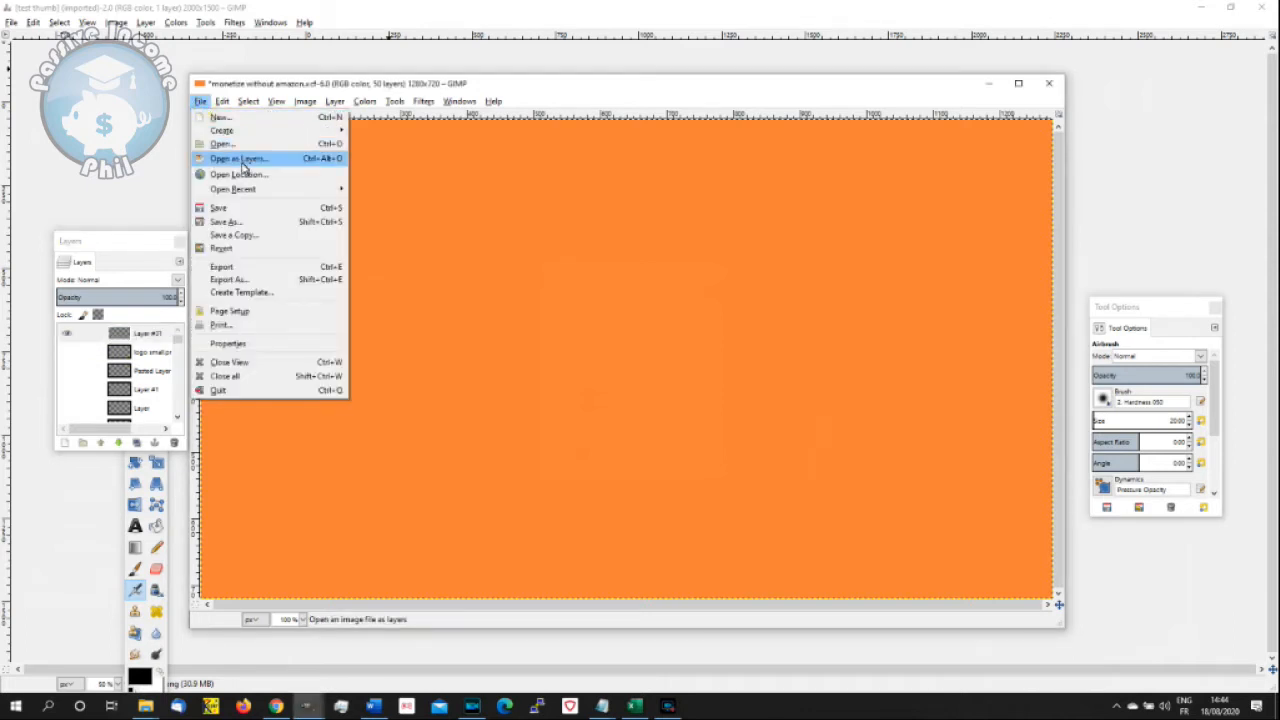
{"action": "left_click", "coordinate": [242, 165]}
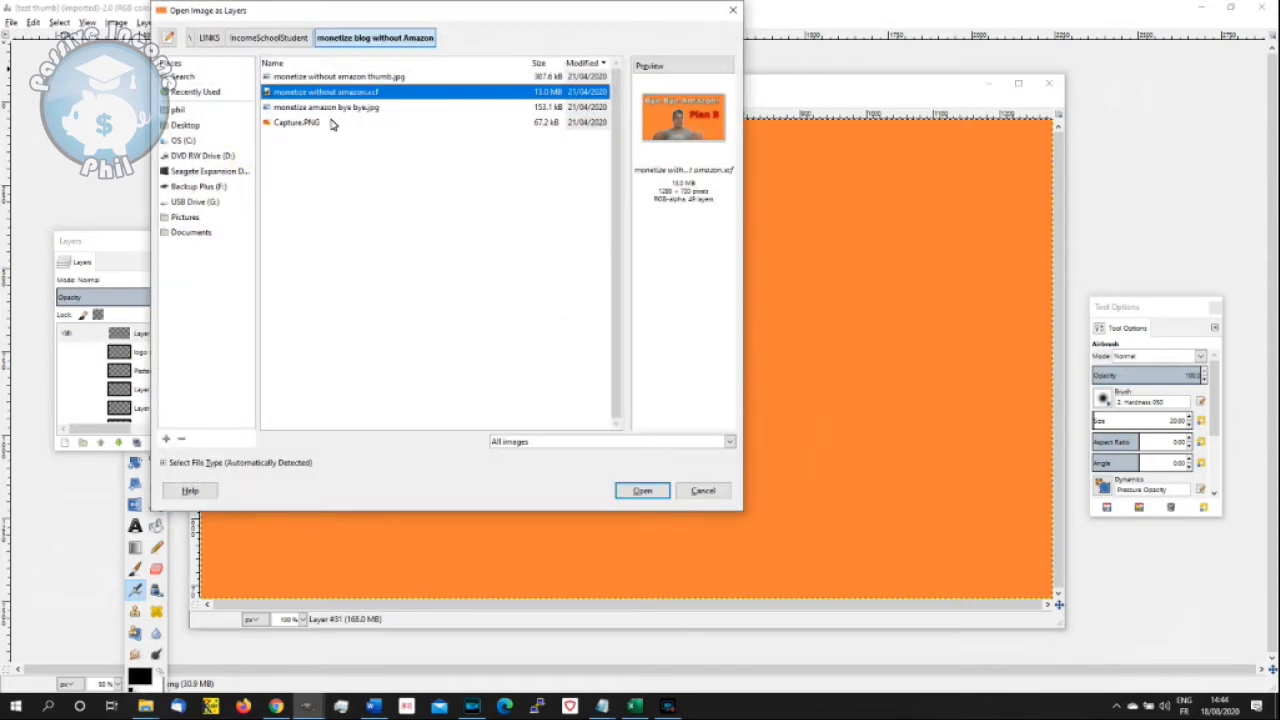
{"action": "left_click", "coordinate": [280, 40]}
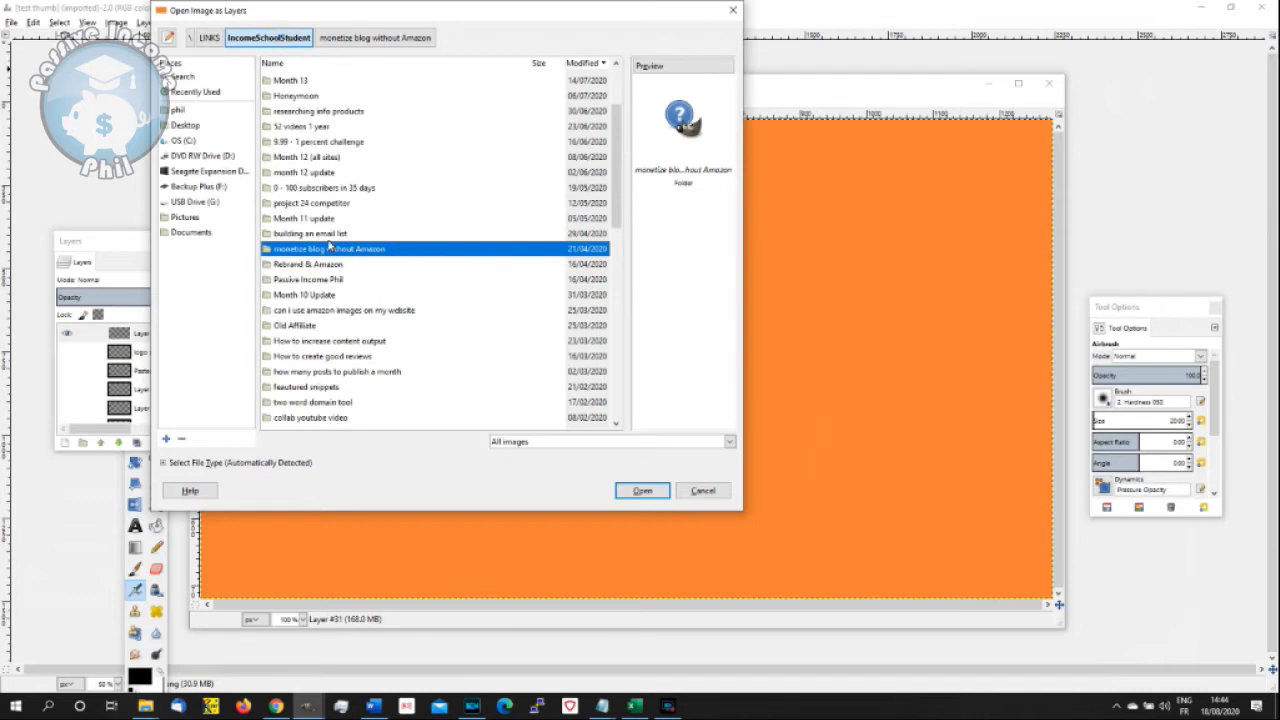
{"action": "scroll", "coordinate": [617, 191], "scroll_direction": "up", "scroll_amount": 3}
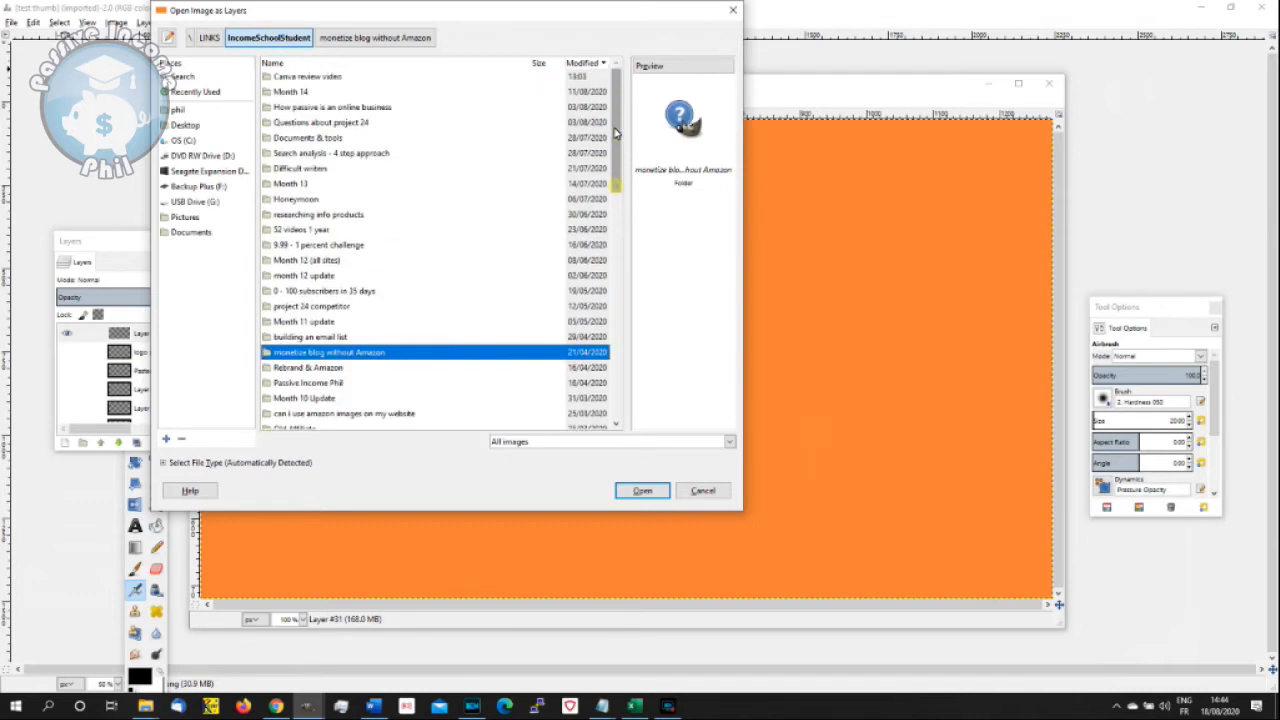
{"action": "double_click", "coordinate": [322, 78]}
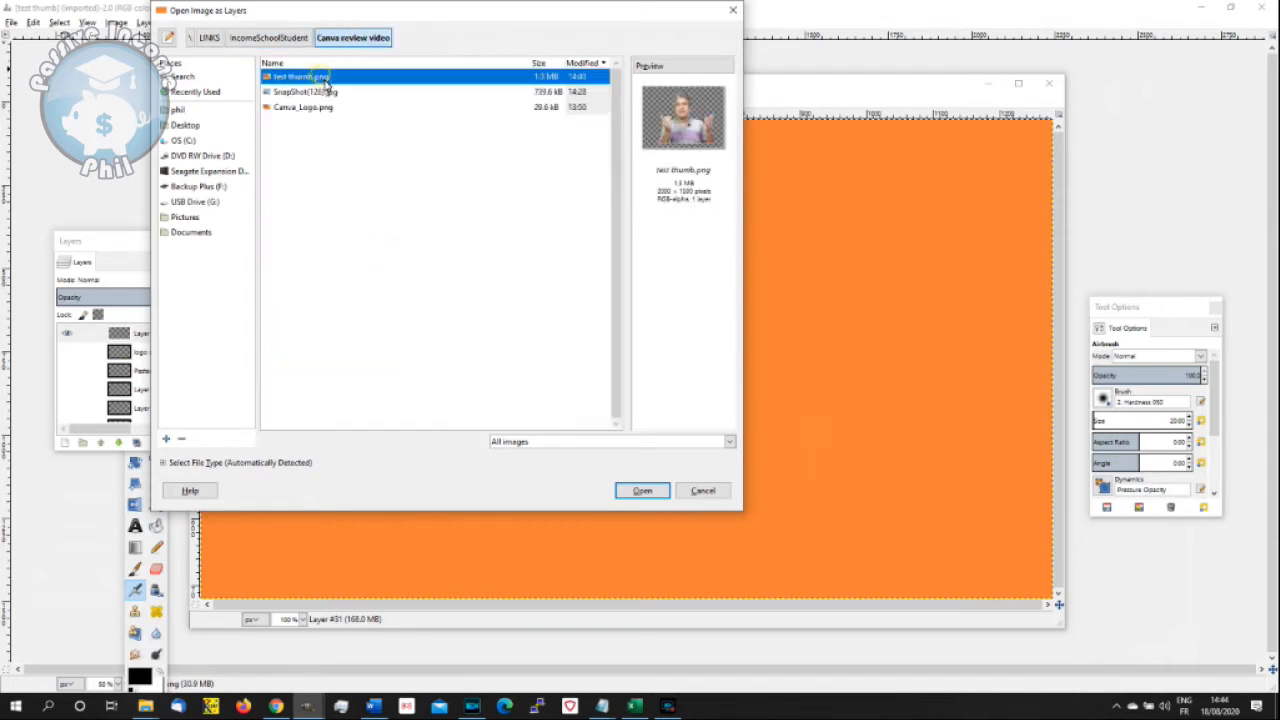
{"action": "left_click", "coordinate": [643, 491]}
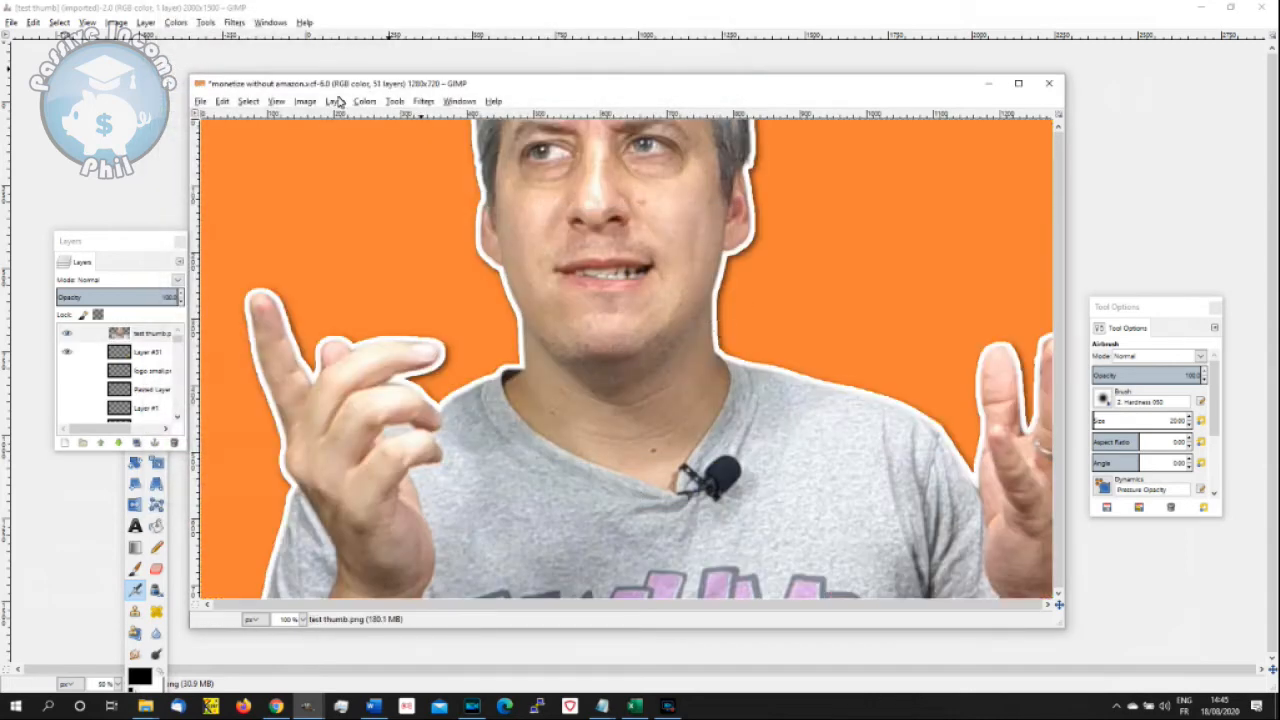
- Scale the test thumb.png layer to 1000 × 750 px with Cubic interpolation
{"action": "left_click", "coordinate": [334, 102]}
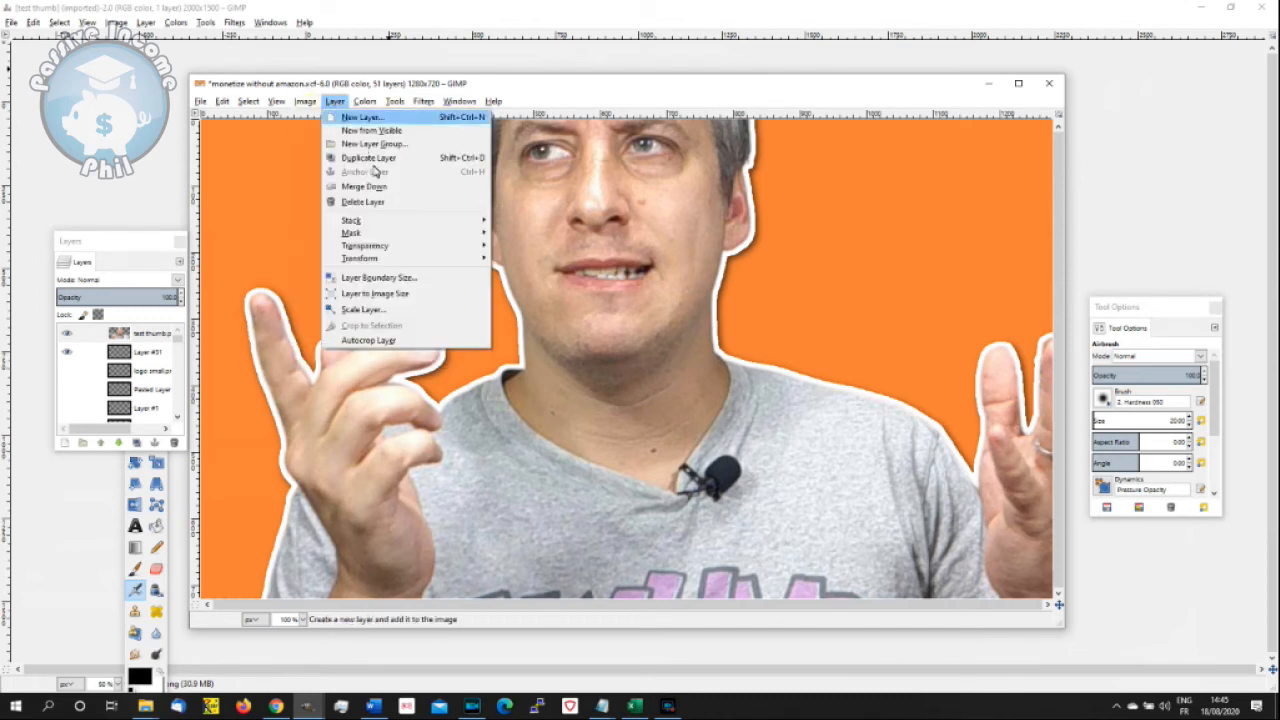
{"action": "left_click", "coordinate": [409, 315]}
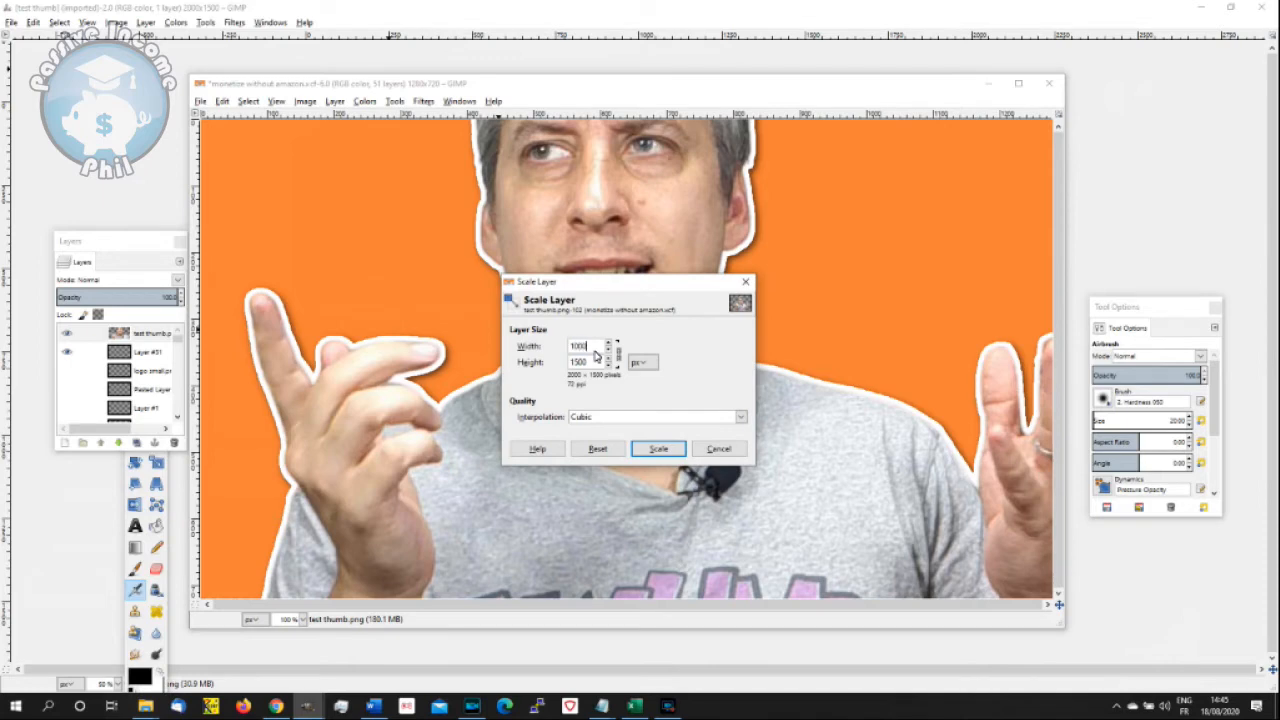
{"action": "left_click", "coordinate": [658, 449]}
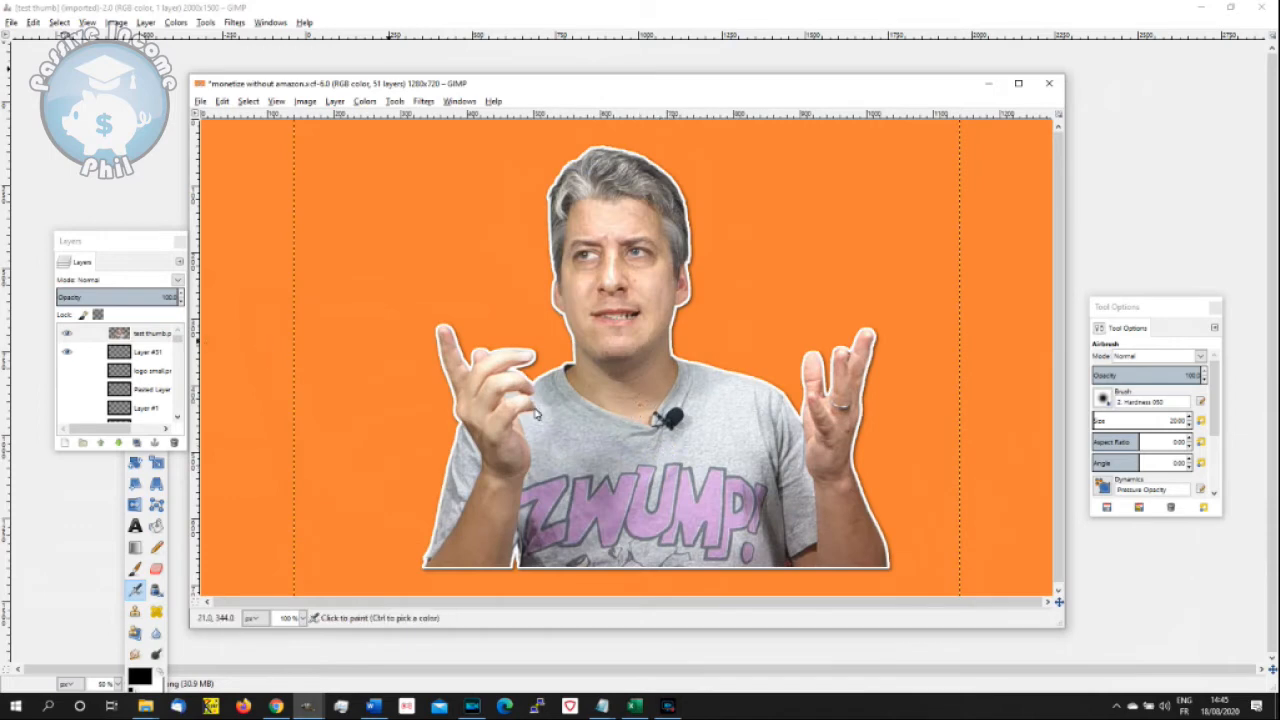
- Move the presenter cut-out to the right side of the orange canvas with the Move tool and maximize the image window
{"action": "left_click_drag", "start_coordinate": [146, 252], "coordinate": [96, 182]}
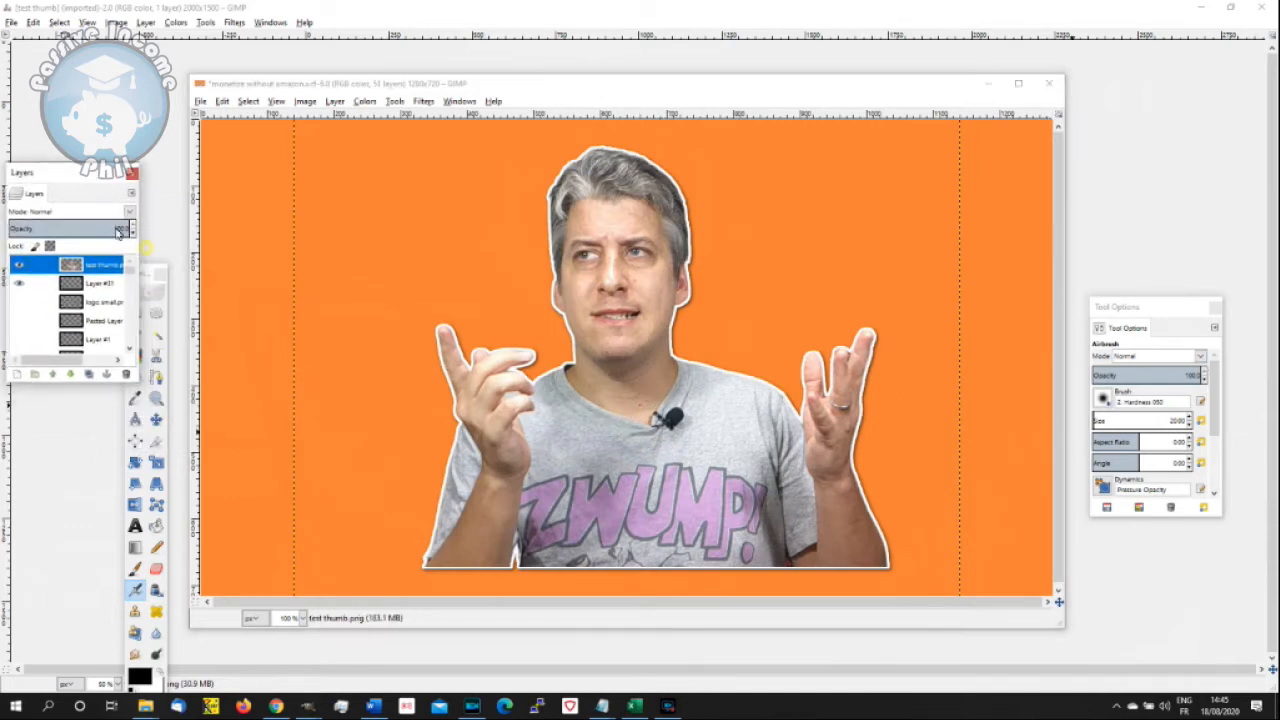
{"action": "left_click", "coordinate": [156, 419]}
{"action": "left_click_drag", "start_coordinate": [657, 434], "coordinate": [810, 458]}
{"action": "left_click", "coordinate": [1018, 83]}
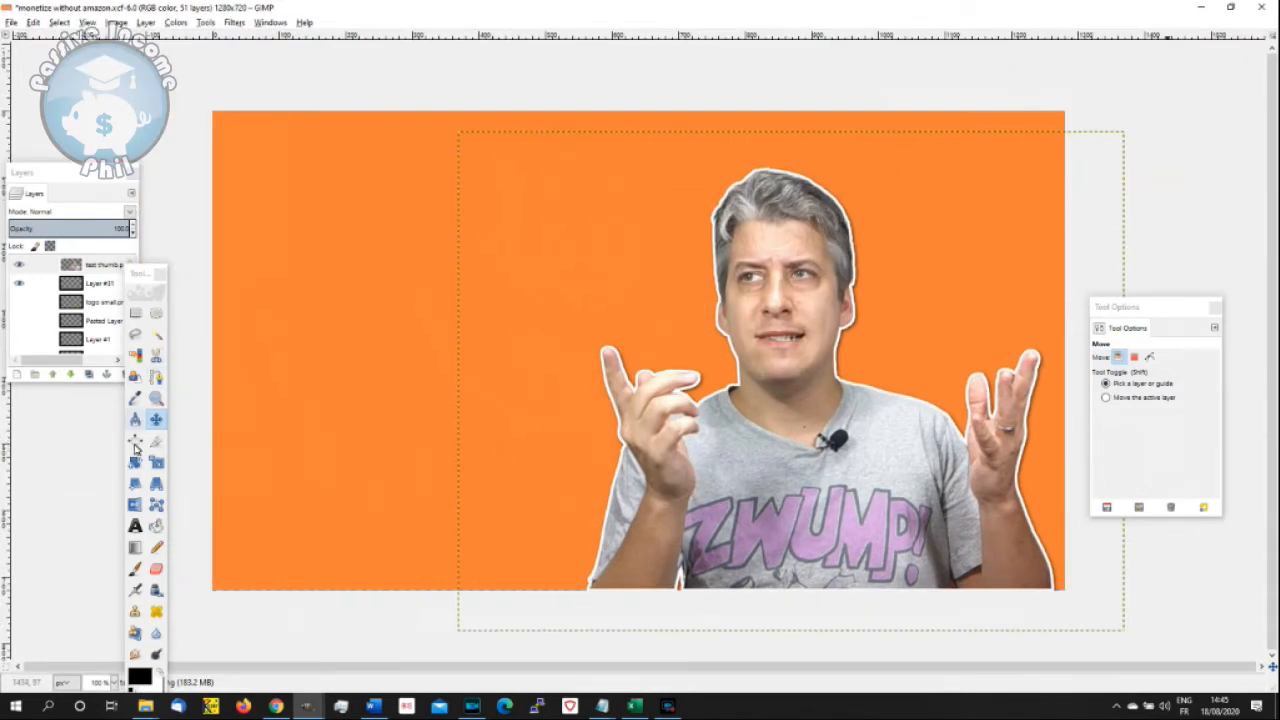
- Activate the Text tool and add a transparent 1280 × 720 px layer above the test thumb.png layer
{"action": "left_click", "coordinate": [135, 525]}
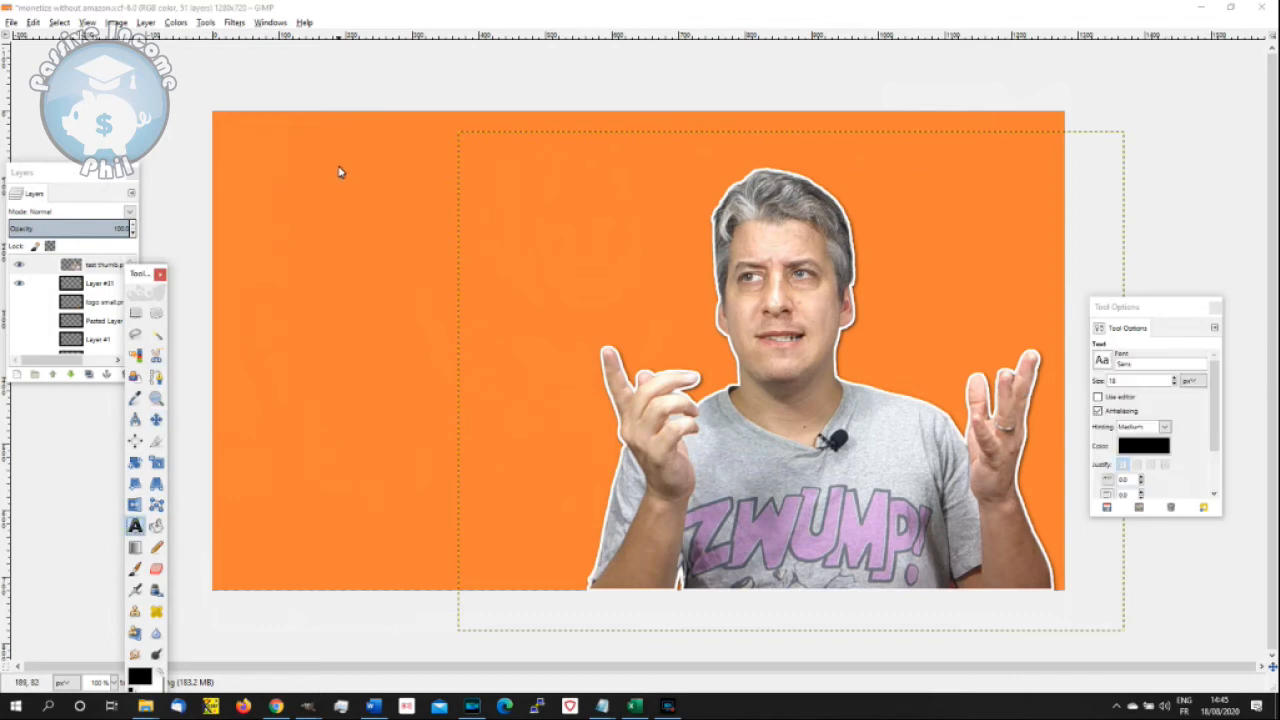
{"action": "double_click", "coordinate": [70, 283]}
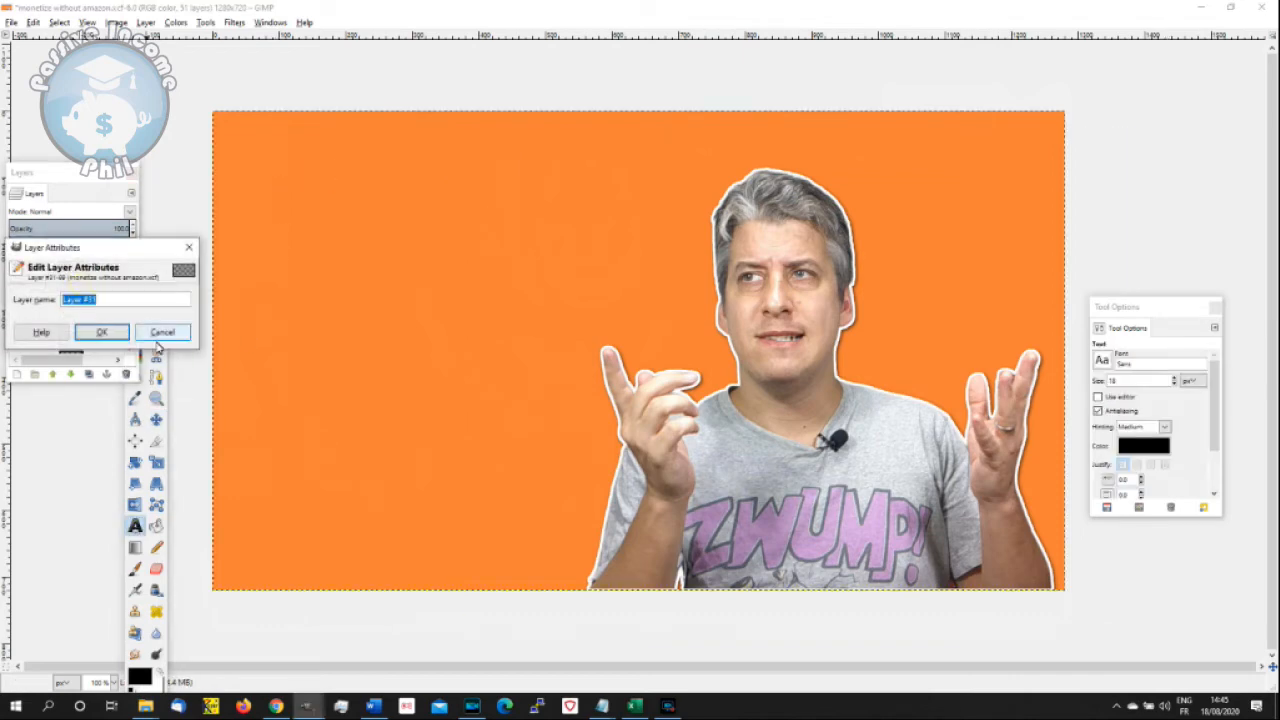
{"action": "left_click", "coordinate": [158, 335]}
{"action": "left_click", "coordinate": [73, 266]}
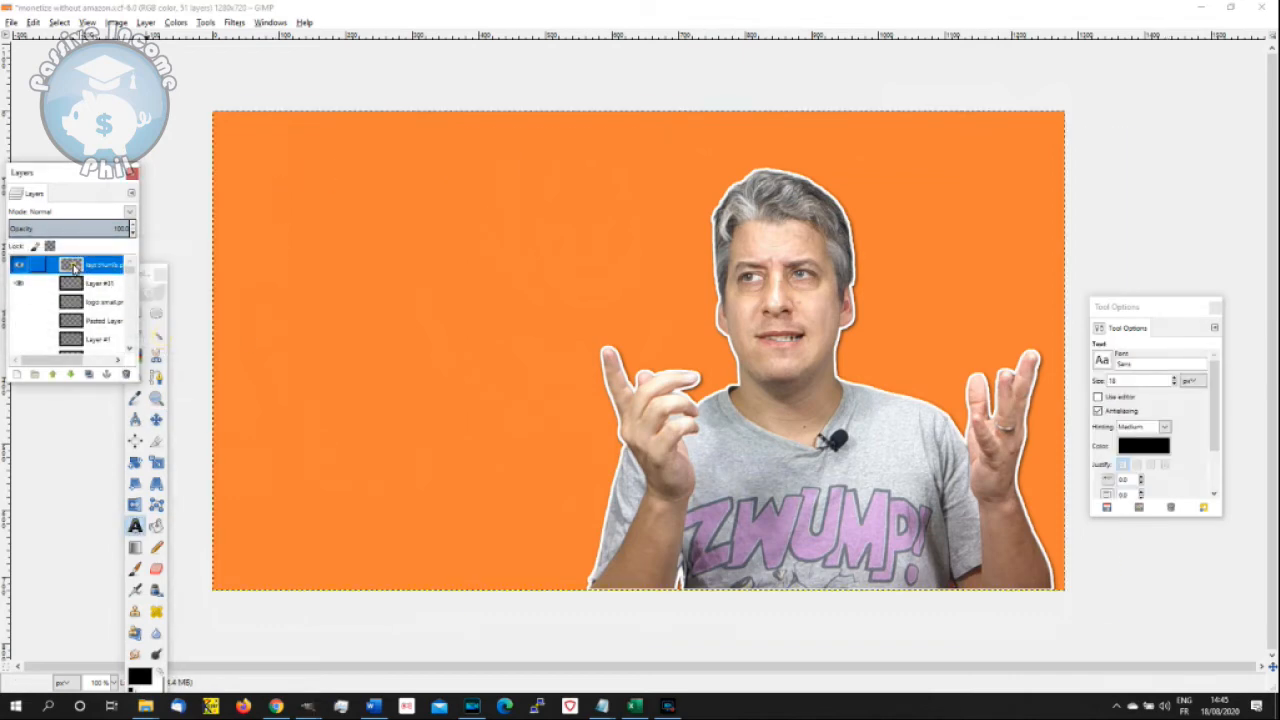
{"action": "right_click", "coordinate": [73, 266]}
{"action": "left_click", "coordinate": [112, 292]}
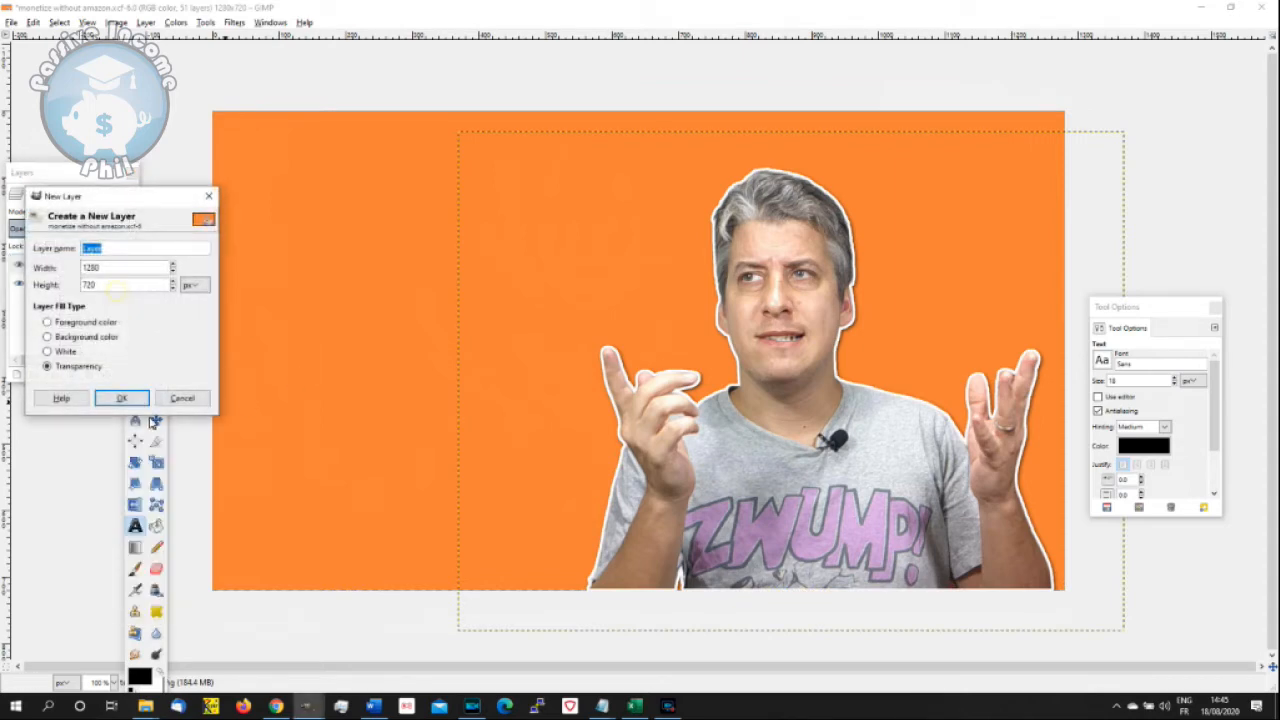
{"action": "left_click", "coordinate": [131, 399]}
{"action": "left_click", "coordinate": [130, 399]}
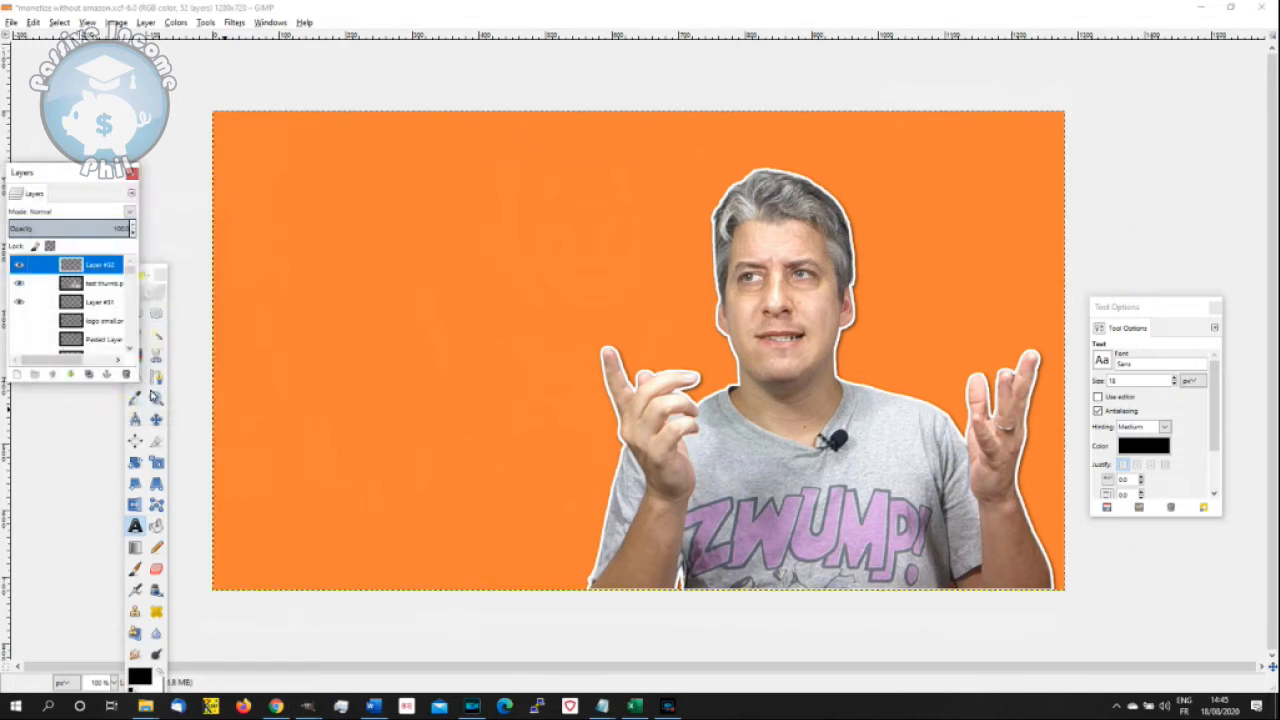
- Draw a text box about 620 × 270 px on the empty orange area beside the presenter and select its font size
{"action": "left_click_drag", "start_coordinate": [261, 142], "coordinate": [676, 322]}
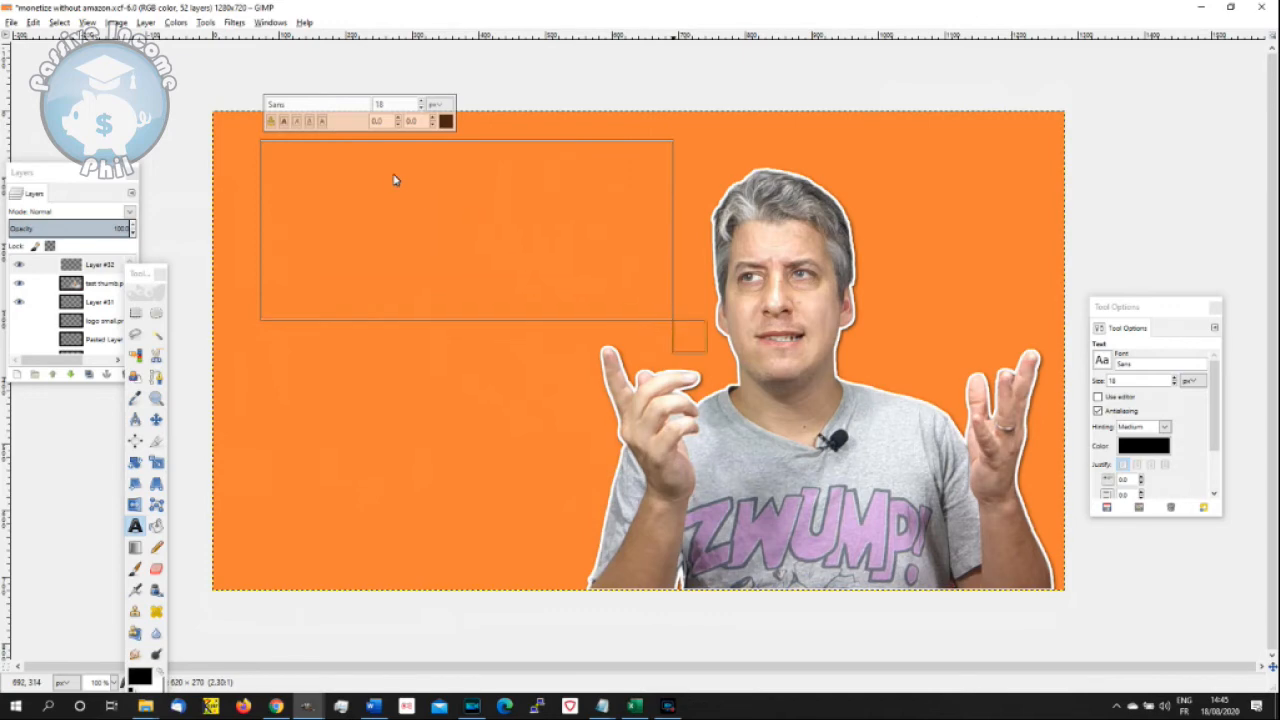
{"action": "left_click_drag", "start_coordinate": [397, 110], "coordinate": [369, 112]}
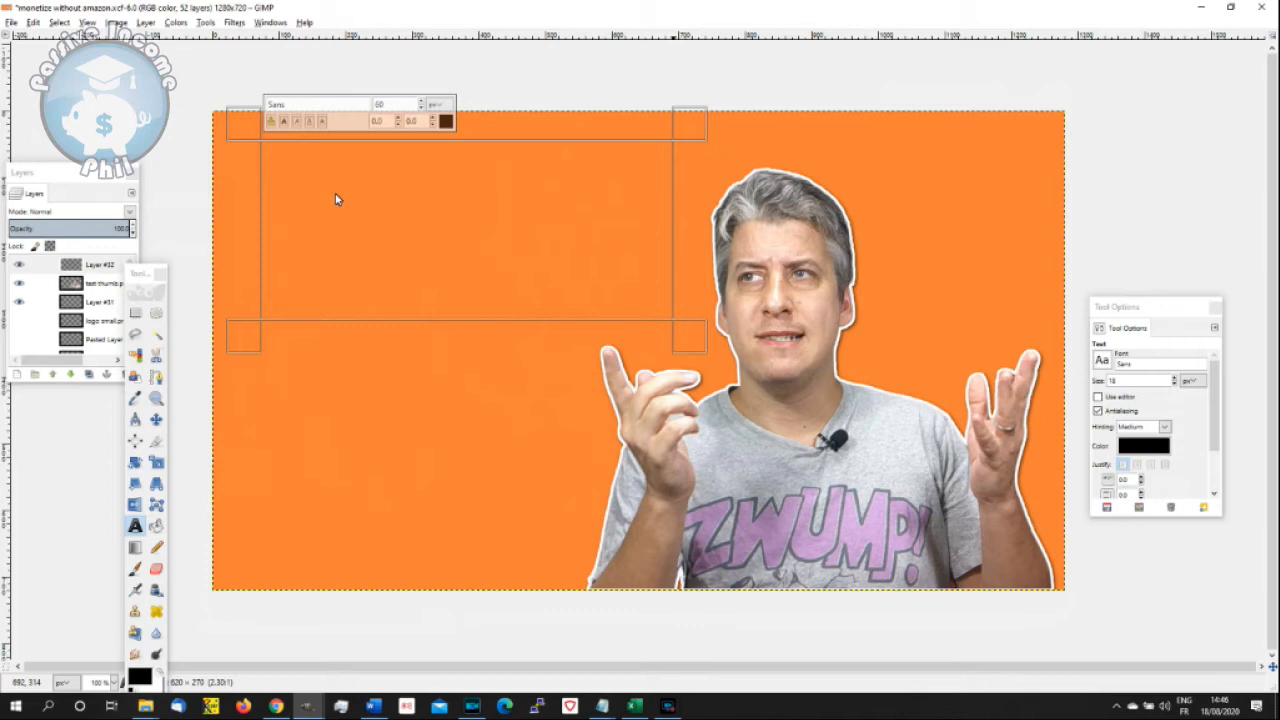
- Enter the title "Which Thumbnail Is Better?" in the text box, split over four lines
{"action": "type", "text": "Which"}
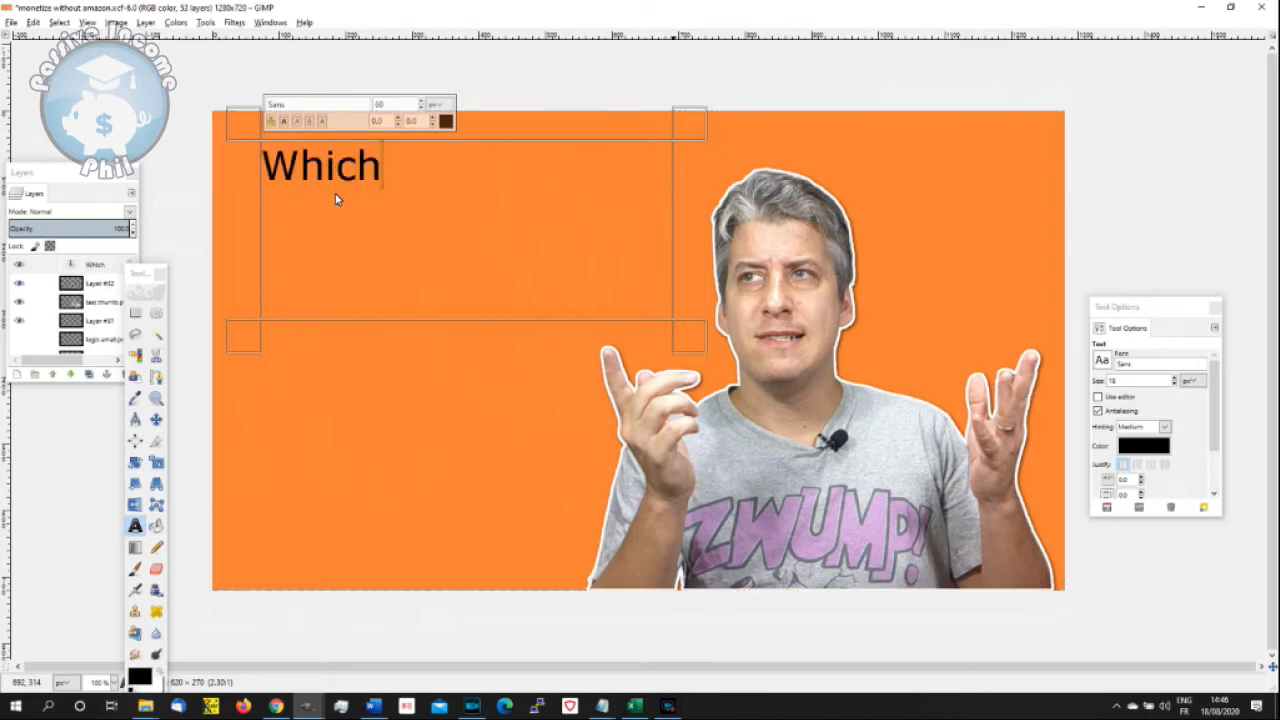
{"action": "key", "text": "Return"}
{"action": "type", "text": "Thumb"}
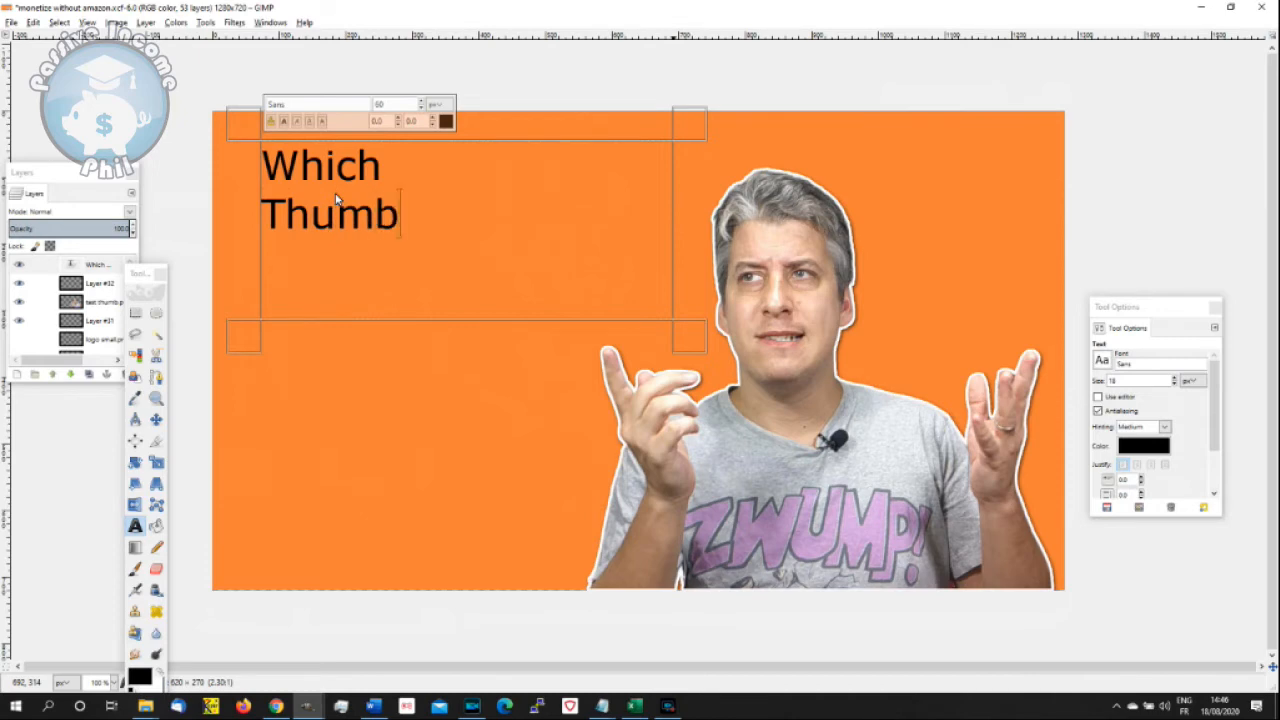
{"action": "type", "text": "nail "}
{"action": "type", "text": "I"}
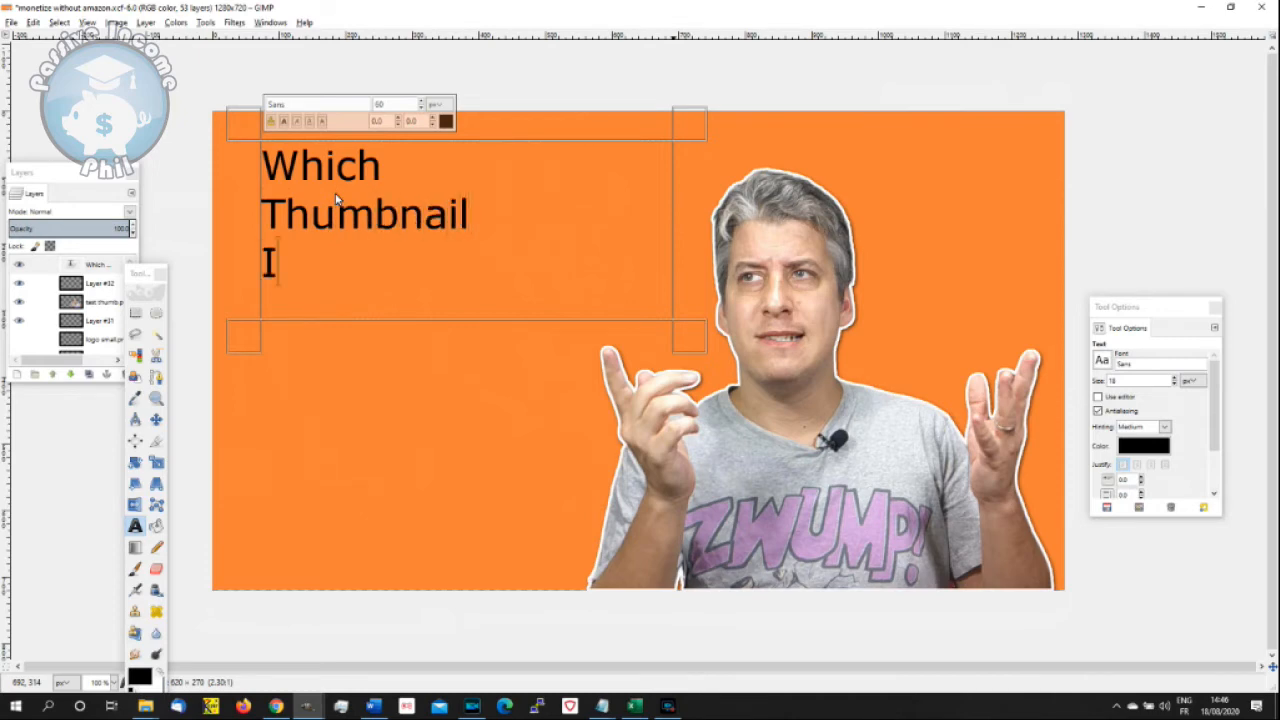
{"action": "type", "text": "s"}
{"action": "key", "text": "Return"}
{"action": "type", "text": "Be"}
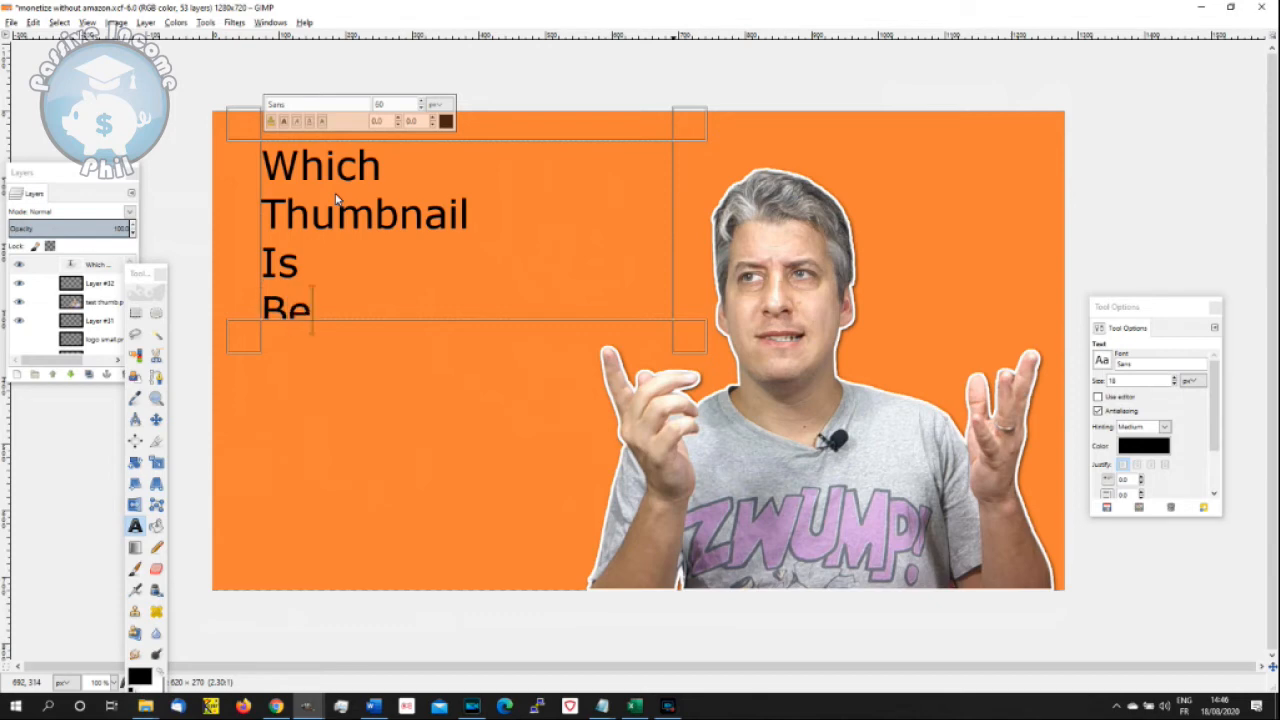
{"action": "type", "text": "tter?"}
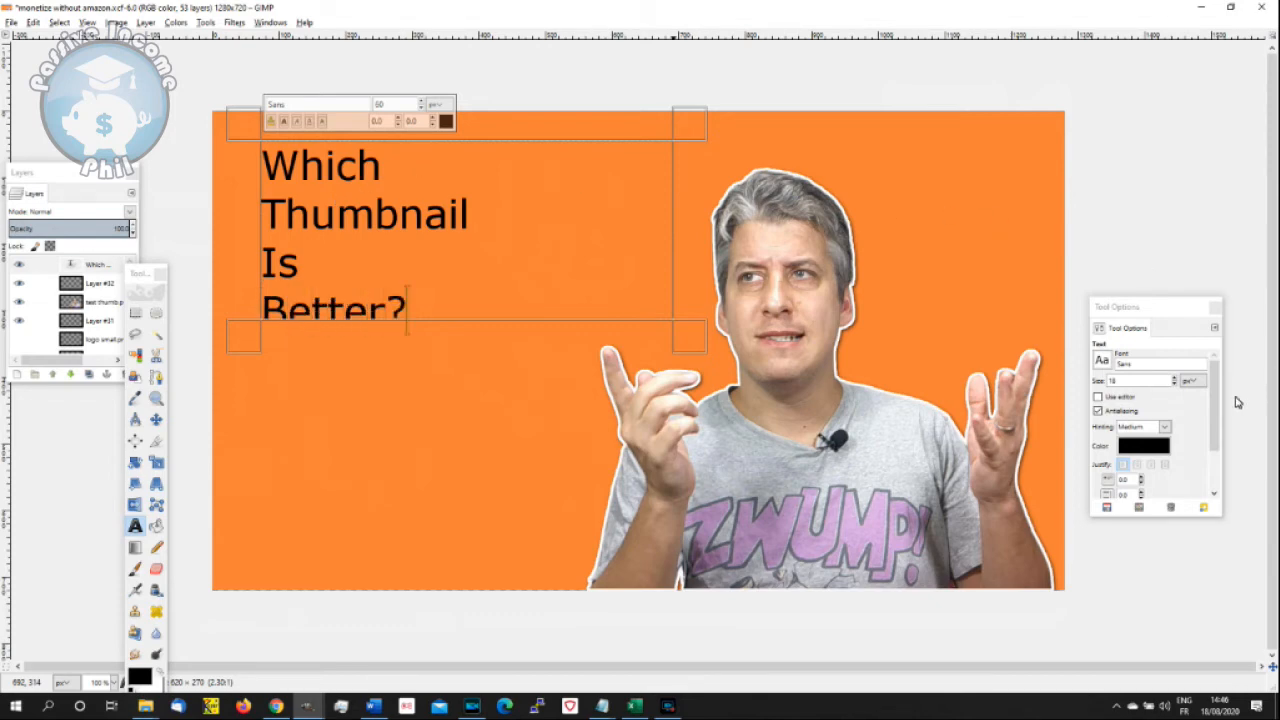
- Set the title's text box mode to Dynamic
{"action": "left_click_drag", "start_coordinate": [1214, 420], "coordinate": [1211, 470]}
{"action": "left_click", "coordinate": [1154, 469]}
{"action": "left_click", "coordinate": [1152, 469]}
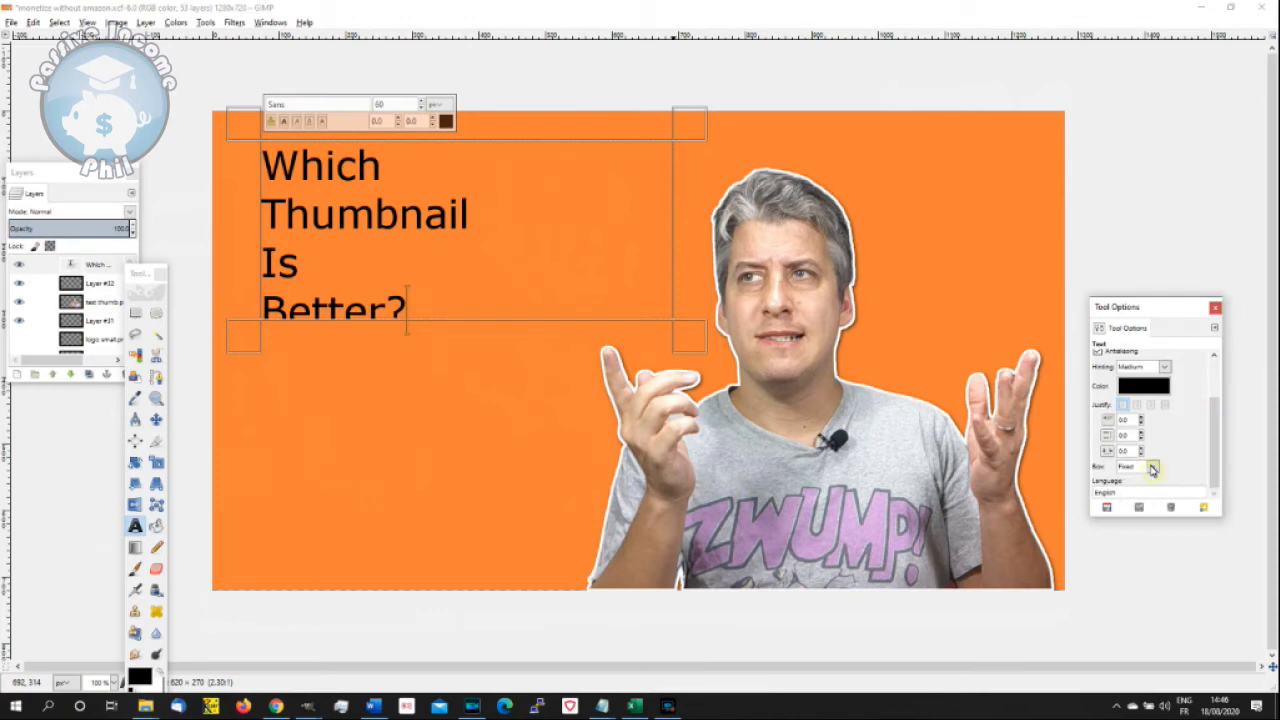
{"action": "left_click", "coordinate": [1152, 469]}
{"action": "left_click", "coordinate": [1146, 488]}
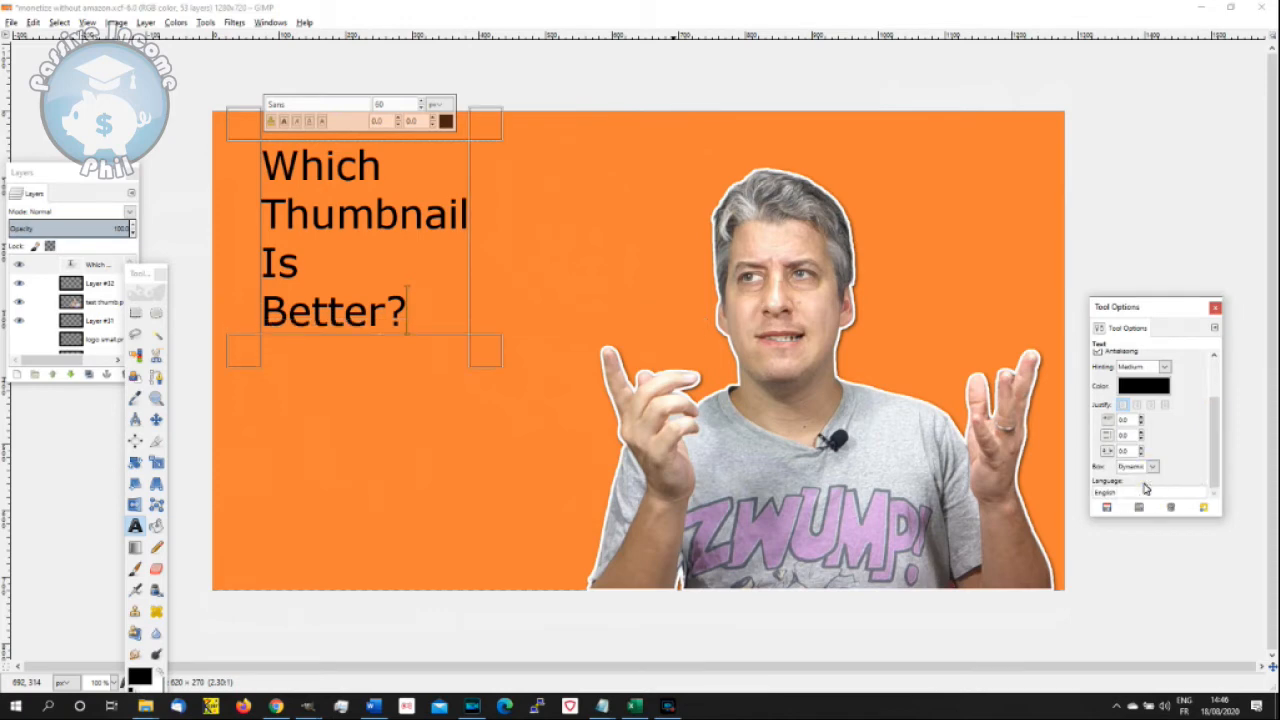
- Select all the title text and try the AR DESTINE and Arial Heavy fonts on it
{"action": "left_click", "coordinate": [434, 291]}
{"action": "key", "text": "ctrl+a"}
{"action": "left_click", "coordinate": [351, 108]}
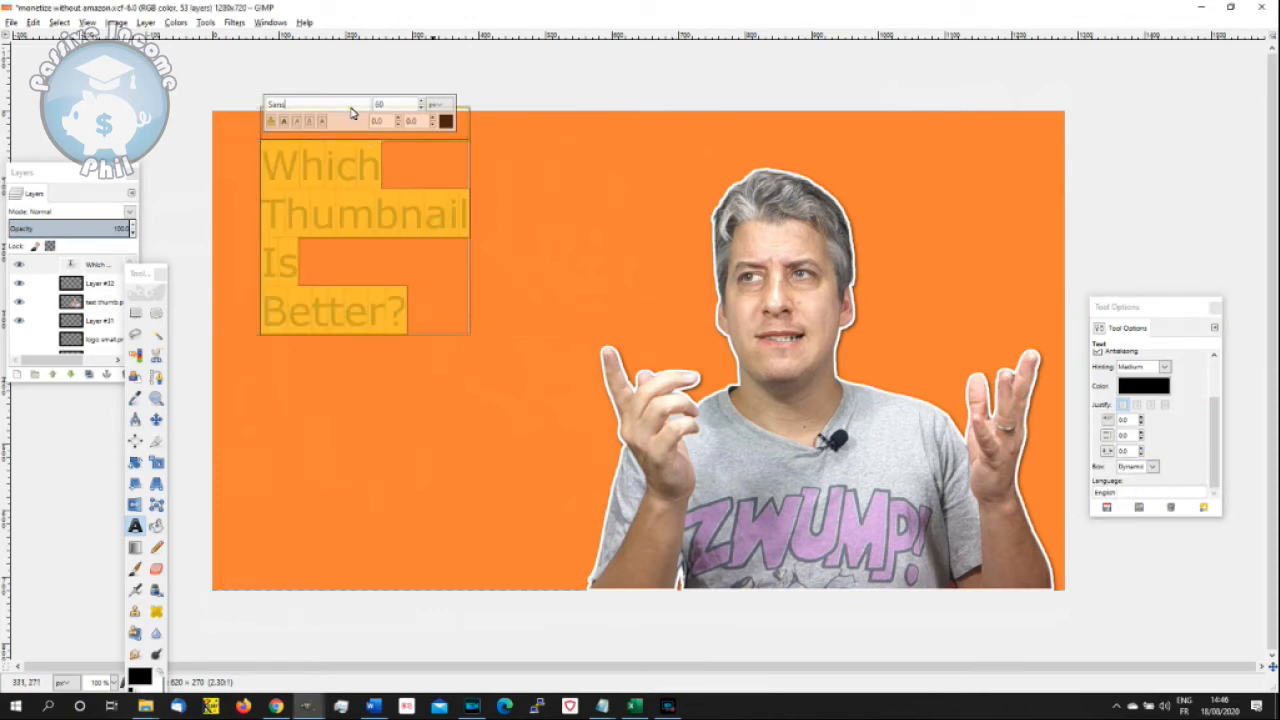
{"action": "double_click", "coordinate": [266, 114]}
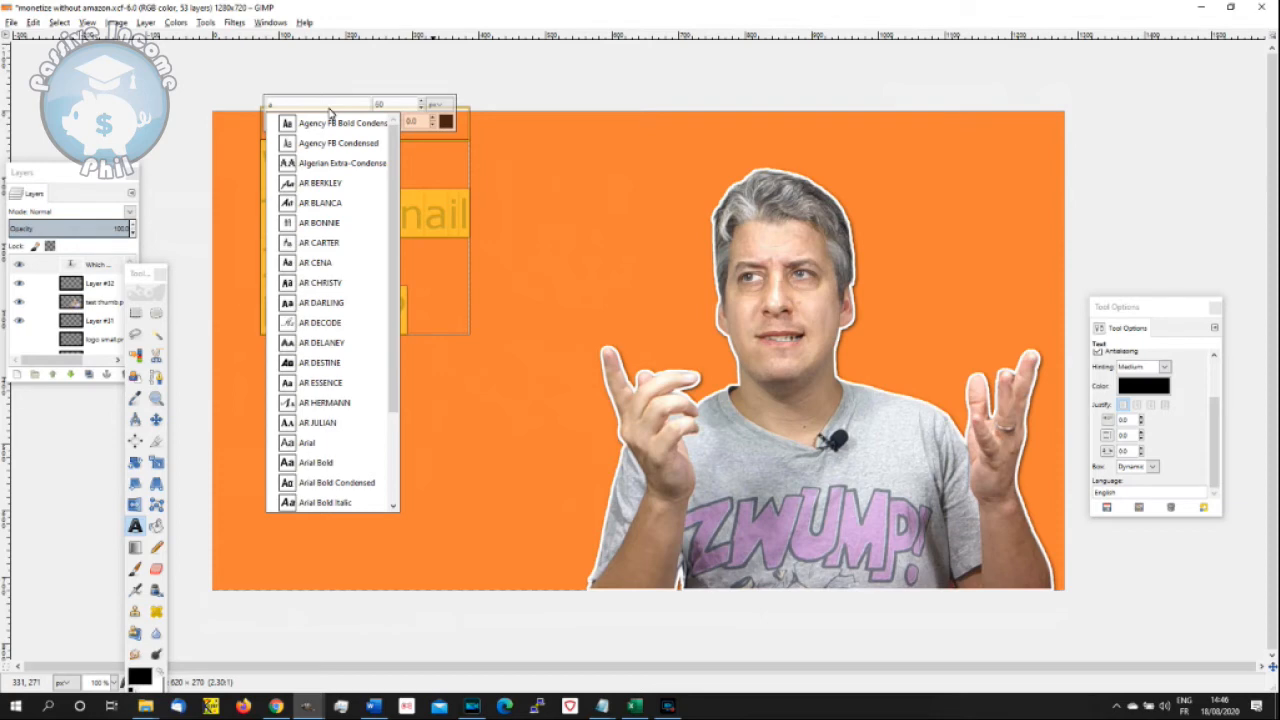
{"action": "left_click", "coordinate": [330, 362]}
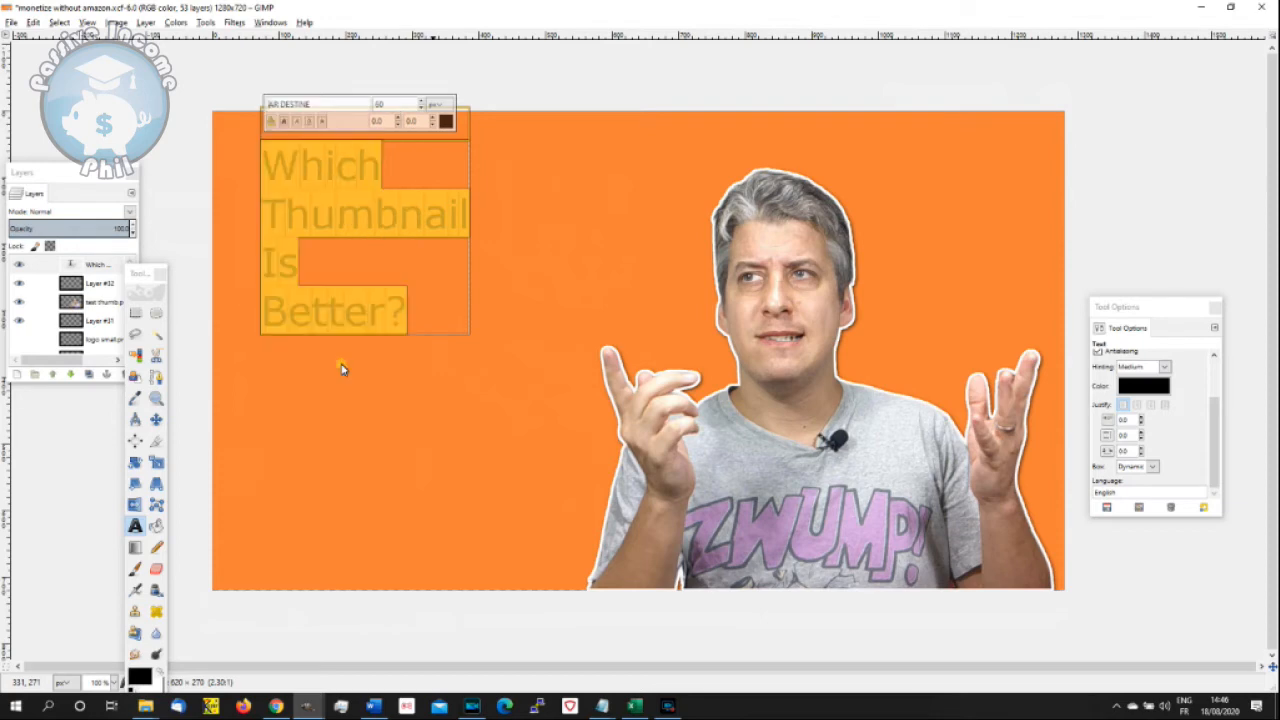
{"action": "left_click_drag", "start_coordinate": [325, 106], "coordinate": [266, 108]}
{"action": "type", "text": "a"}
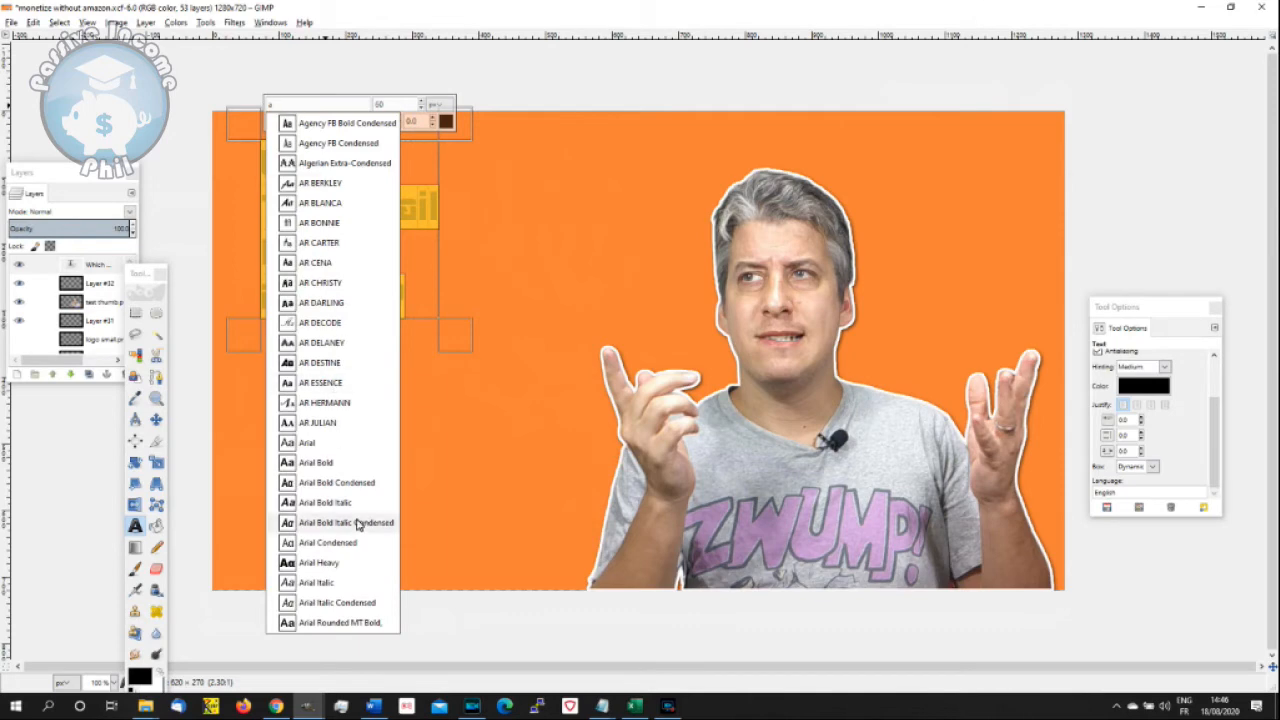
{"action": "left_click", "coordinate": [344, 566]}
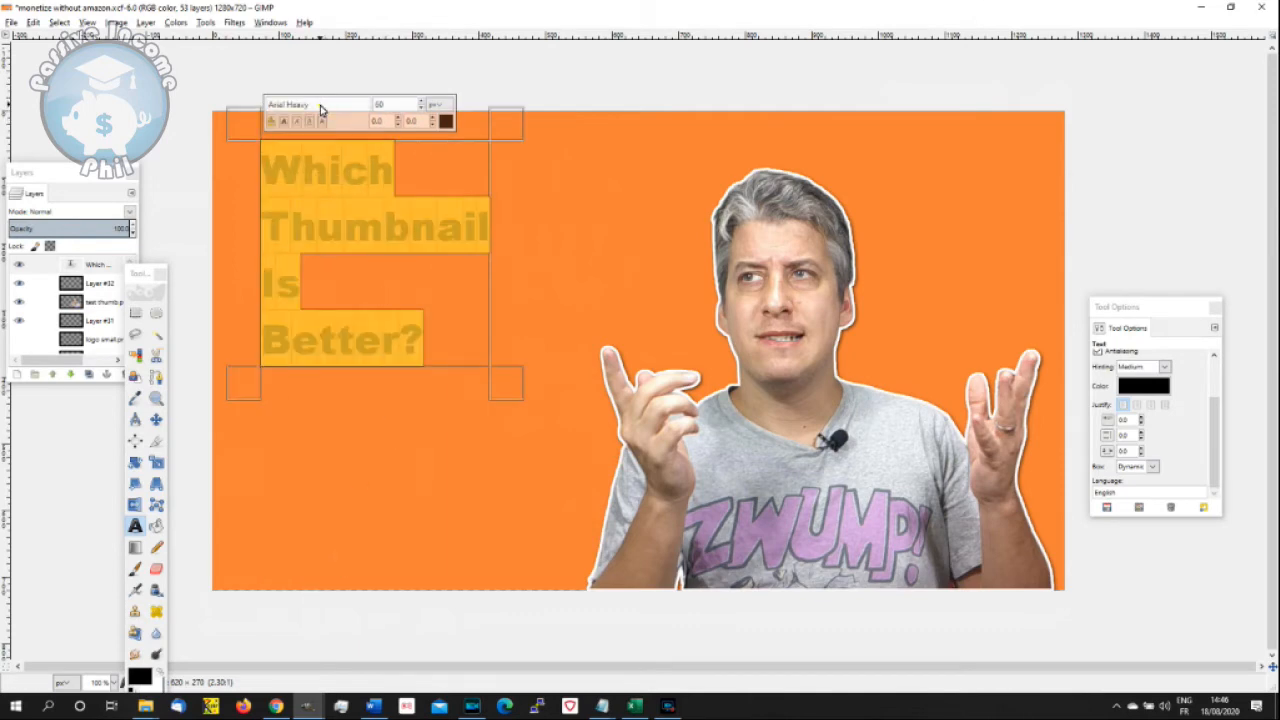
- Try the Bauhaus 93 and Bodoni MT Heavy fonts on the selected title text
{"action": "left_click_drag", "start_coordinate": [322, 106], "coordinate": [266, 110]}
{"action": "type", "text": "a"}
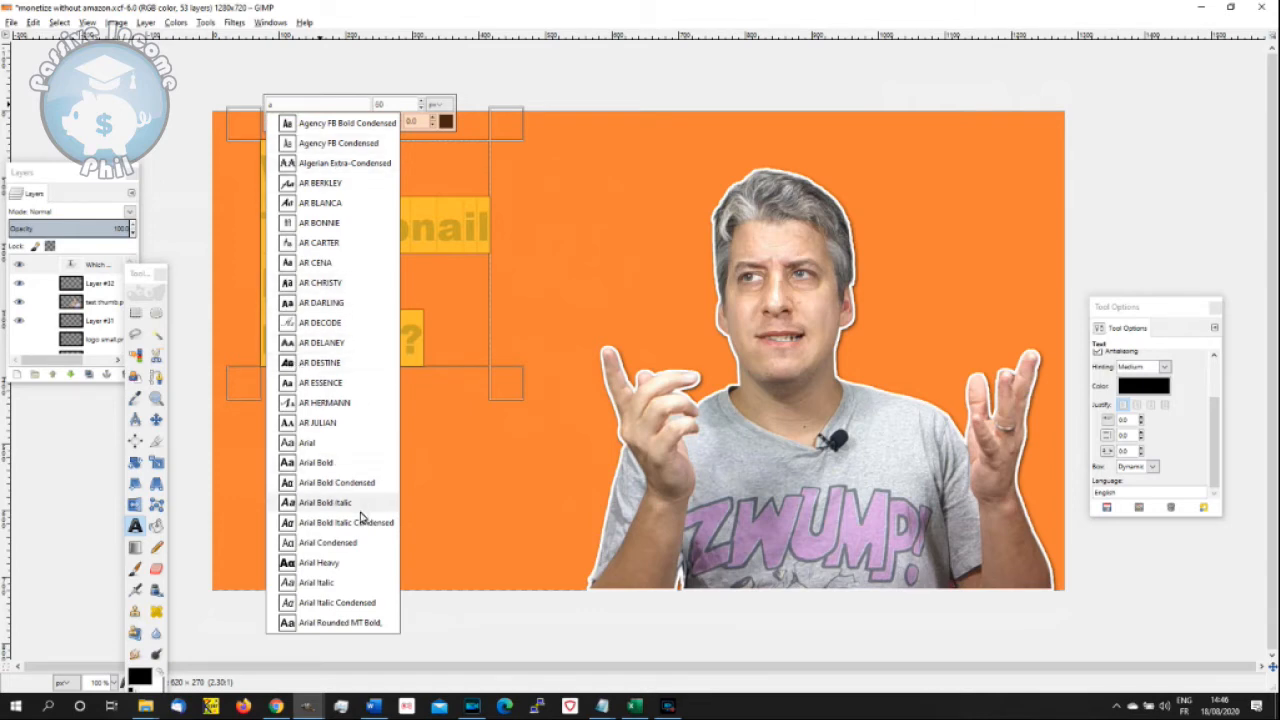
{"action": "key", "text": "BackSpace"}
{"action": "type", "text": "b"}
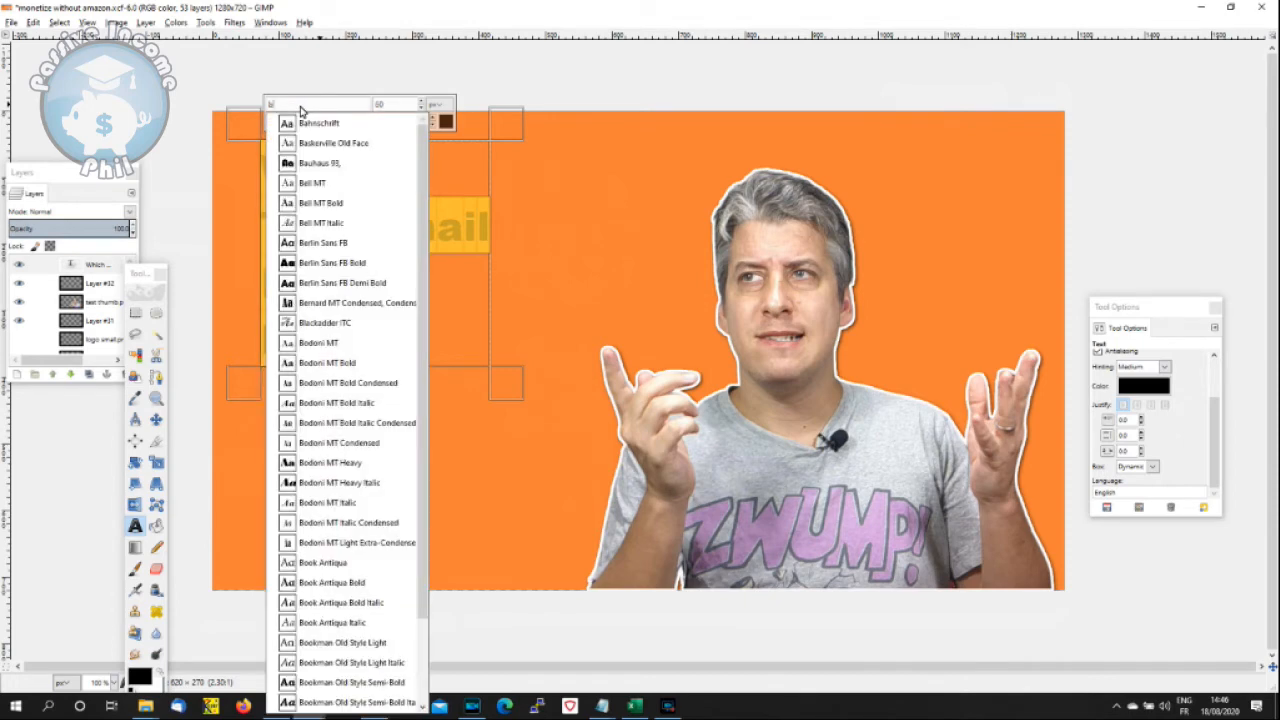
{"action": "left_click", "coordinate": [317, 168]}
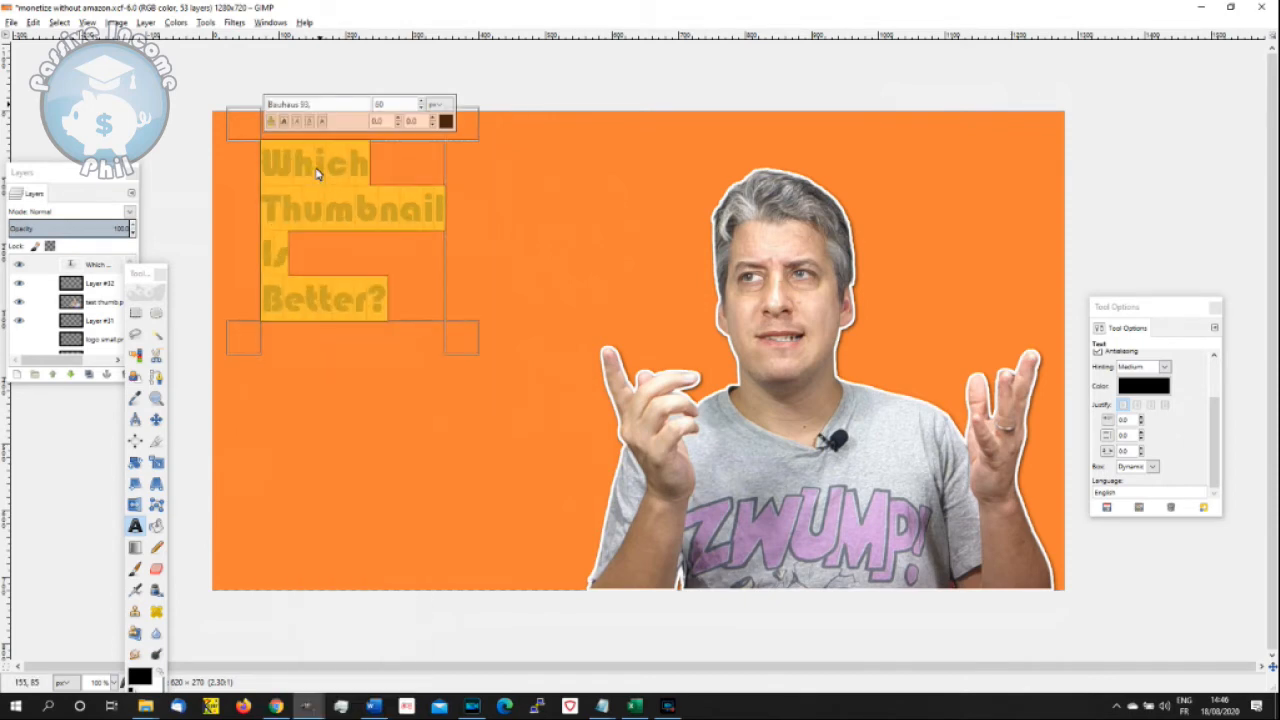
{"action": "left_click_drag", "start_coordinate": [322, 104], "coordinate": [256, 103]}
{"action": "type", "text": "b"}
{"action": "left_click", "coordinate": [360, 466]}
- Set the font of the selected title text to Broadway
{"action": "left_click_drag", "start_coordinate": [346, 106], "coordinate": [258, 108]}
{"action": "type", "text": "b"}
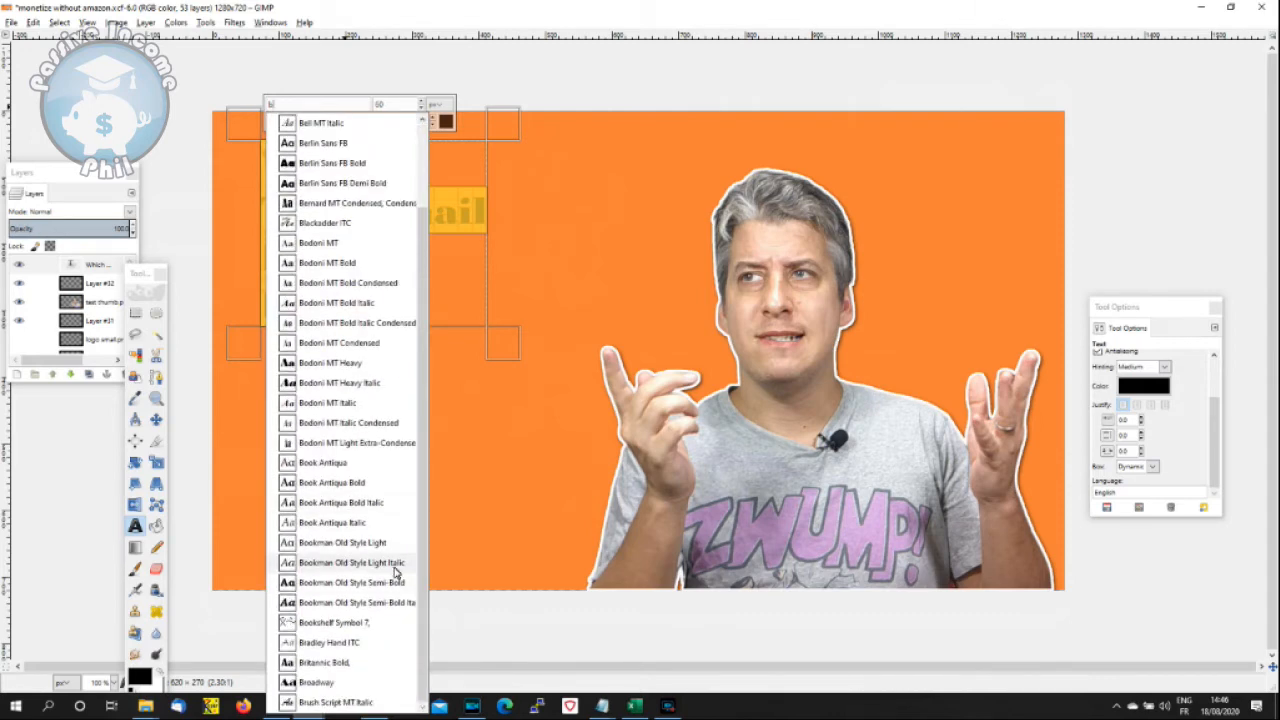
{"action": "left_click", "coordinate": [363, 684]}
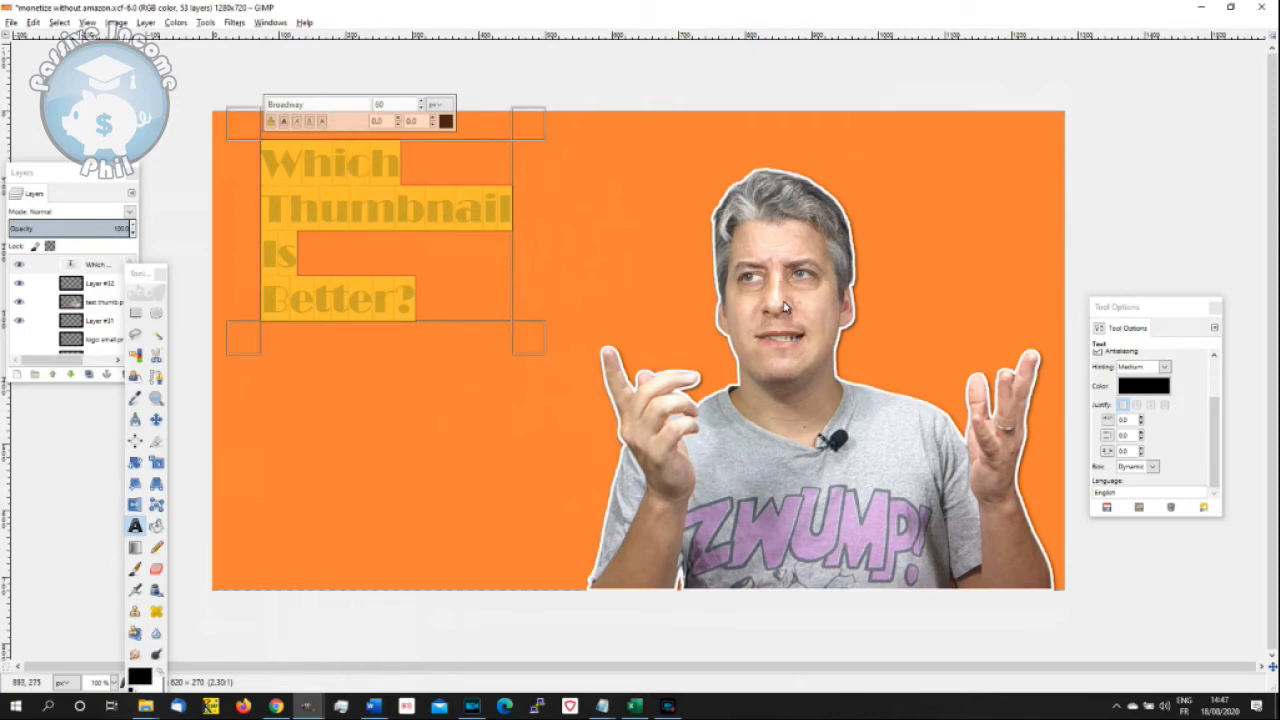
- Change the color of the selected title text to white (ffffff)
{"action": "left_click", "coordinate": [445, 121]}
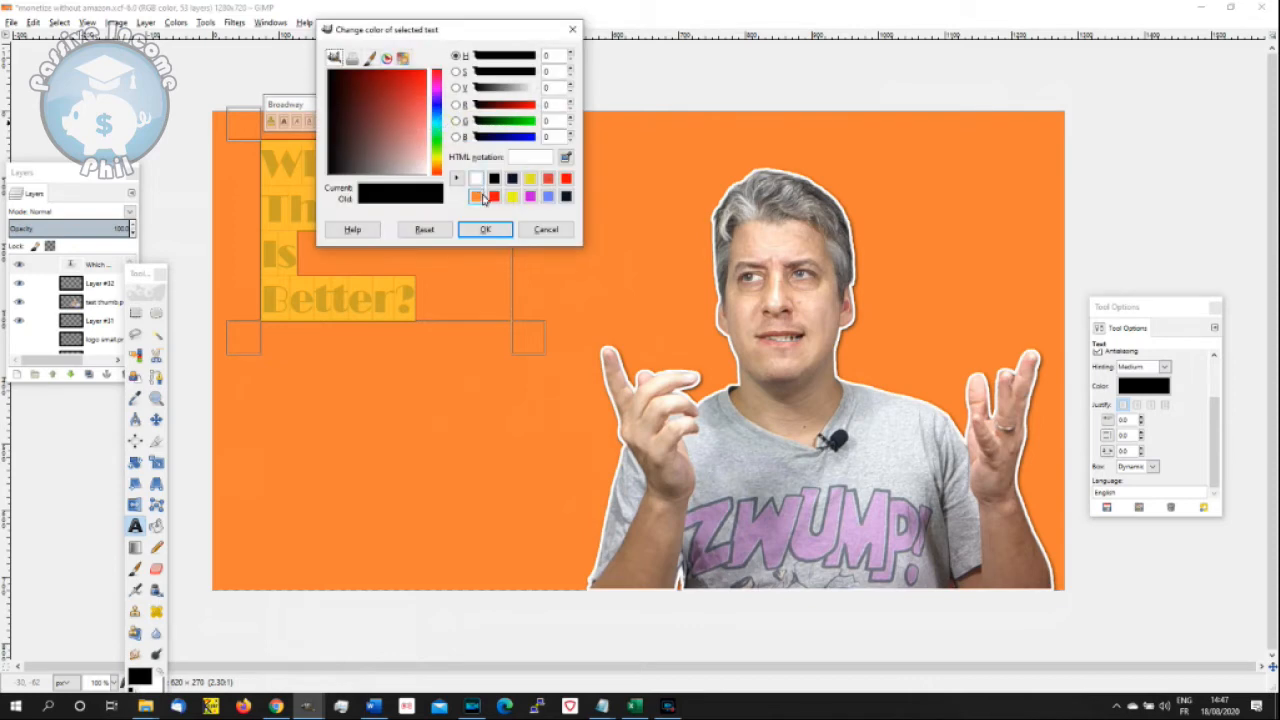
{"action": "left_click", "coordinate": [477, 179]}
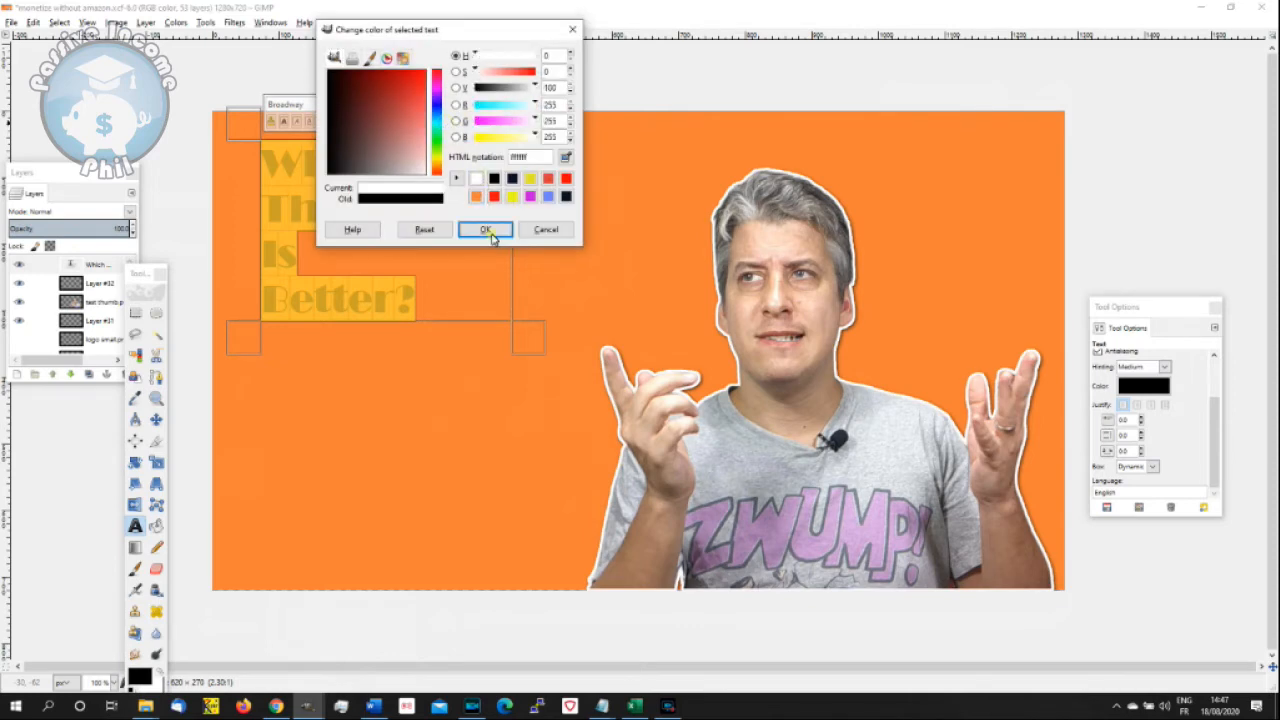
{"action": "left_click", "coordinate": [485, 230]}
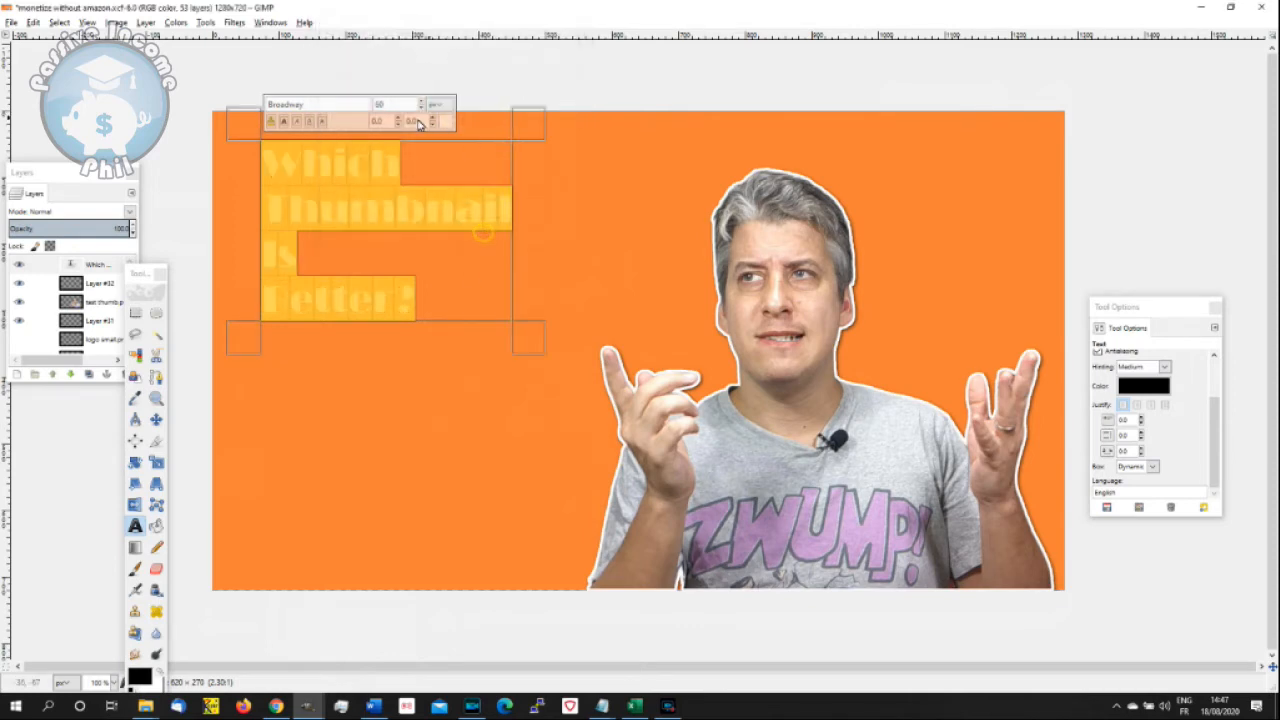
- Set the title's font size to 100 px and leave text editing
{"action": "double_click", "coordinate": [401, 106]}
{"action": "type", "text": "100"}
{"action": "key", "text": "Return"}
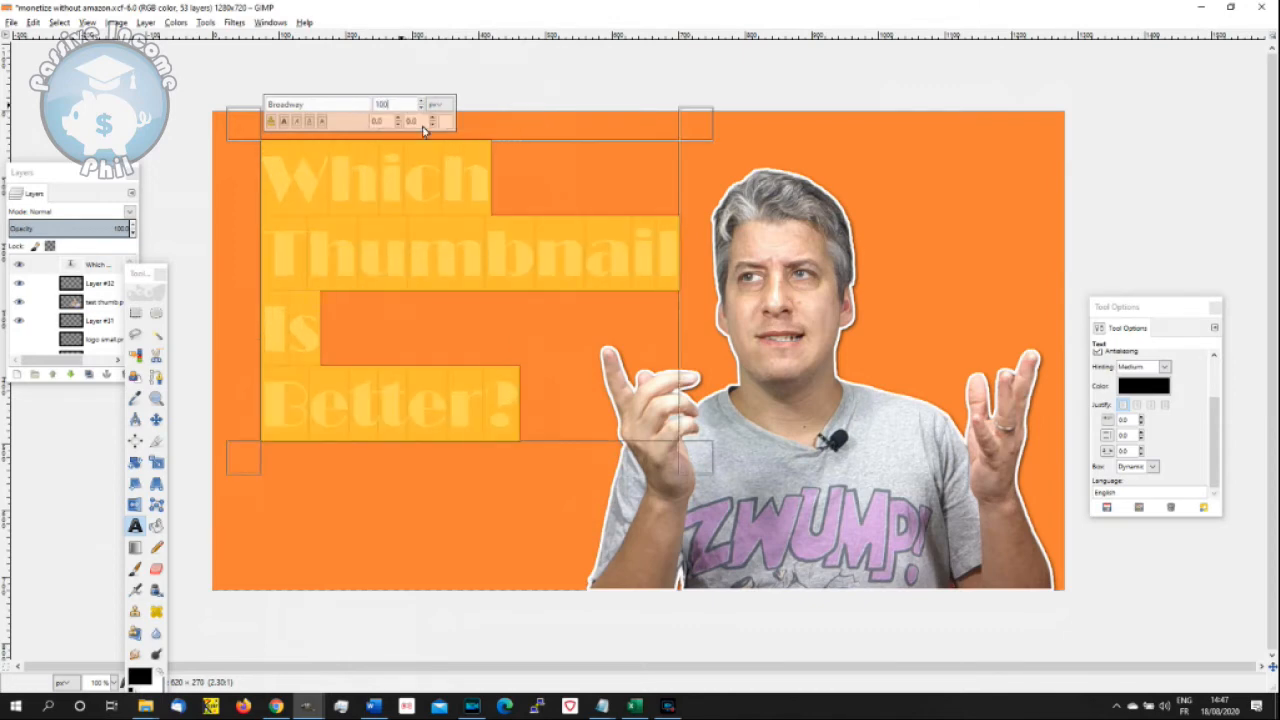
{"action": "left_click", "coordinate": [1137, 168]}
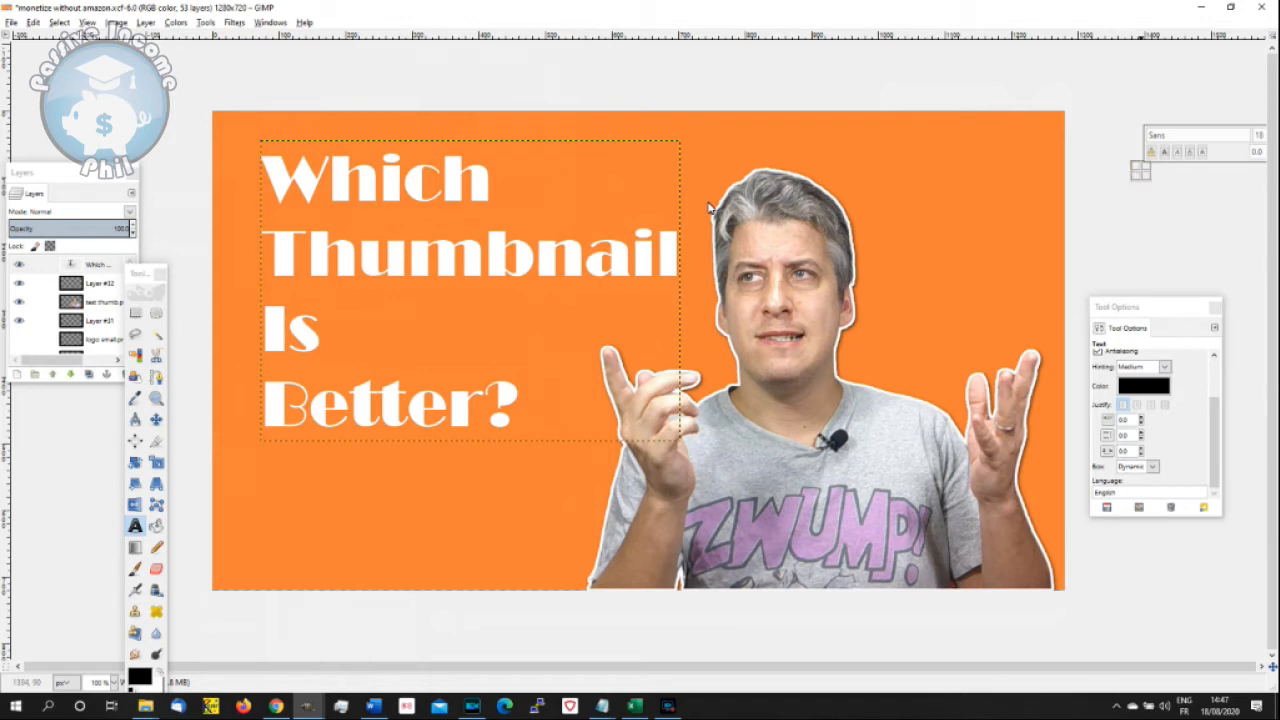
{"action": "left_click", "coordinate": [1054, 83]}
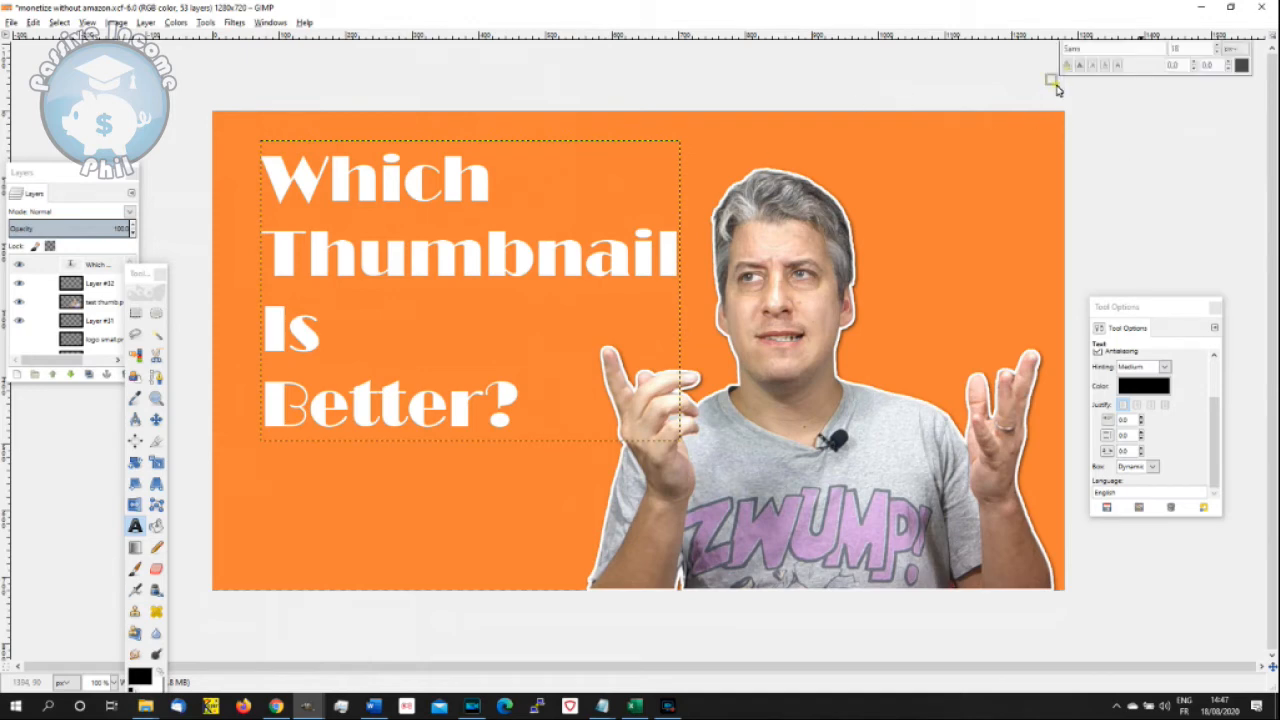
{"action": "left_click", "coordinate": [933, 73]}
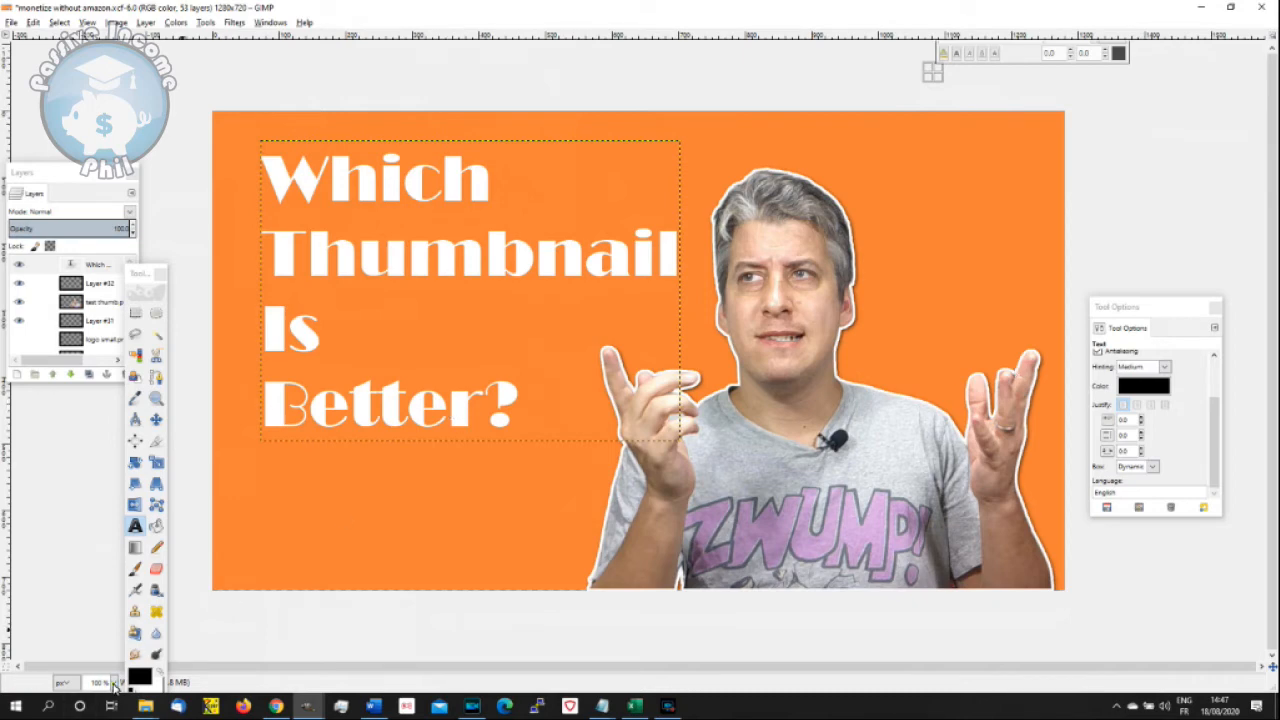
- Check how the thumbnail reads at 25% and 12.5% zoom, then return the view to 100%
{"action": "left_click", "coordinate": [114, 683]}
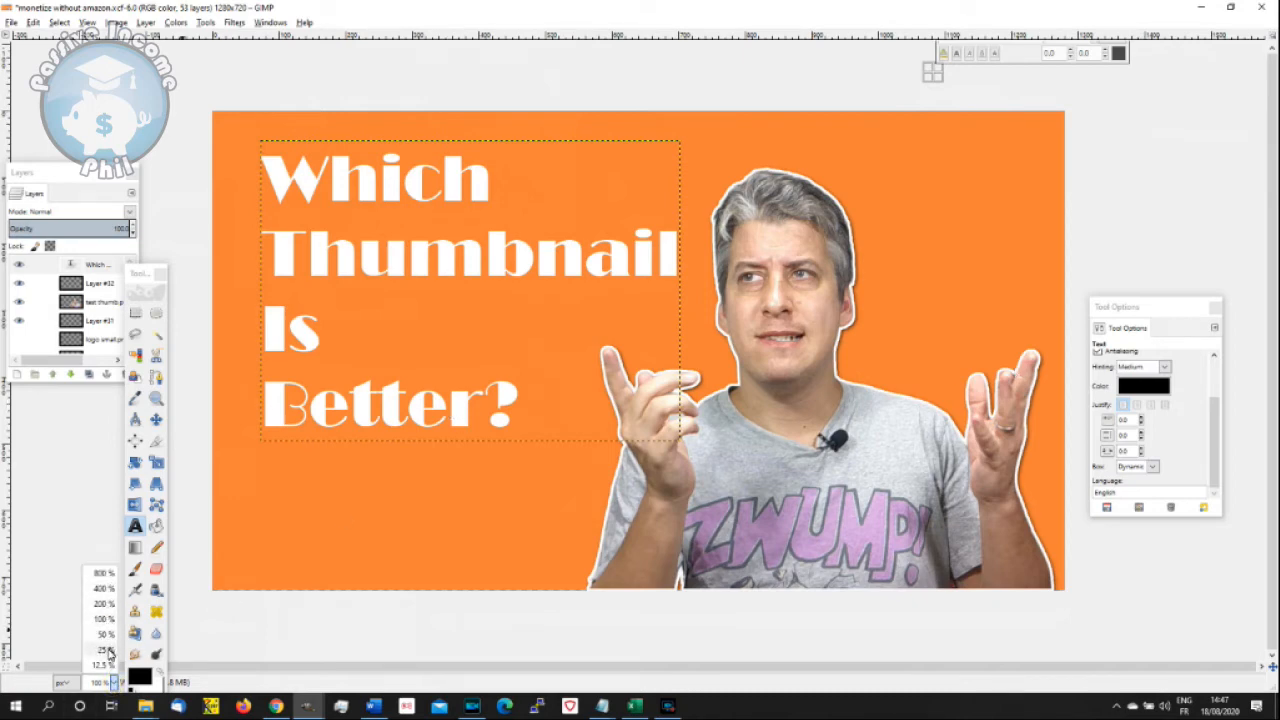
{"action": "left_click", "coordinate": [109, 651]}
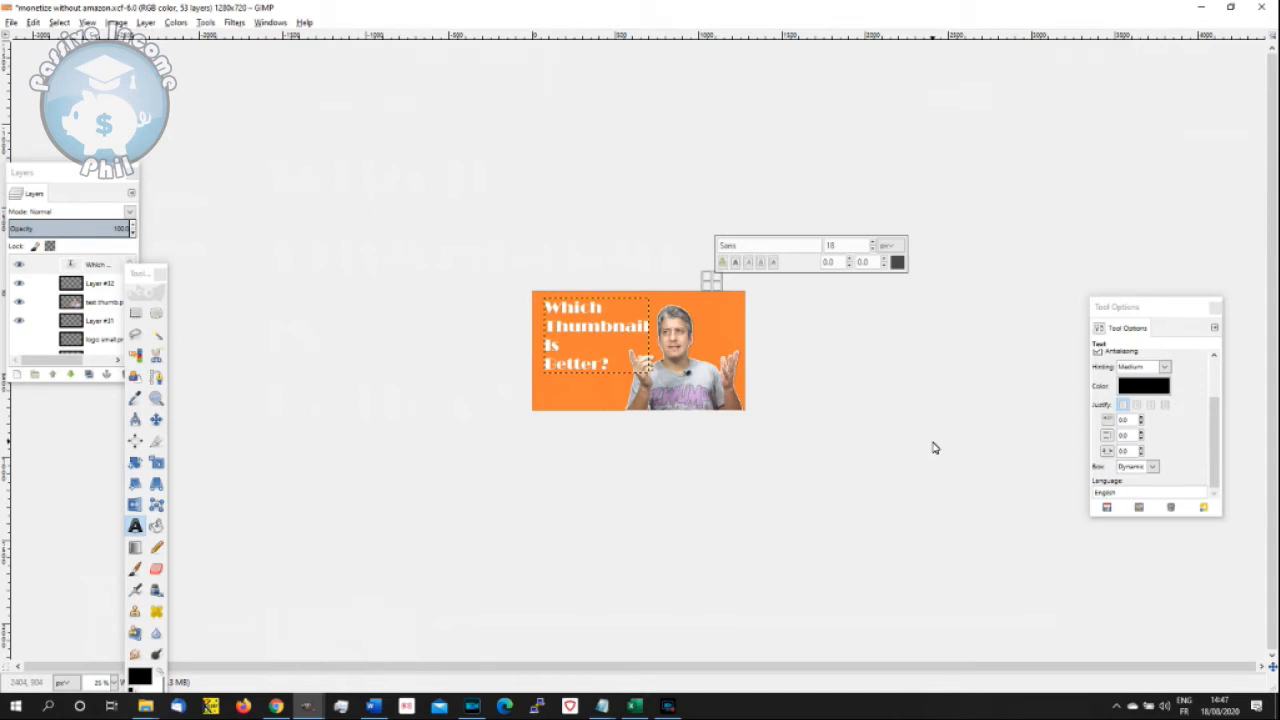
{"action": "left_click", "coordinate": [112, 681]}
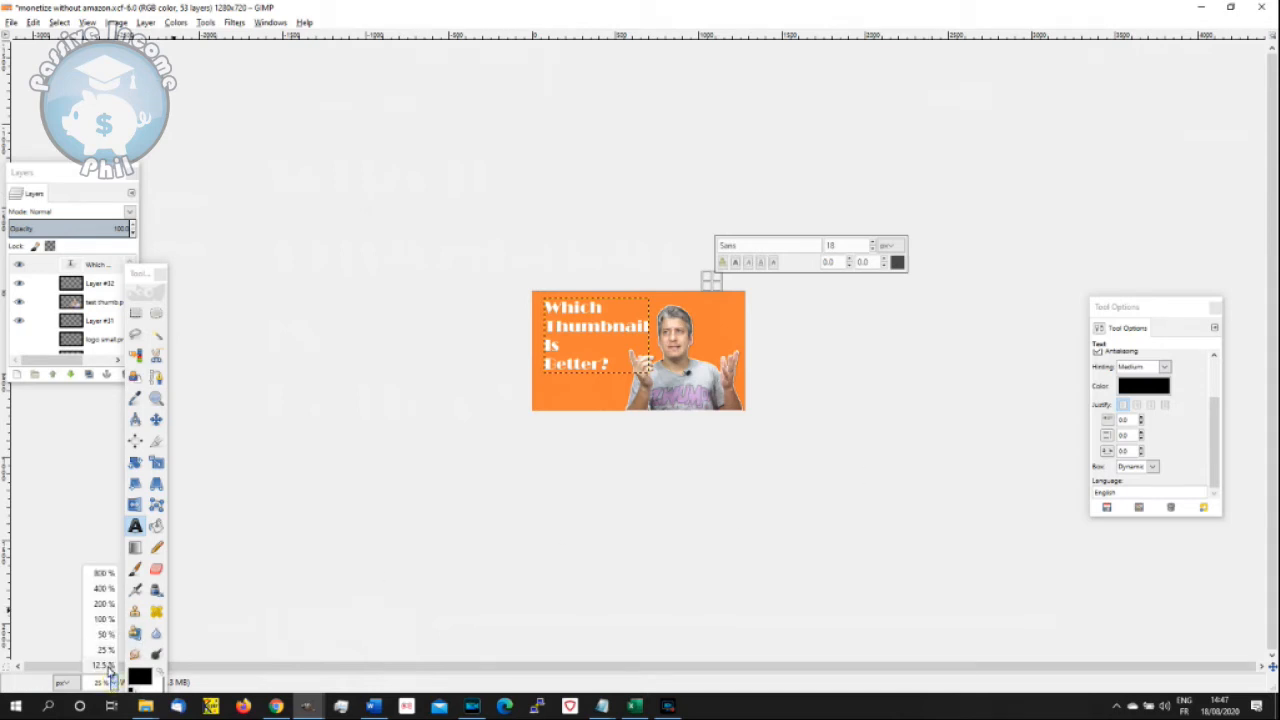
{"action": "left_click", "coordinate": [105, 665]}
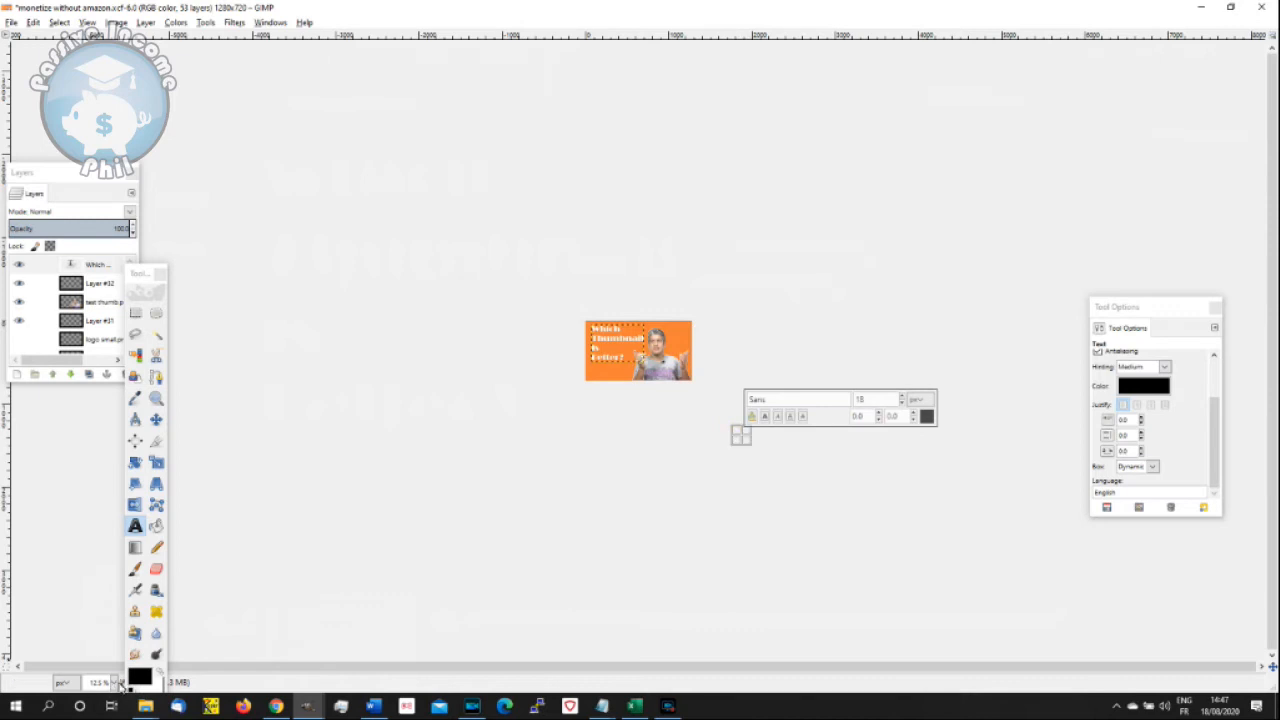
{"action": "left_click", "coordinate": [115, 682]}
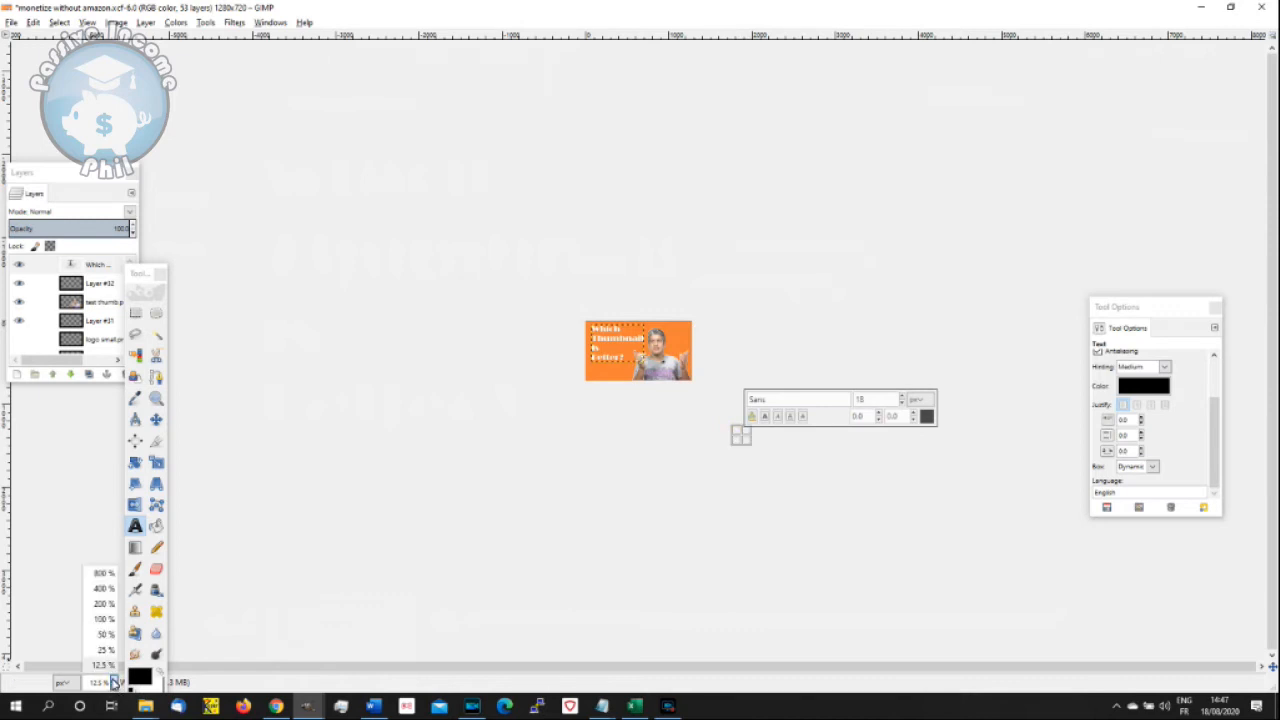
{"action": "left_click", "coordinate": [106, 618]}
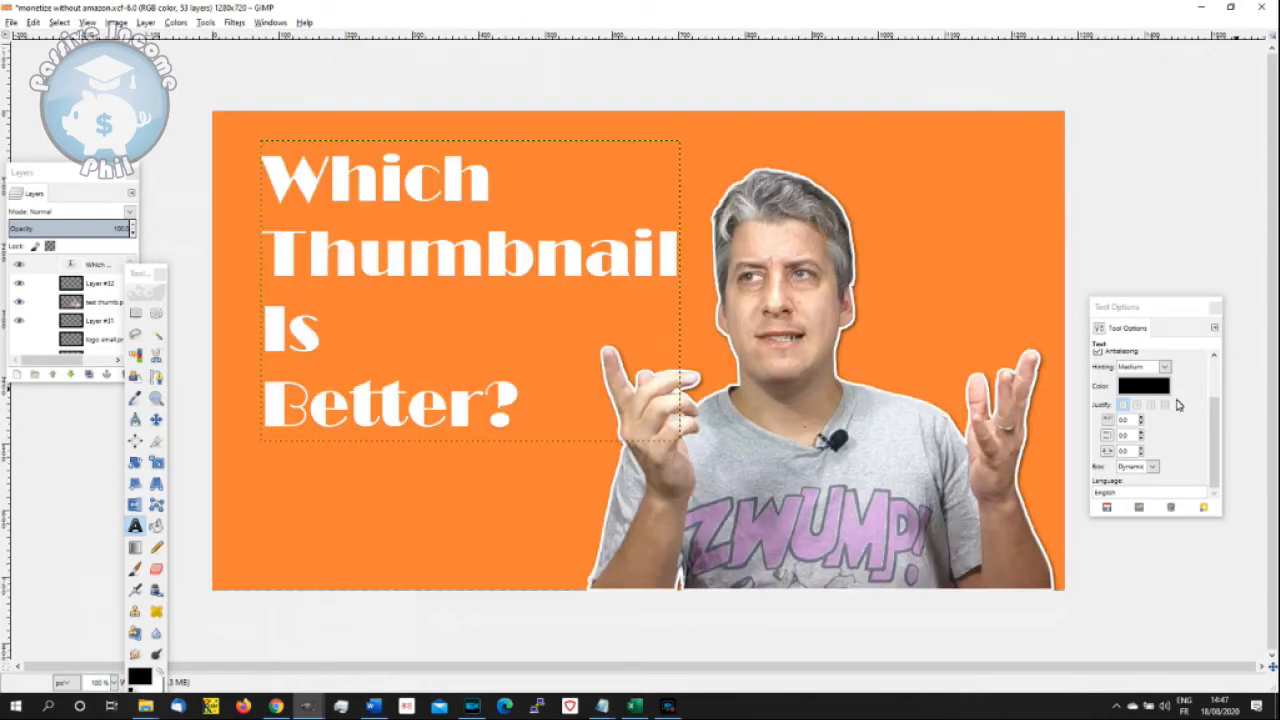
- Move the title slightly down and to the left on the orange background with the Move tool
{"action": "left_click", "coordinate": [156, 419]}
{"action": "left_click_drag", "start_coordinate": [364, 271], "coordinate": [347, 301]}
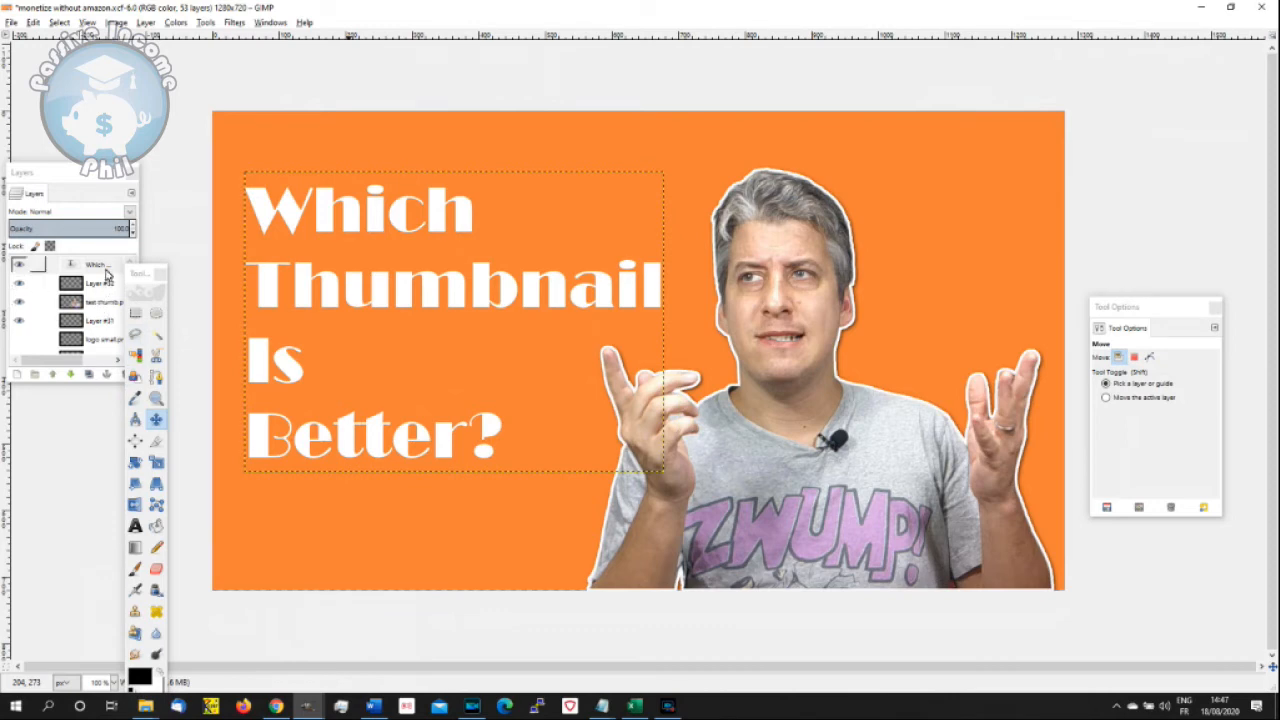
- Select all of the title text with the Text tool and create a path from it
{"action": "left_click", "coordinate": [135, 525]}
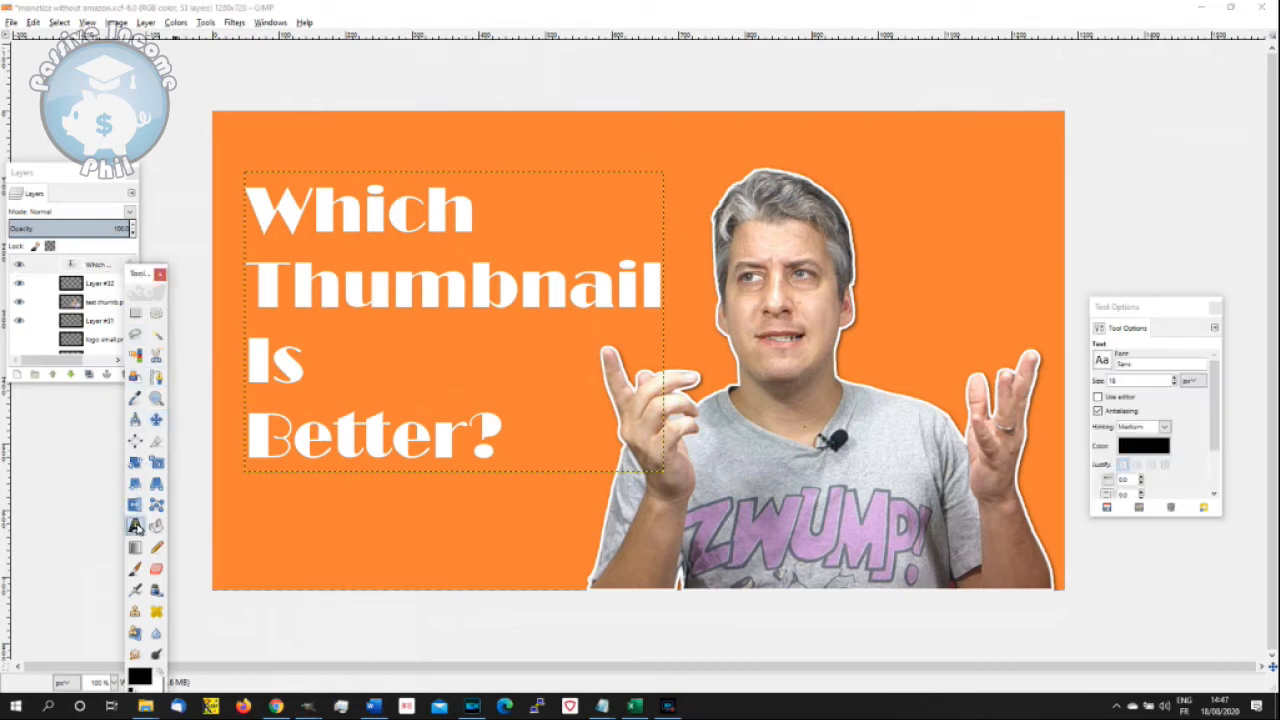
{"action": "left_click", "coordinate": [380, 290]}
{"action": "key", "text": "ctrl+a"}
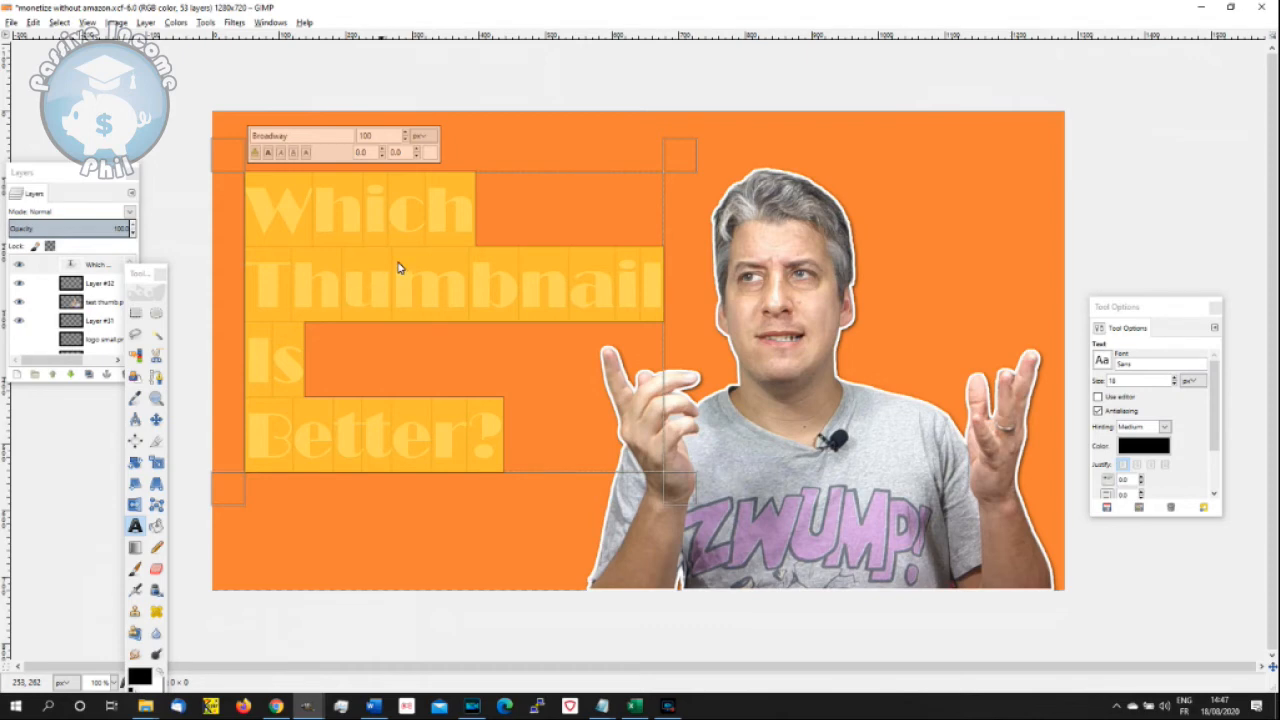
{"action": "left_click", "coordinate": [60, 22]}
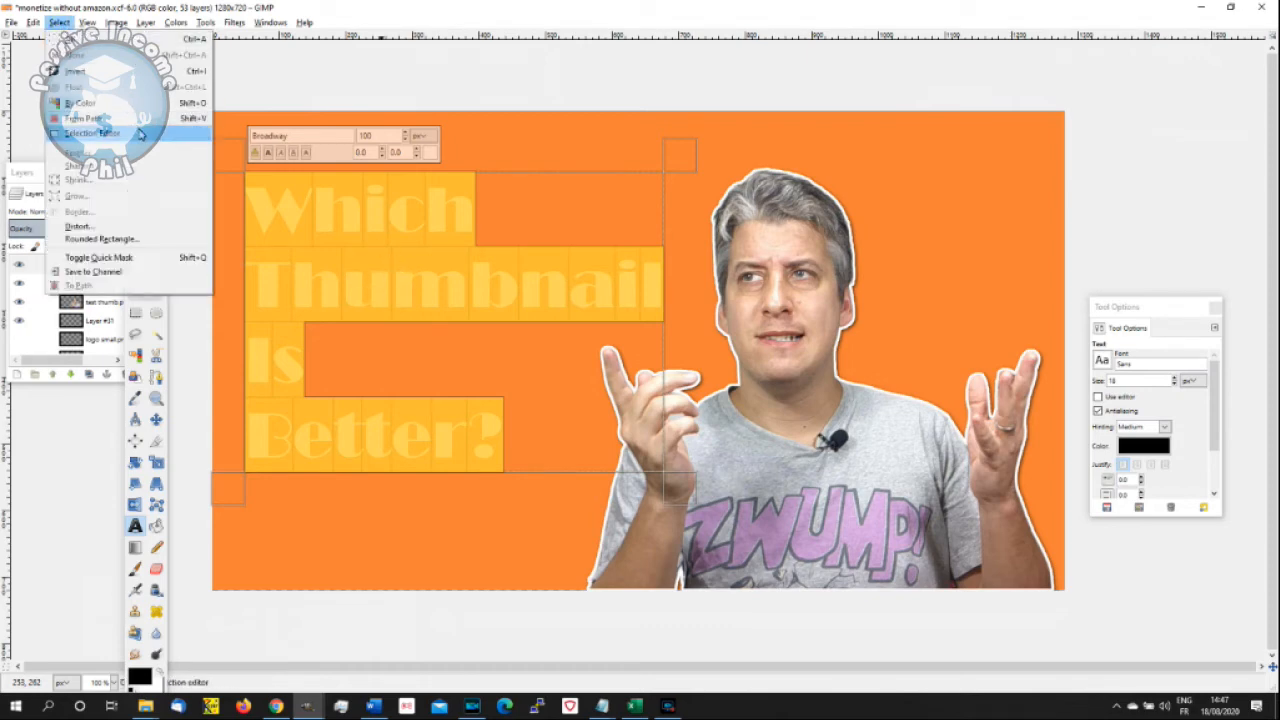
{"action": "left_click", "coordinate": [391, 218]}
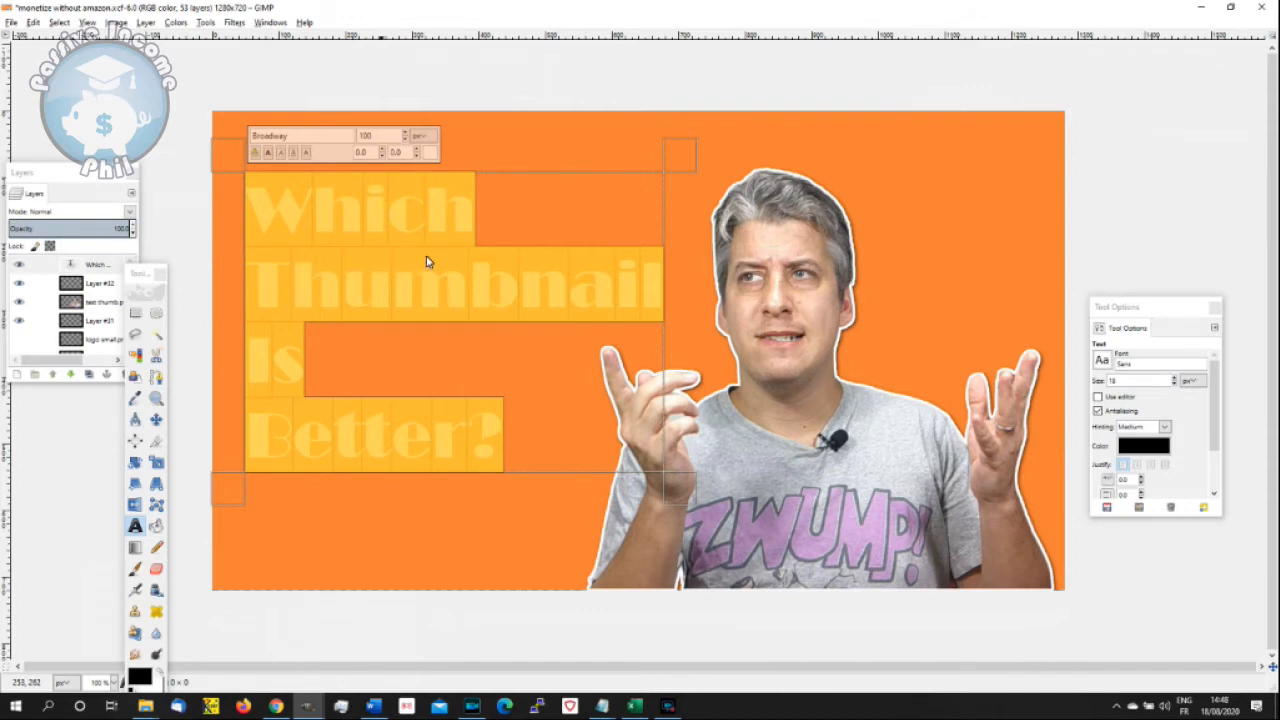
{"action": "left_click_drag", "start_coordinate": [140, 276], "coordinate": [162, 160]}
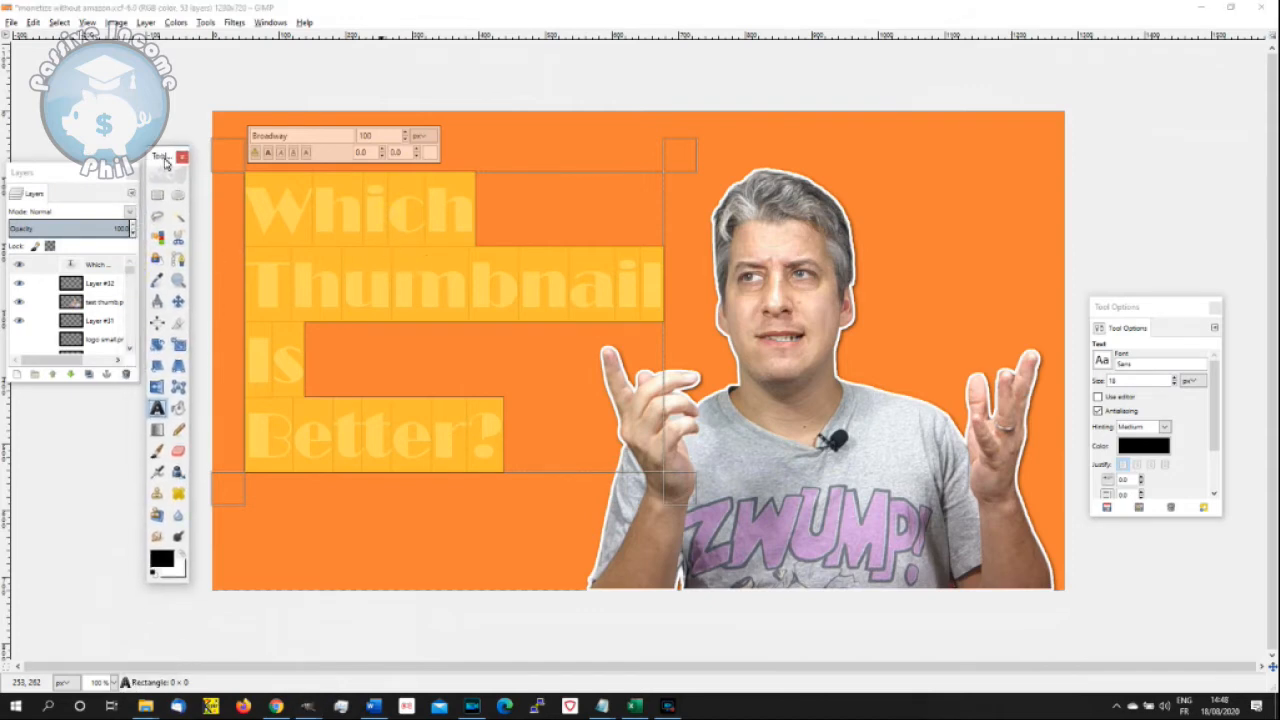
{"action": "right_click", "coordinate": [398, 289]}
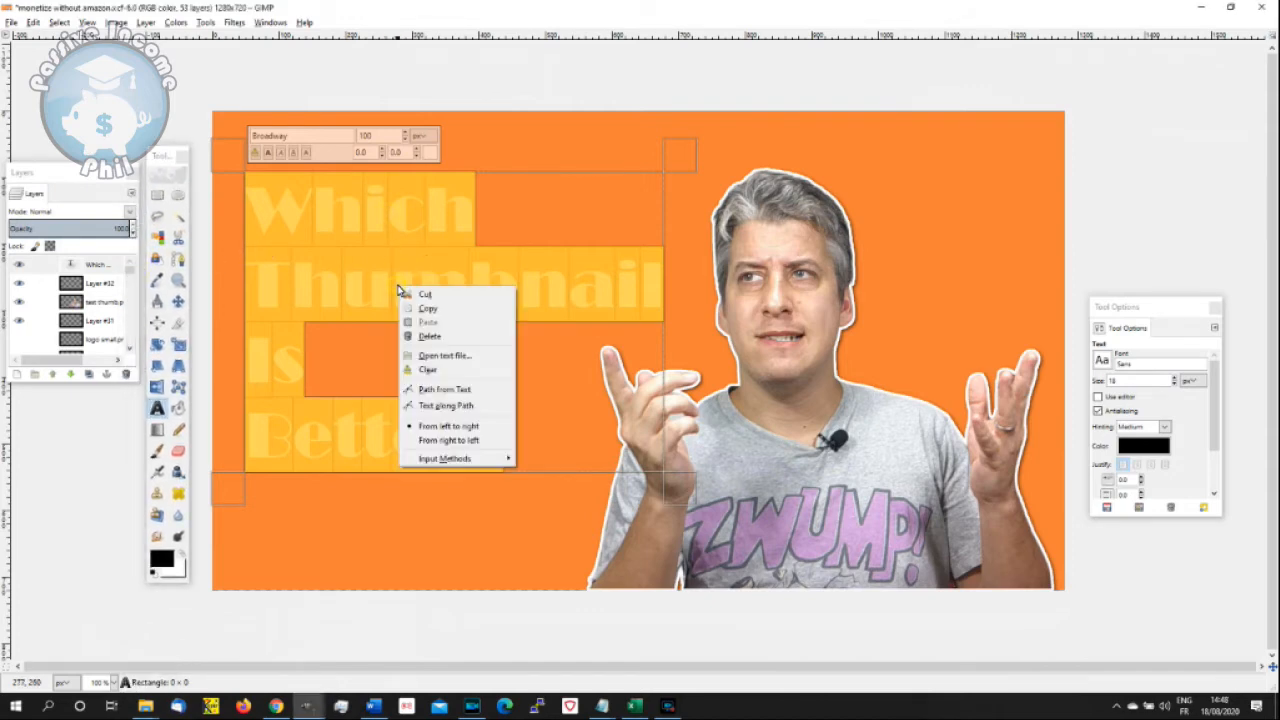
{"action": "left_click", "coordinate": [482, 391]}
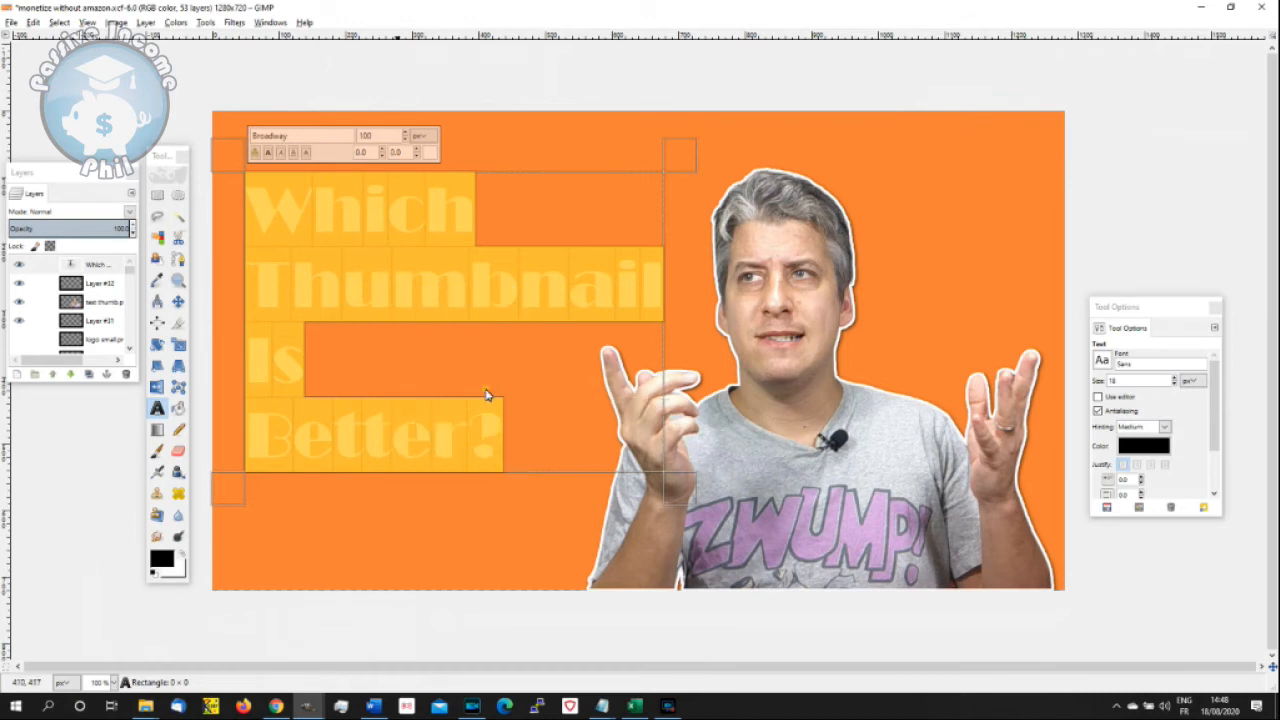
{"action": "right_click", "coordinate": [407, 262]}
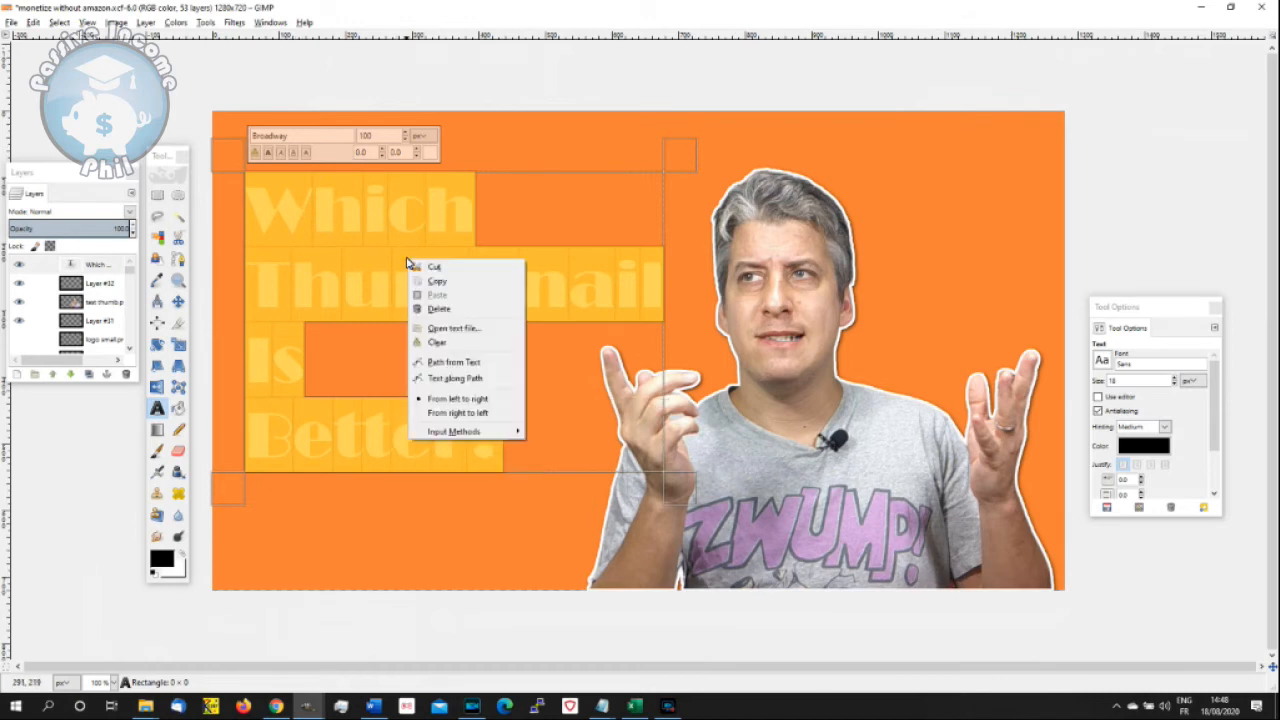
{"action": "left_click", "coordinate": [486, 362]}
- Convert the title's path into a selection and replace that selection with its border
{"action": "left_click", "coordinate": [60, 23]}
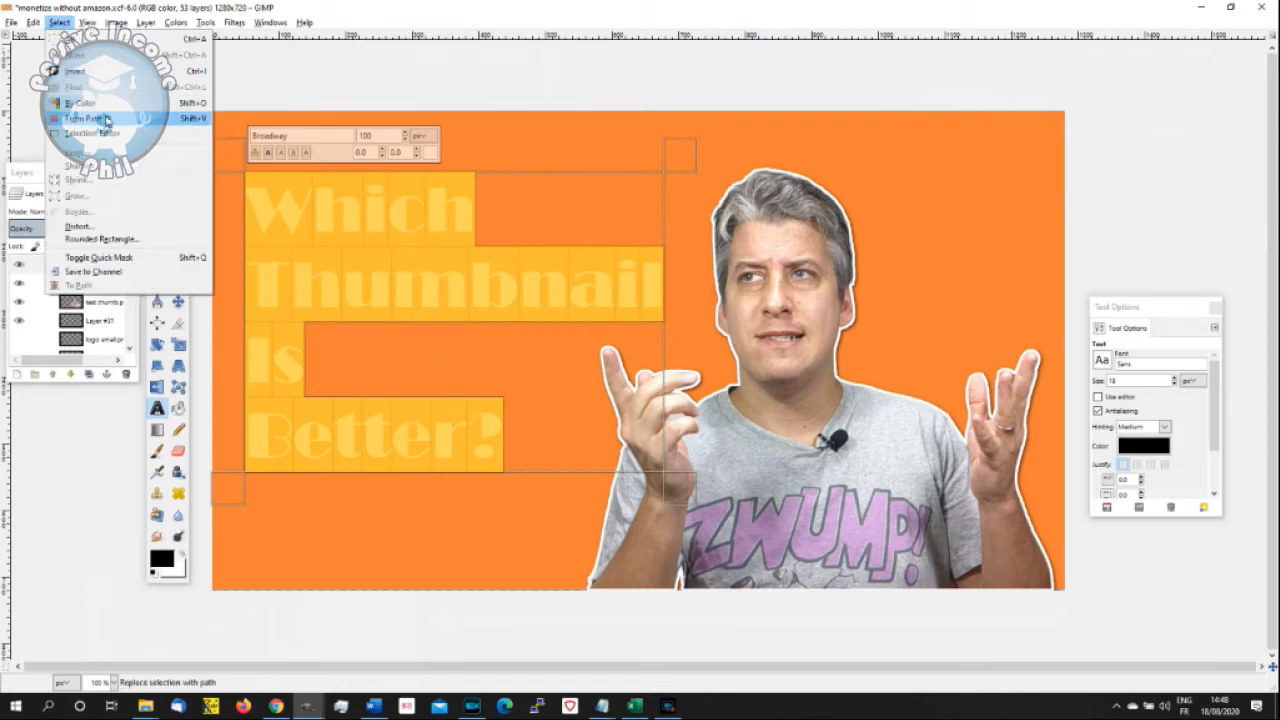
{"action": "left_click", "coordinate": [108, 121]}
{"action": "left_click", "coordinate": [60, 23]}
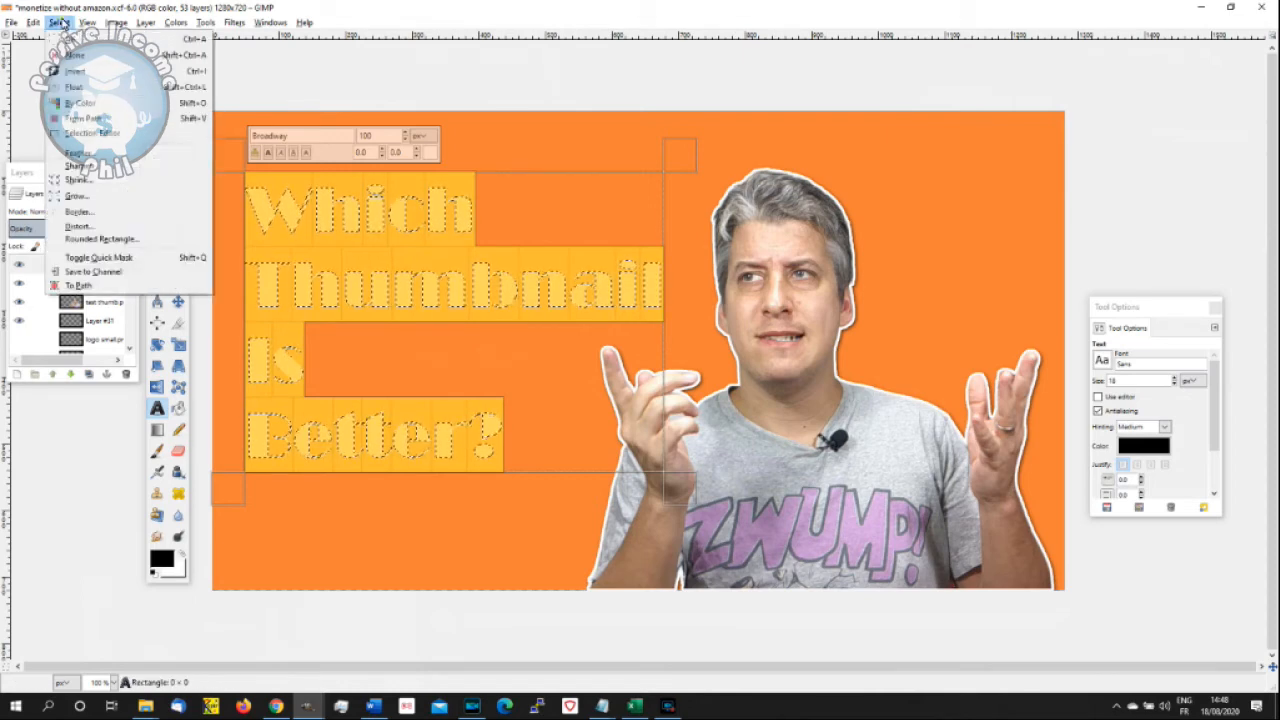
{"action": "left_click", "coordinate": [160, 212]}
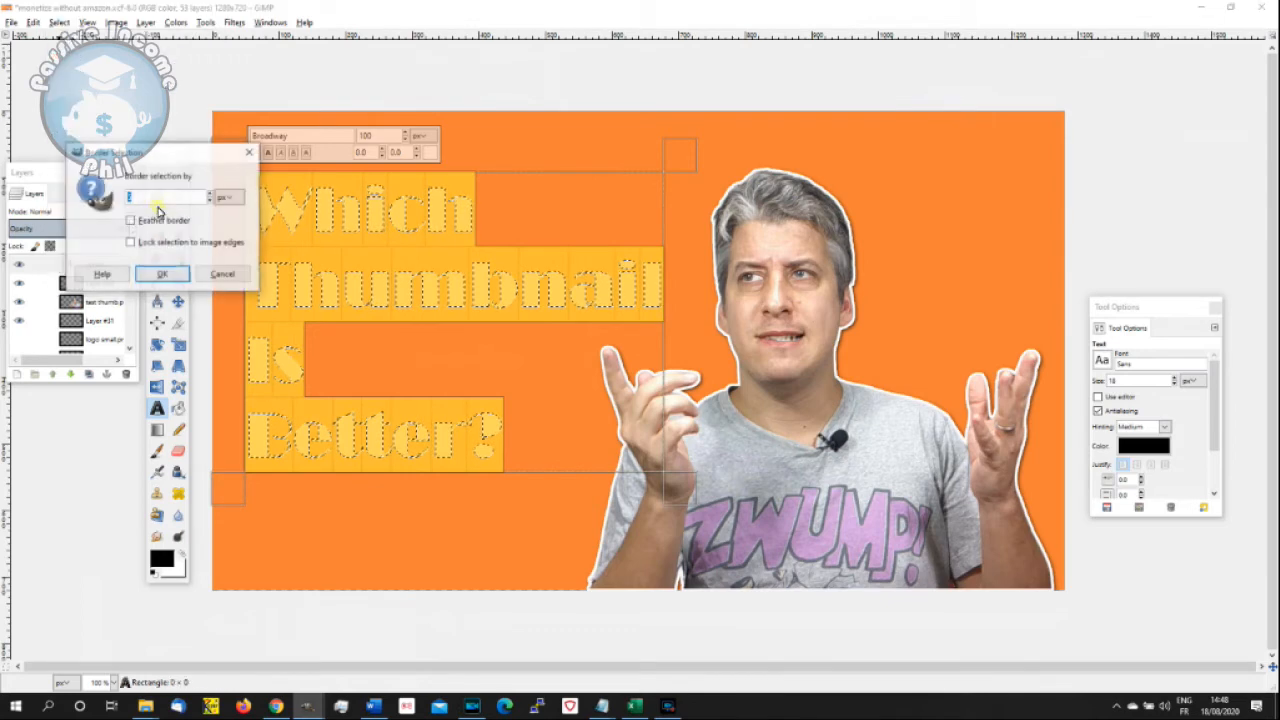
{"action": "left_click", "coordinate": [162, 274]}
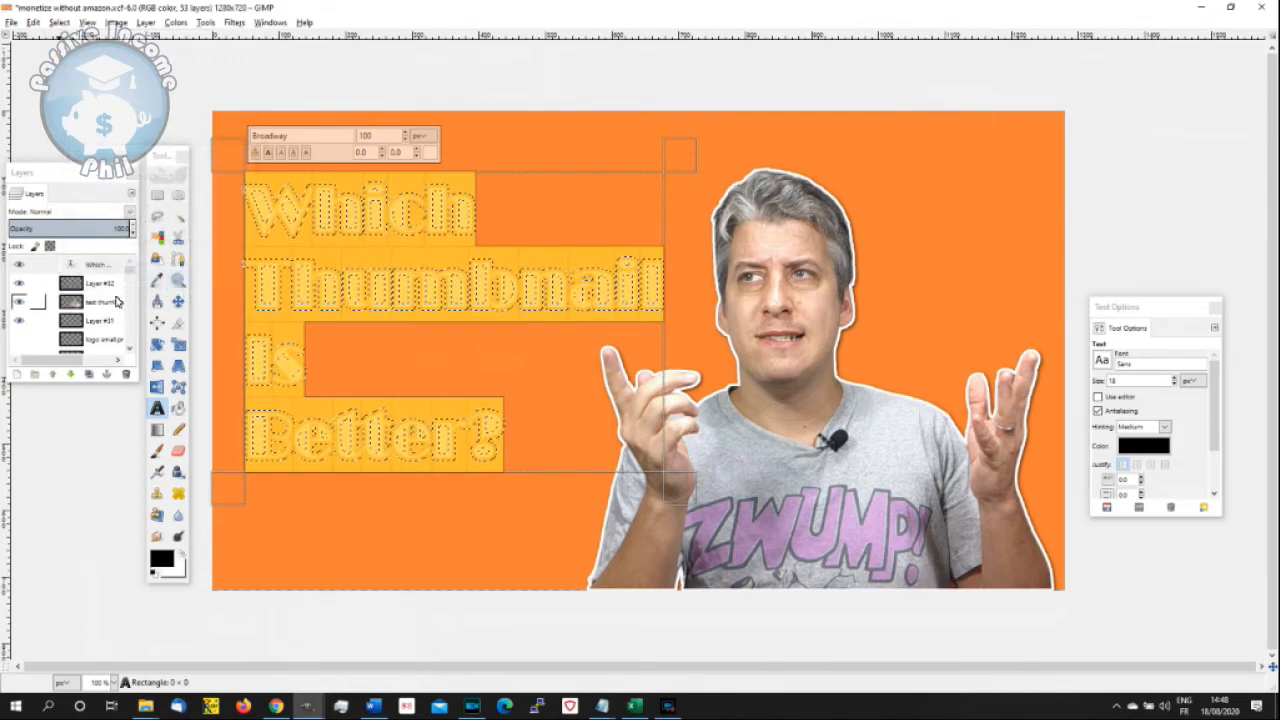
- Fill the border selection with black on Layer #32 beneath the title text and clear the selection
{"action": "left_click", "coordinate": [20, 285]}
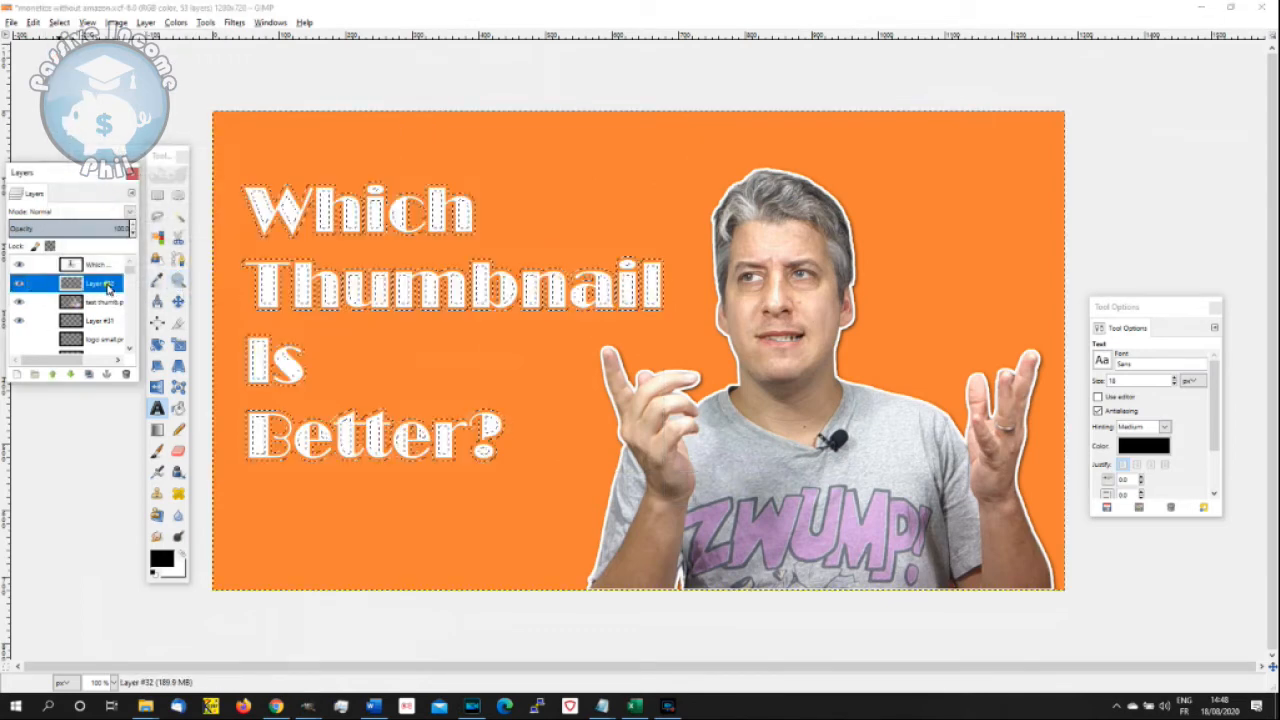
{"action": "left_click", "coordinate": [178, 408]}
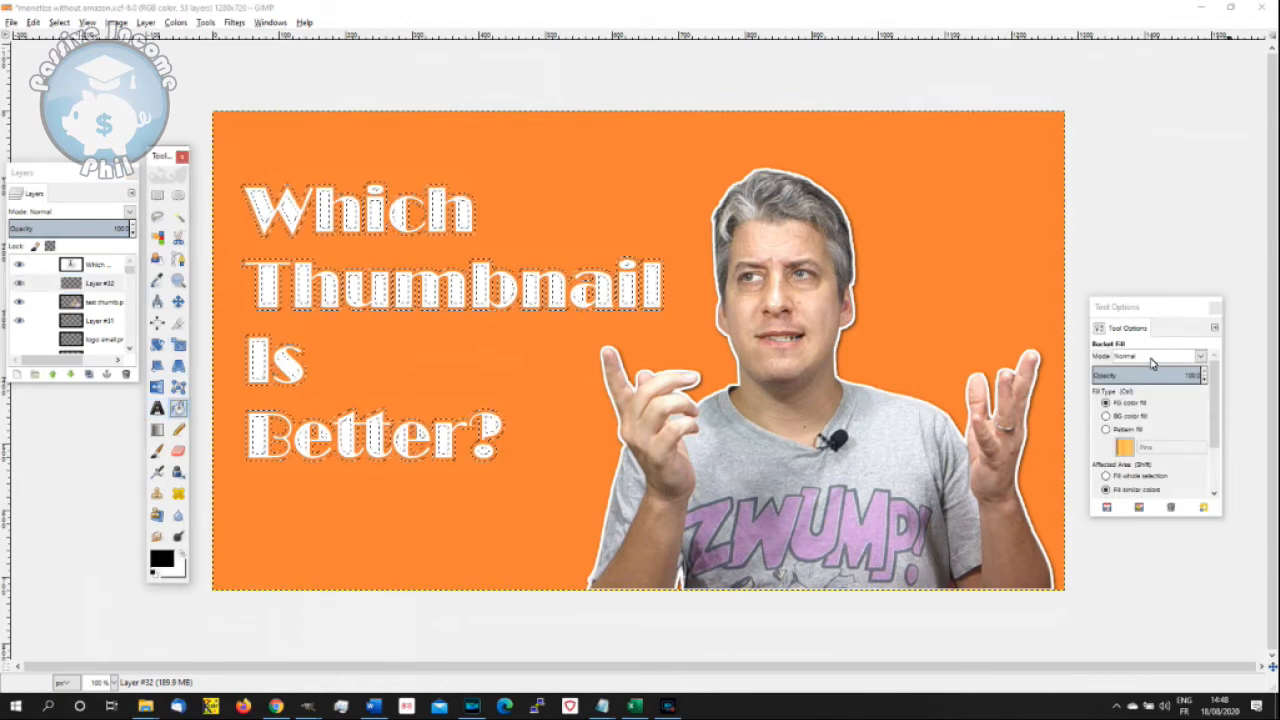
{"action": "left_click", "coordinate": [323, 430]}
{"action": "left_click", "coordinate": [62, 22]}
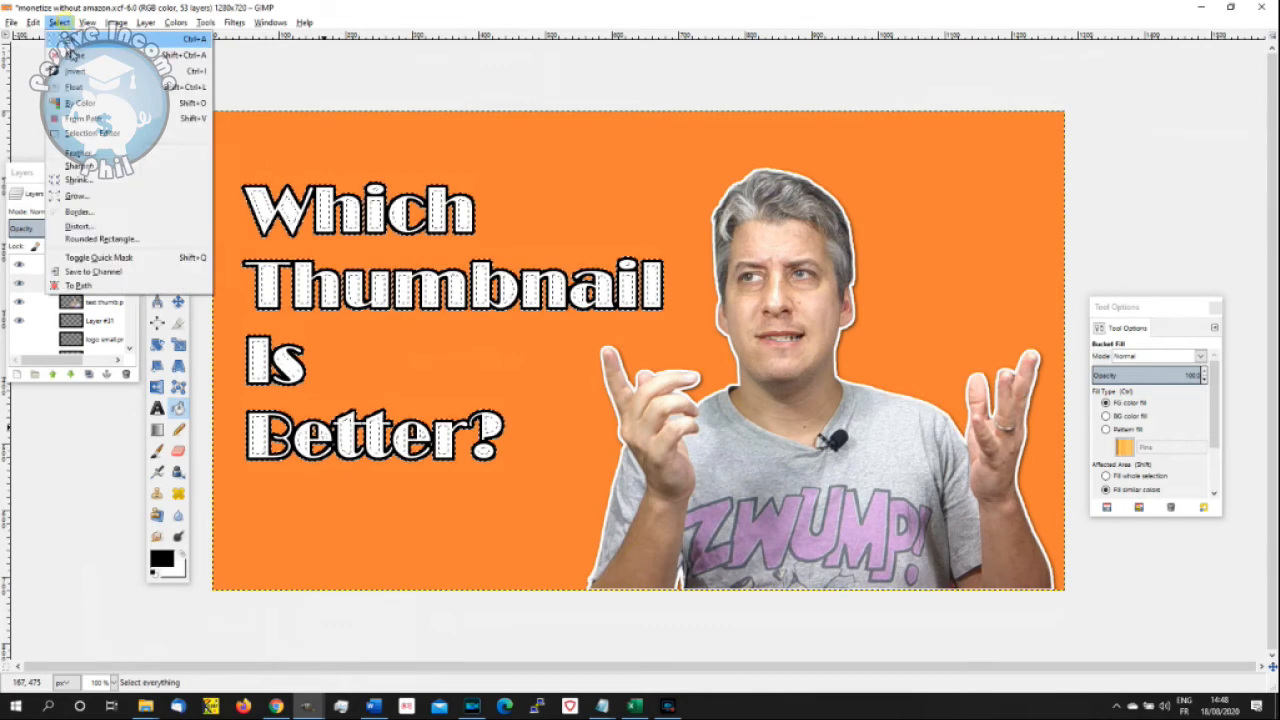
{"action": "left_click", "coordinate": [73, 55]}
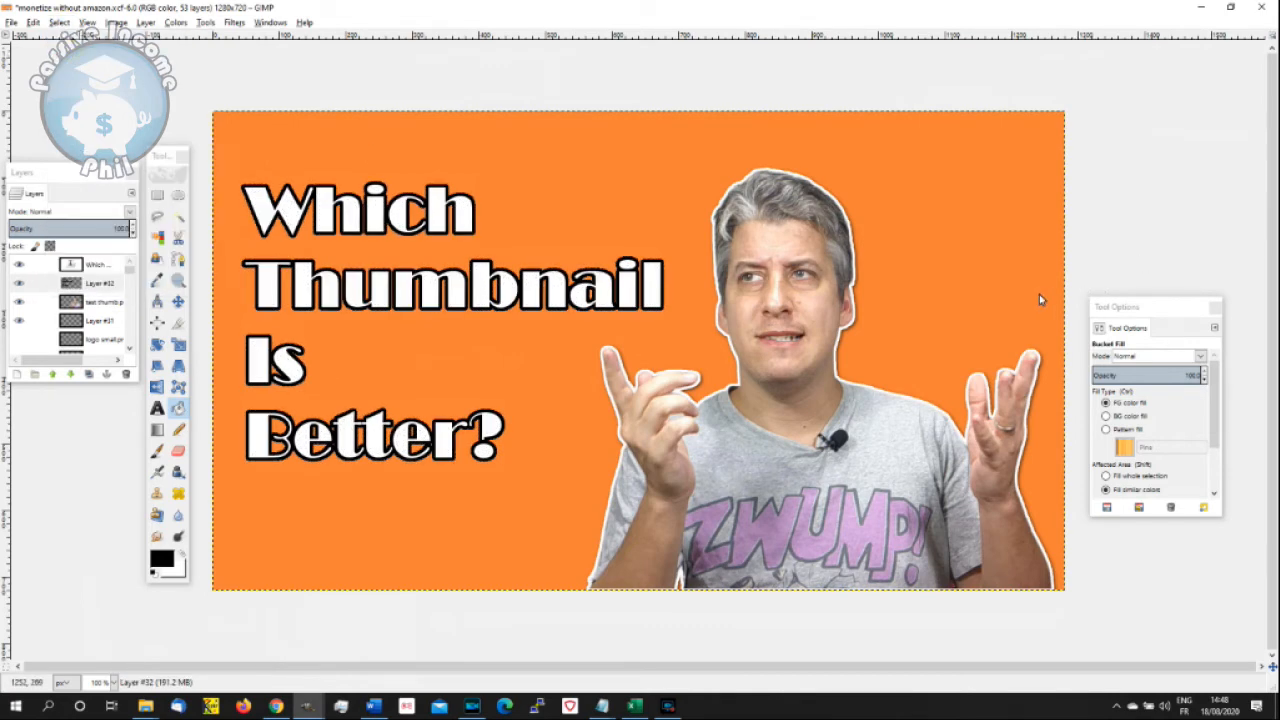
{"action": "scroll", "coordinate": [1091, 234], "scroll_direction": "down", "scroll_amount": 2}
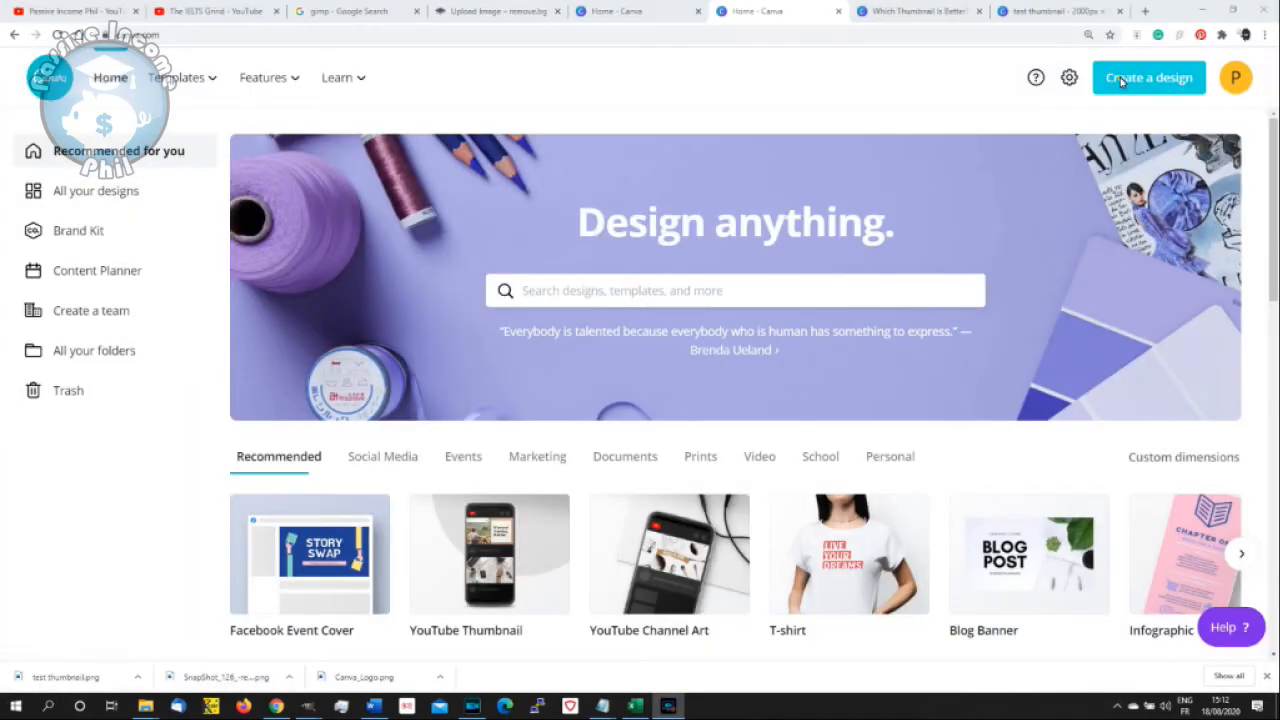
- Switch to Canva, create a new YouTube Thumbnail design and add the uploaded presenter cut-out to it
{"action": "left_click", "coordinate": [1122, 80]}
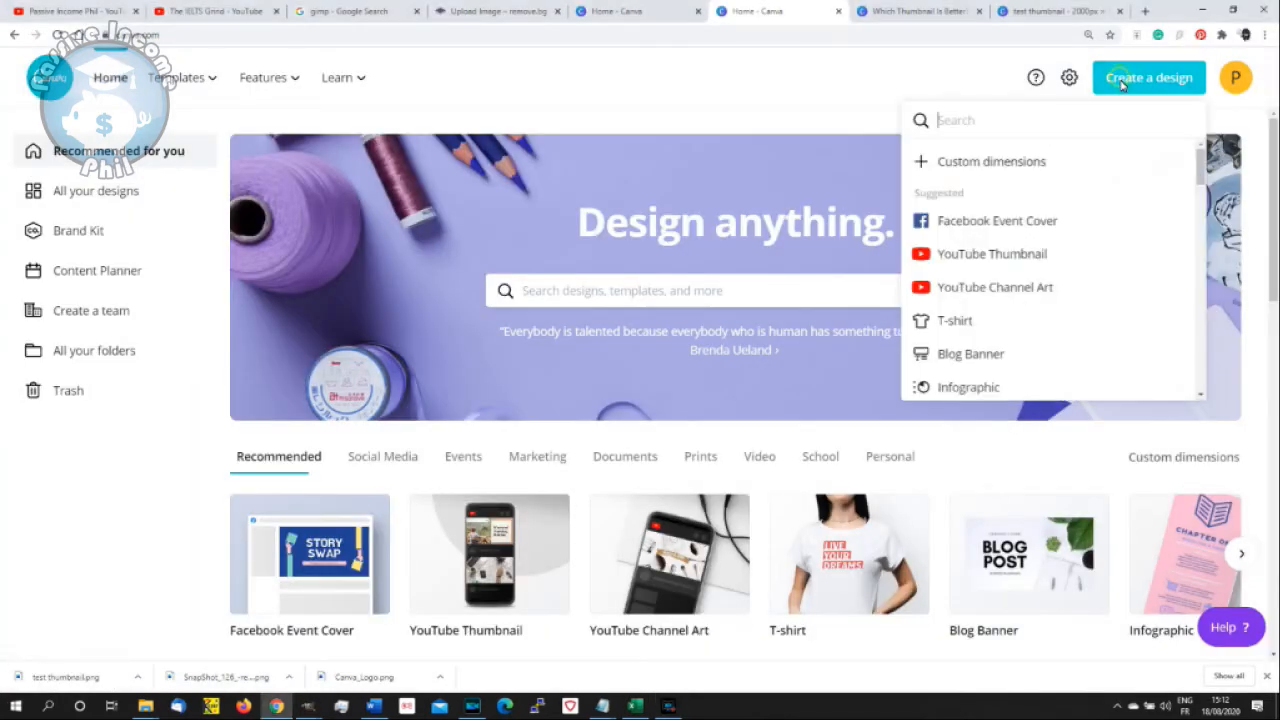
{"action": "left_click", "coordinate": [1000, 255]}
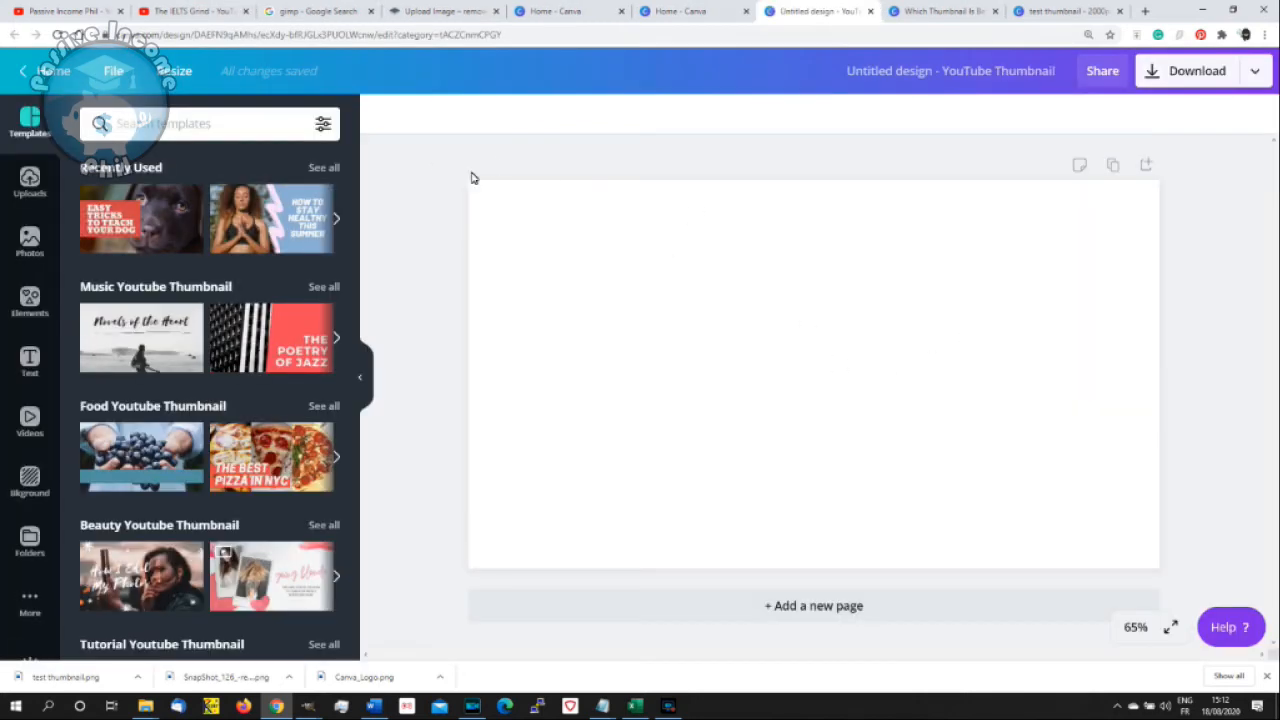
{"action": "left_click", "coordinate": [30, 182]}
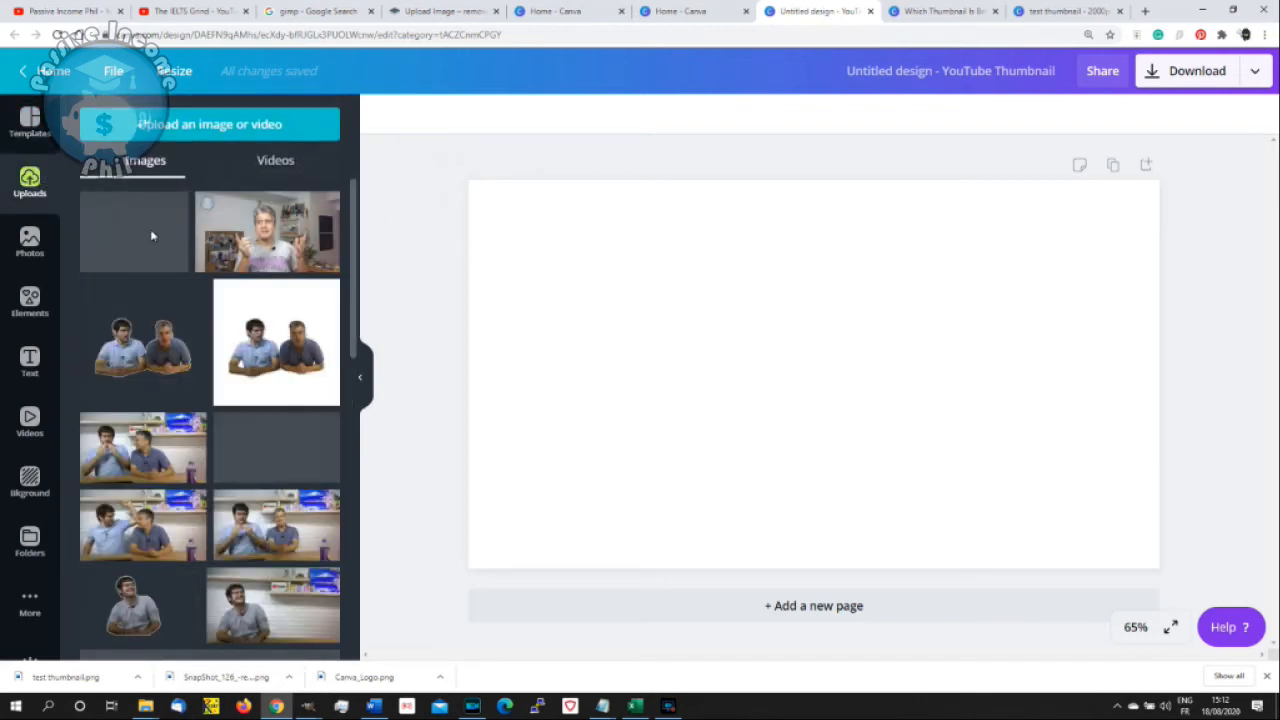
{"action": "left_click", "coordinate": [123, 230]}
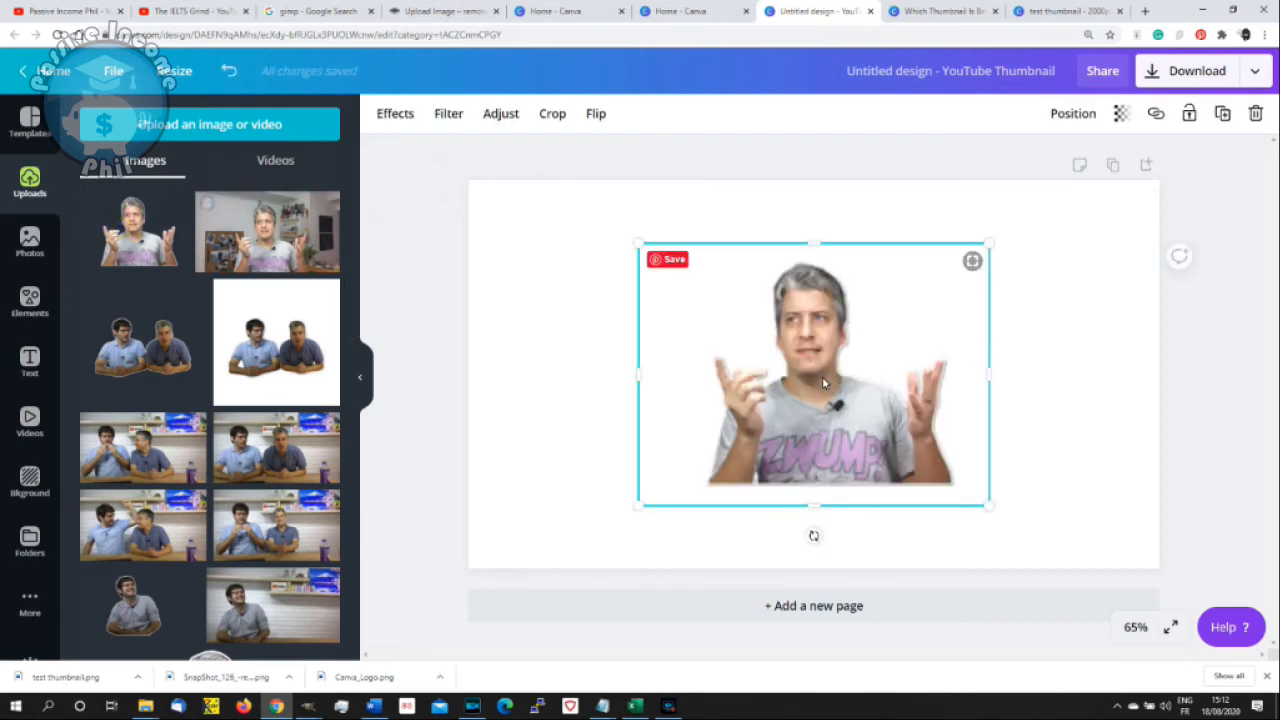
- Enlarge the presenter cut-out and position it in the lower-right part of the thumbnail page
{"action": "left_click_drag", "start_coordinate": [822, 376], "coordinate": [1035, 471]}
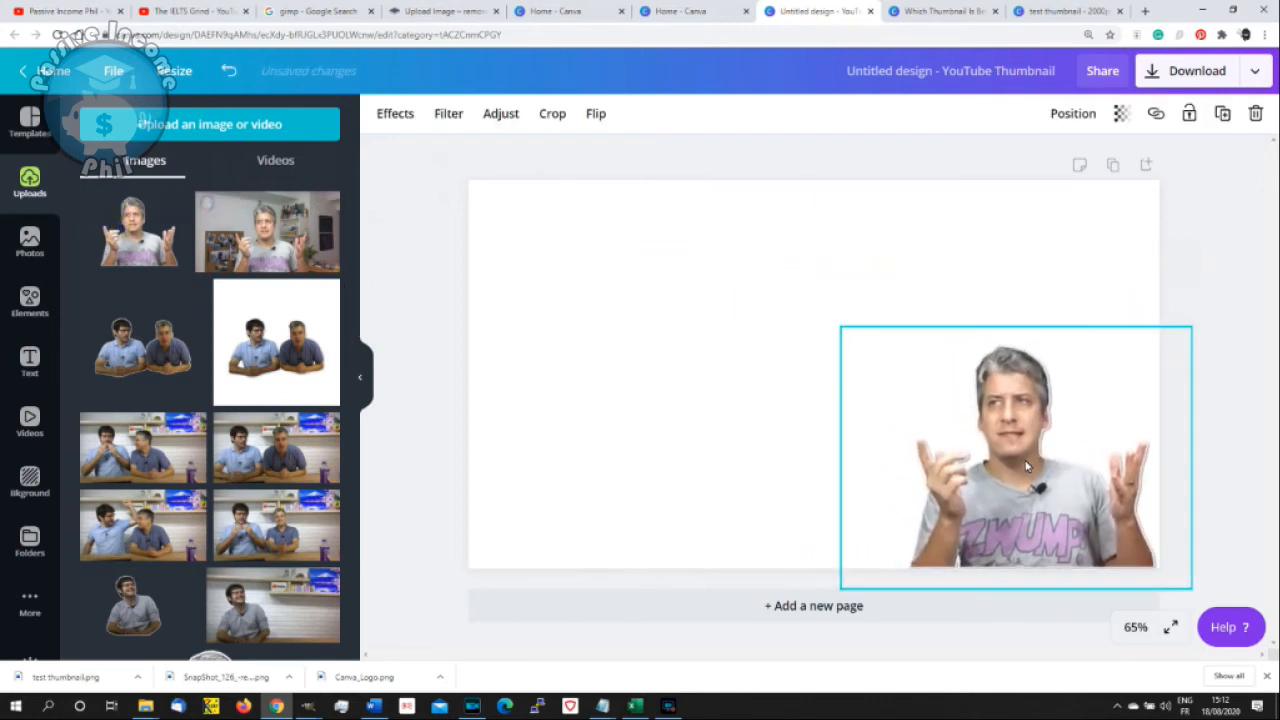
{"action": "left_click_drag", "start_coordinate": [842, 328], "coordinate": [703, 265]}
{"action": "left_click_drag", "start_coordinate": [956, 481], "coordinate": [953, 471]}
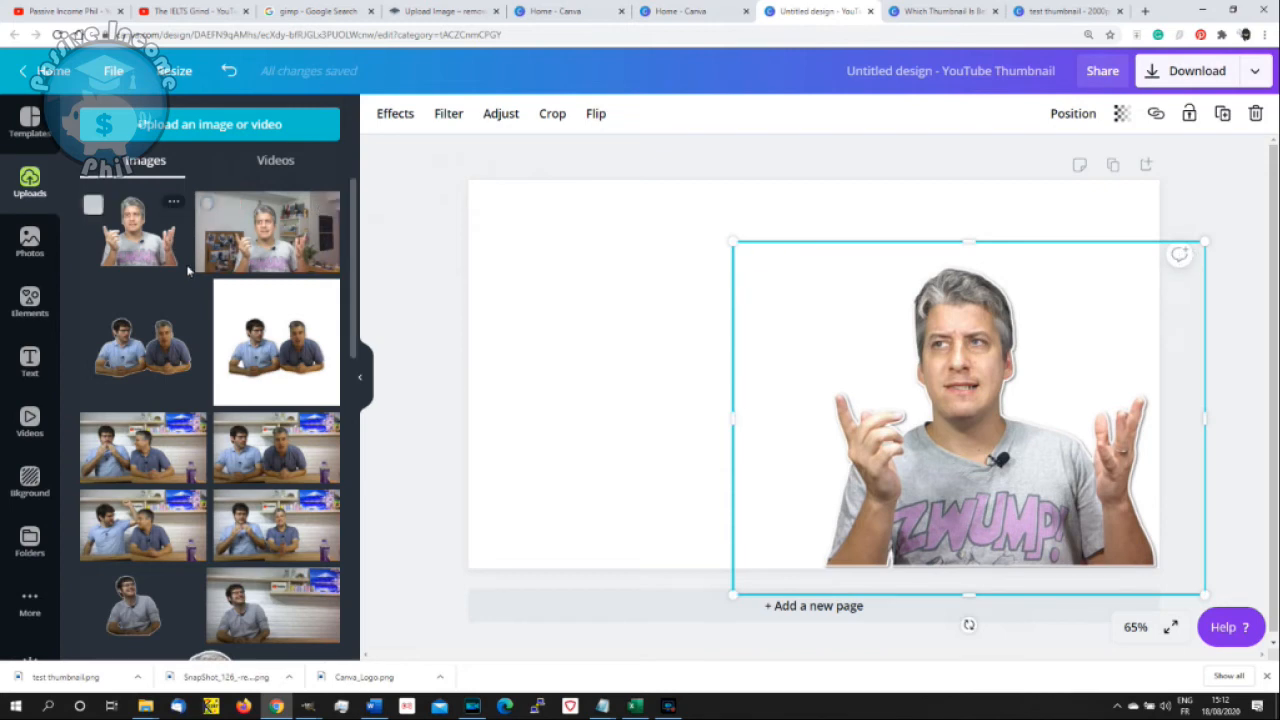
- Add a heading to the thumbnail with the text "Which Thumbnail is better"
{"action": "left_click", "coordinate": [28, 362]}
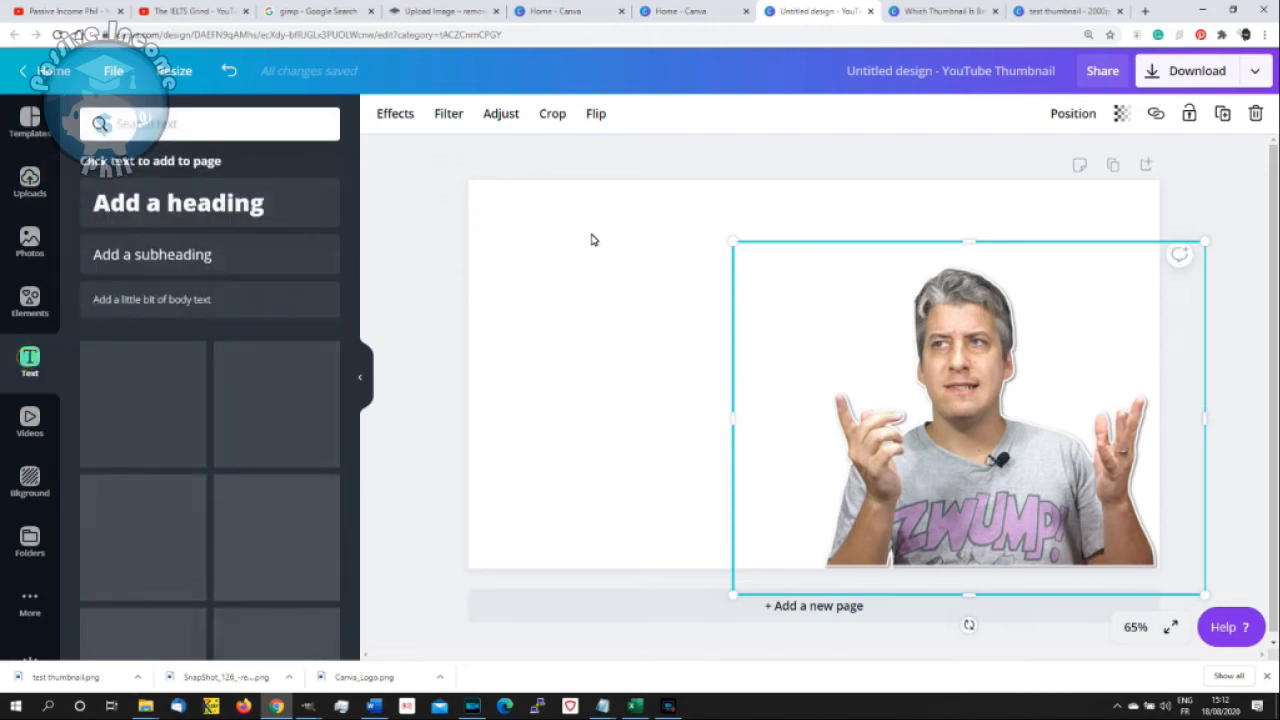
{"action": "left_click", "coordinate": [170, 203]}
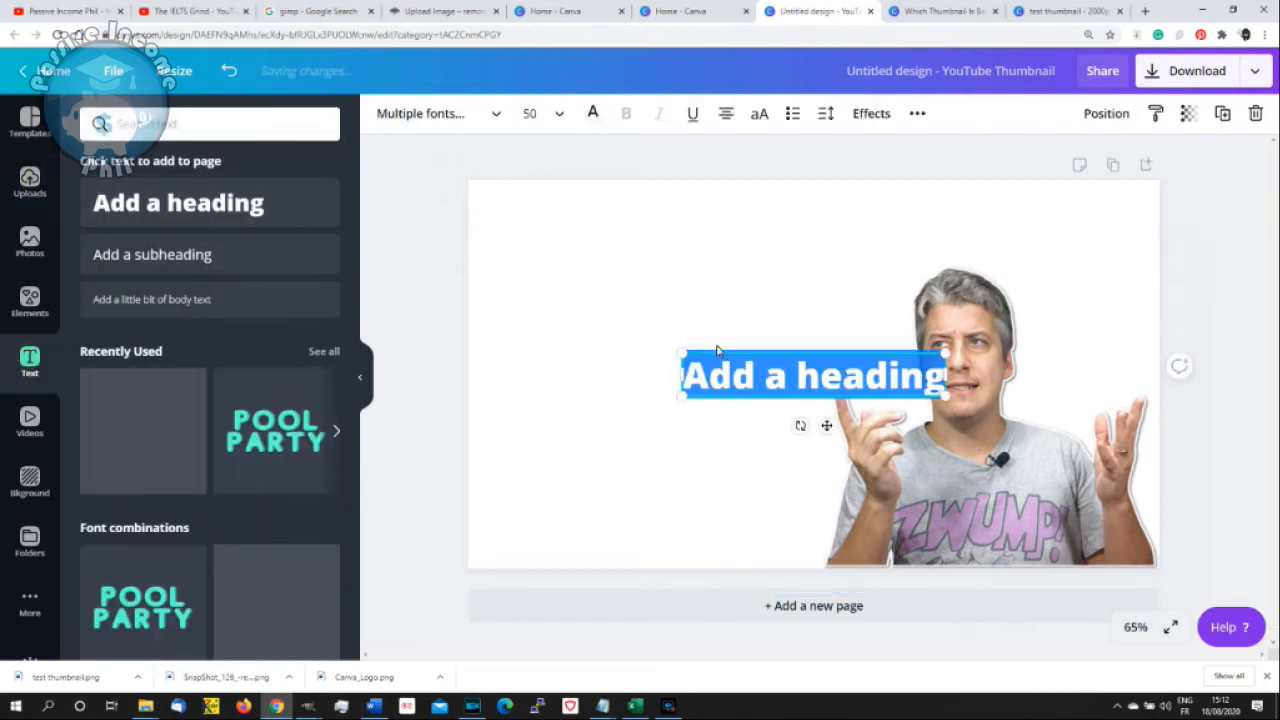
{"action": "type", "text": "Whi"}
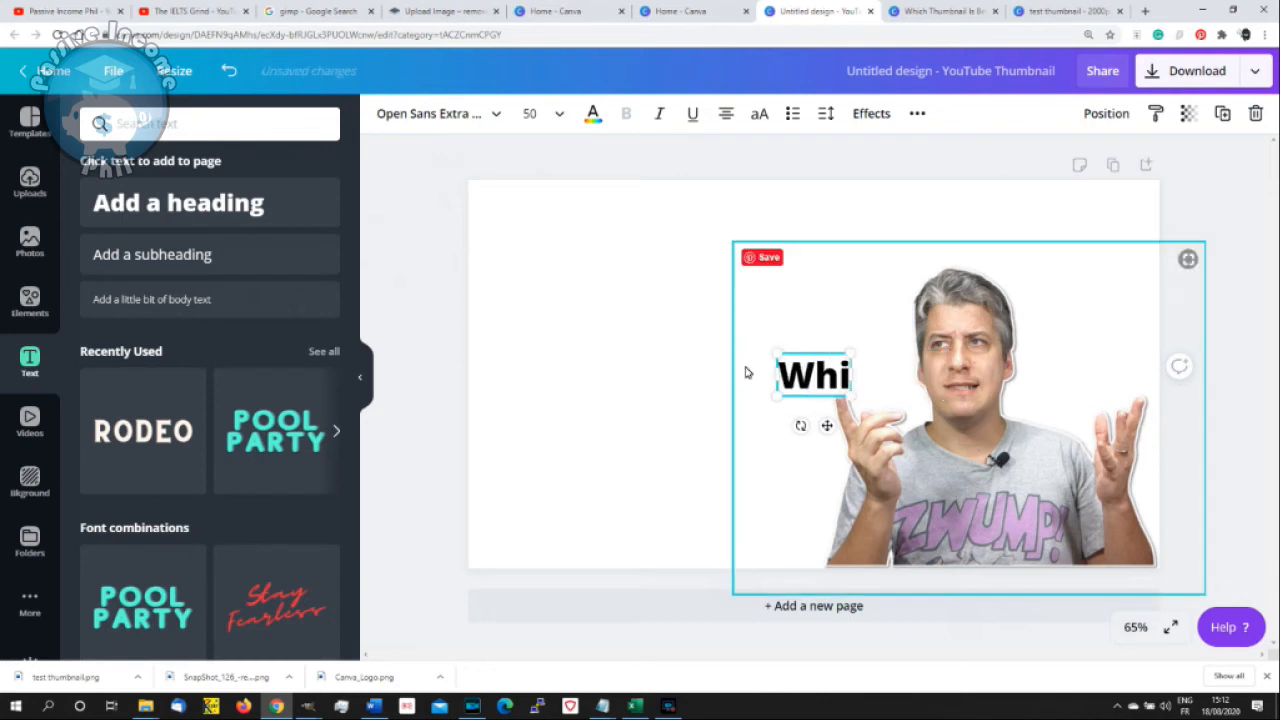
{"action": "type", "text": "ch Thu"}
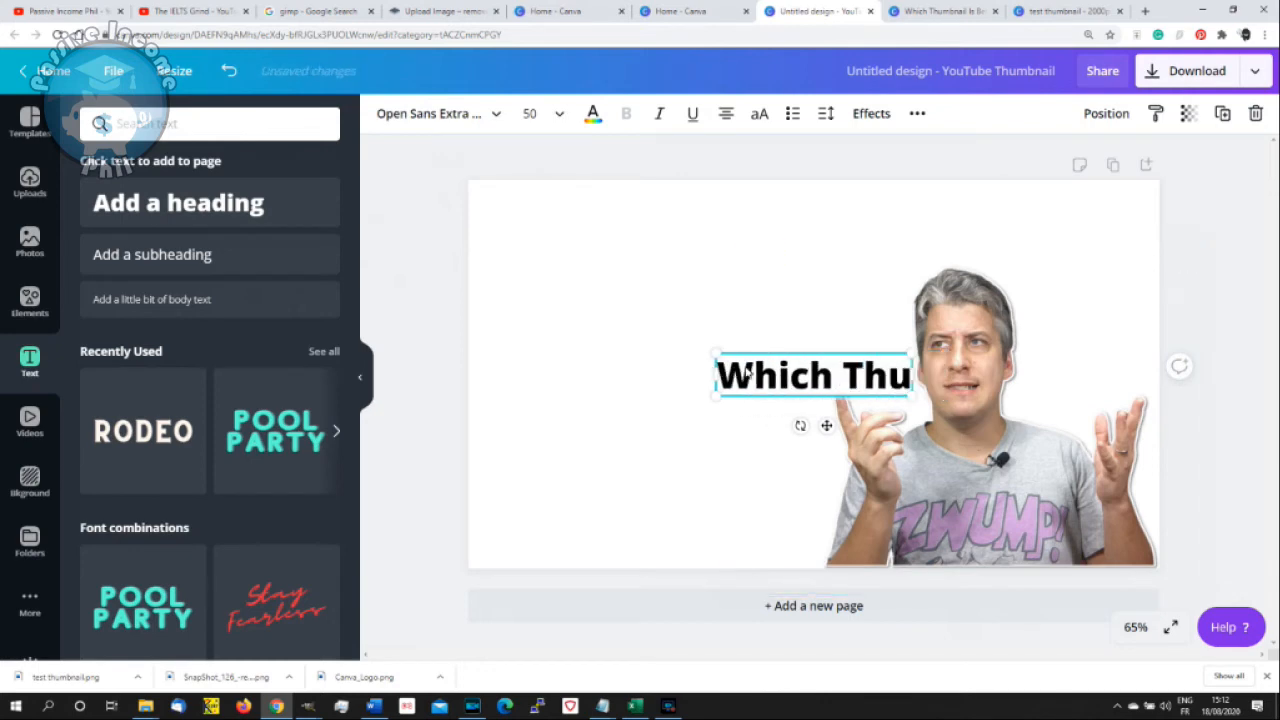
{"action": "type", "text": "mbnail"}
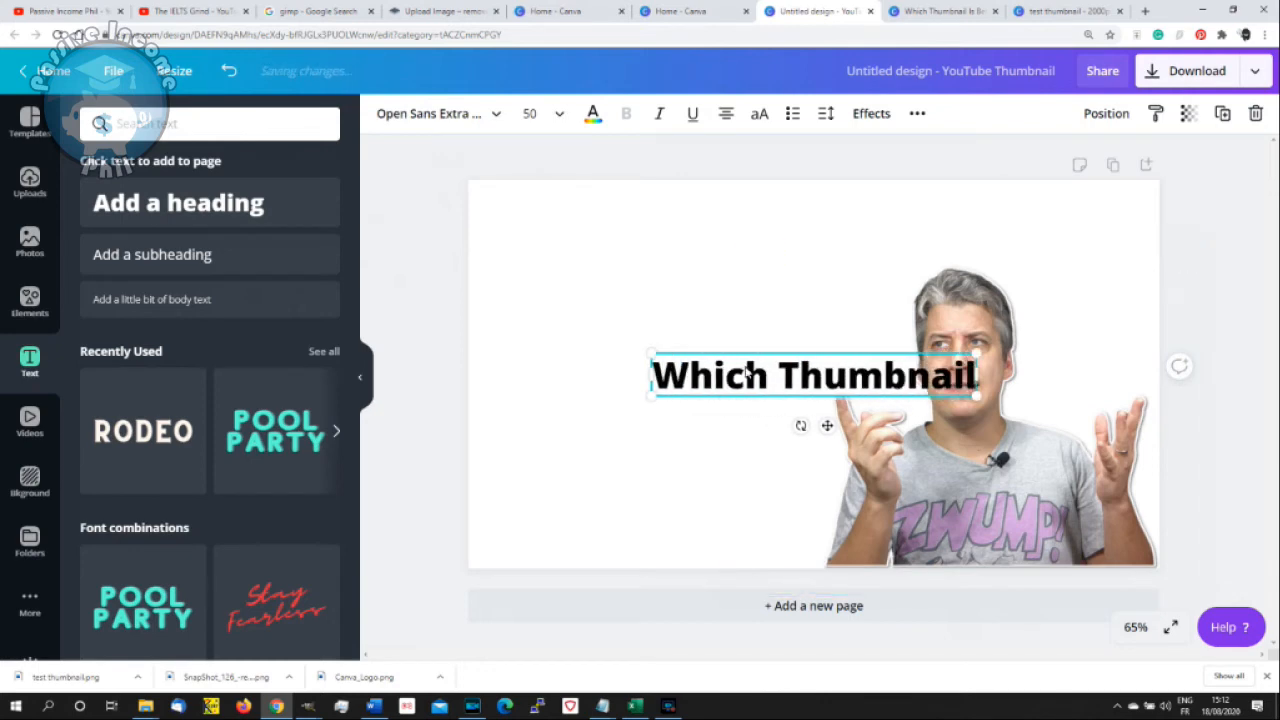
{"action": "type", "text": " is better"}
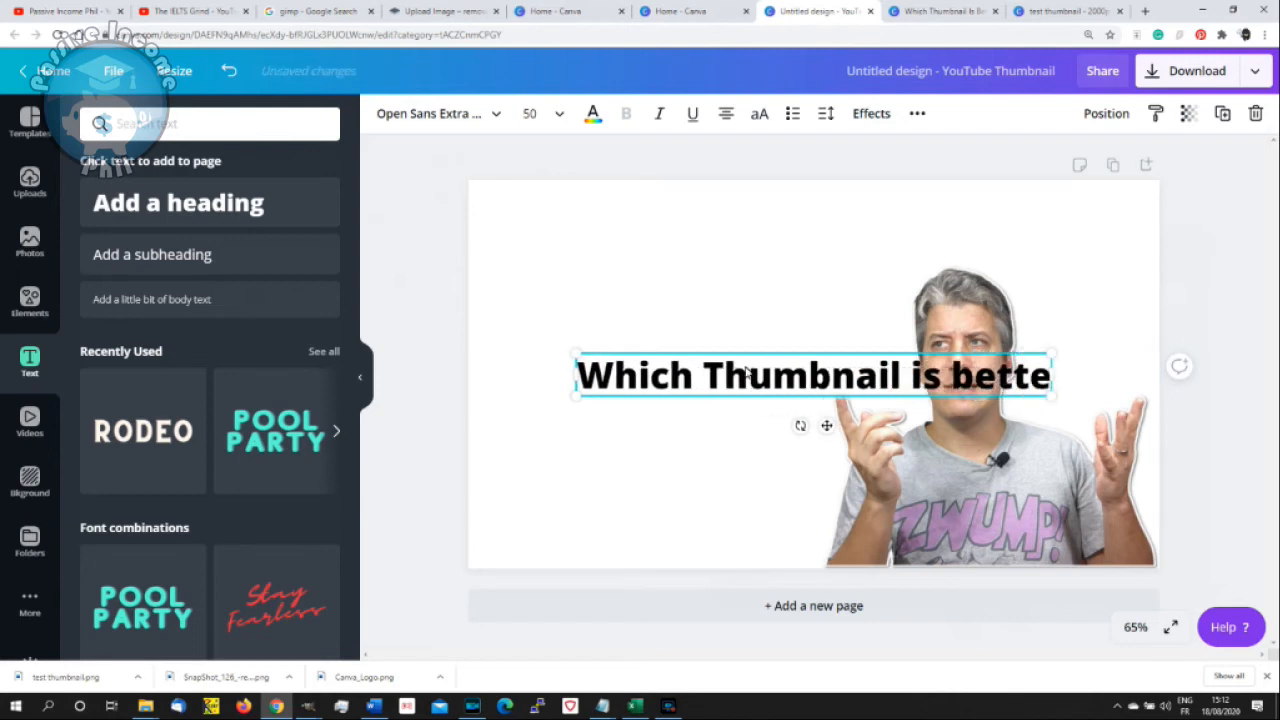
- Break the heading so each word sits on its own line, and move it to the empty area left of the presenter
{"action": "left_click", "coordinate": [699, 380]}
{"action": "key", "text": "Return"}
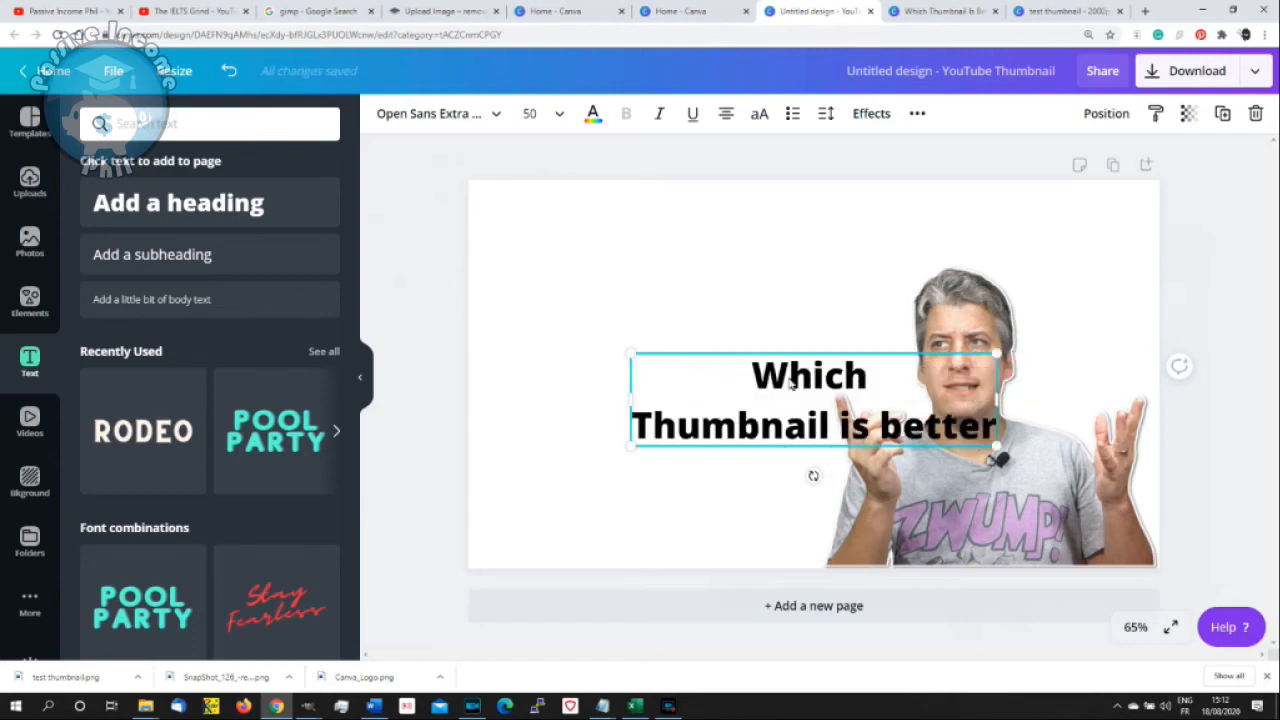
{"action": "key", "text": "Return"}
{"action": "key", "text": "Right"}
{"action": "key", "text": "Right"}
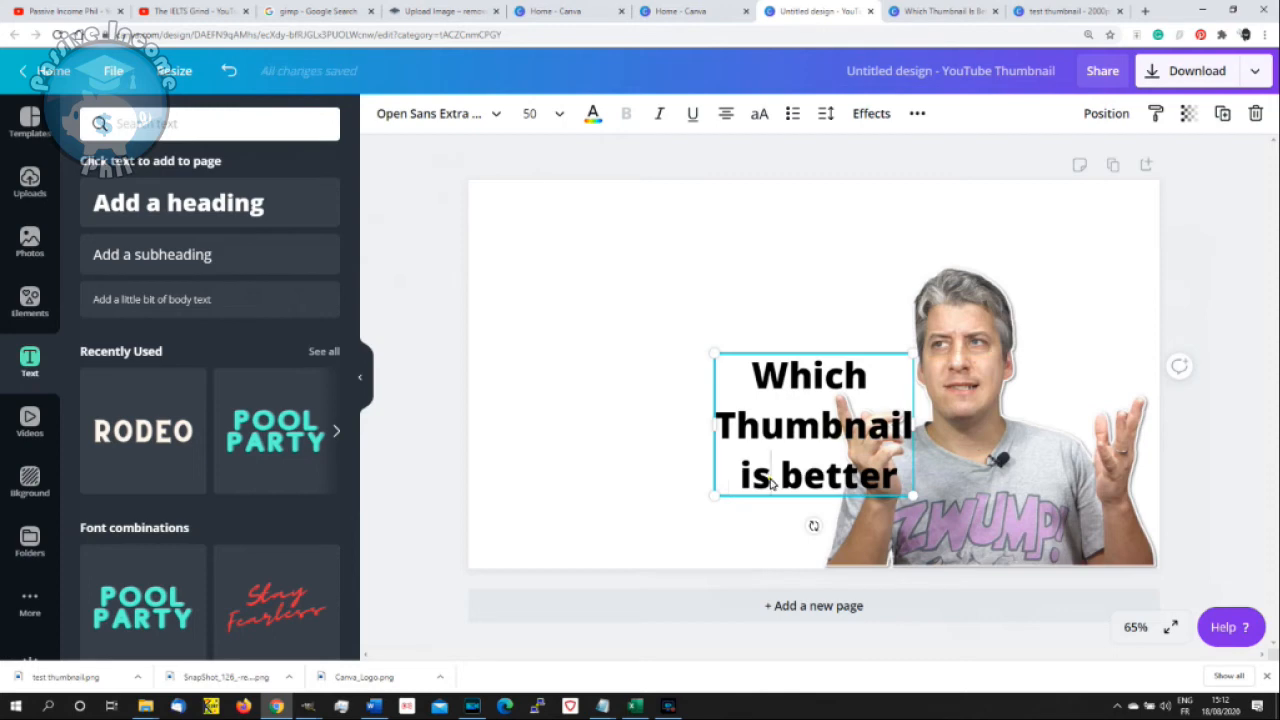
{"action": "key", "text": "Return"}
{"action": "left_click_drag", "start_coordinate": [782, 357], "coordinate": [609, 245]}
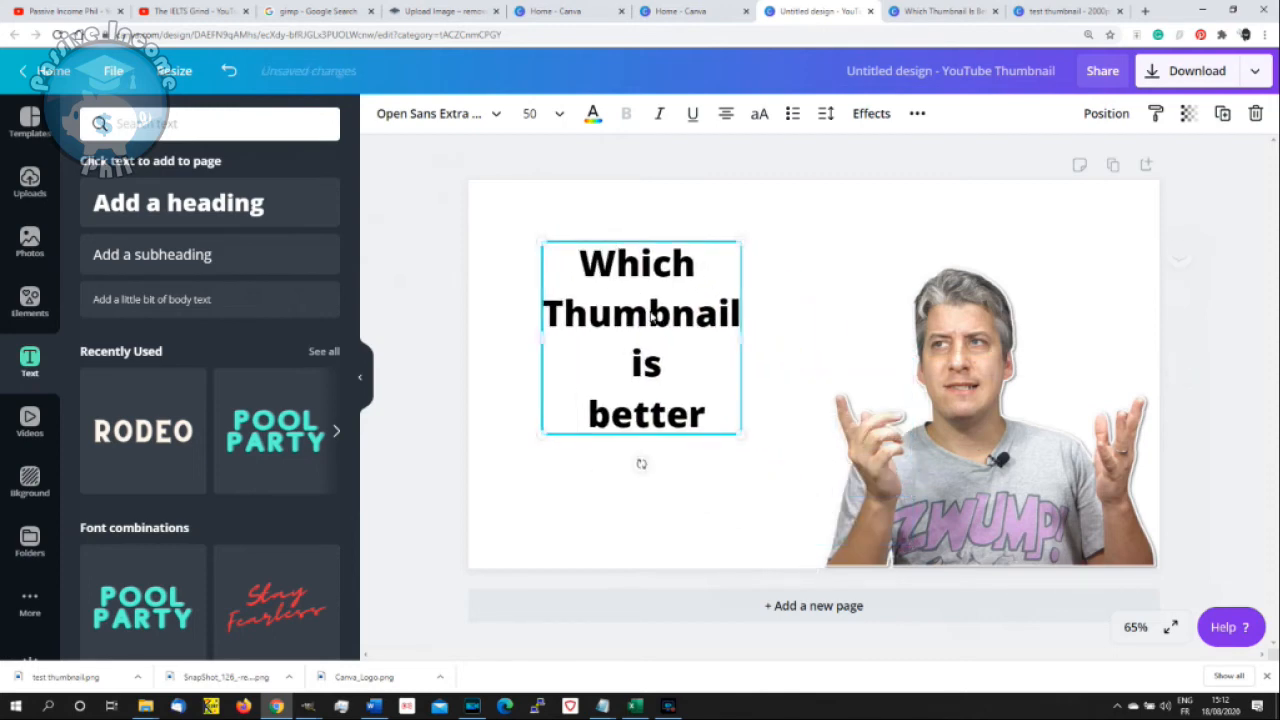
- Set the whole heading to font size 70 and change its font to Intro Rust
{"action": "left_click", "coordinate": [625, 316]}
{"action": "key", "text": "ctrl+a"}
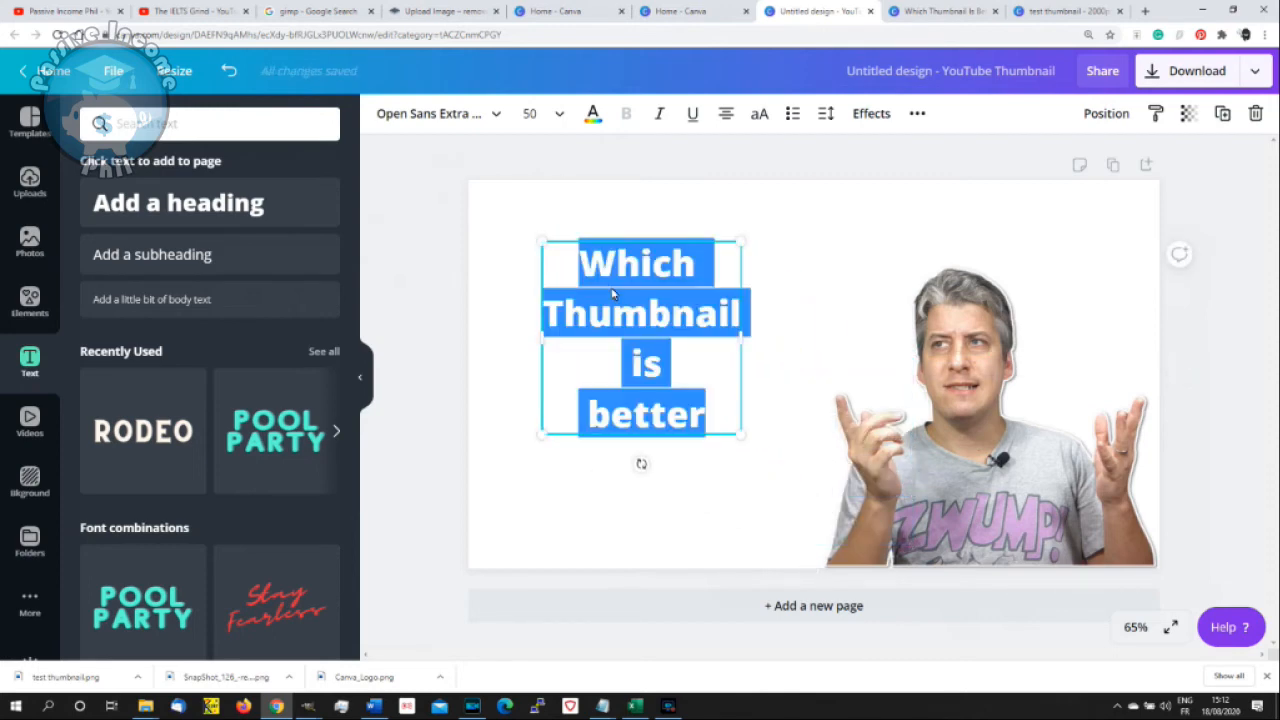
{"action": "left_click", "coordinate": [536, 121]}
{"action": "type", "text": "70"}
{"action": "key", "text": "Return"}
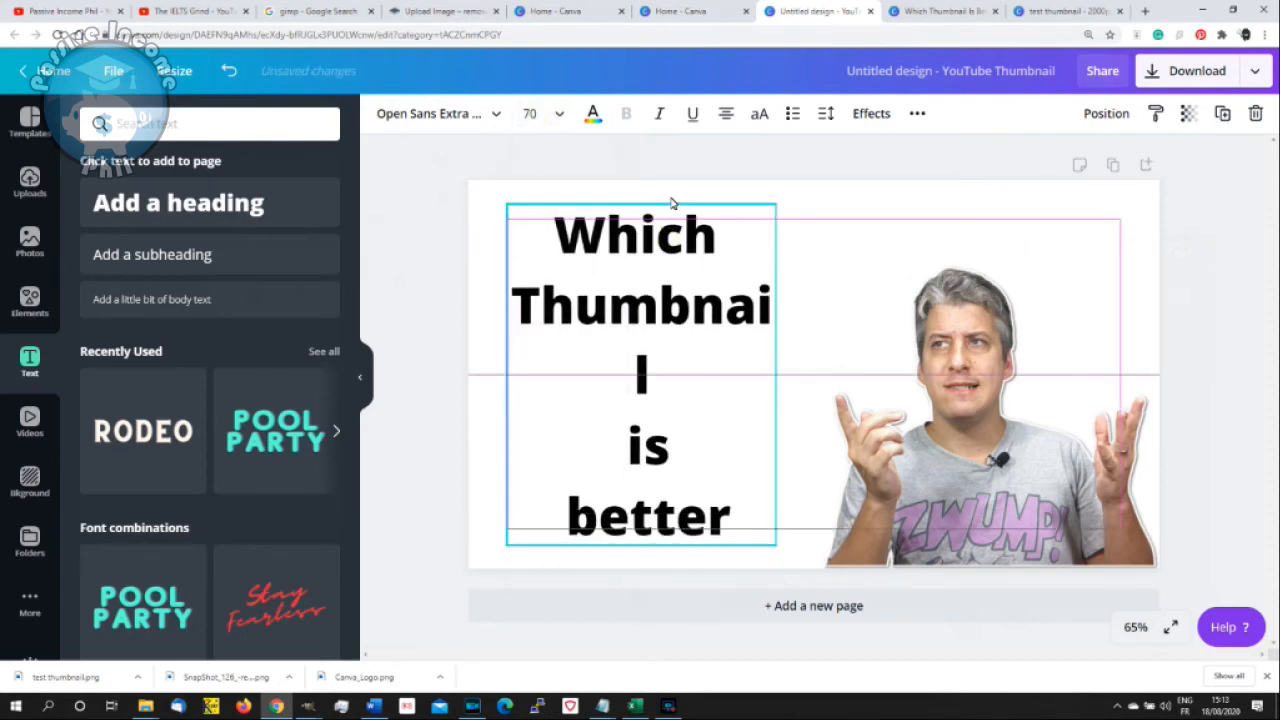
{"action": "left_click", "coordinate": [479, 128]}
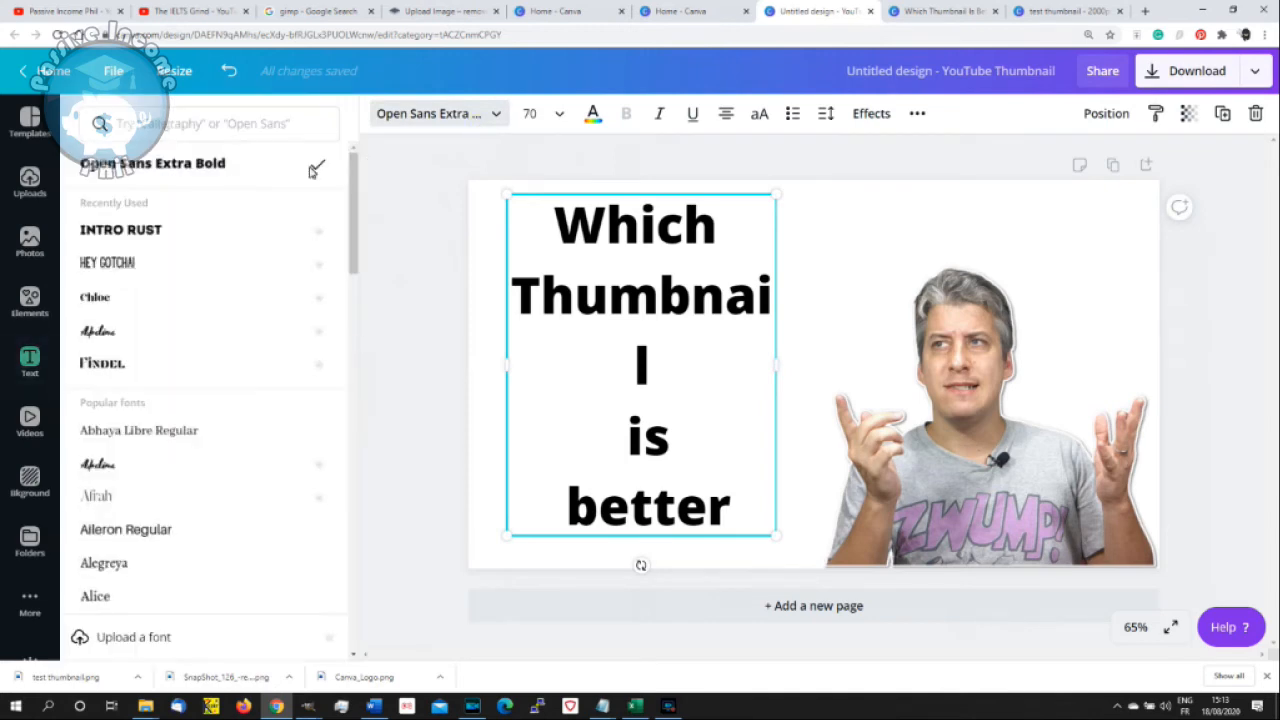
{"action": "left_click", "coordinate": [208, 229]}
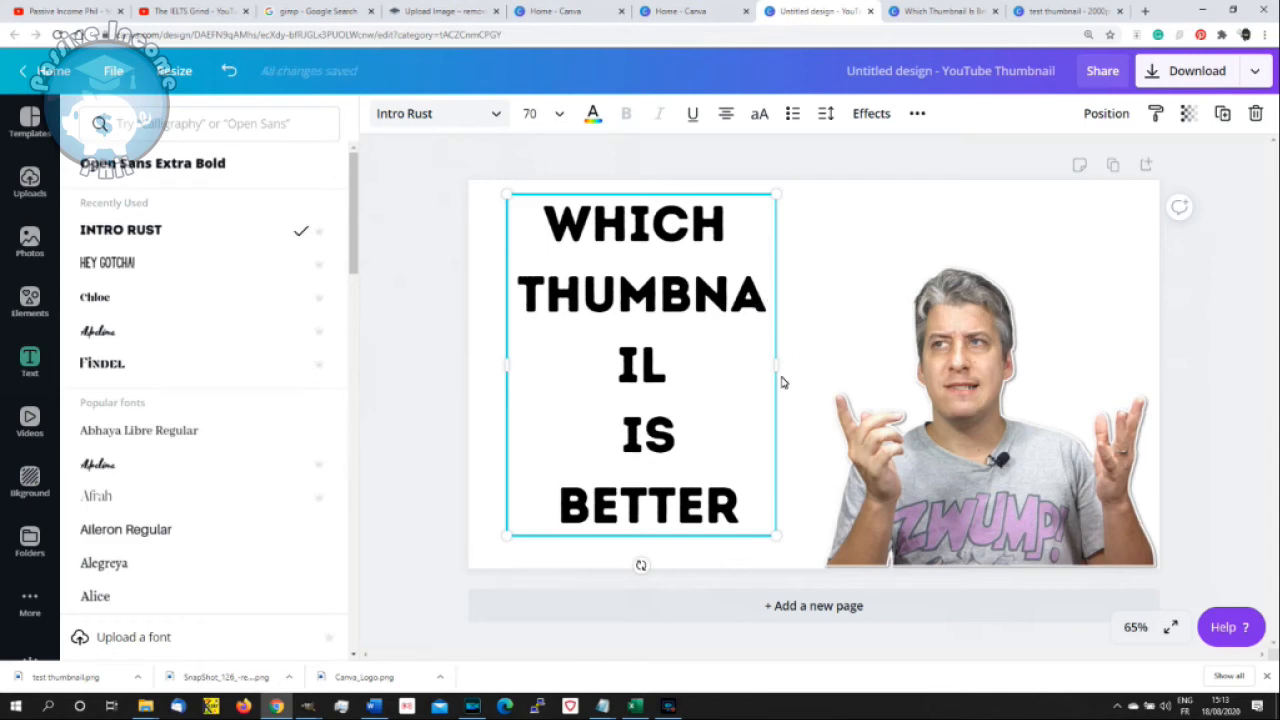
- Widen the heading's text box so THUMBNAIL fits on one line, and move the heading slightly lower on the page
{"action": "left_click", "coordinate": [740, 343]}
{"action": "left_click_drag", "start_coordinate": [777, 366], "coordinate": [815, 366]}
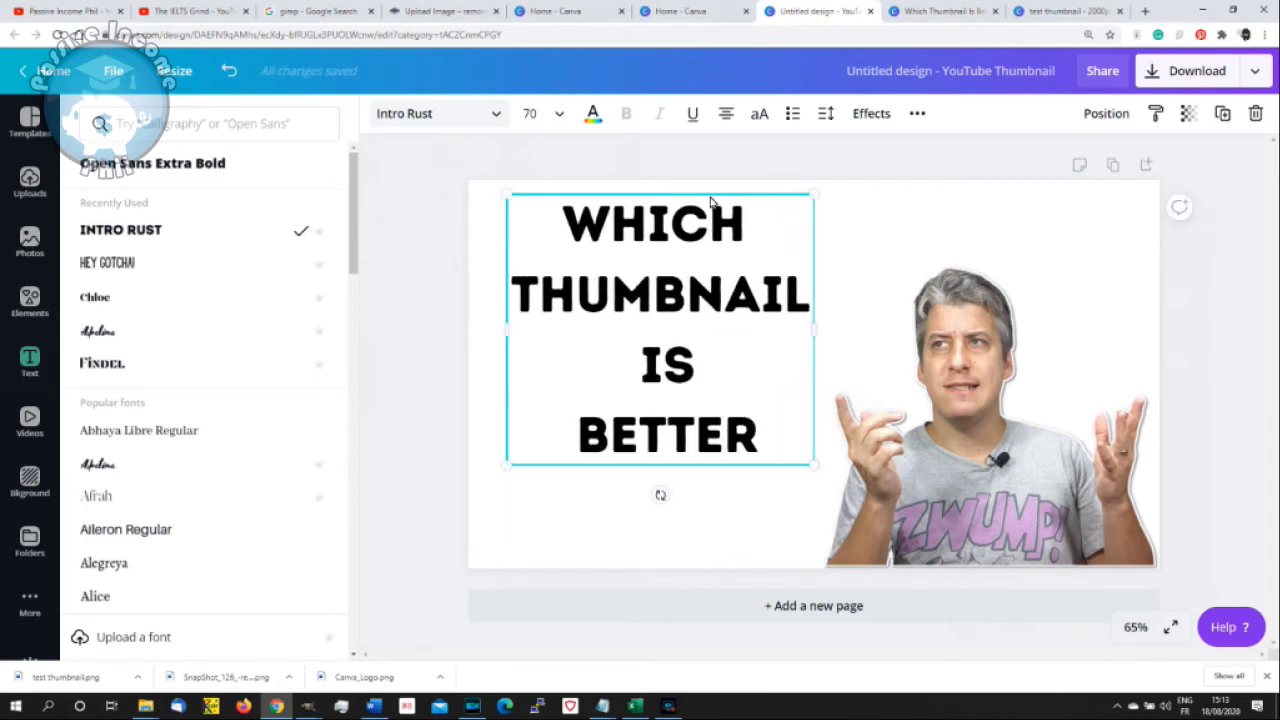
{"action": "left_click_drag", "start_coordinate": [685, 261], "coordinate": [672, 304]}
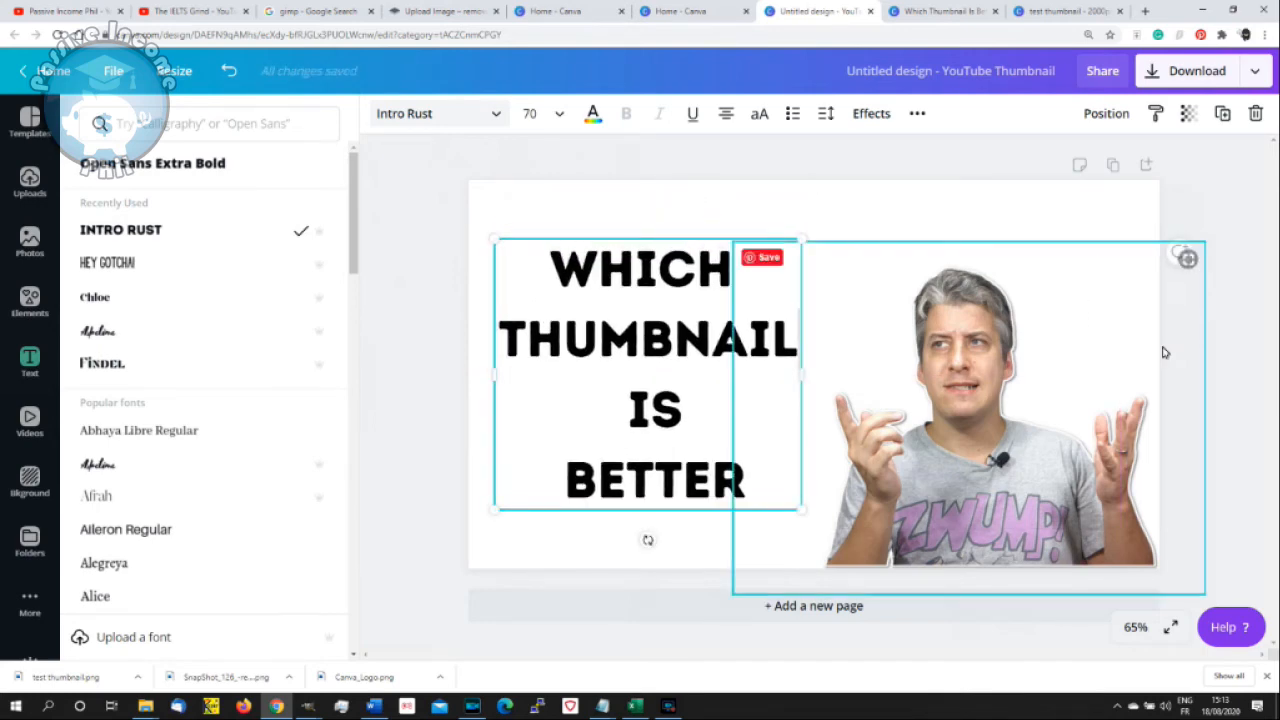
{"action": "left_click", "coordinate": [638, 315]}
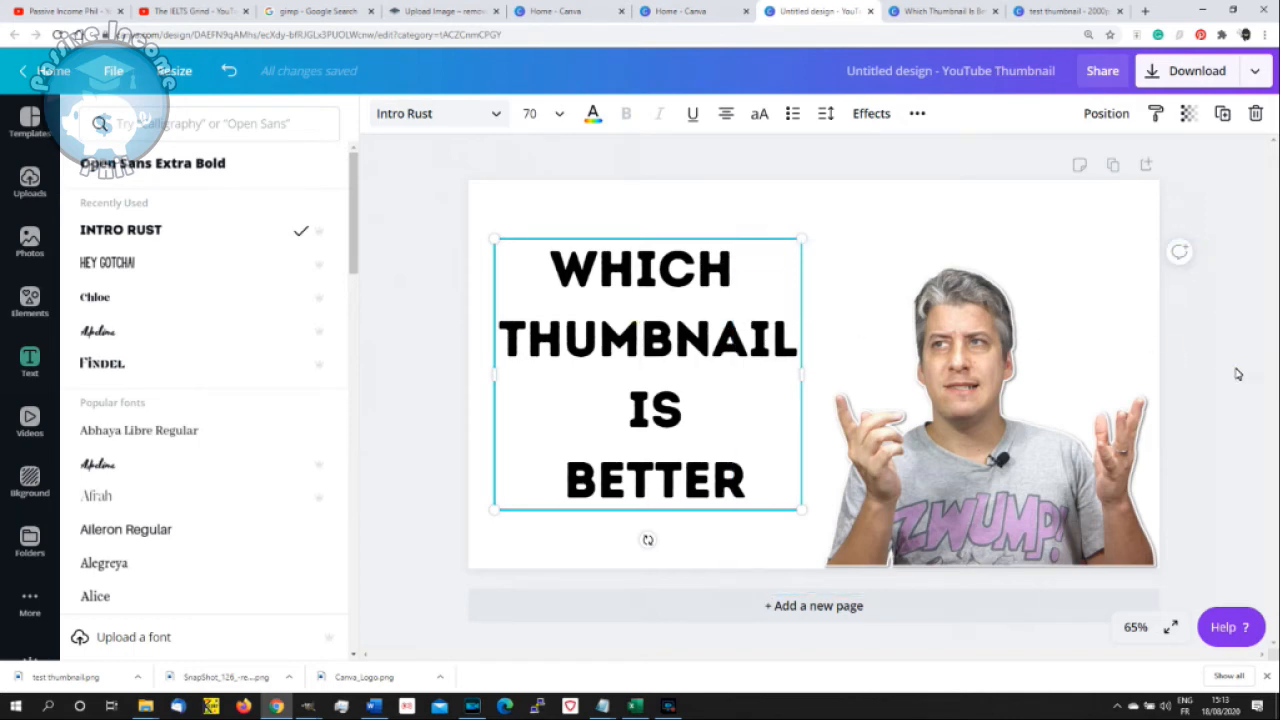
{"action": "left_click", "coordinate": [1237, 372]}
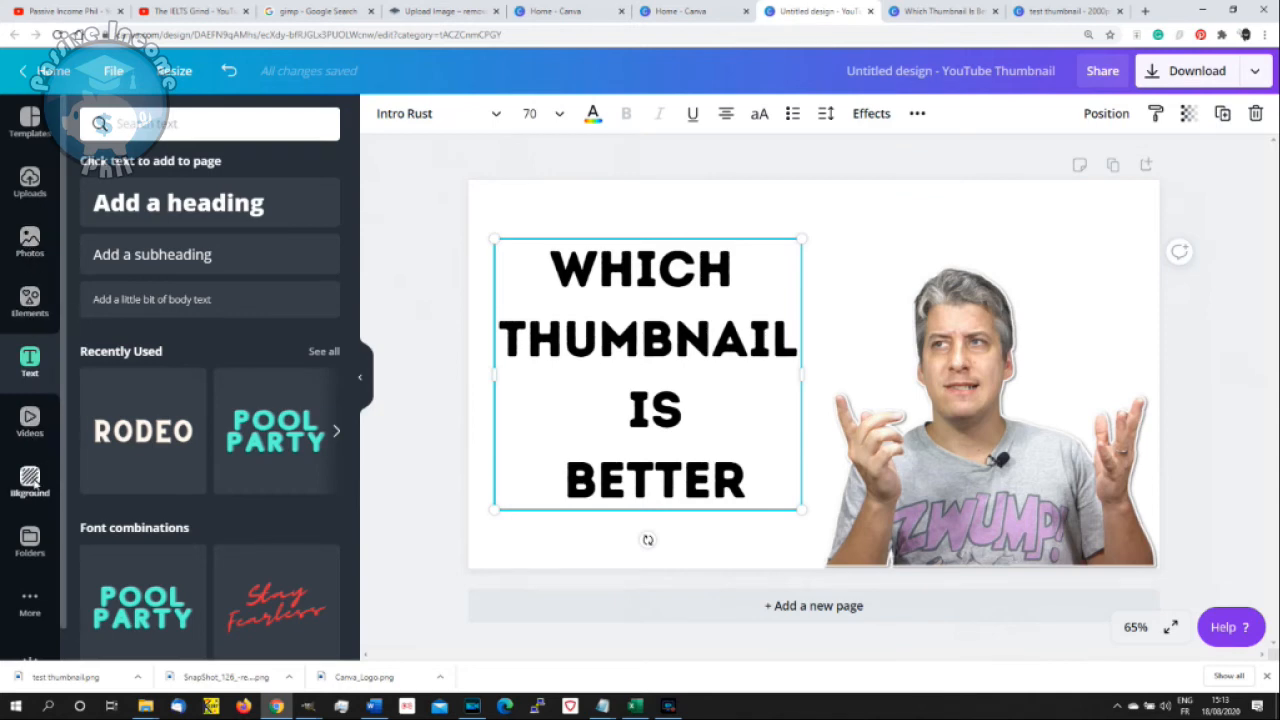
- Try solid purple and orange colours as the page background
{"action": "left_click", "coordinate": [30, 482]}
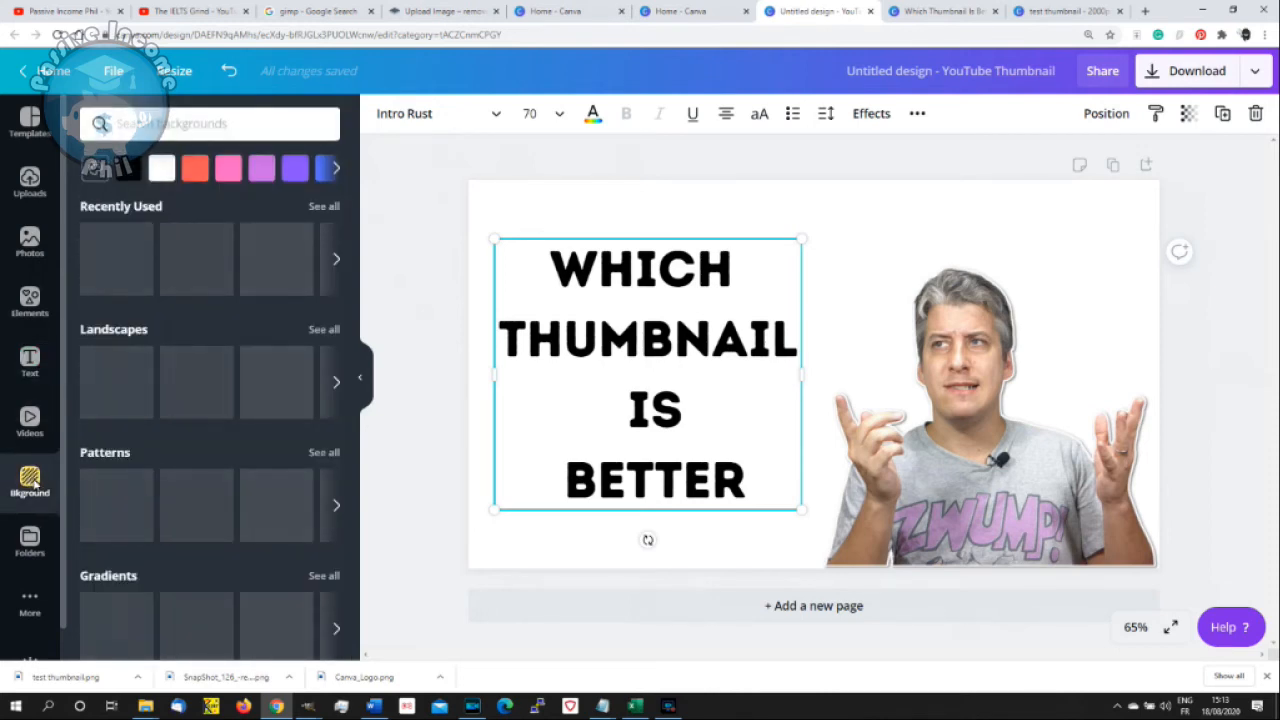
{"action": "left_click", "coordinate": [294, 170]}
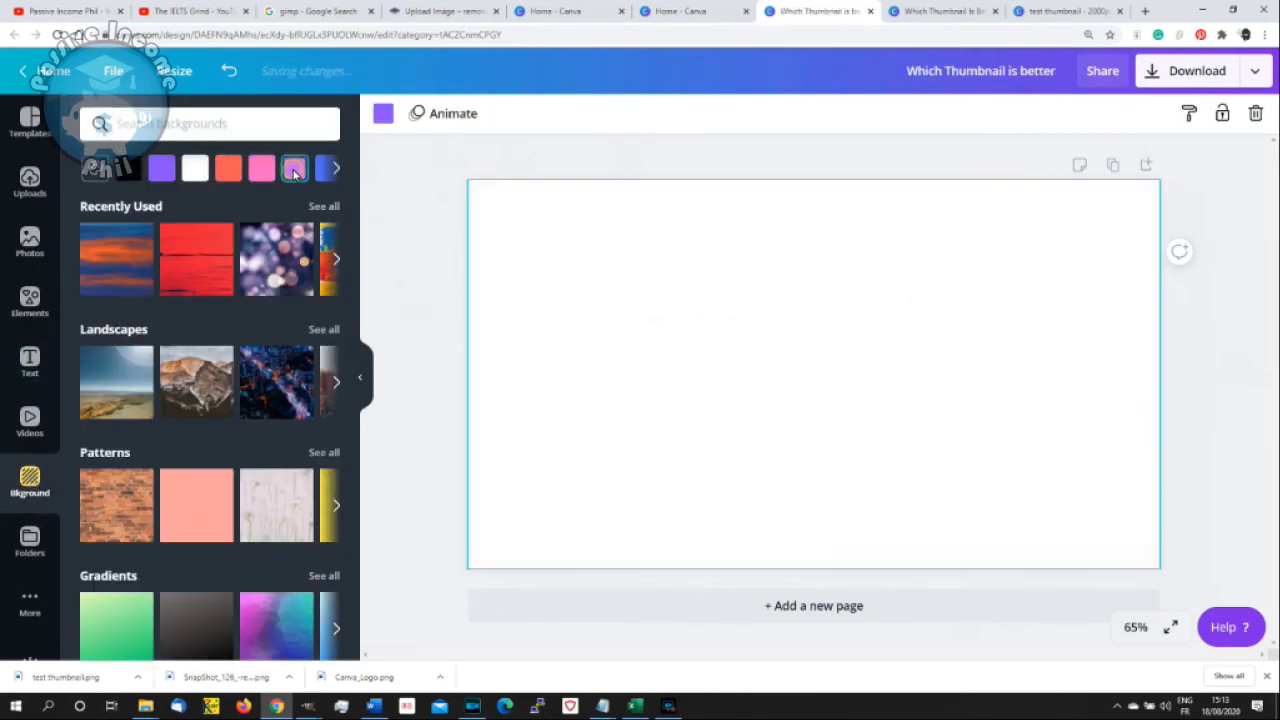
{"action": "left_click", "coordinate": [340, 168]}
{"action": "left_click", "coordinate": [325, 170]}
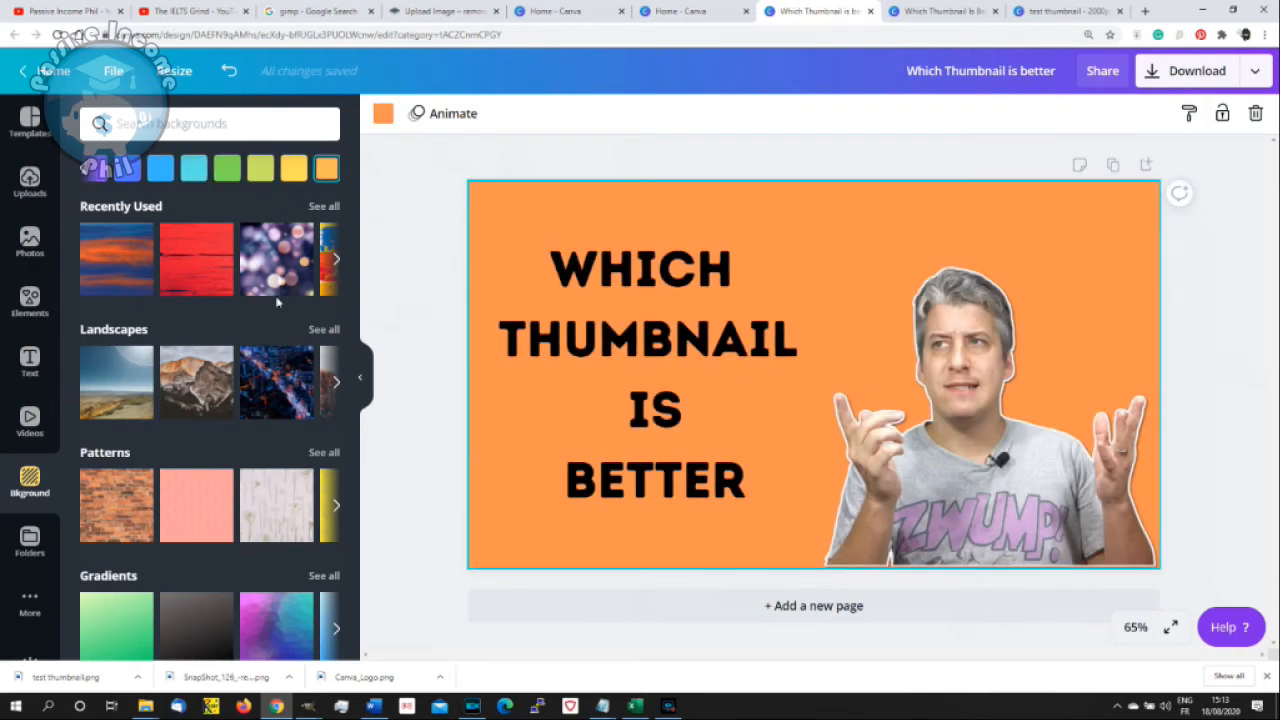
- Look through the background categories and apply the recently used blue and orange brushed-paint image to the page
{"action": "scroll", "coordinate": [130, 530], "scroll_direction": "down", "scroll_amount": 5}
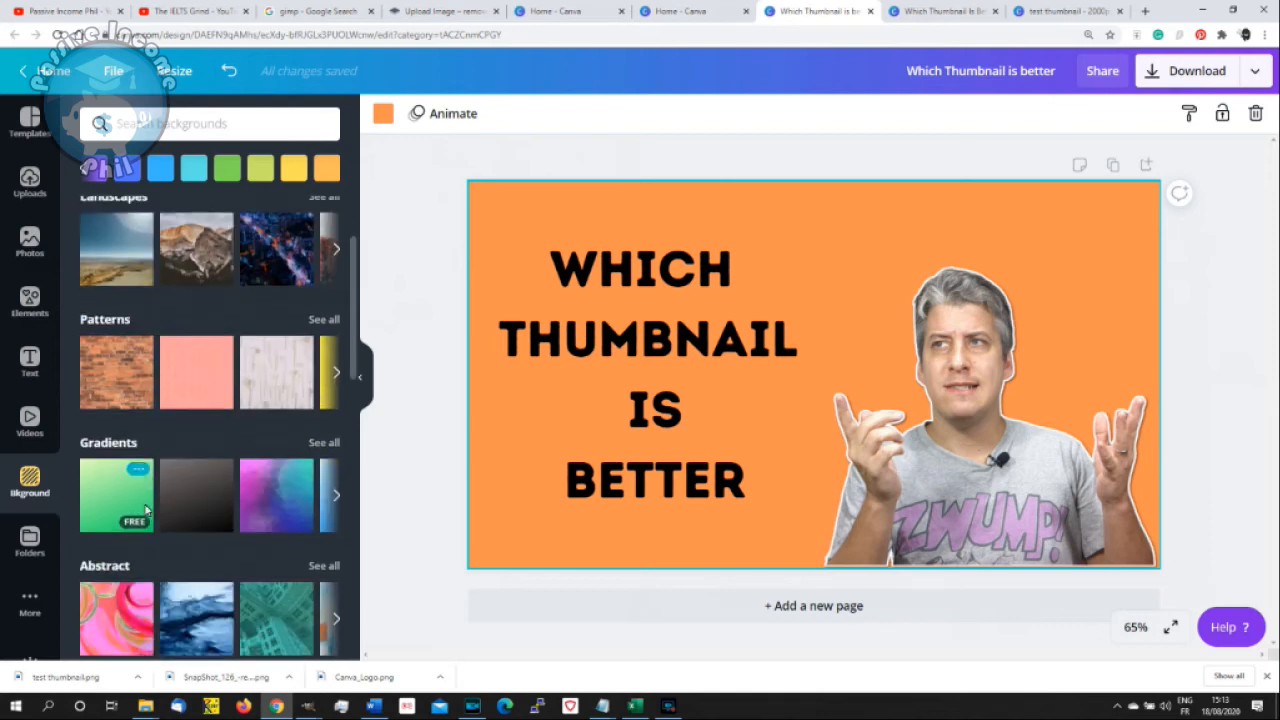
{"action": "scroll", "coordinate": [147, 507], "scroll_direction": "down", "scroll_amount": 5}
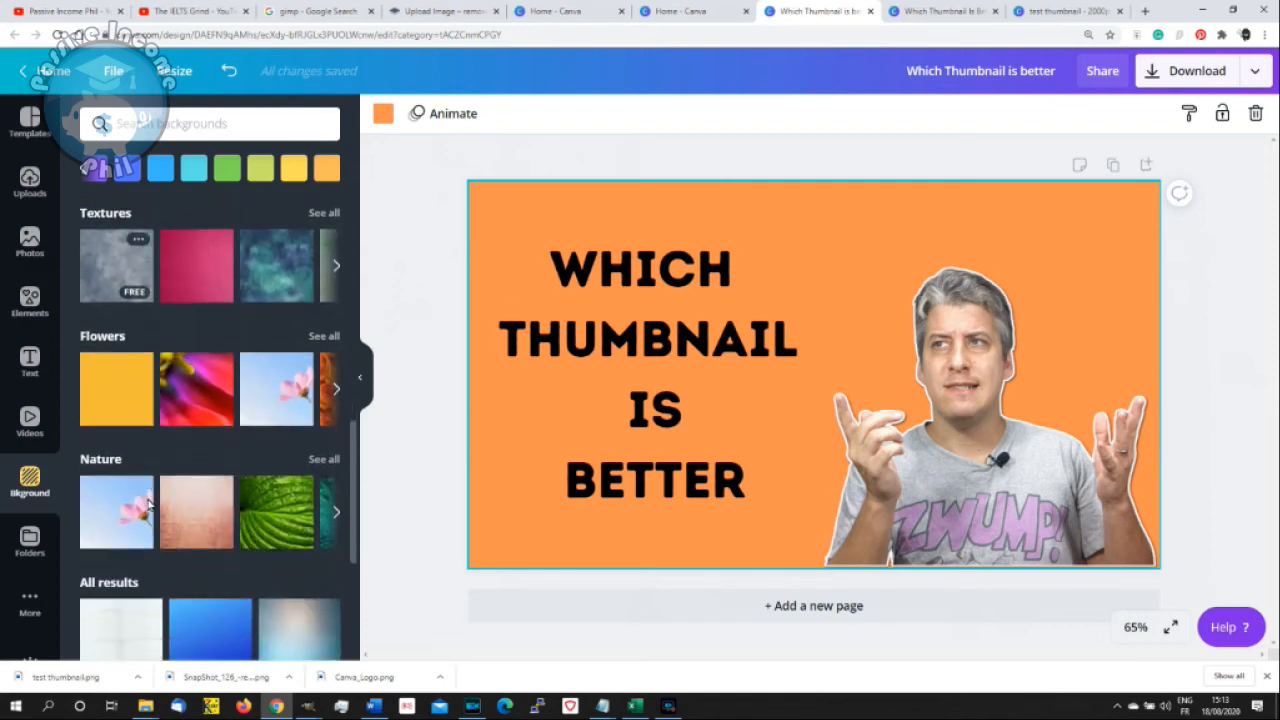
{"action": "scroll", "coordinate": [147, 505], "scroll_direction": "down", "scroll_amount": 3}
{"action": "scroll", "coordinate": [148, 502], "scroll_direction": "up", "scroll_amount": 10}
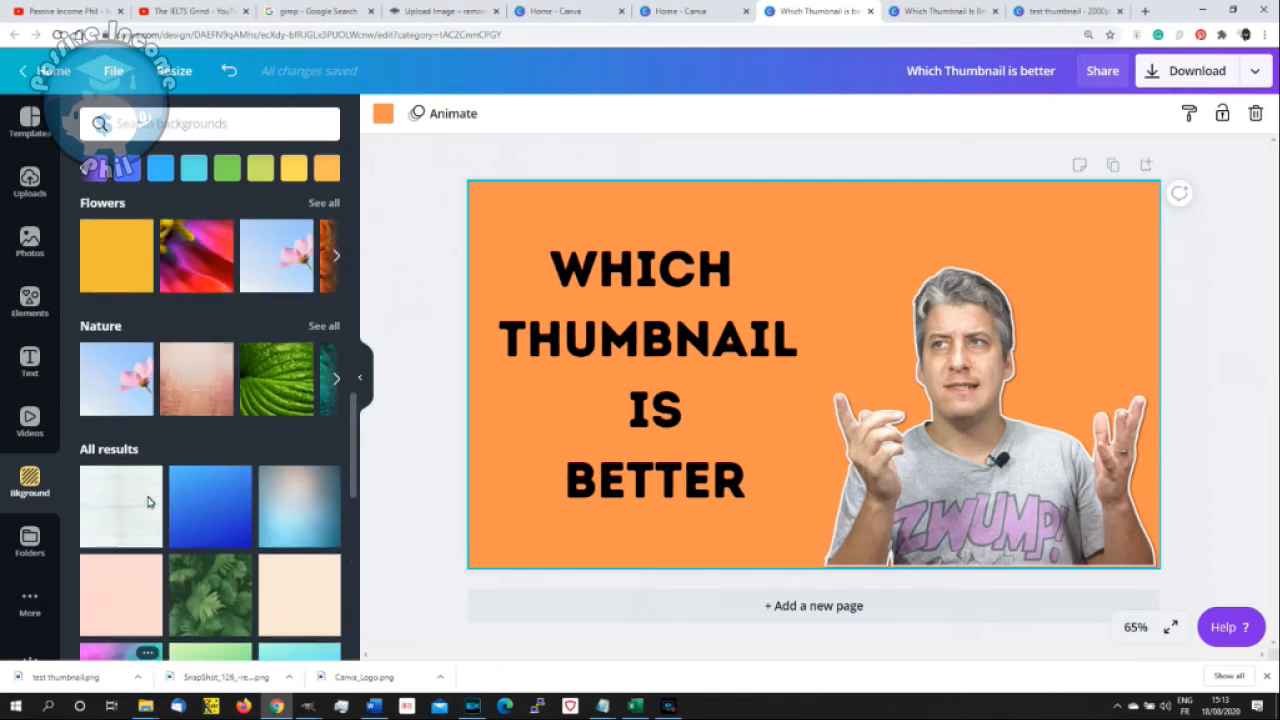
{"action": "scroll", "coordinate": [148, 500], "scroll_direction": "up", "scroll_amount": 2}
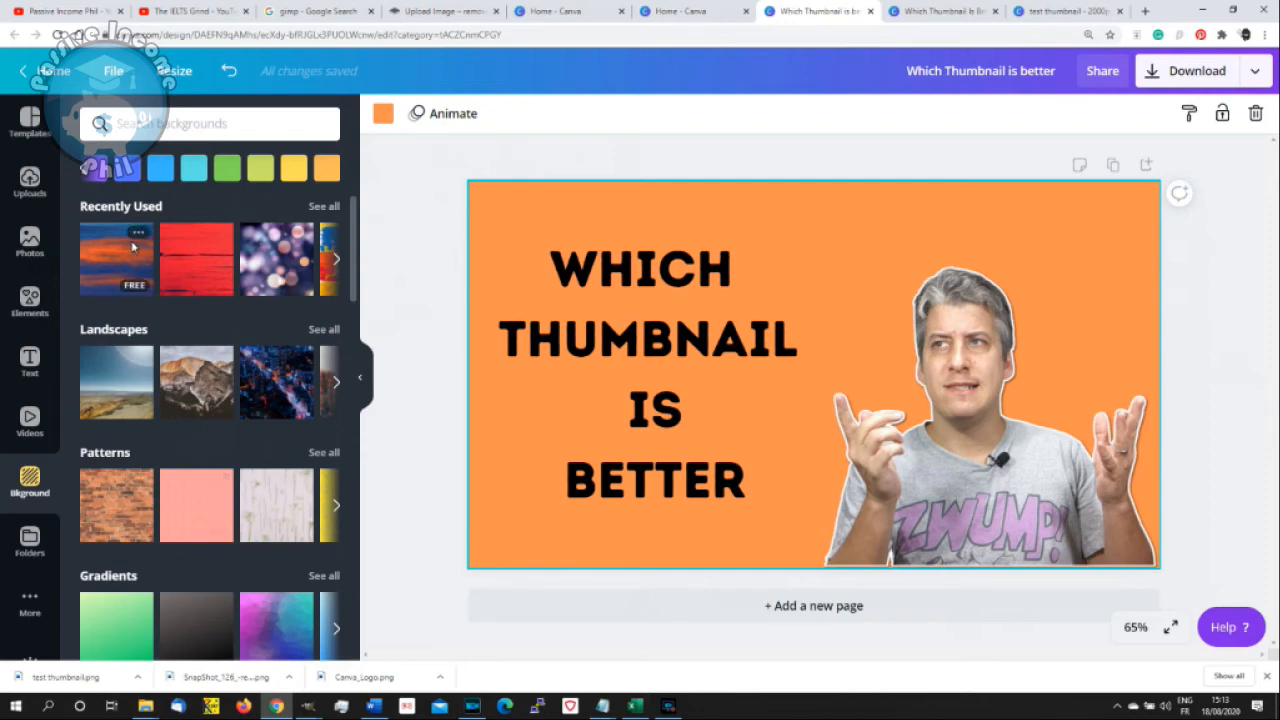
{"action": "left_click", "coordinate": [100, 259]}
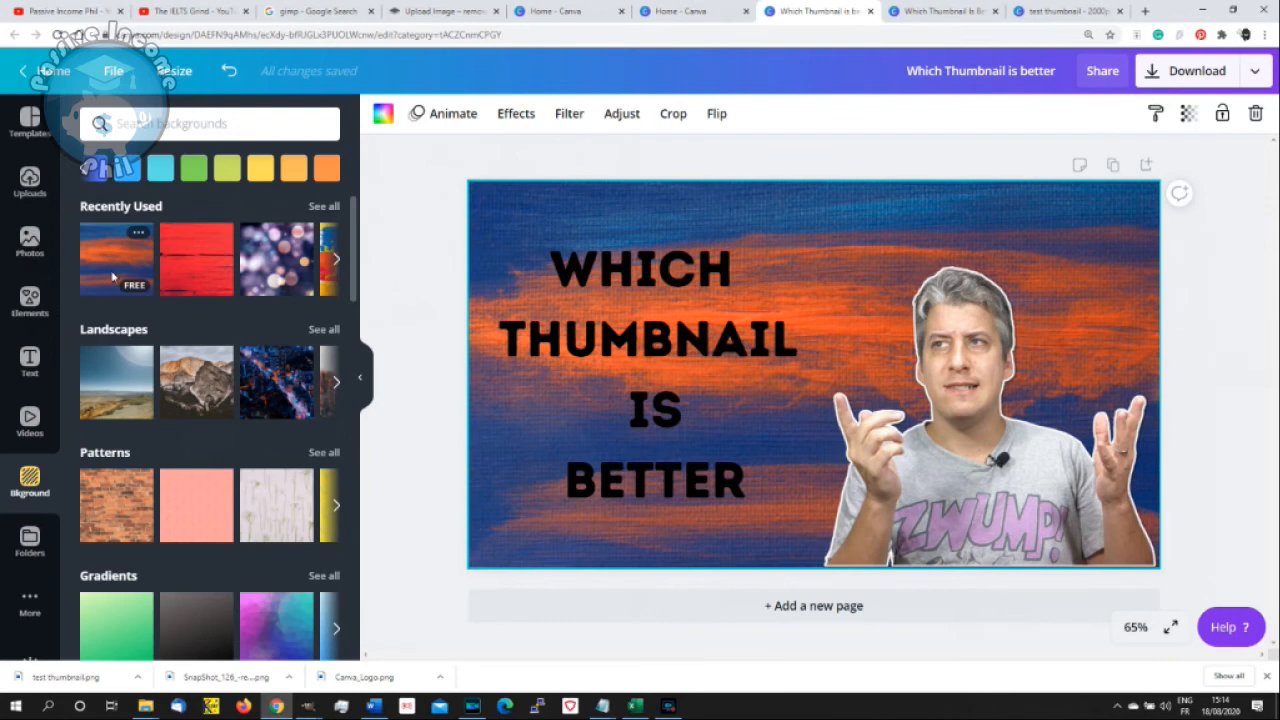
- Change the heading's text colour to white
{"action": "left_click", "coordinate": [608, 348]}
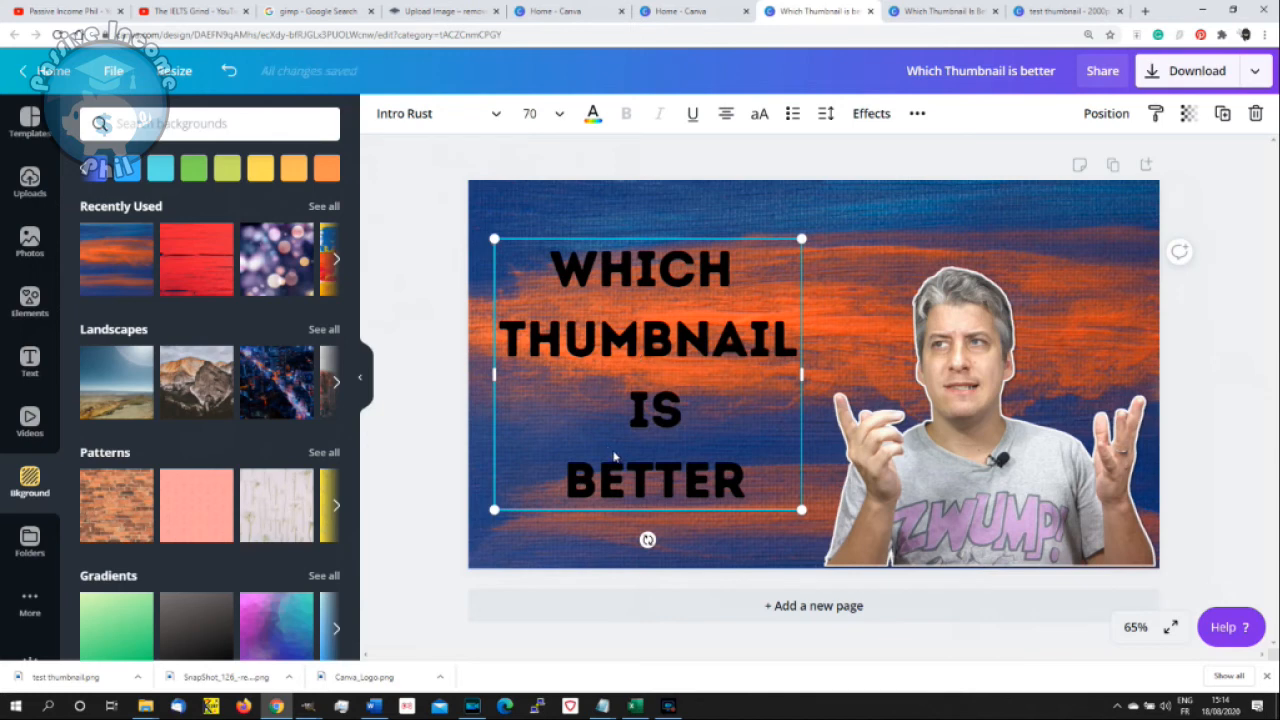
{"action": "left_click", "coordinate": [593, 113]}
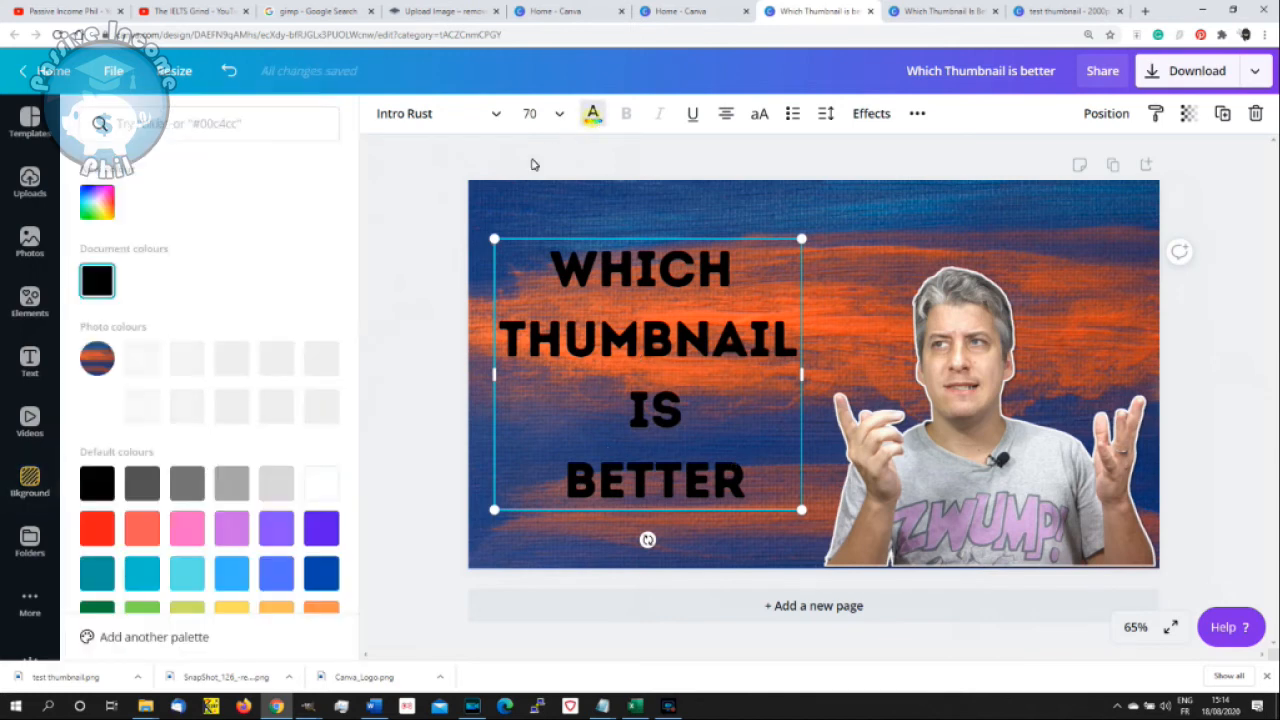
{"action": "left_click", "coordinate": [322, 360]}
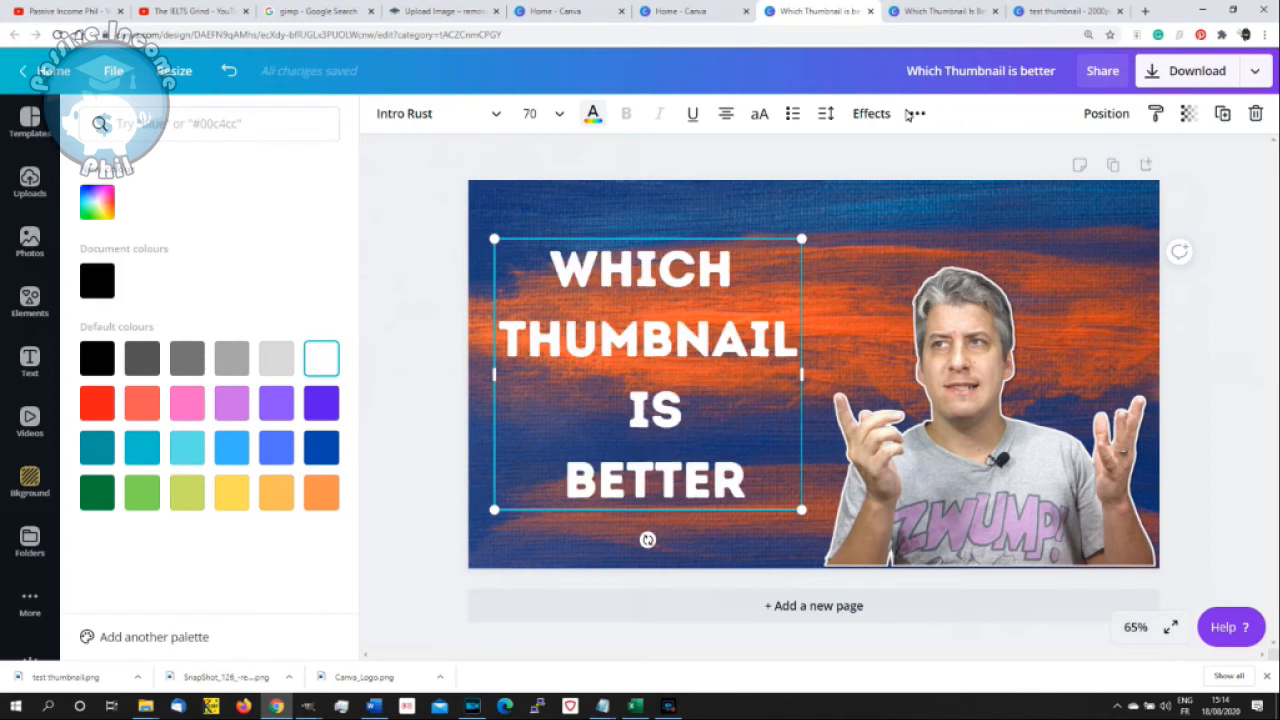
- Give the heading a Shadow effect in black with its transparency value at 100
{"action": "left_click", "coordinate": [886, 114]}
{"action": "left_click", "coordinate": [205, 175]}
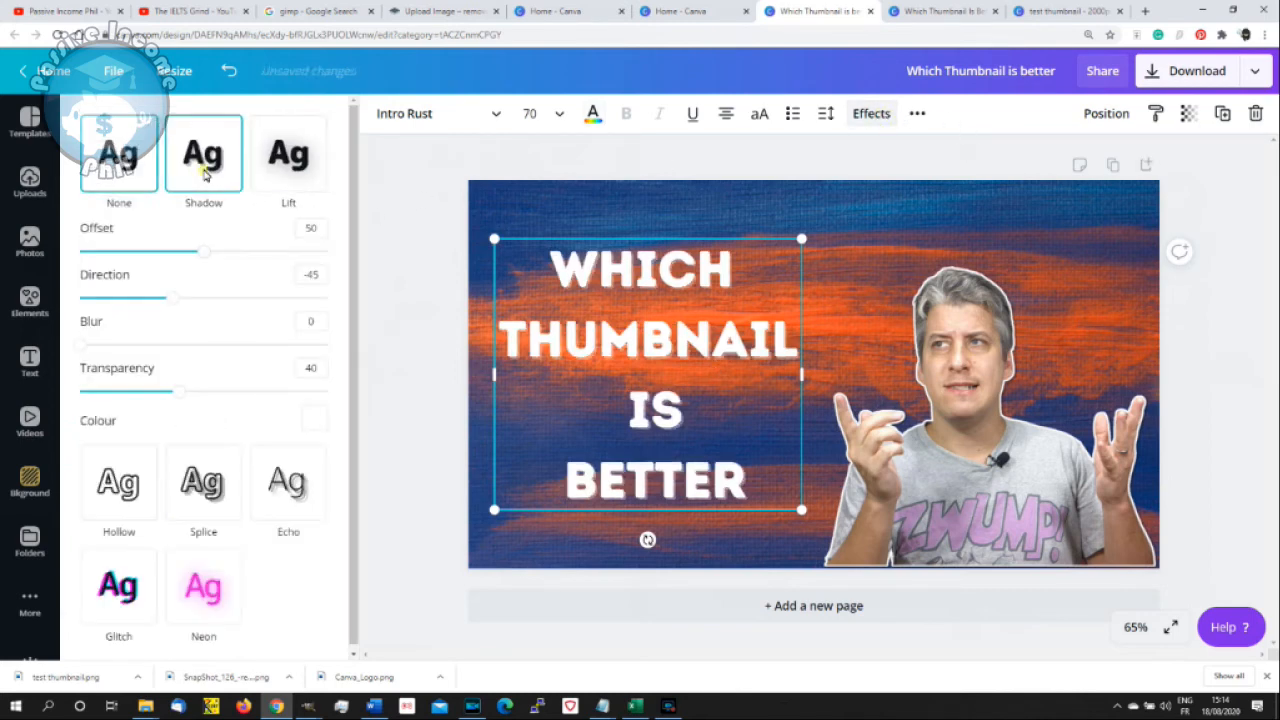
{"action": "left_click", "coordinate": [314, 420]}
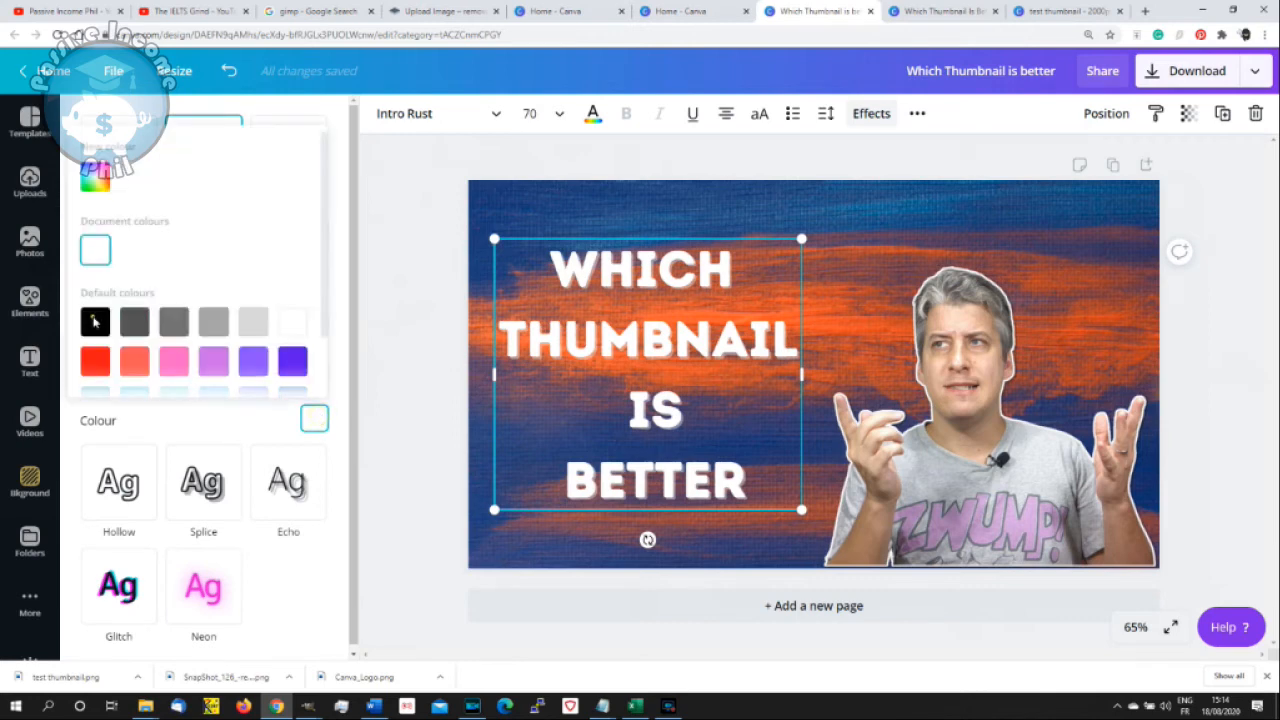
{"action": "left_click", "coordinate": [95, 321]}
{"action": "left_click_drag", "start_coordinate": [180, 394], "coordinate": [223, 392]}
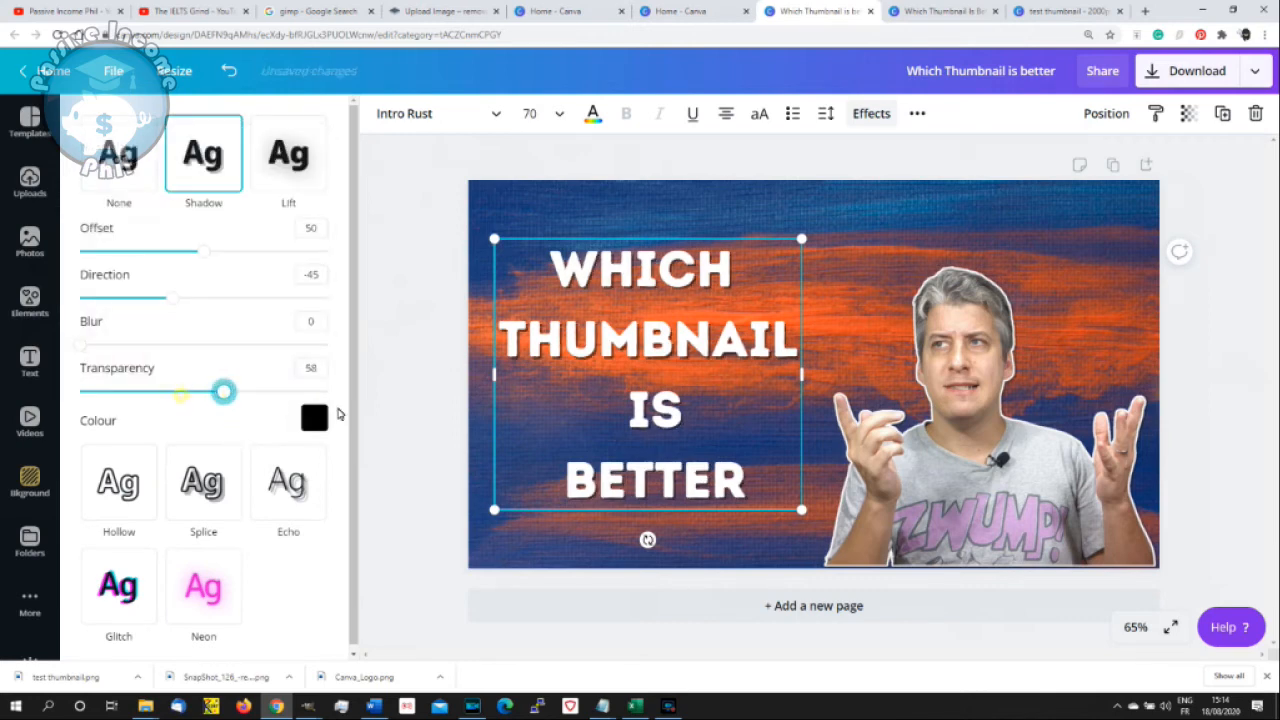
{"action": "left_click_drag", "start_coordinate": [338, 413], "coordinate": [364, 410]}
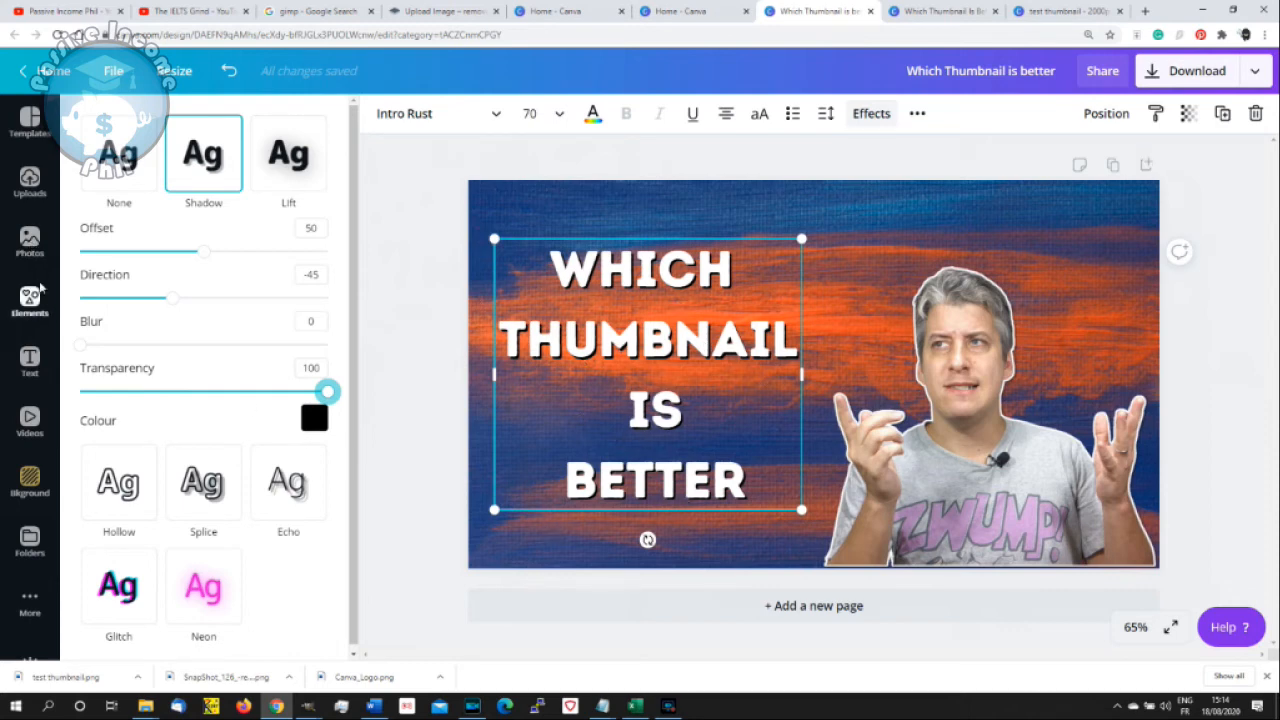
- Add the recently used yellow rectangle with the green border, and enlarge and position it over the word THUMBNAIL
{"action": "left_click", "coordinate": [38, 298]}
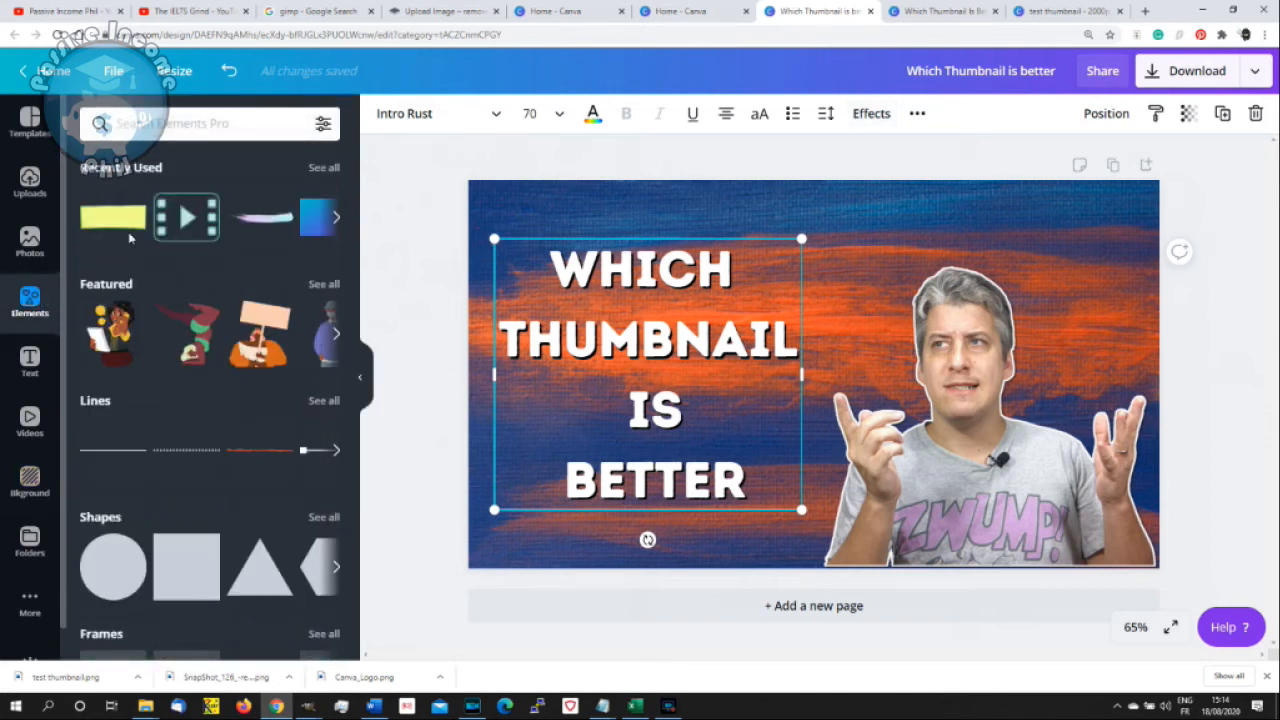
{"action": "left_click", "coordinate": [125, 222]}
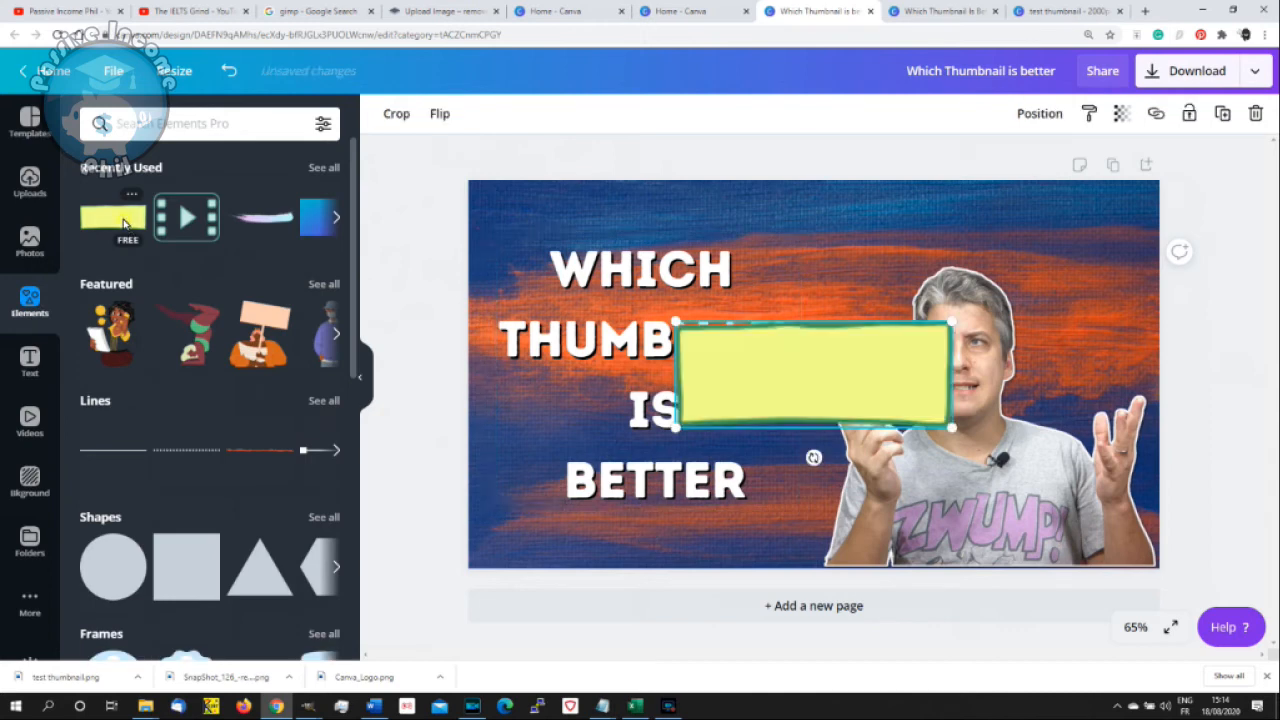
{"action": "left_click_drag", "start_coordinate": [862, 364], "coordinate": [814, 340]}
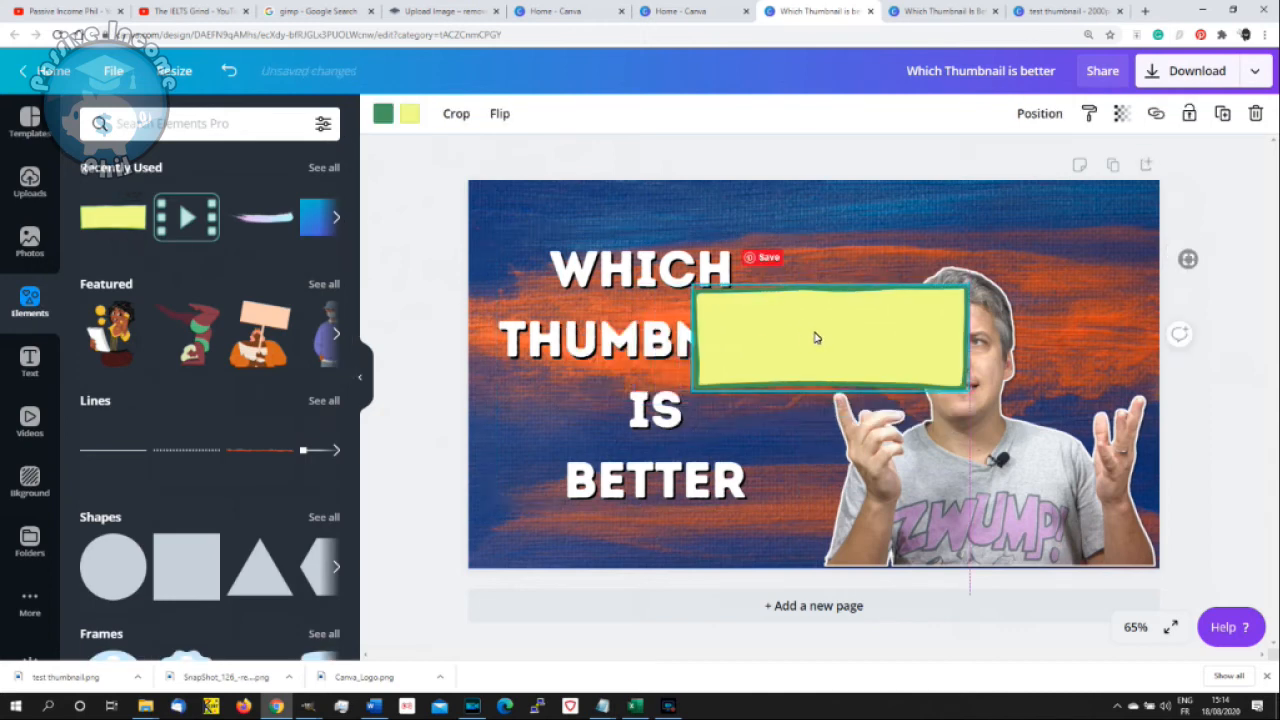
{"action": "left_click_drag", "start_coordinate": [946, 290], "coordinate": [912, 313]}
{"action": "left_click_drag", "start_coordinate": [703, 340], "coordinate": [497, 290]}
{"action": "left_click_drag", "start_coordinate": [617, 324], "coordinate": [587, 336]}
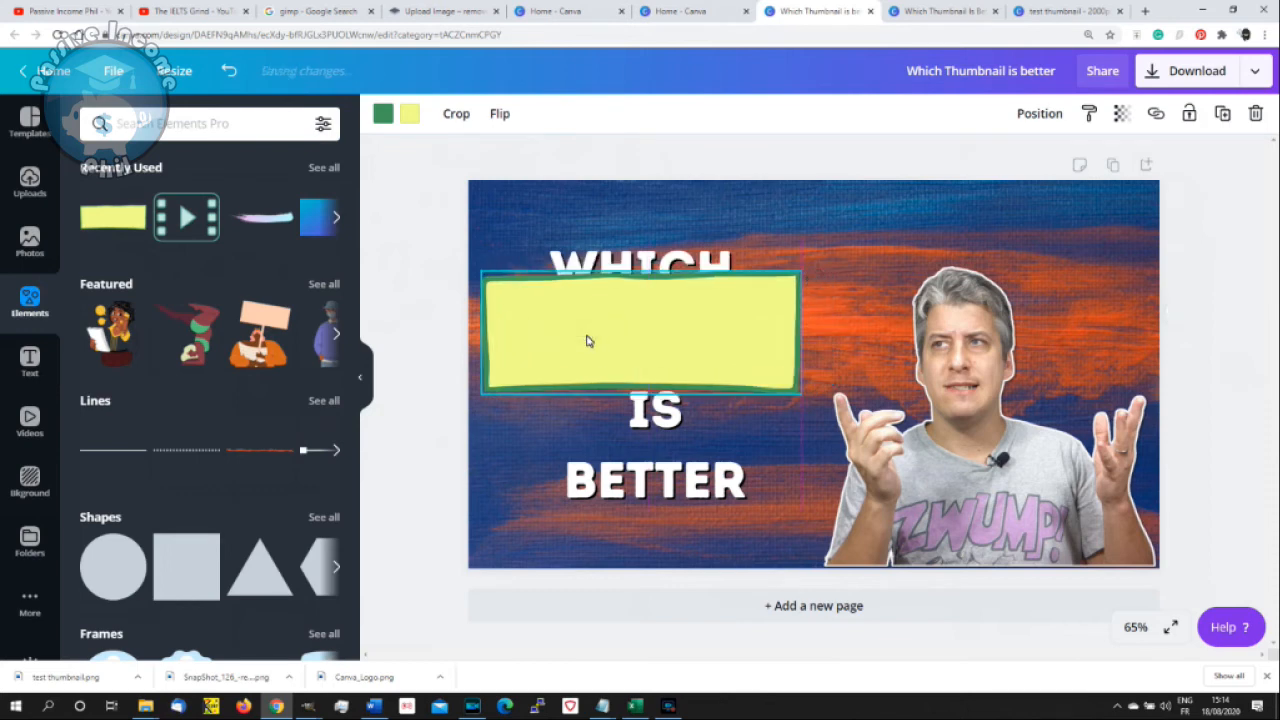
- Increase the heading's font size to 80
{"action": "left_click", "coordinate": [688, 265]}
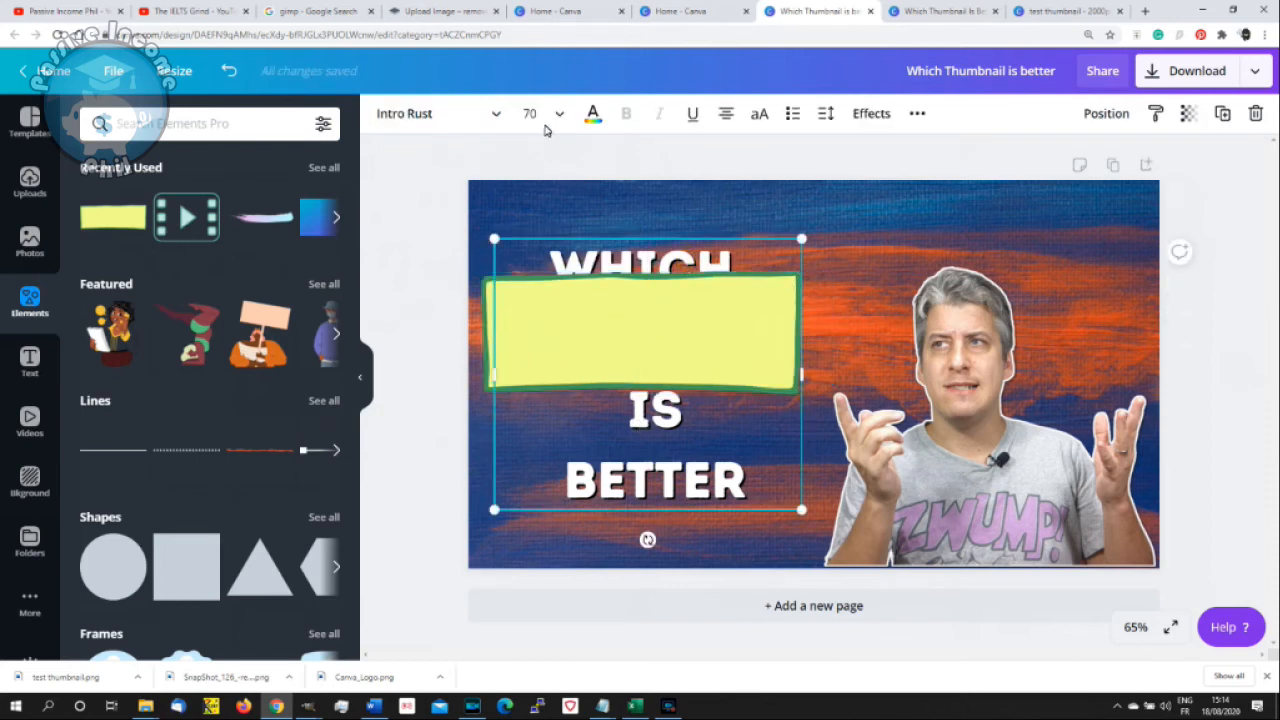
{"action": "left_click", "coordinate": [527, 114]}
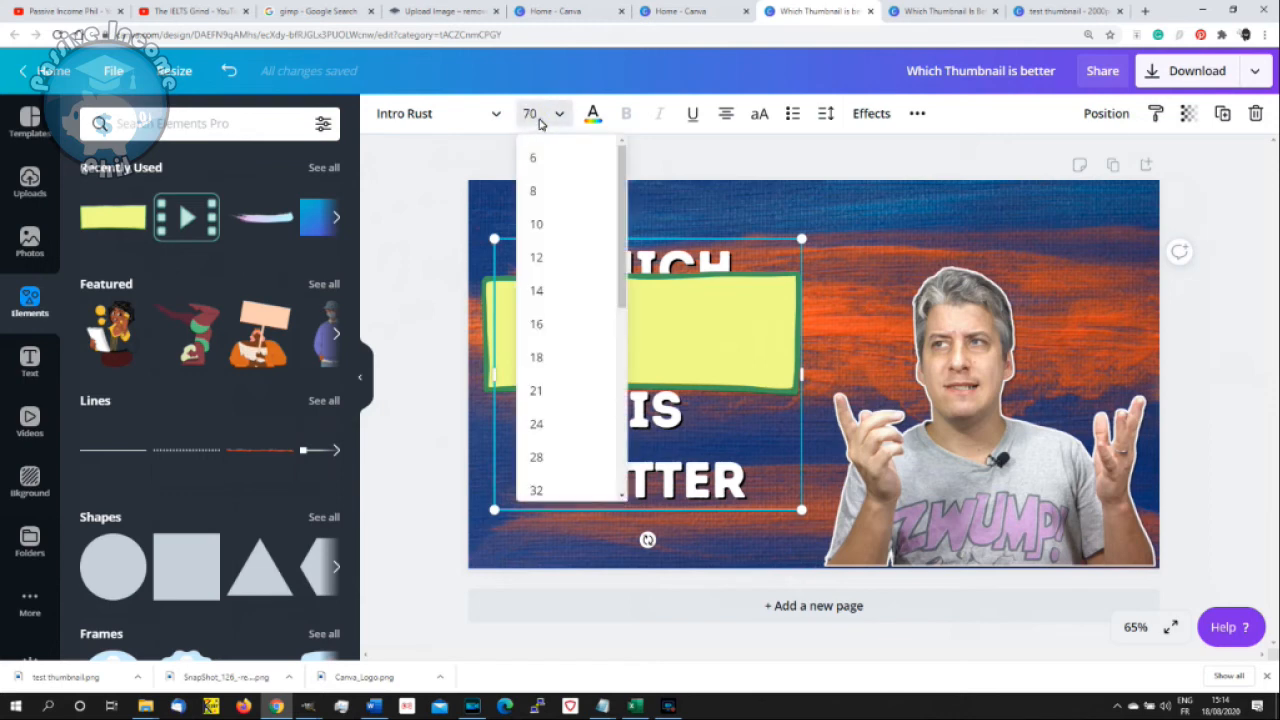
{"action": "left_click", "coordinate": [521, 118]}
{"action": "type", "text": "80"}
{"action": "key", "text": "Return"}
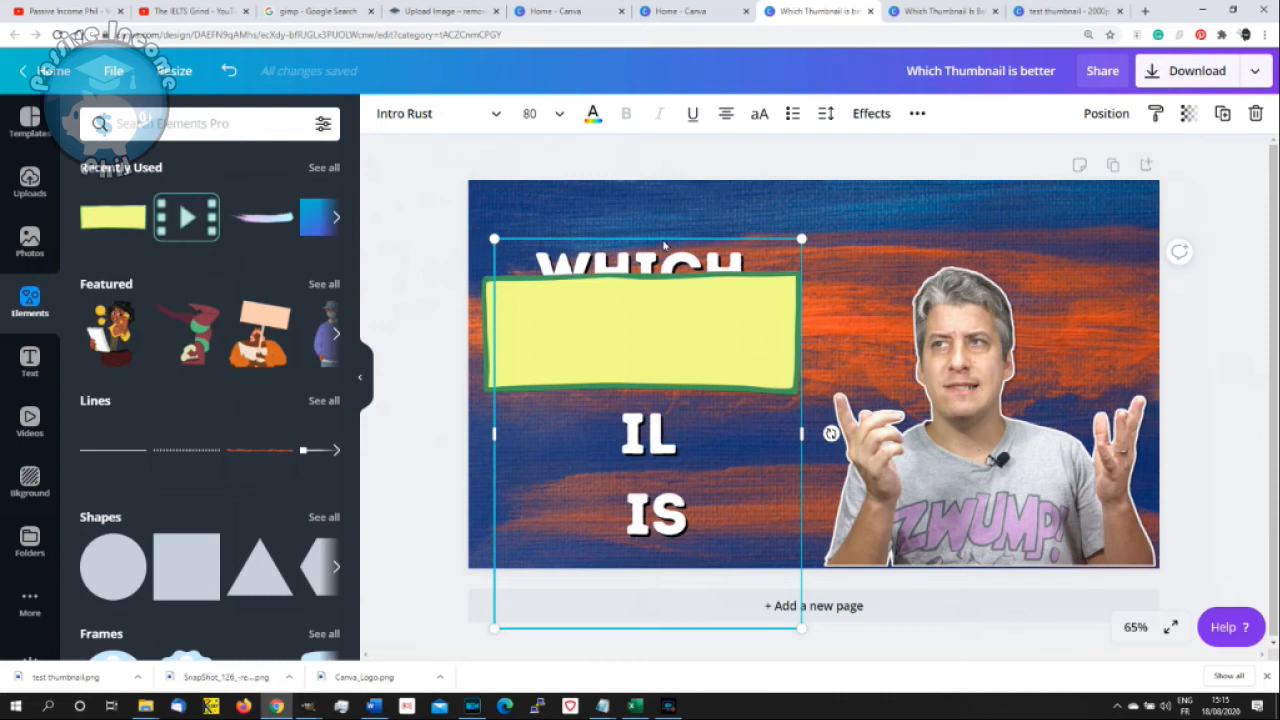
- Widen the heading's text box so THUMBNAIL fits on one line, and position the text in front of the yellow rectangle
{"action": "left_click_drag", "start_coordinate": [647, 230], "coordinate": [641, 179]}
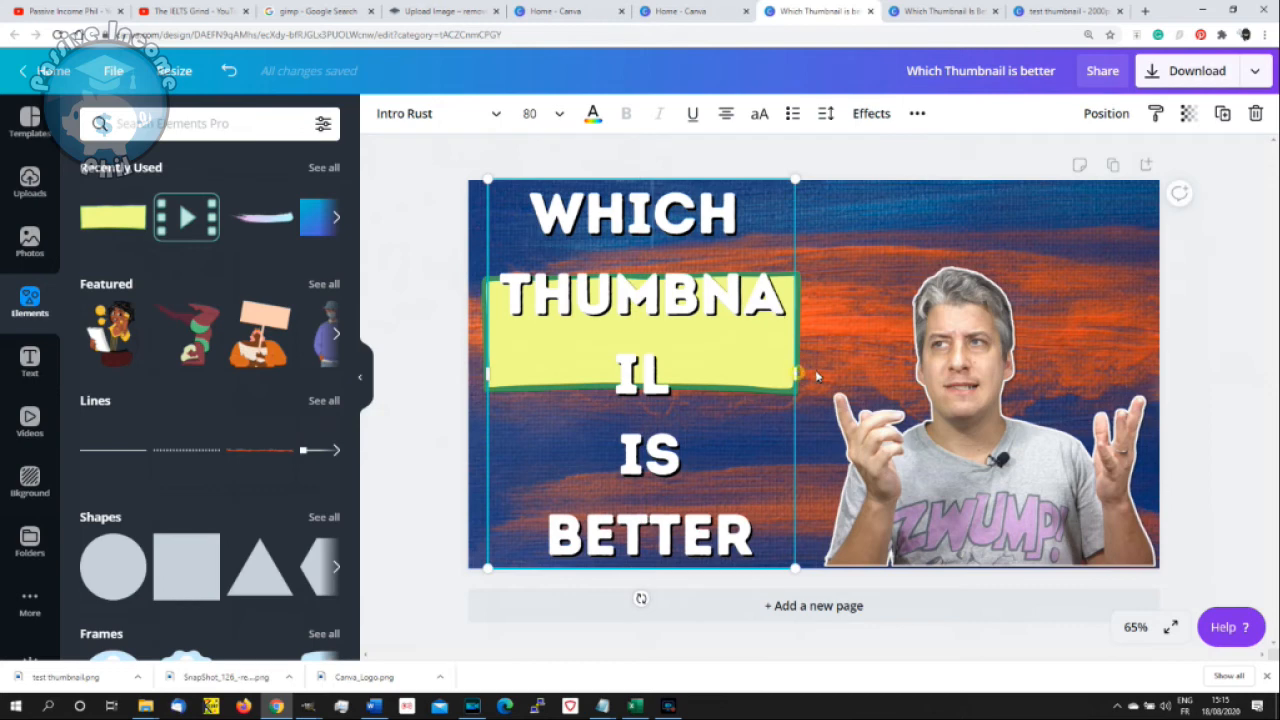
{"action": "left_click_drag", "start_coordinate": [817, 376], "coordinate": [851, 378]}
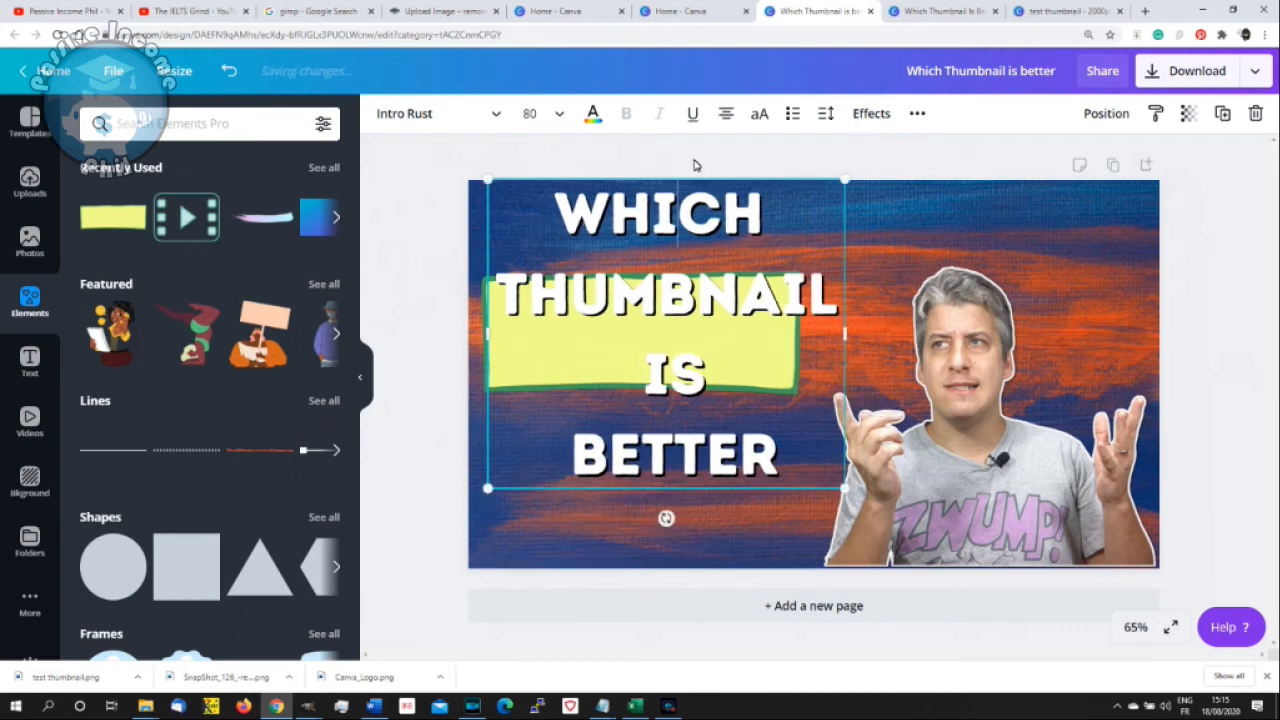
{"action": "left_click_drag", "start_coordinate": [689, 180], "coordinate": [684, 228]}
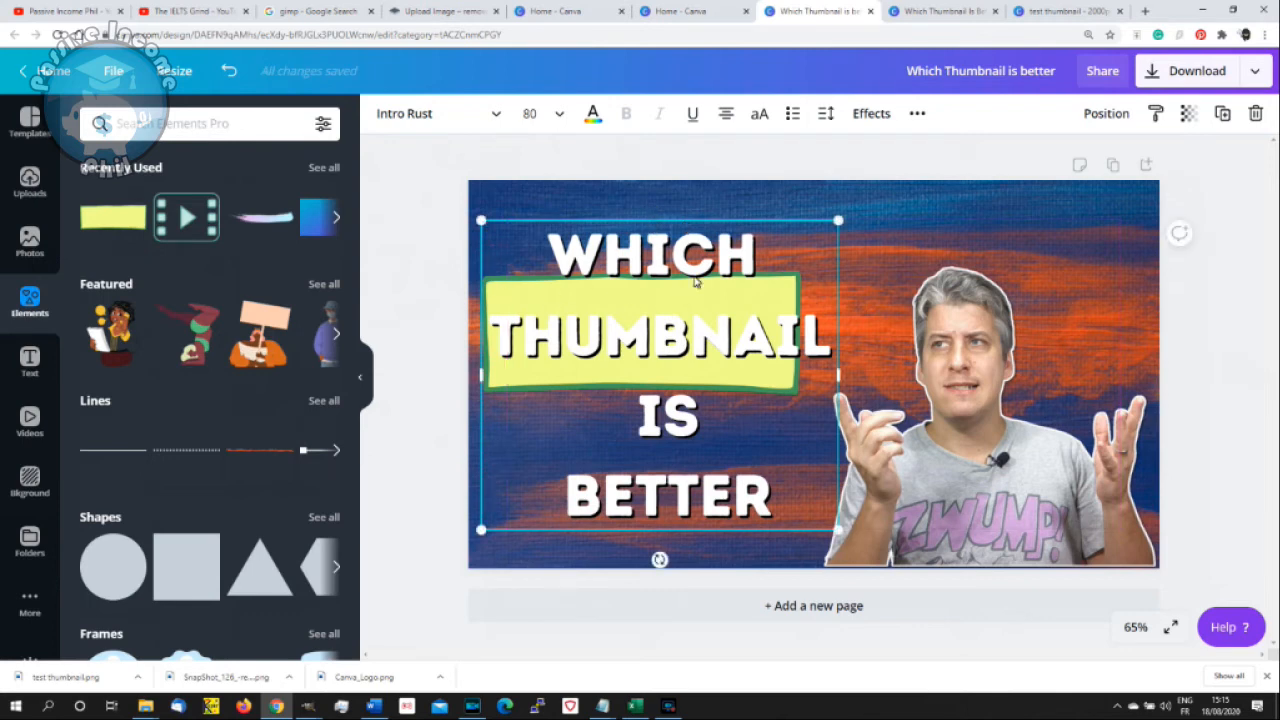
{"action": "right_click", "coordinate": [722, 222]}
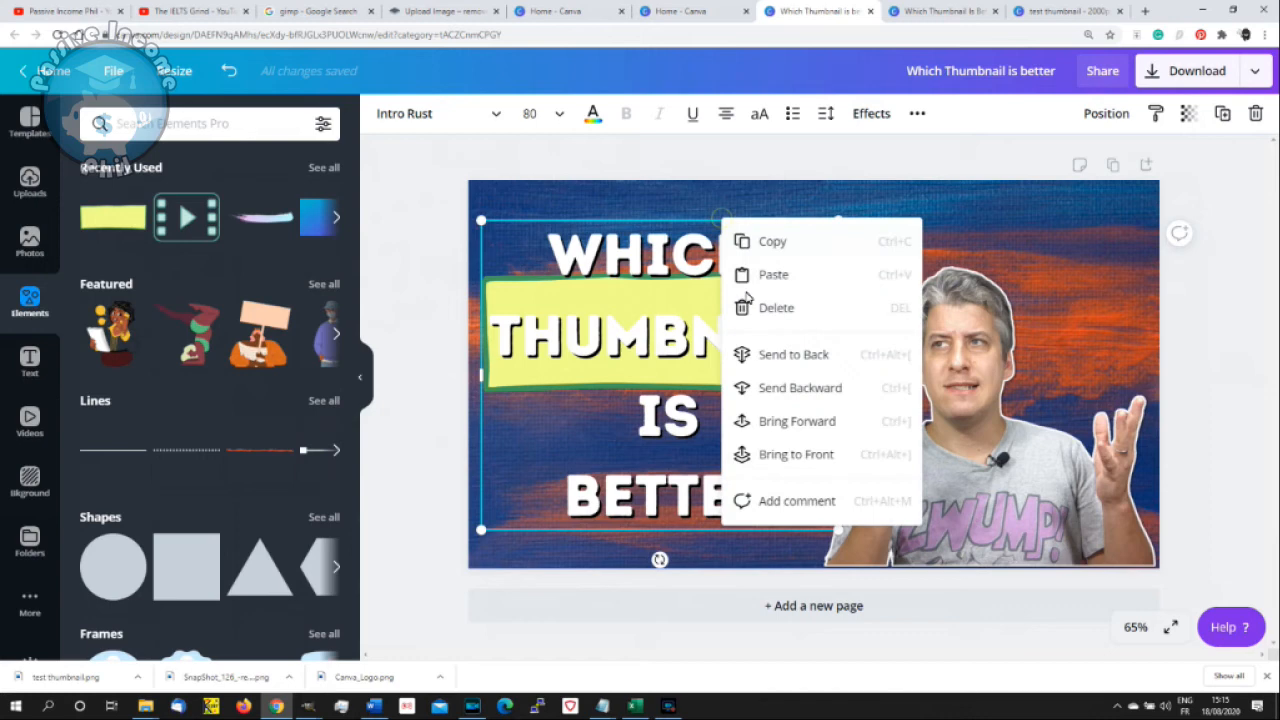
{"action": "left_click", "coordinate": [836, 358]}
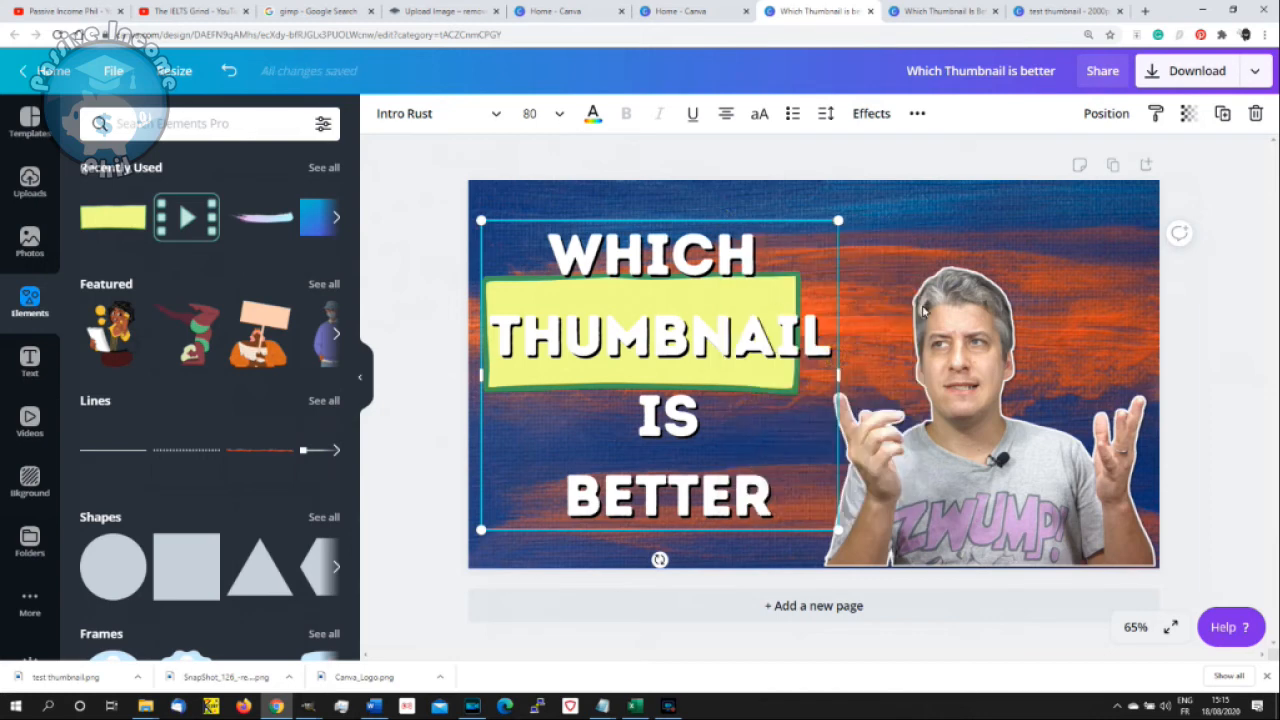
- Reposition the yellow rectangle and enlarge it to span the full width of the word THUMBNAIL
{"action": "left_click", "coordinate": [889, 237]}
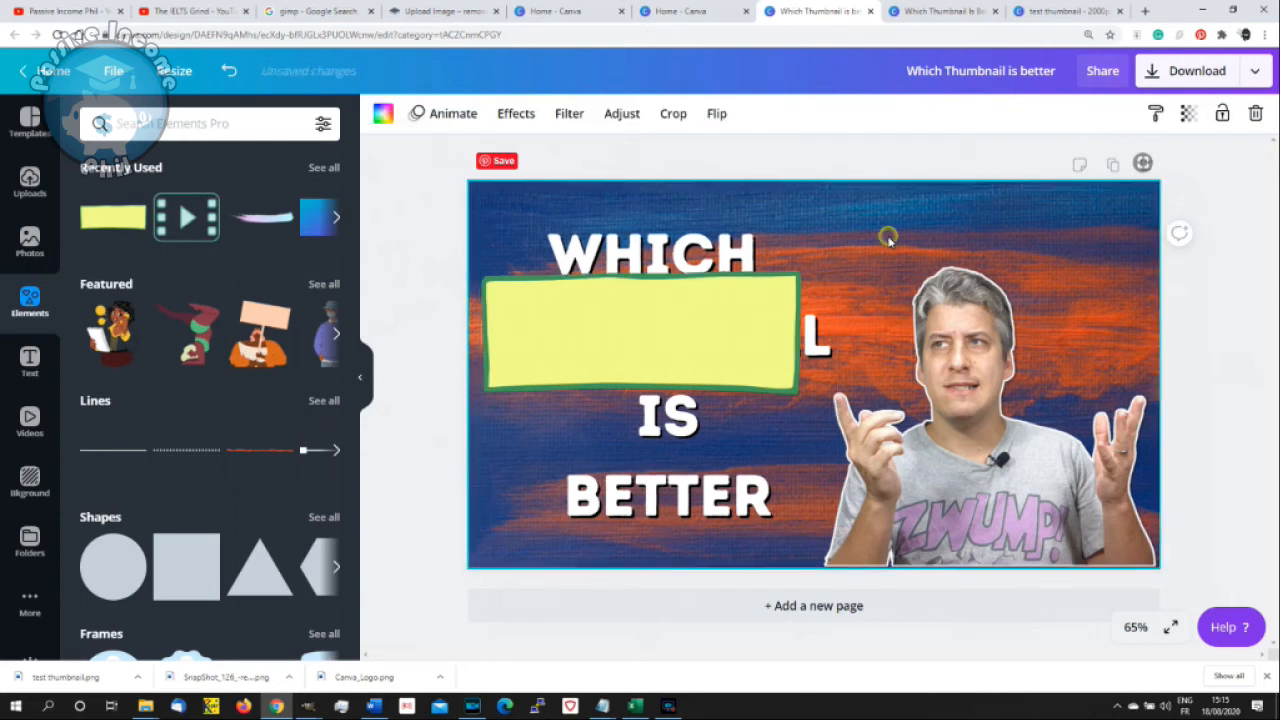
{"action": "left_click", "coordinate": [728, 315]}
{"action": "left_click_drag", "start_coordinate": [797, 341], "coordinate": [804, 352]}
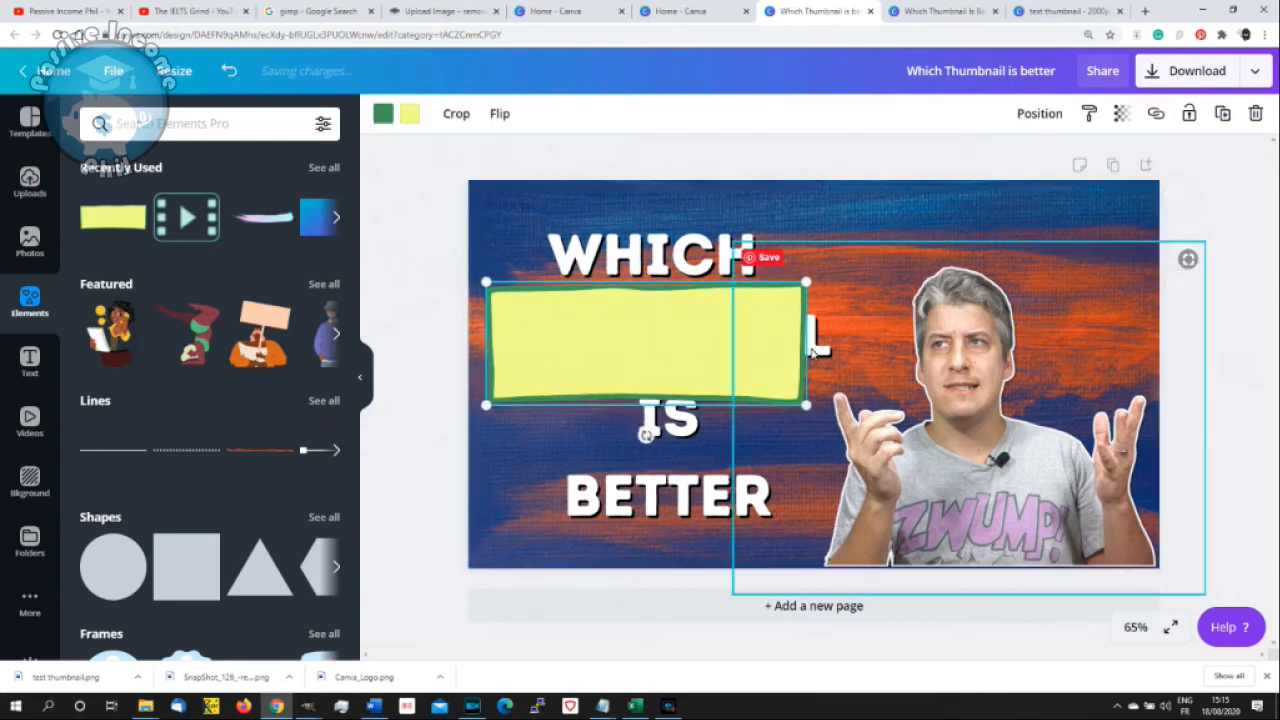
{"action": "left_click_drag", "start_coordinate": [812, 282], "coordinate": [845, 288]}
{"action": "left_click_drag", "start_coordinate": [771, 340], "coordinate": [774, 344]}
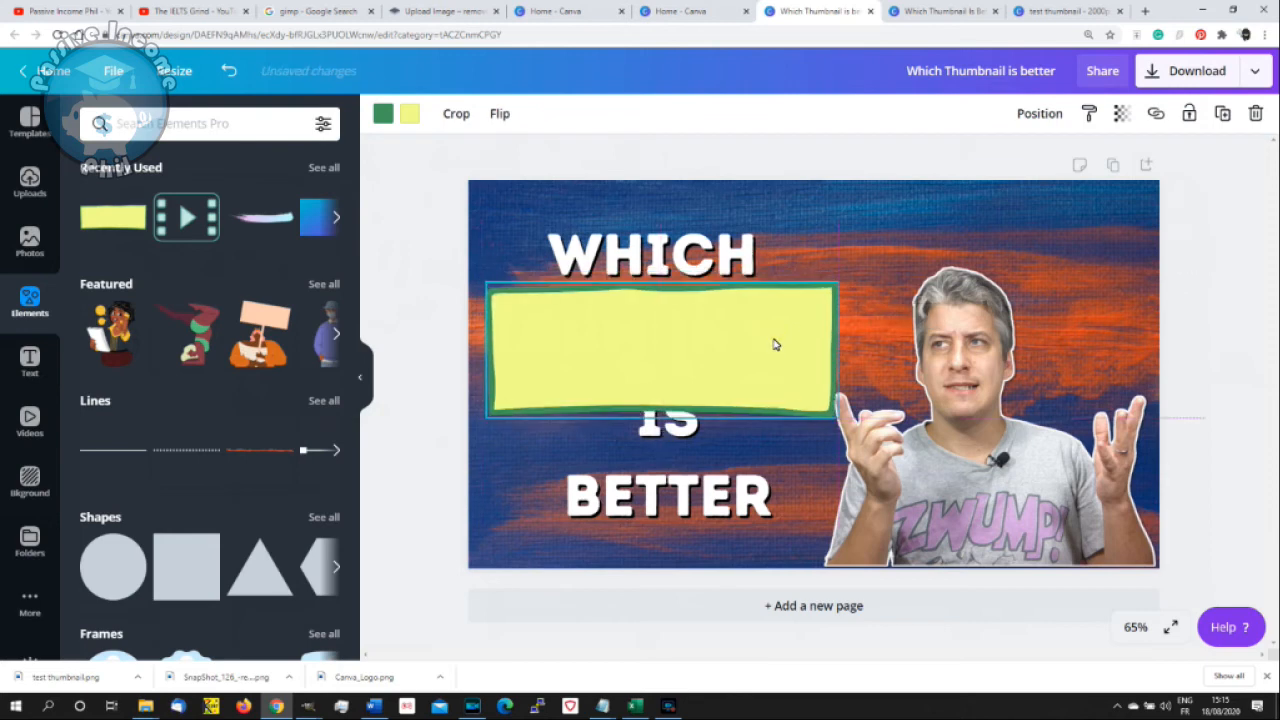
- Recolour the rectangle over THUMBNAIL with a black border and a red fill
{"action": "left_click", "coordinate": [384, 114]}
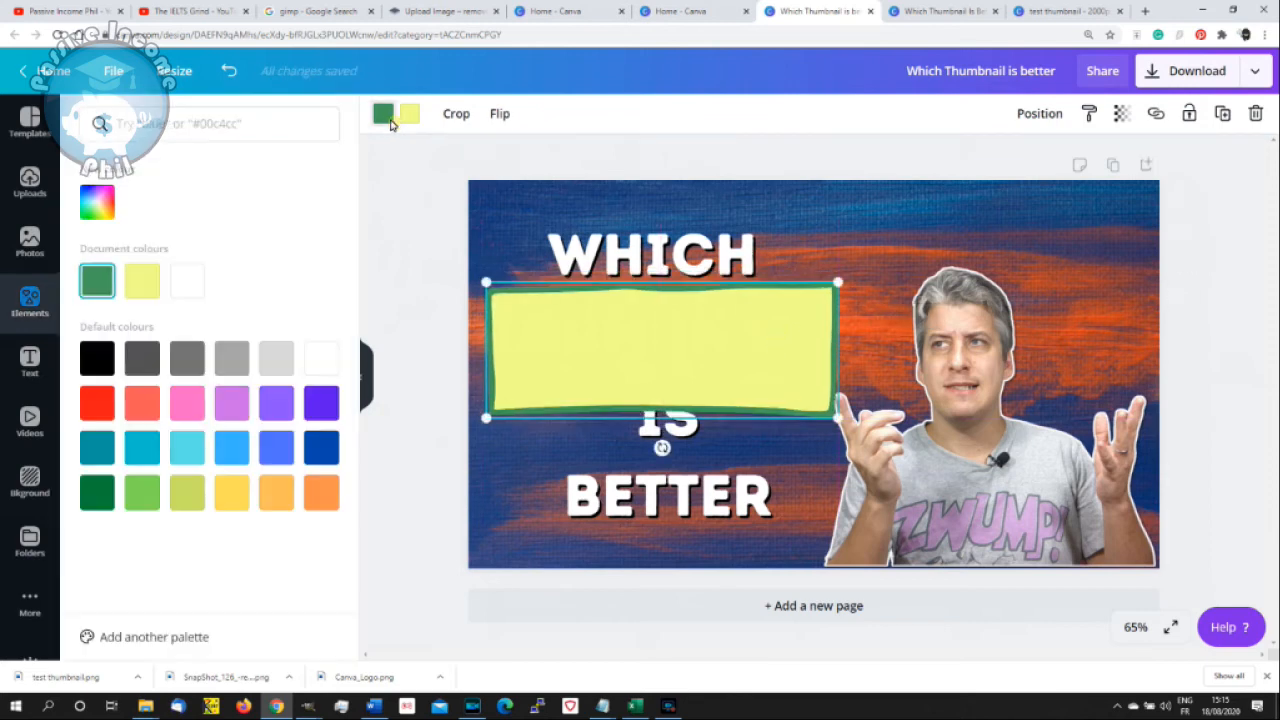
{"action": "left_click", "coordinate": [92, 368]}
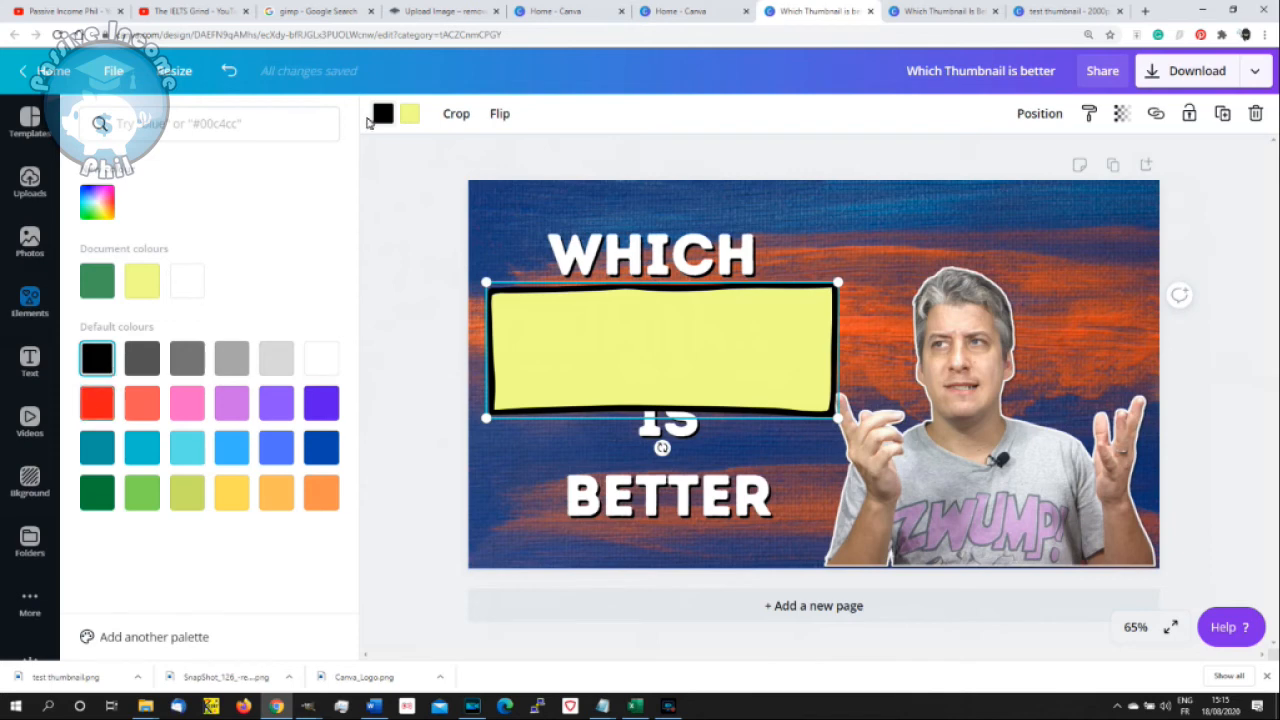
{"action": "left_click", "coordinate": [410, 113]}
{"action": "left_click", "coordinate": [93, 403]}
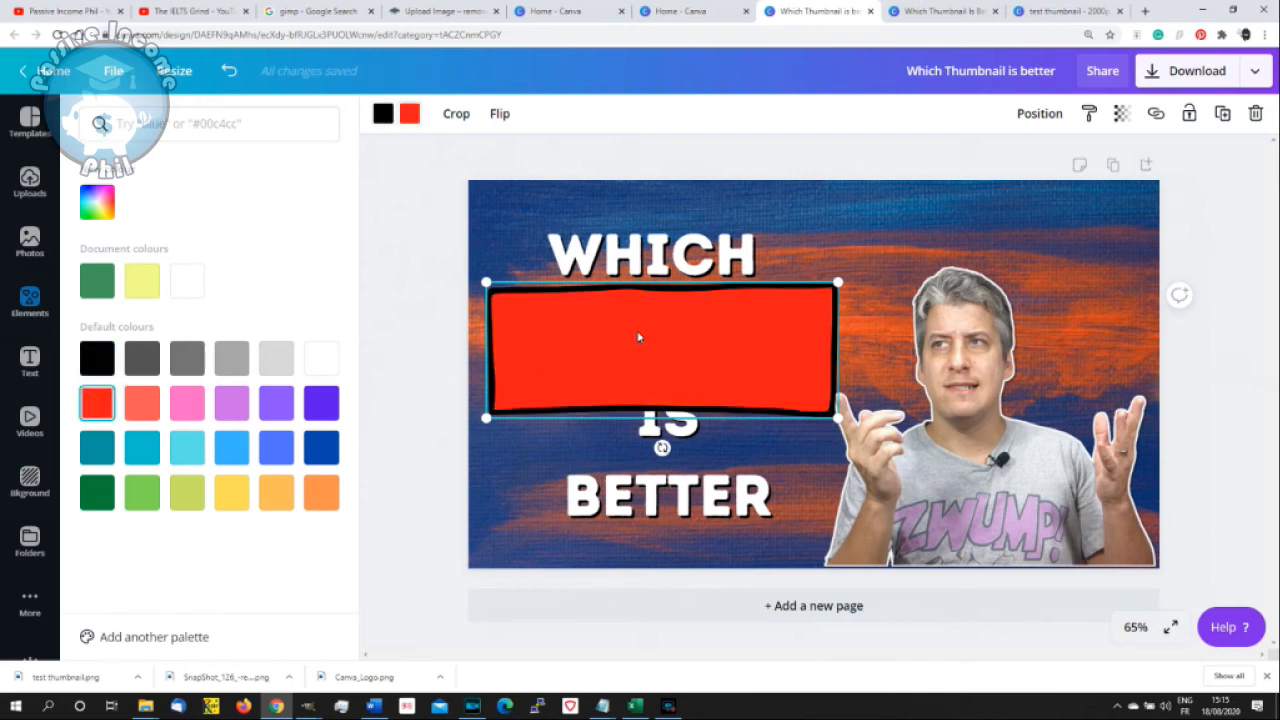
- Send the red rectangle to the back behind the heading and move the heading slightly down over it
{"action": "right_click", "coordinate": [701, 324]}
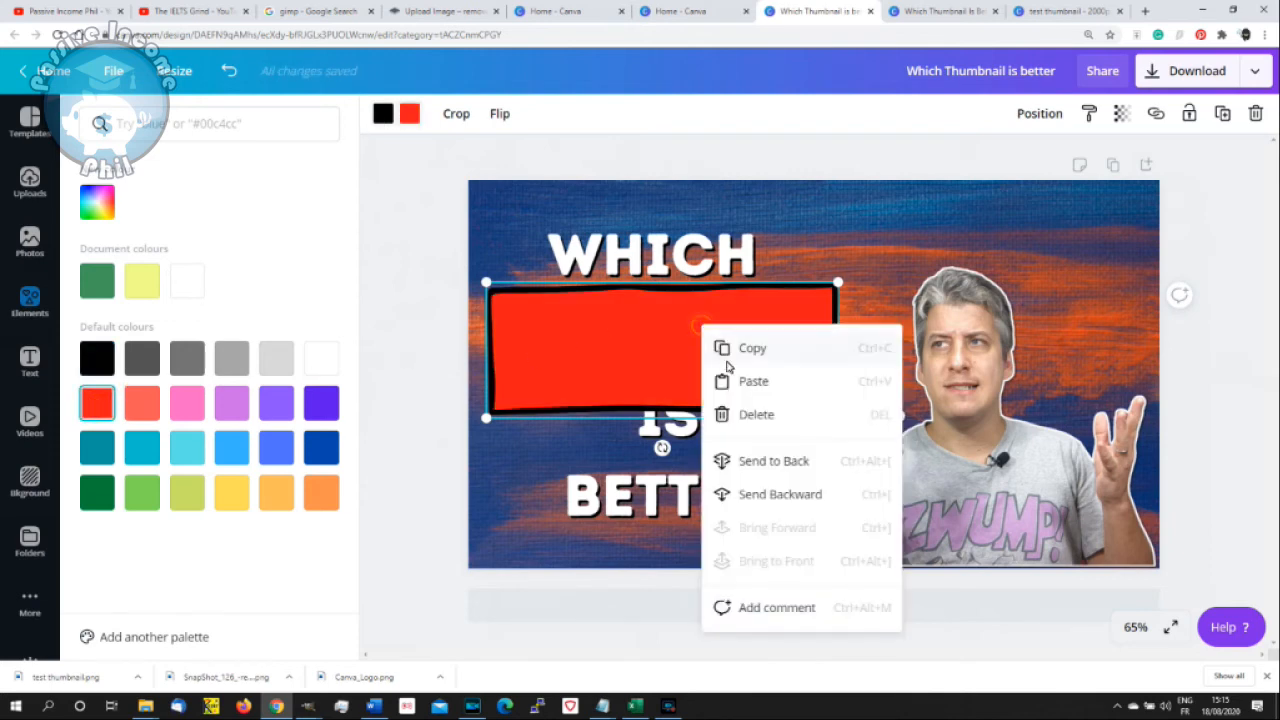
{"action": "left_click", "coordinate": [795, 460]}
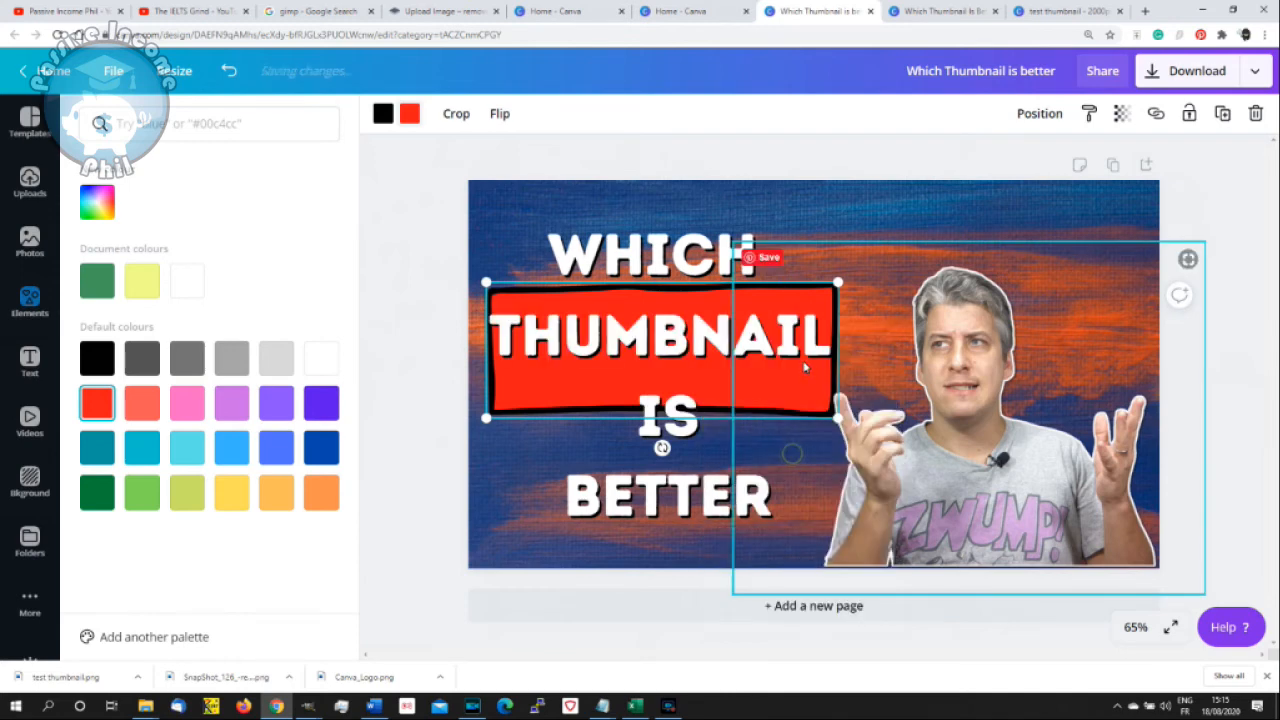
{"action": "left_click", "coordinate": [502, 396]}
{"action": "left_click_drag", "start_coordinate": [502, 396], "coordinate": [498, 411]}
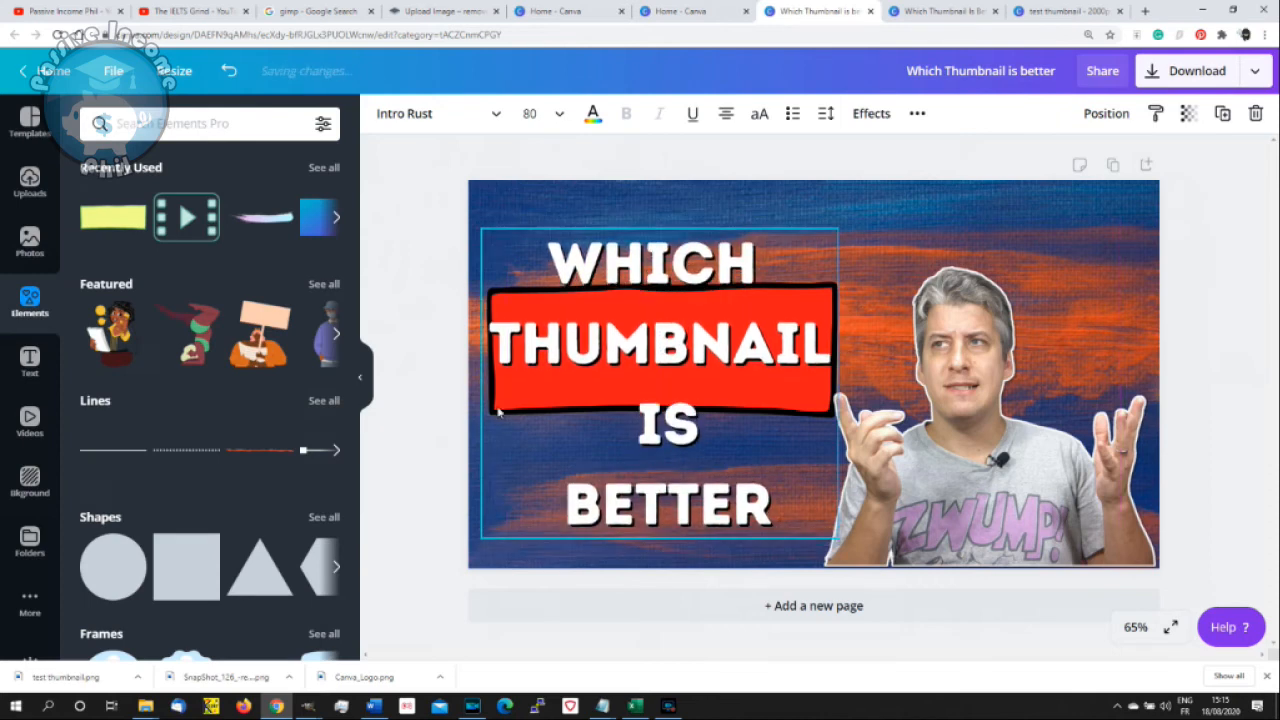
- Set the heading's line height to 1.6 and move the heading up slightly
{"action": "left_click", "coordinate": [690, 350]}
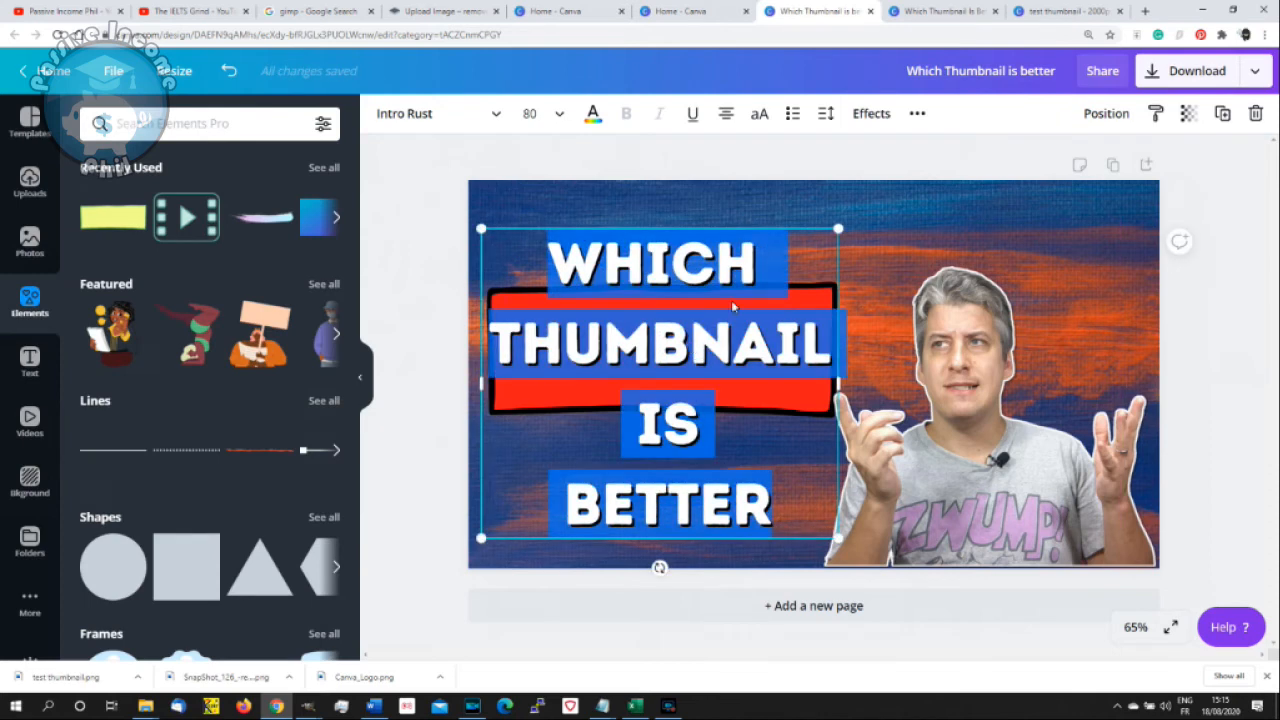
{"action": "left_click", "coordinate": [824, 114]}
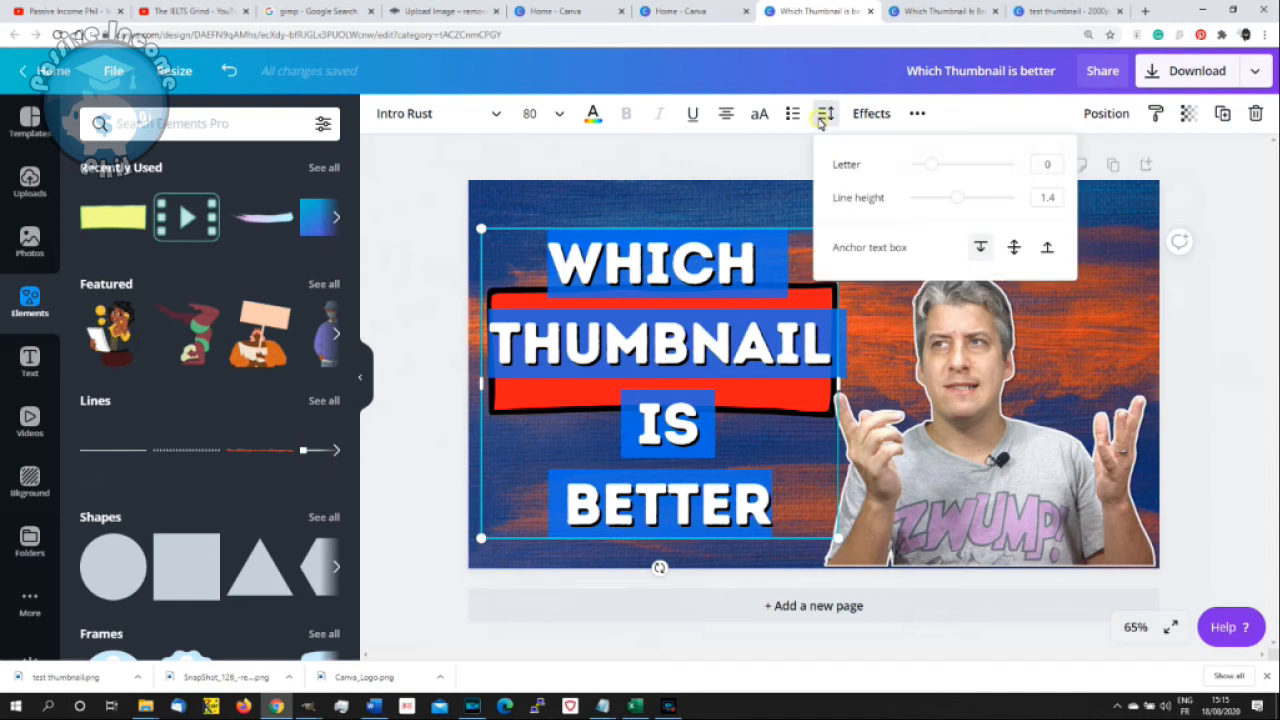
{"action": "left_click", "coordinate": [1046, 198]}
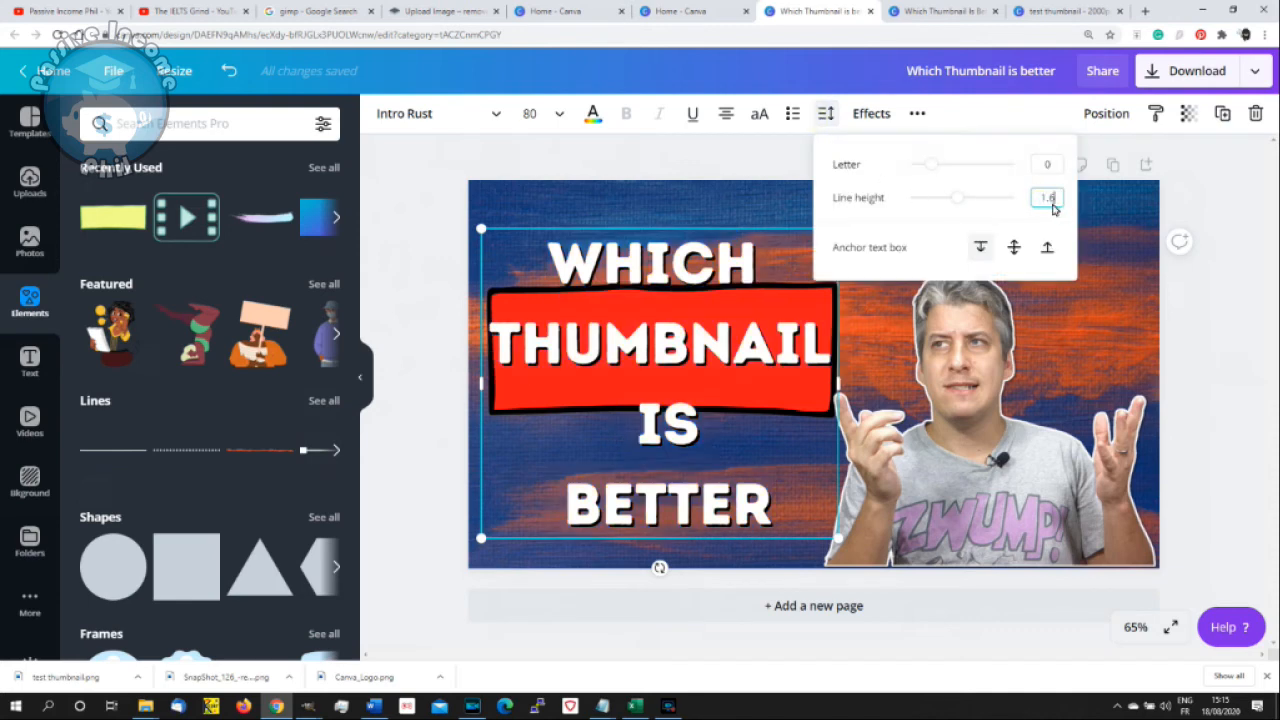
{"action": "key", "text": "Return"}
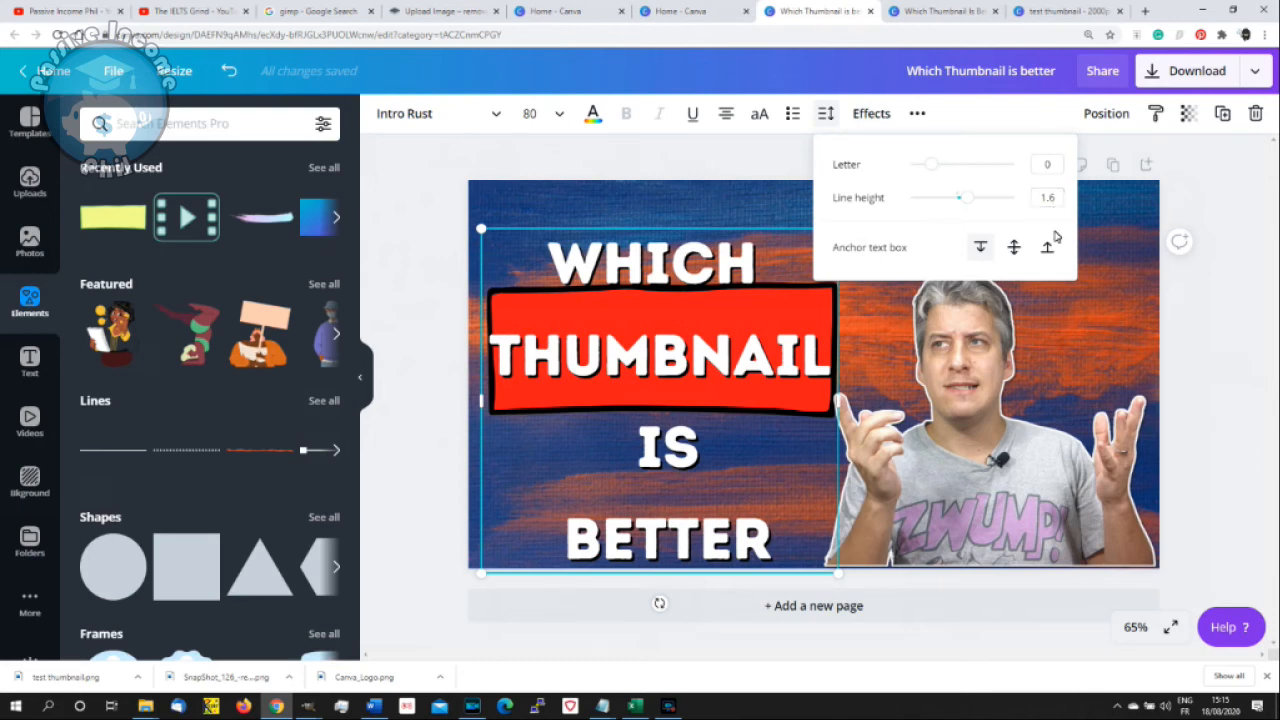
{"action": "left_click", "coordinate": [714, 230]}
{"action": "left_click_drag", "start_coordinate": [715, 226], "coordinate": [715, 216]}
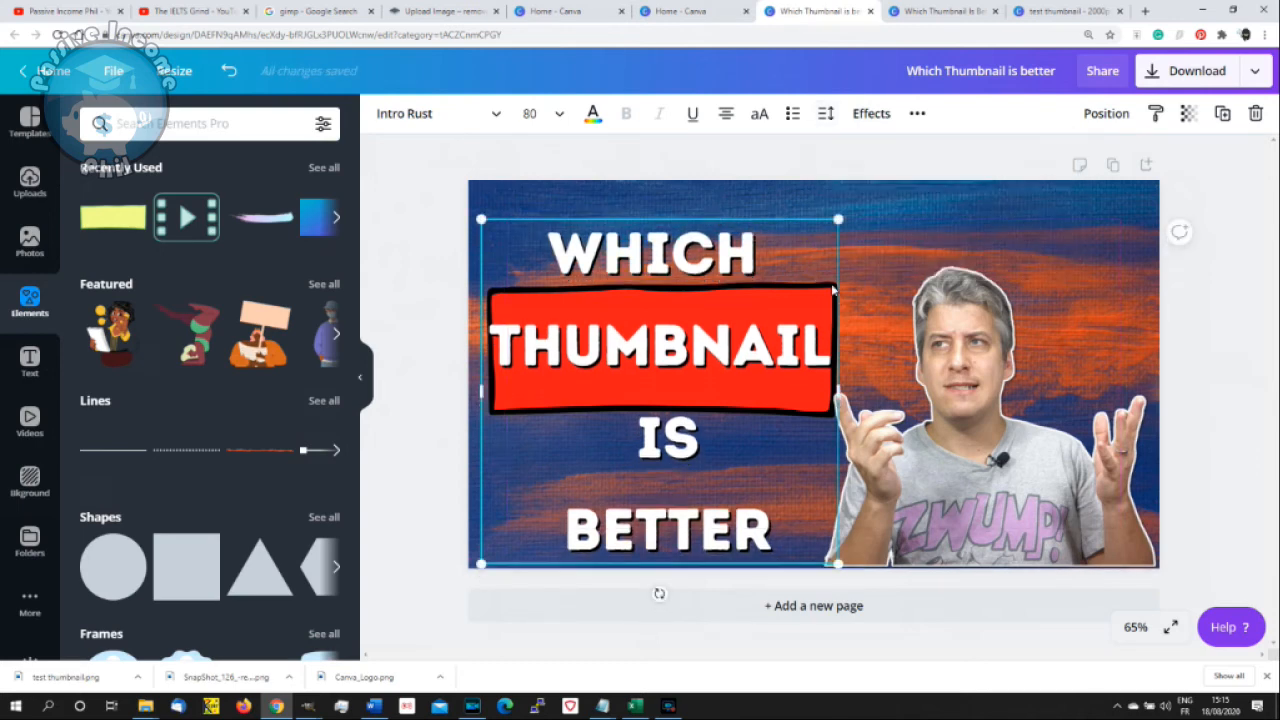
- Send the heading to the back to reach the red rectangle, enlarge the rectangle slightly, and bring the heading forward in front of it
{"action": "left_click", "coordinate": [798, 386]}
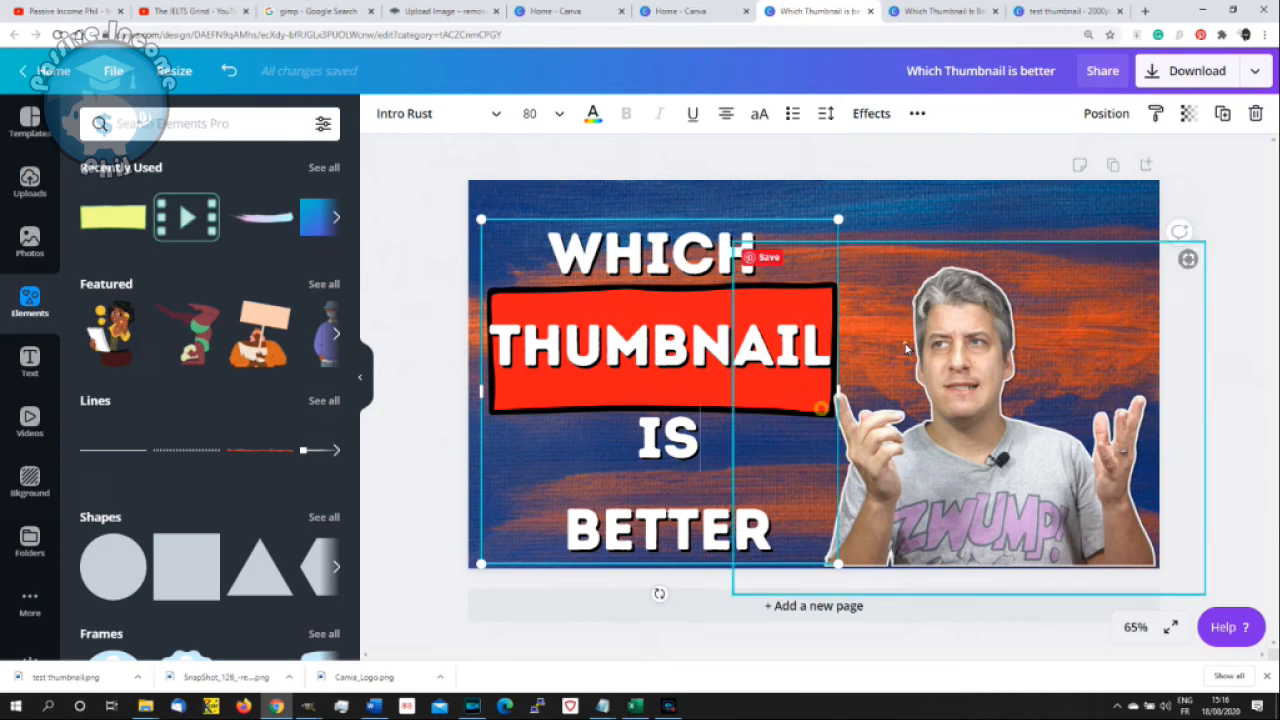
{"action": "left_click", "coordinate": [657, 259]}
{"action": "right_click", "coordinate": [657, 262]}
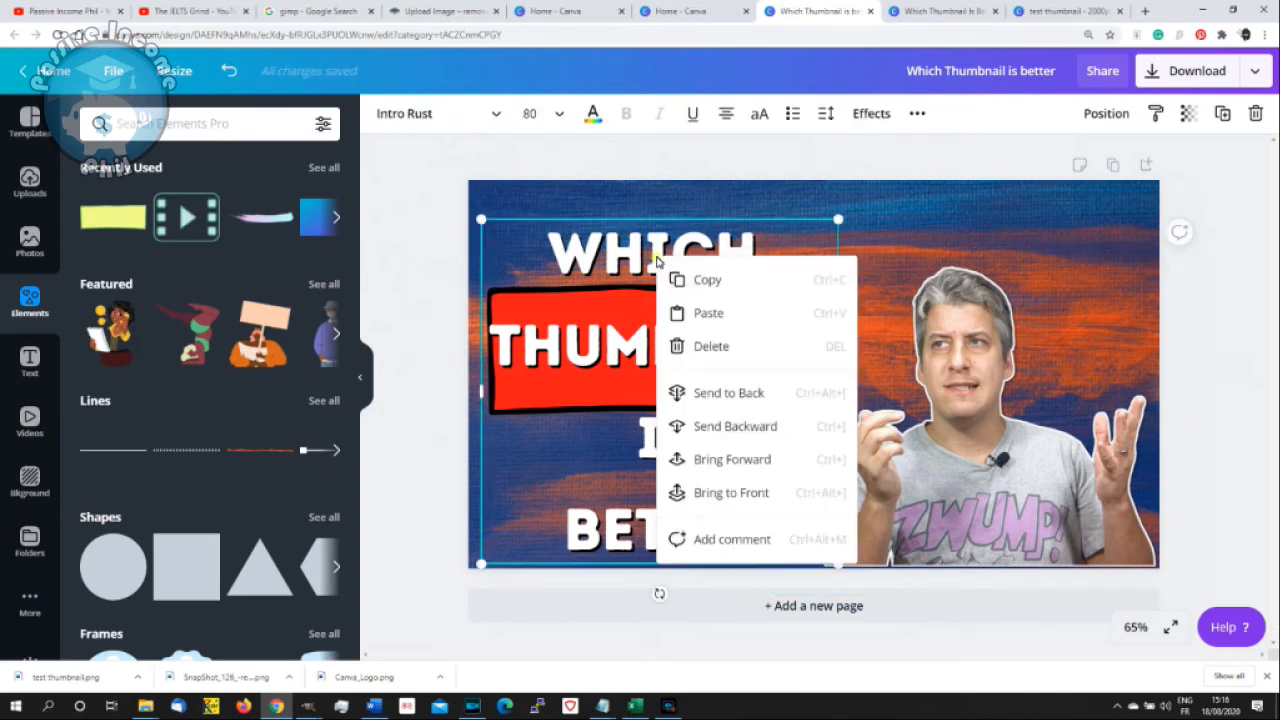
{"action": "left_click", "coordinate": [735, 395]}
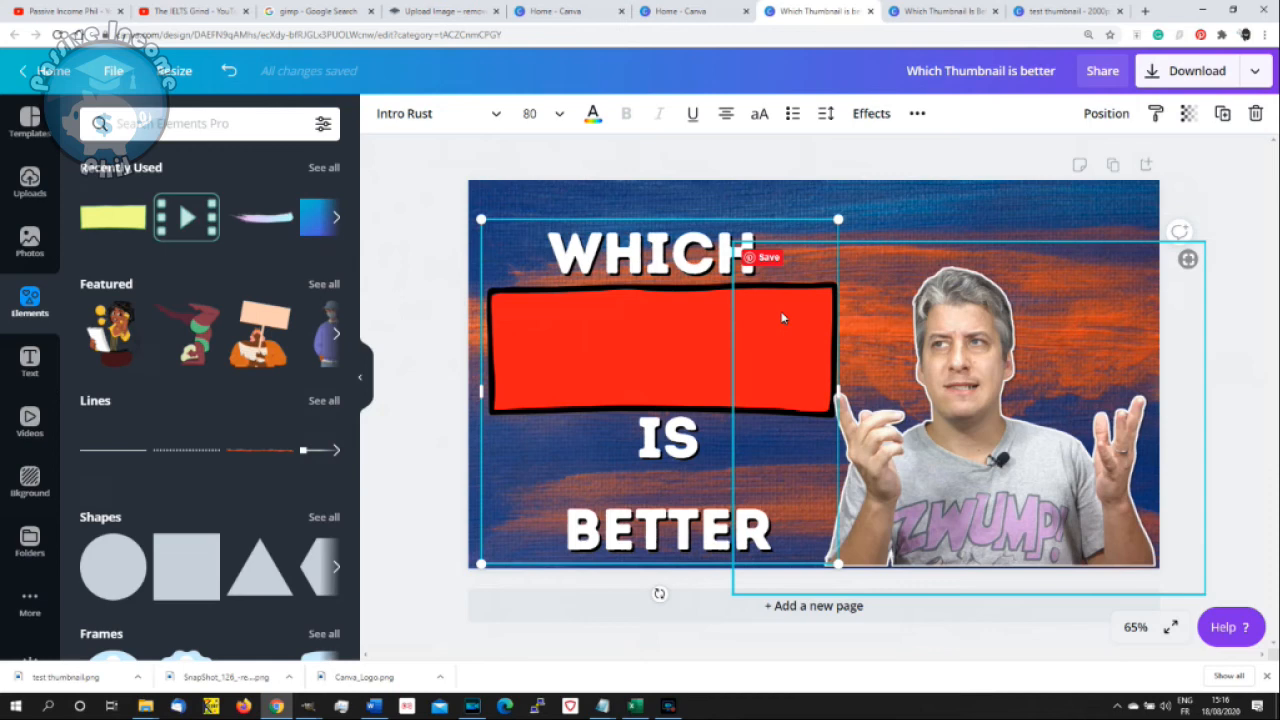
{"action": "left_click", "coordinate": [655, 316]}
{"action": "left_click_drag", "start_coordinate": [838, 281], "coordinate": [846, 279]}
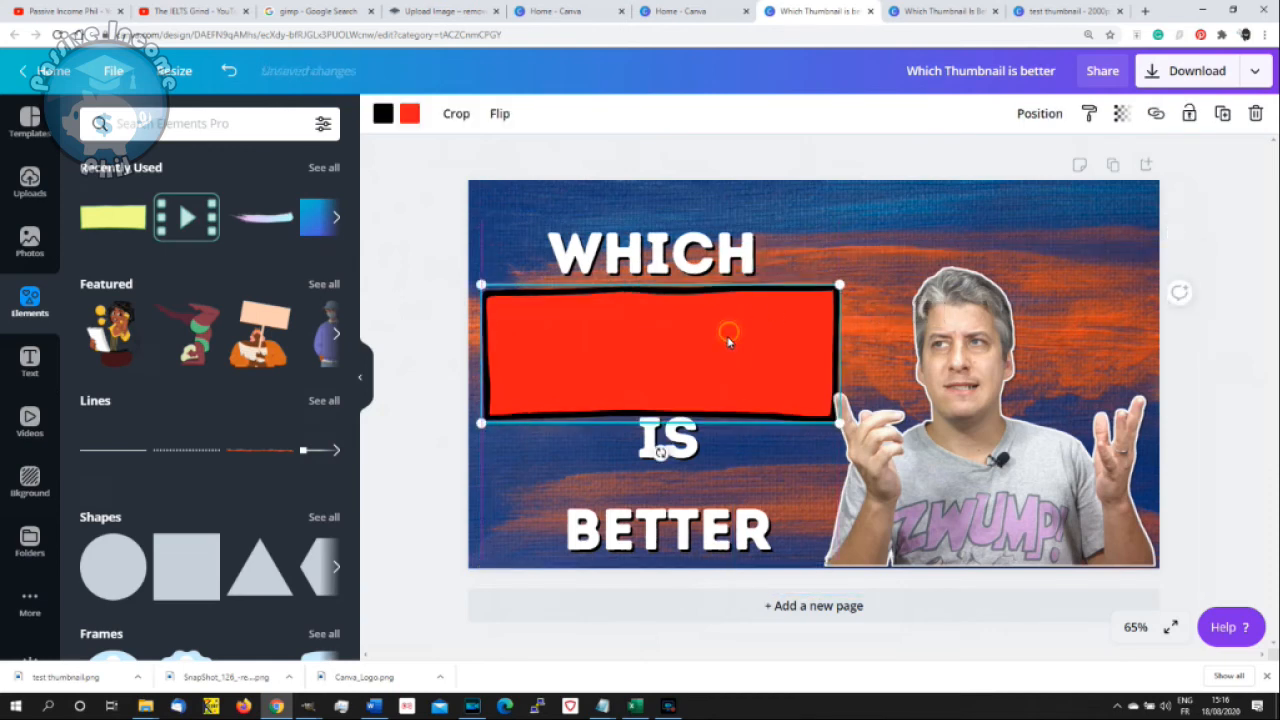
{"action": "right_click", "coordinate": [709, 254]}
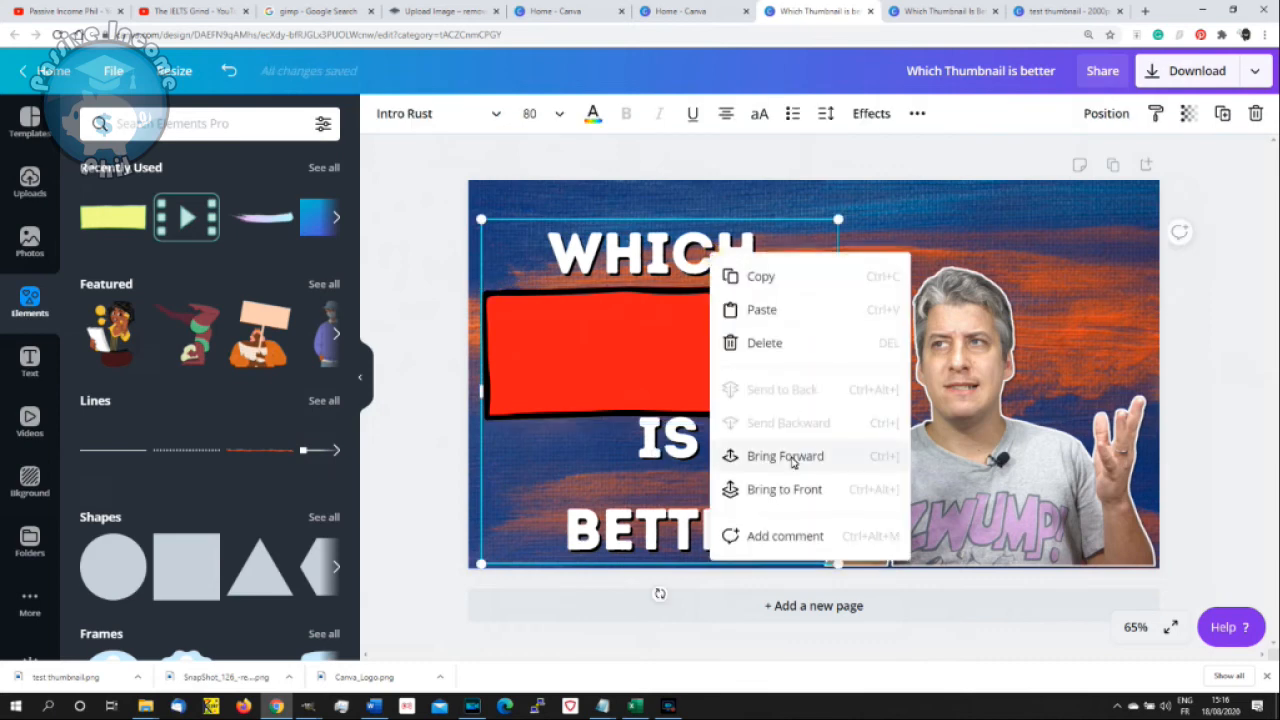
{"action": "left_click", "coordinate": [790, 456]}
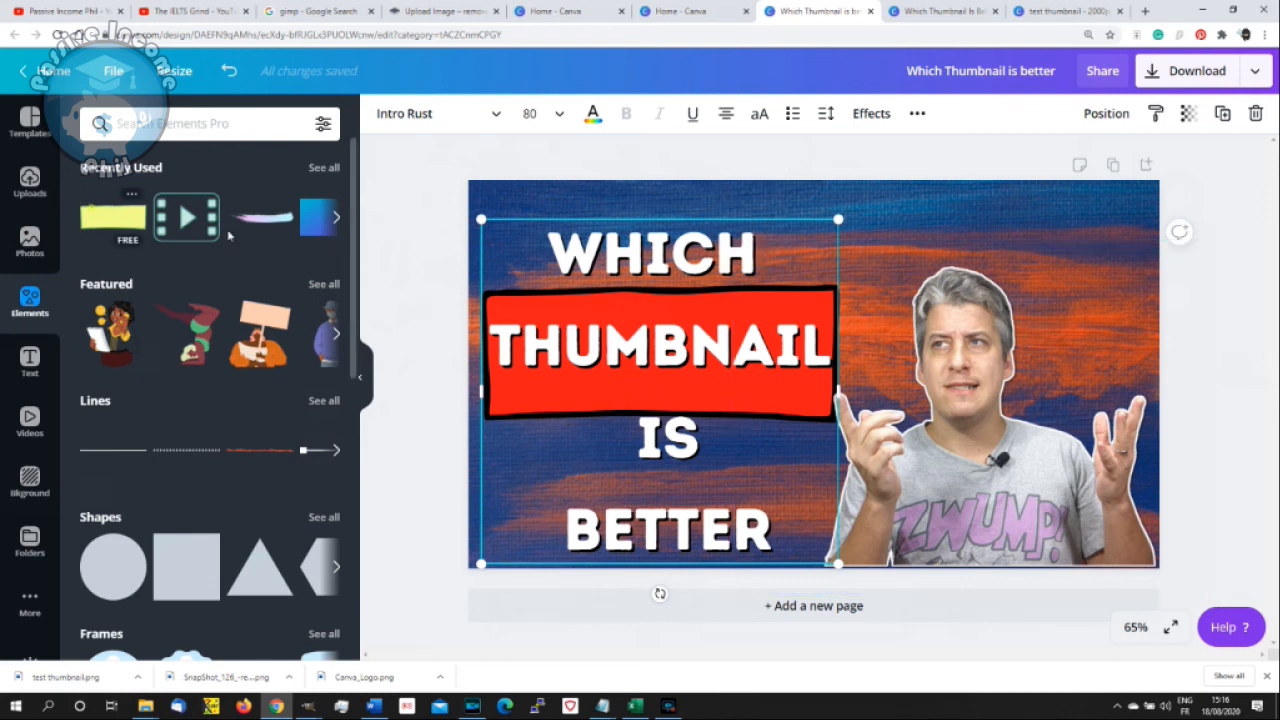
- Add another recently used yellow rectangle with the green border, and size and position it over the word BETTER
{"action": "left_click", "coordinate": [112, 217]}
{"action": "left_click_drag", "start_coordinate": [862, 398], "coordinate": [731, 536]}
{"action": "left_click_drag", "start_coordinate": [491, 462], "coordinate": [574, 521]}
{"action": "left_click_drag", "start_coordinate": [754, 531], "coordinate": [714, 509]}
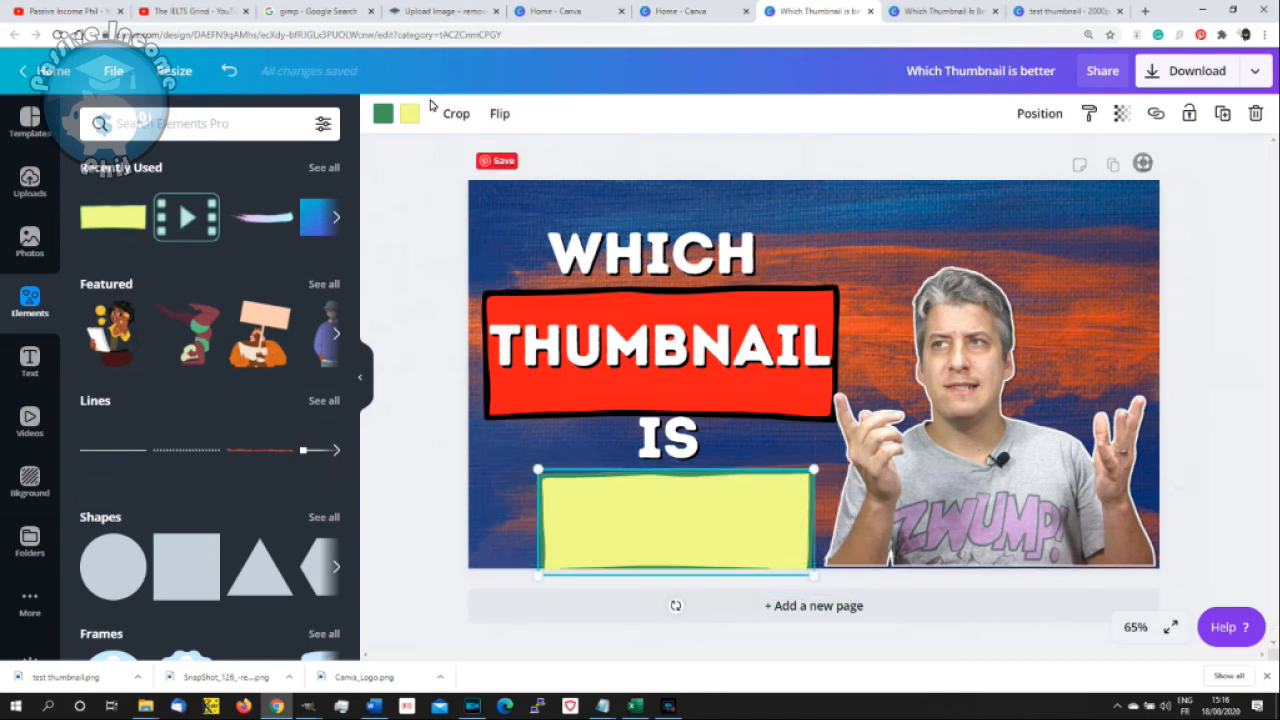
- Recolour the rectangle over BETTER with a black border and a red fill
{"action": "left_click", "coordinate": [385, 117]}
{"action": "left_click", "coordinate": [231, 280]}
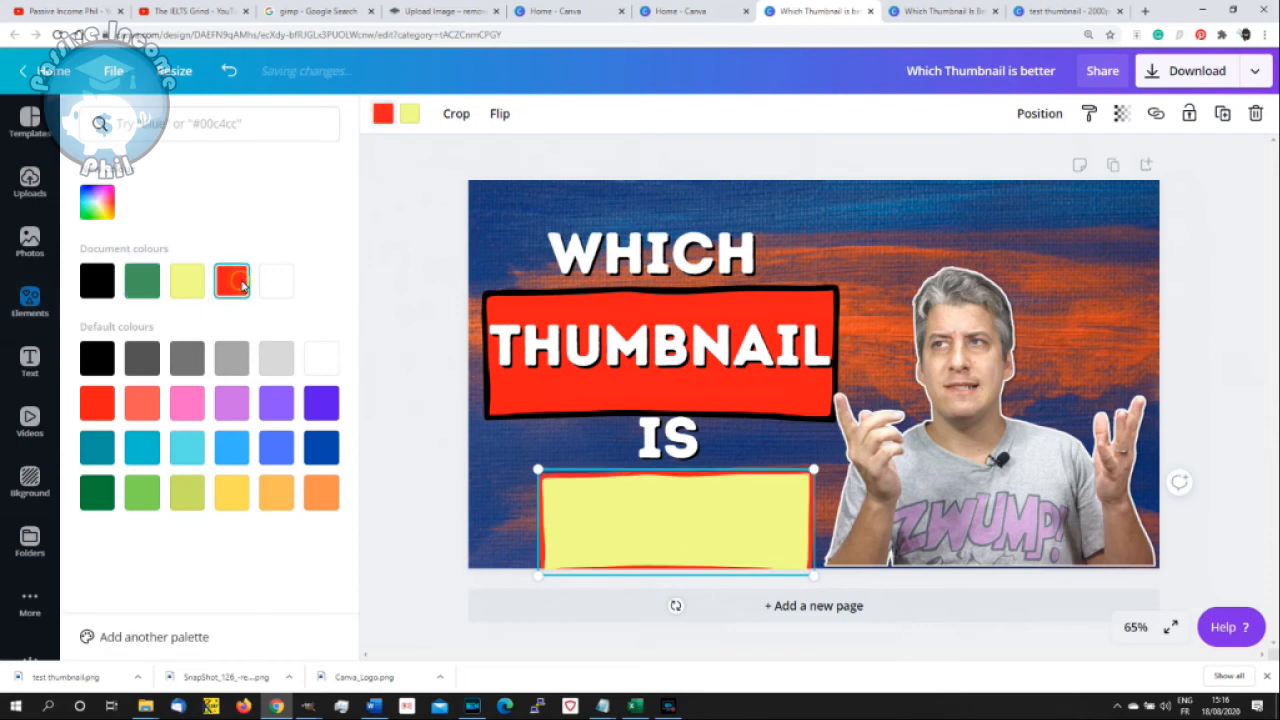
{"action": "left_click", "coordinate": [97, 284]}
{"action": "left_click", "coordinate": [410, 114]}
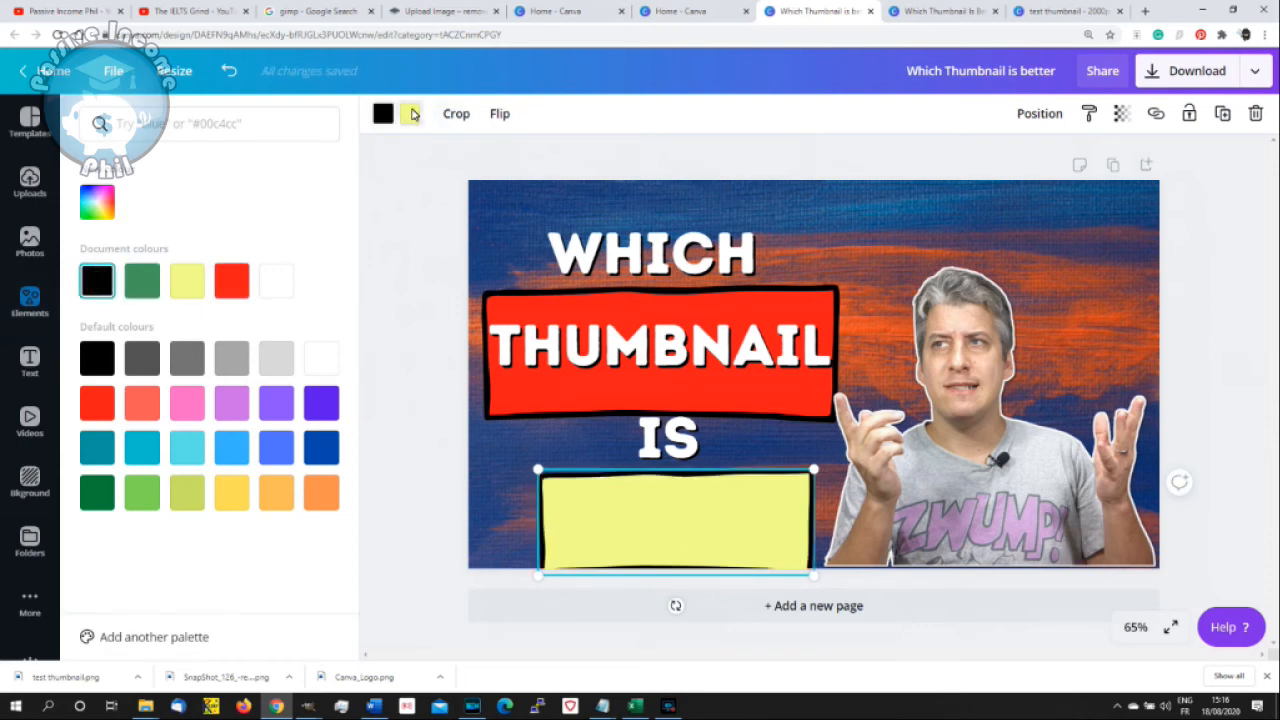
{"action": "left_click", "coordinate": [231, 280]}
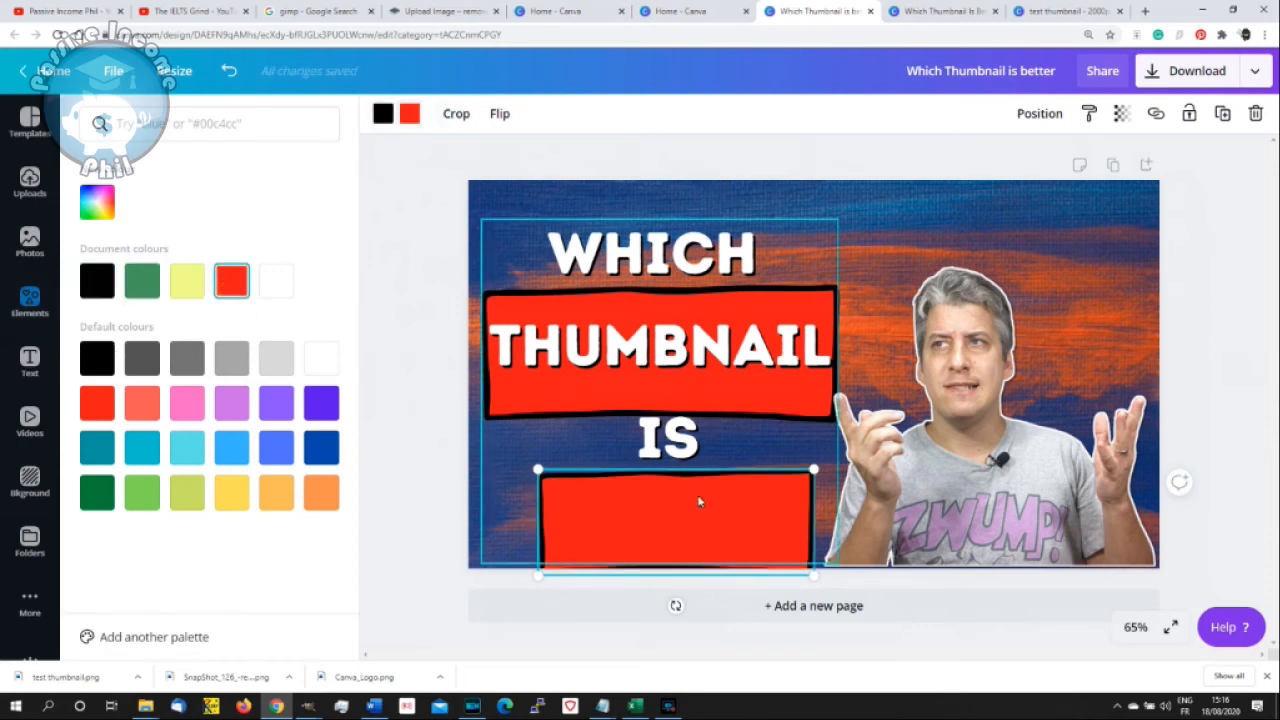
- Place the new red rectangle behind the word BETTER and shrink it to fit the word more closely
{"action": "right_click", "coordinate": [716, 519]}
{"action": "left_click", "coordinate": [724, 485]}
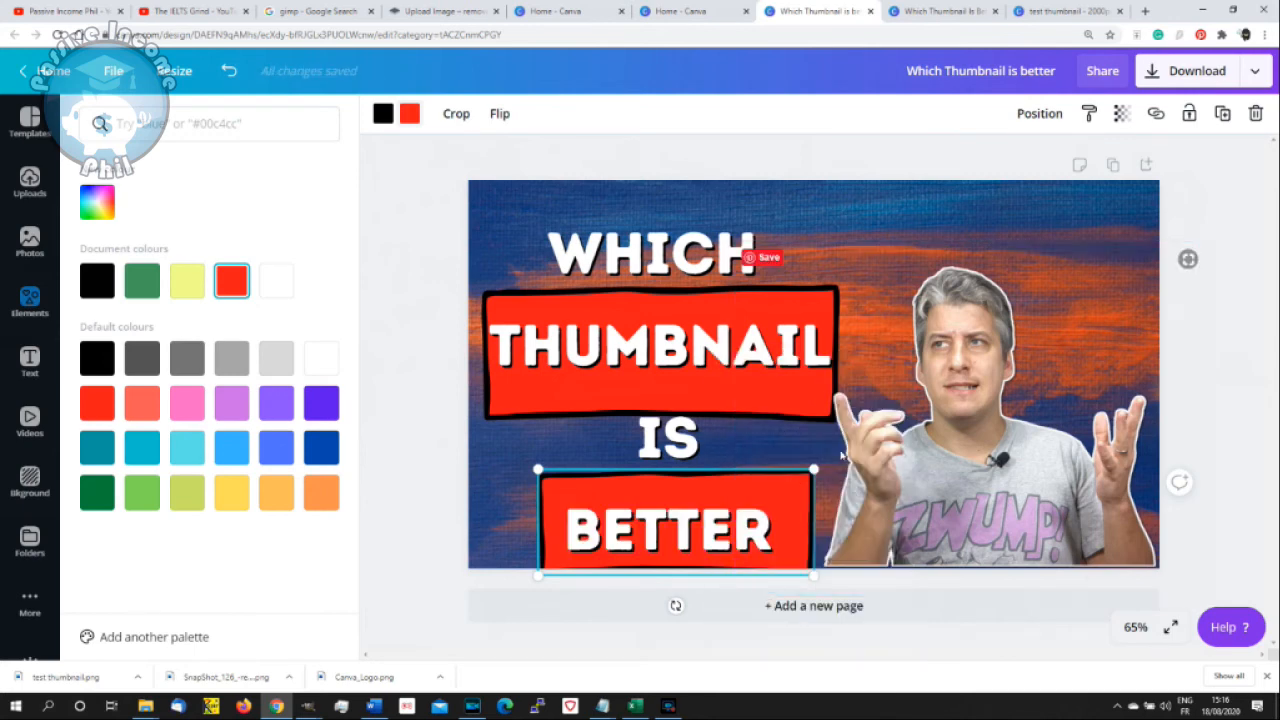
{"action": "left_click_drag", "start_coordinate": [813, 469], "coordinate": [780, 487]}
- Move the heading up the canvas and send it behind both red rectangles
{"action": "left_click_drag", "start_coordinate": [659, 246], "coordinate": [657, 222]}
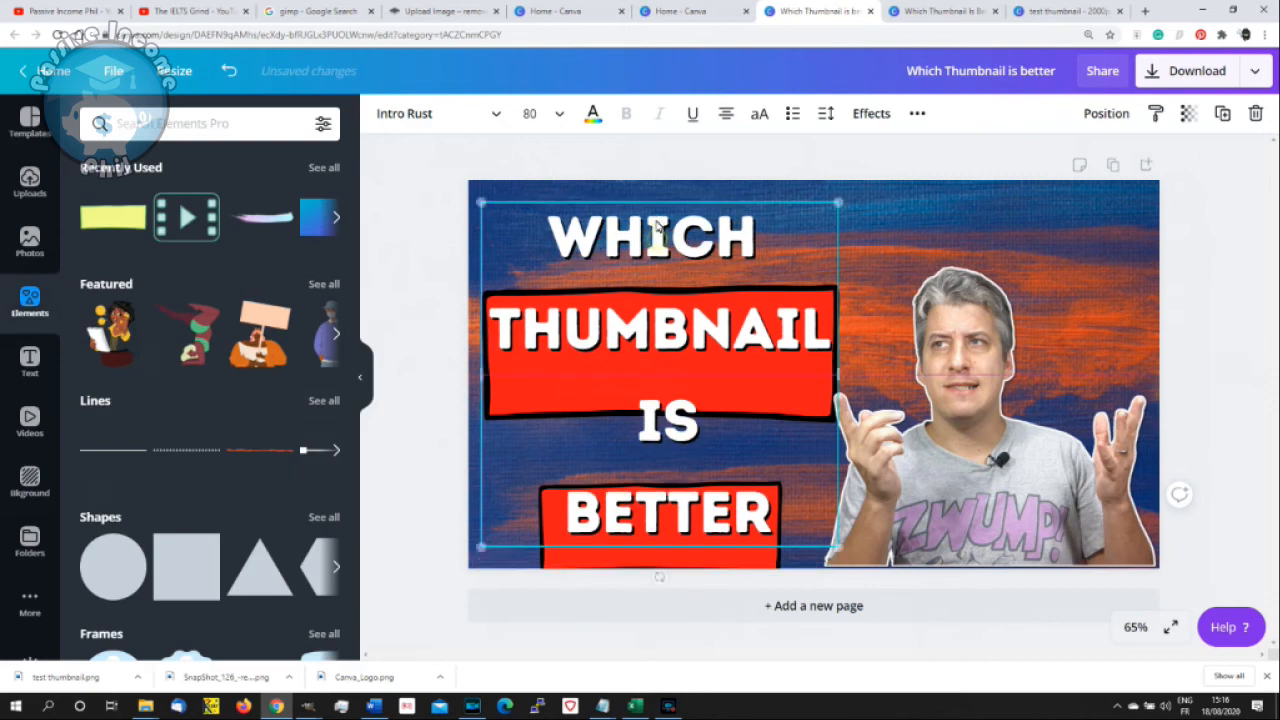
{"action": "left_click", "coordinate": [754, 559]}
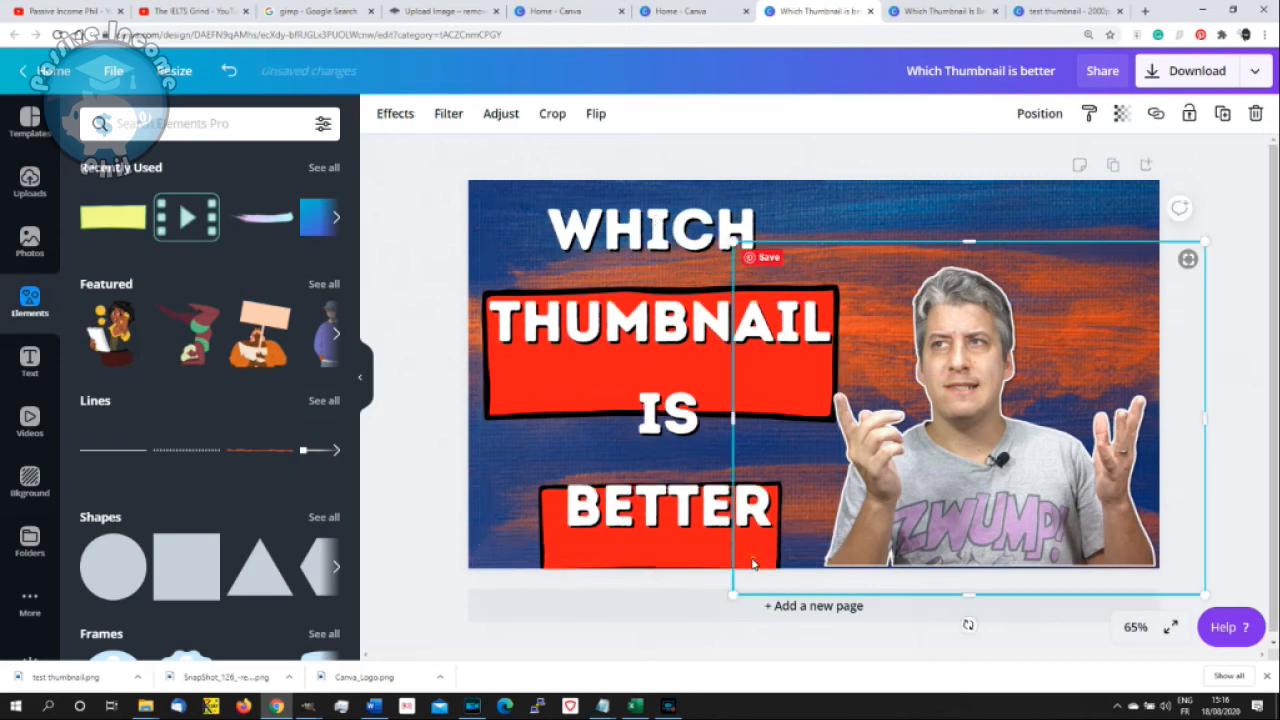
{"action": "left_click", "coordinate": [615, 547]}
{"action": "right_click", "coordinate": [622, 534]}
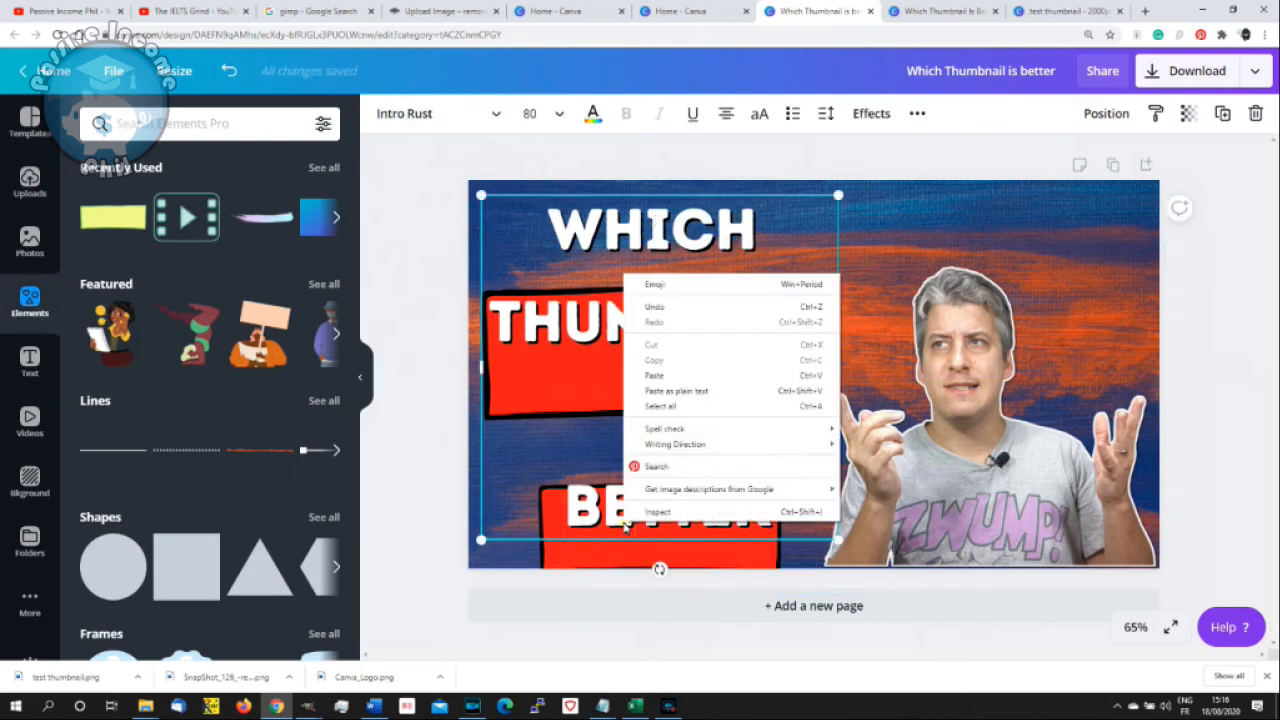
{"action": "left_click", "coordinate": [617, 190]}
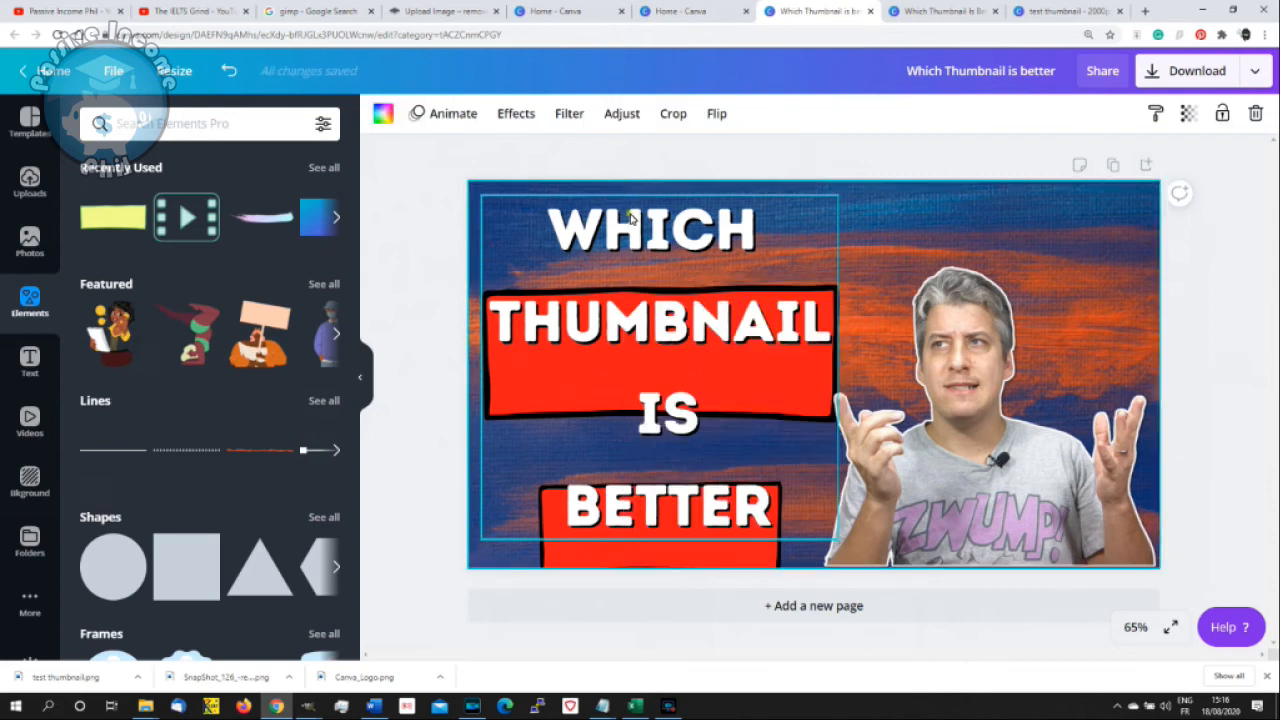
{"action": "right_click", "coordinate": [628, 212]}
{"action": "left_click", "coordinate": [731, 349]}
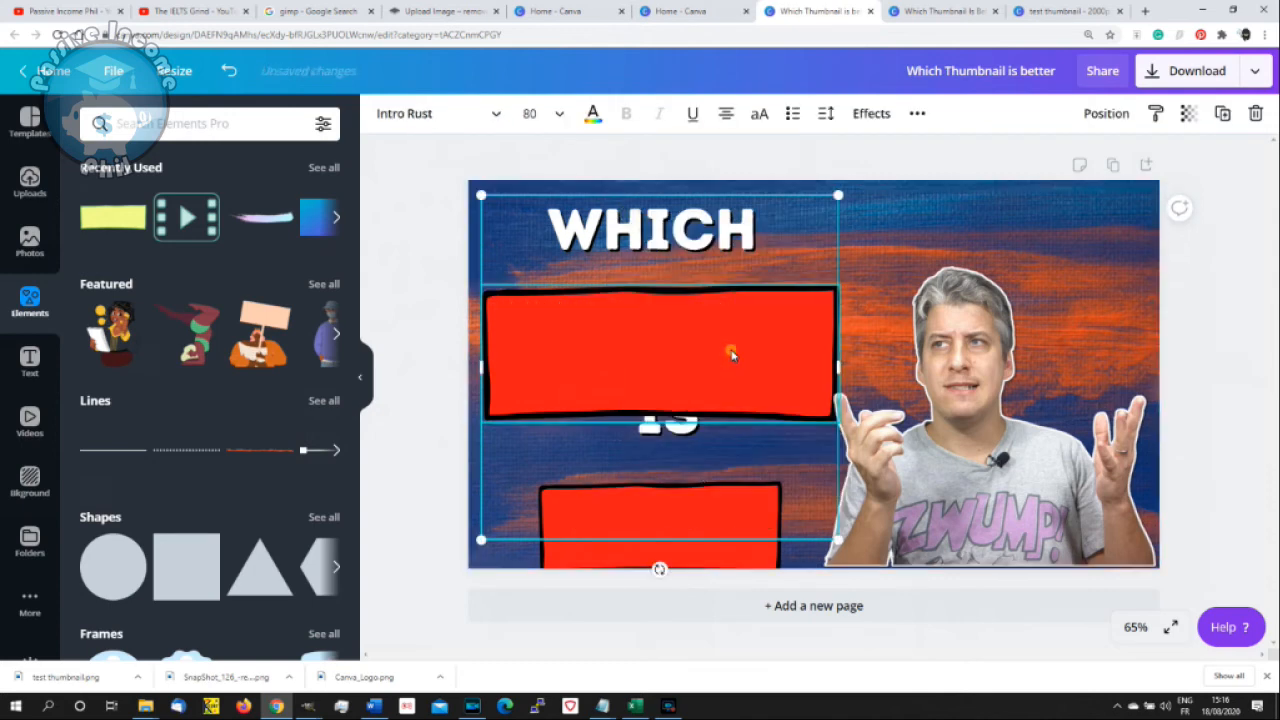
- Move both red rectangles up to line up with the words THUMBNAIL and BETTER
{"action": "left_click", "coordinate": [645, 331]}
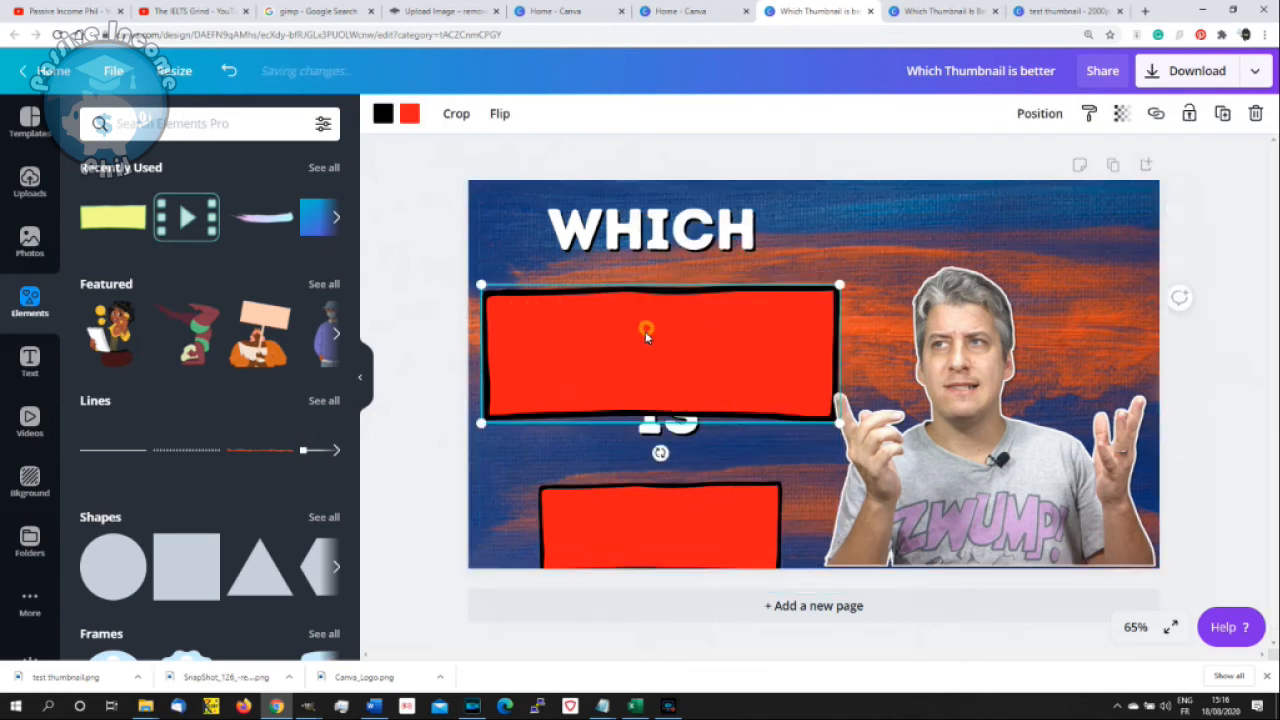
{"action": "left_click_drag", "start_coordinate": [646, 323], "coordinate": [649, 305]}
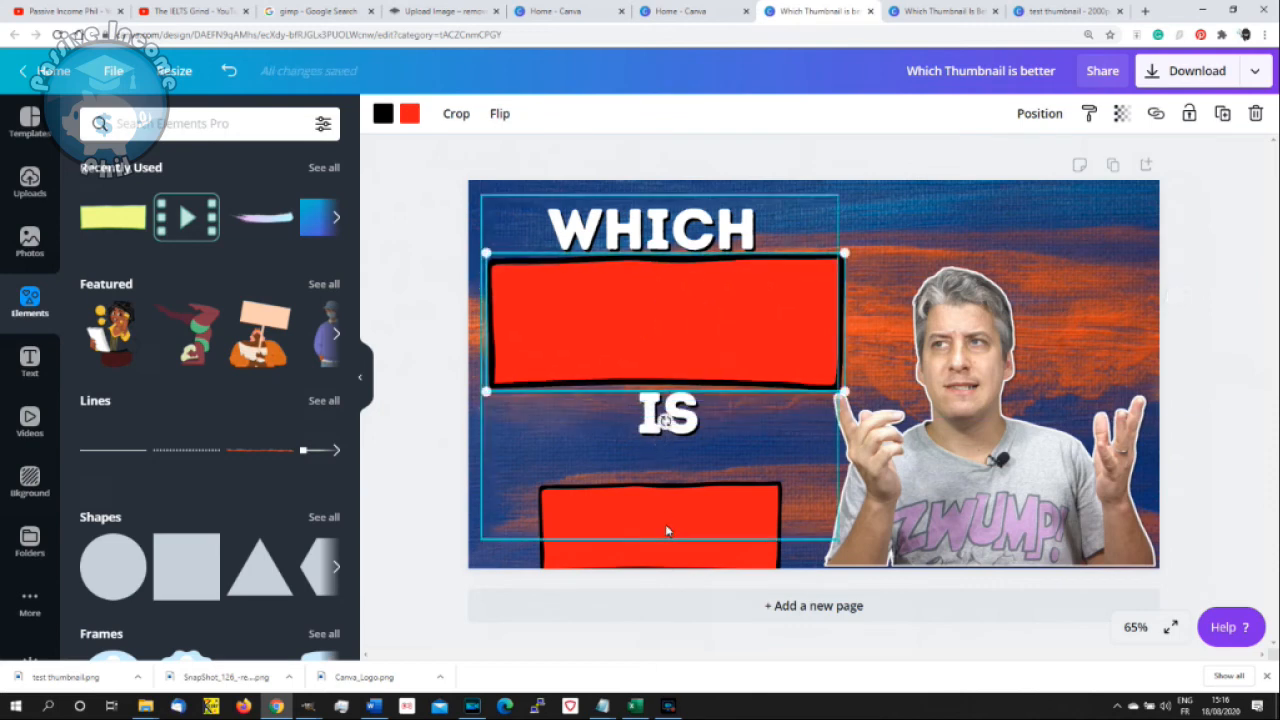
{"action": "left_click_drag", "start_coordinate": [635, 521], "coordinate": [645, 492]}
- Send both red rectangles to the back so they sit behind the heading text
{"action": "left_click", "coordinate": [630, 313]}
{"action": "right_click", "coordinate": [630, 313]}
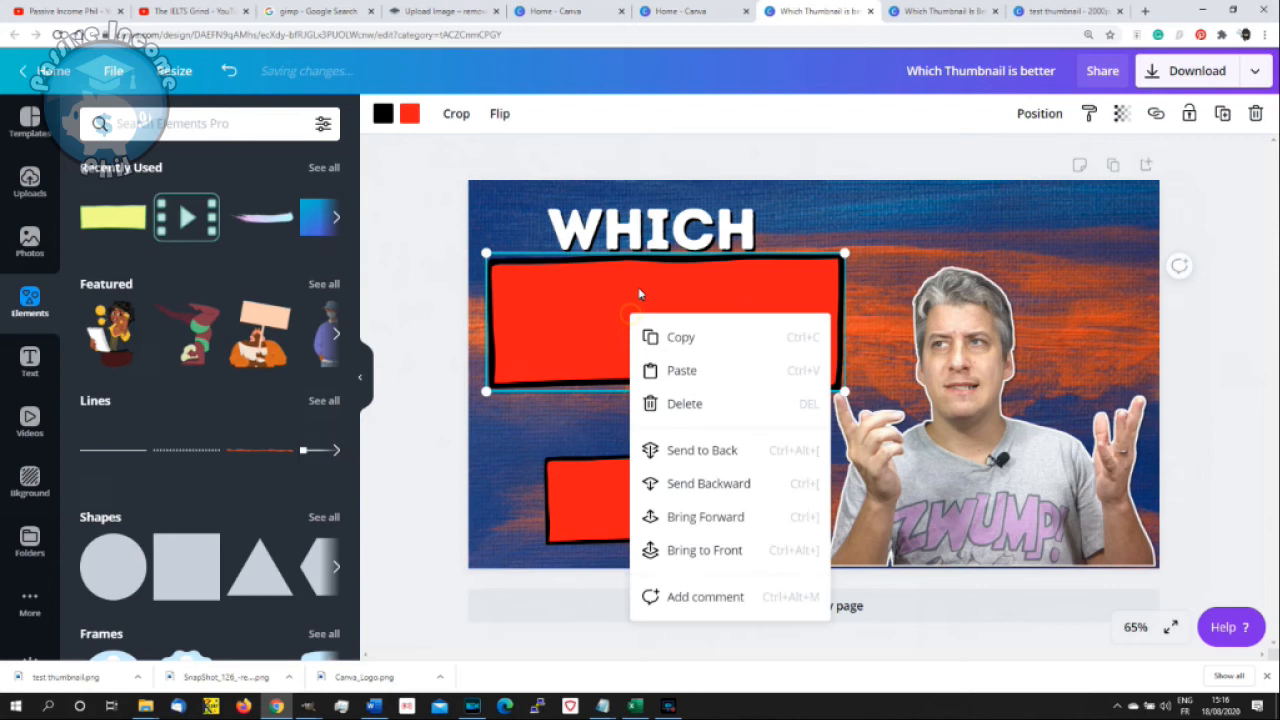
{"action": "left_click", "coordinate": [716, 458]}
{"action": "right_click", "coordinate": [652, 512]}
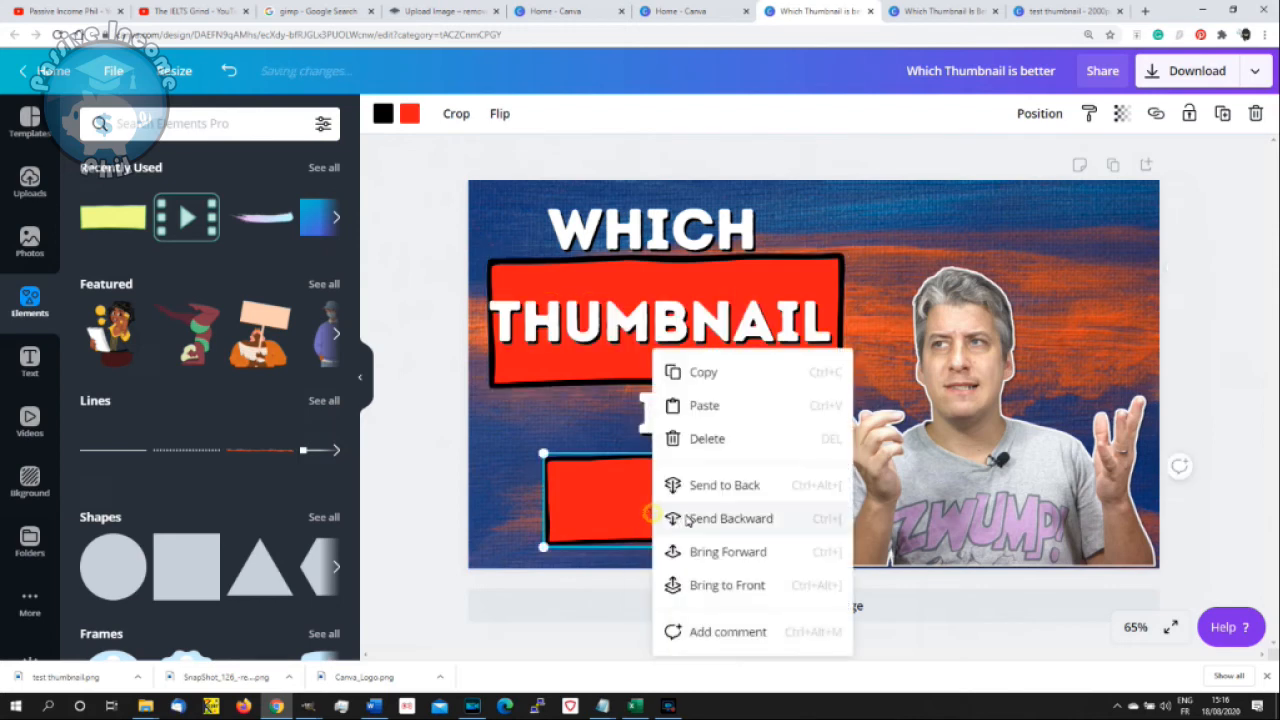
{"action": "left_click", "coordinate": [713, 486]}
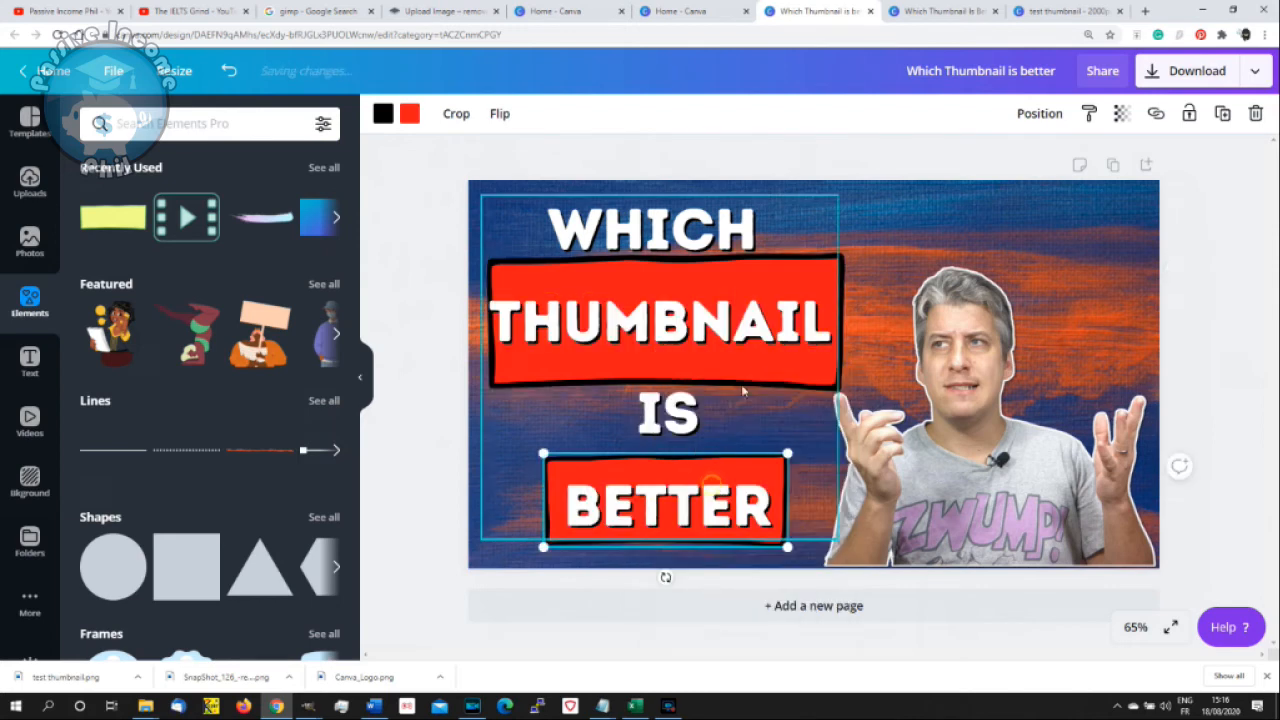
- Nudge the heading slightly to the right to centre its words in the red rectangles, and deselect it
{"action": "left_click", "coordinate": [688, 218]}
{"action": "left_click_drag", "start_coordinate": [688, 218], "coordinate": [692, 218]}
{"action": "left_click", "coordinate": [1117, 244]}
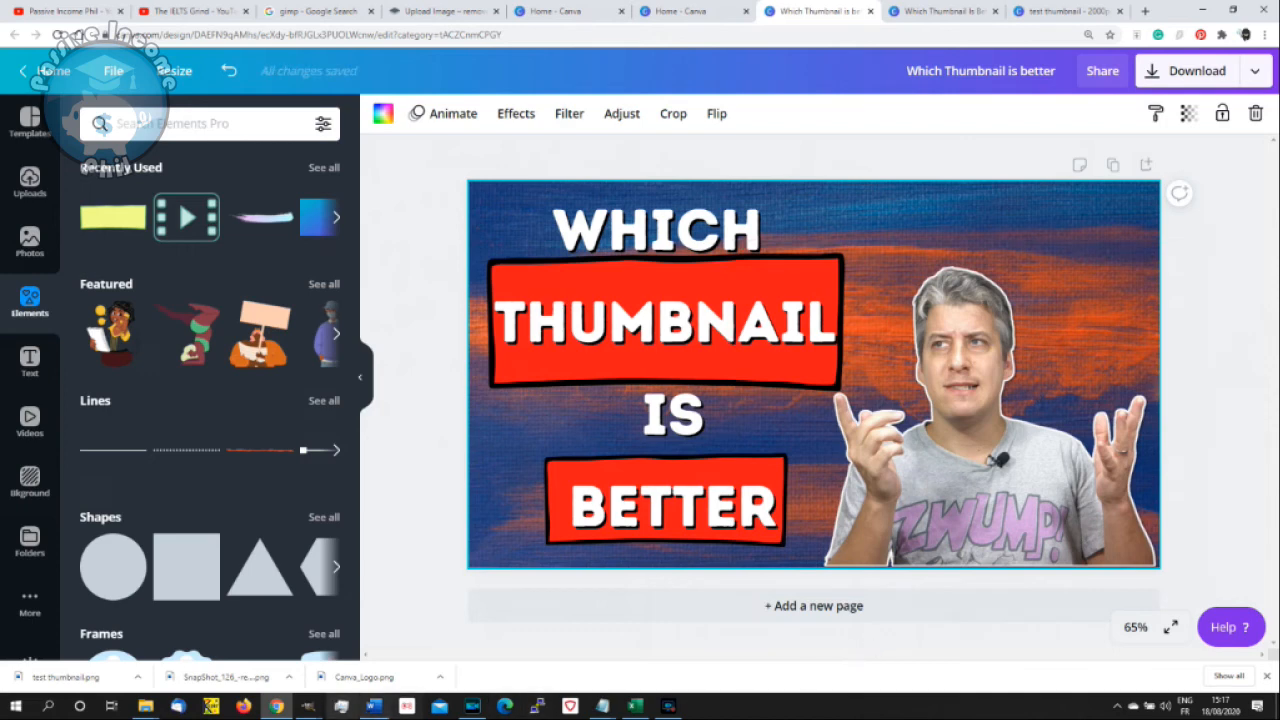
- Switch to the orange thumbnail in GIMP and compare it with the Canva design
{"action": "mouse_move", "coordinate": [308, 706]}
{"action": "left_click", "coordinate": [380, 640]}
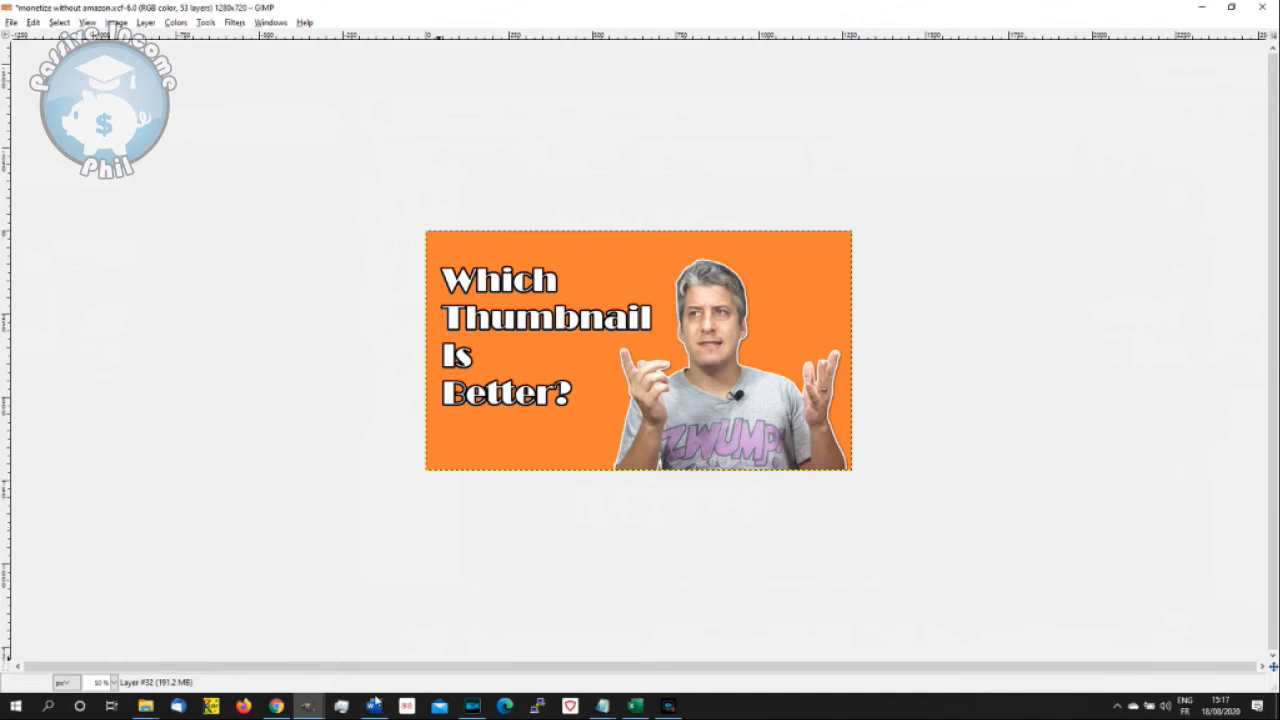
{"action": "left_click", "coordinate": [276, 706]}
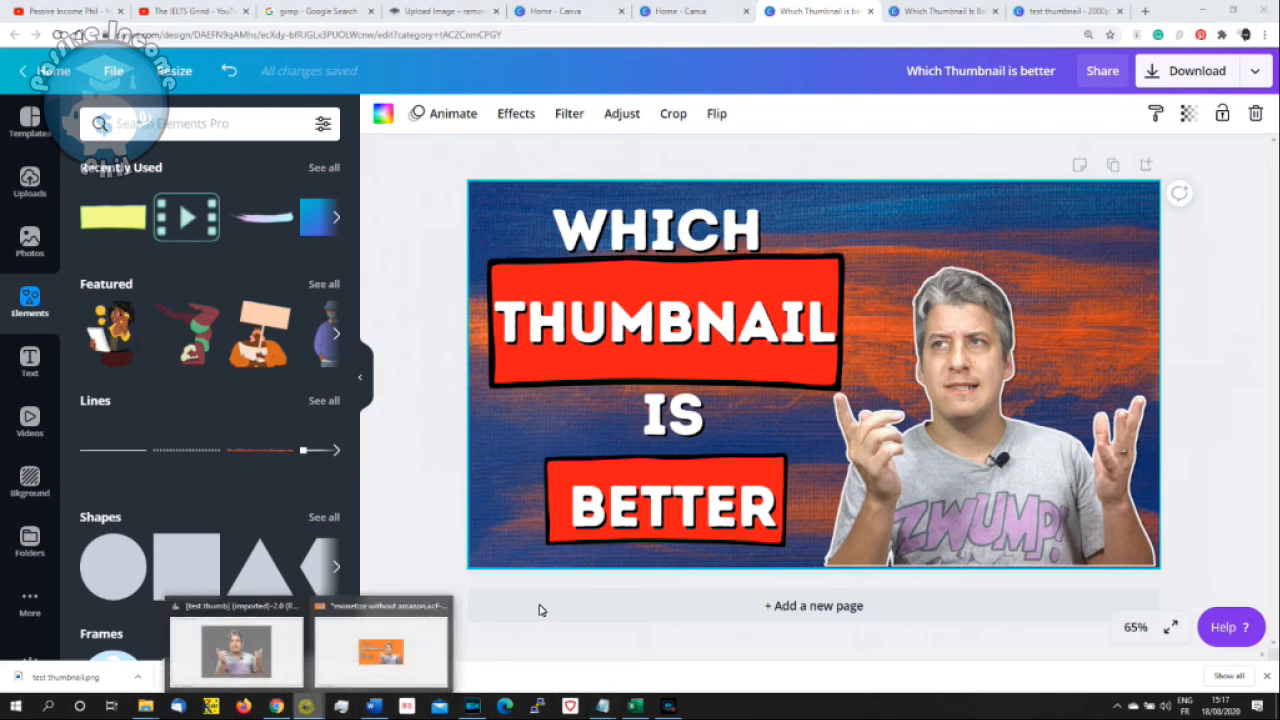
{"action": "left_click", "coordinate": [405, 635]}
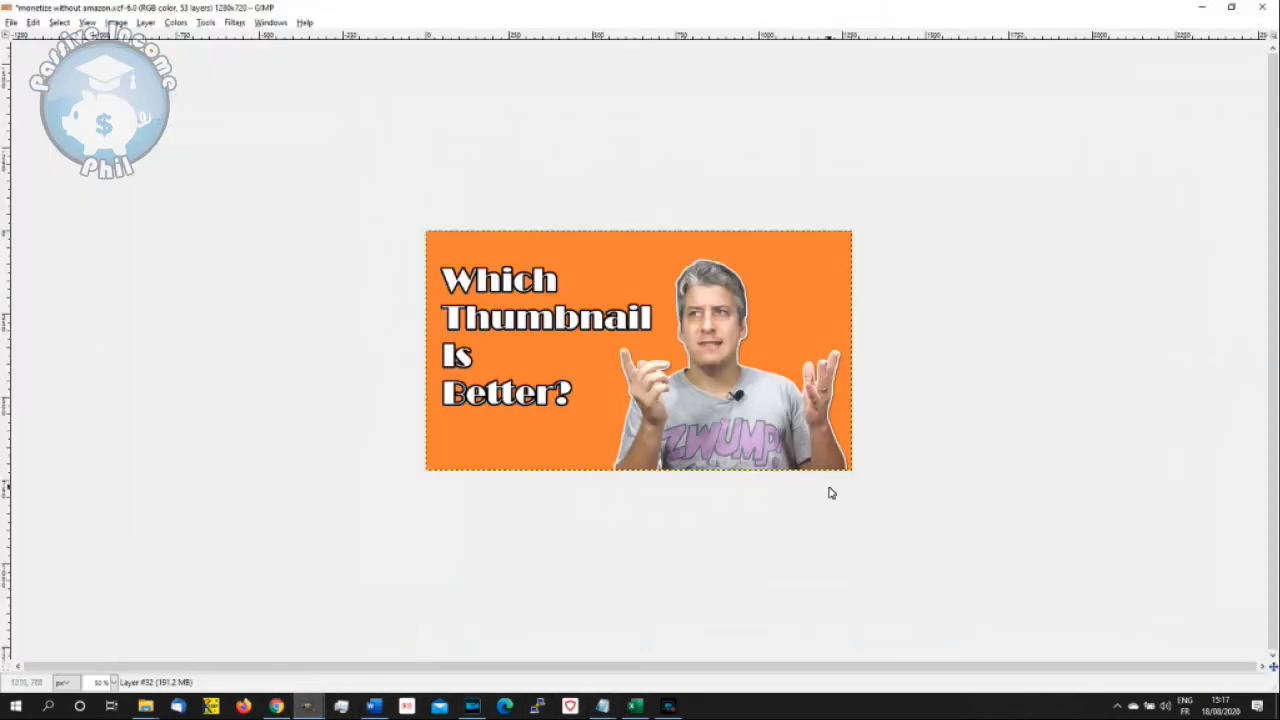